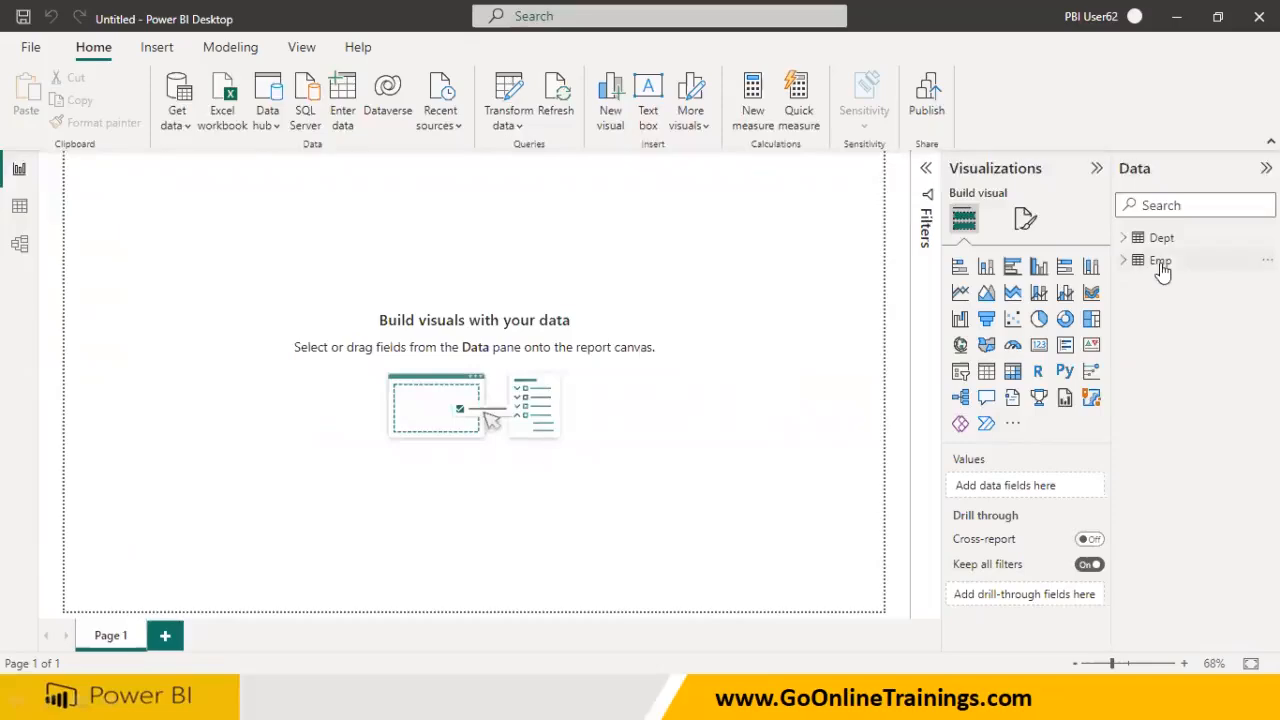
- In Table view, show the Emp table and start a new calculated column
left_click(22, 207)
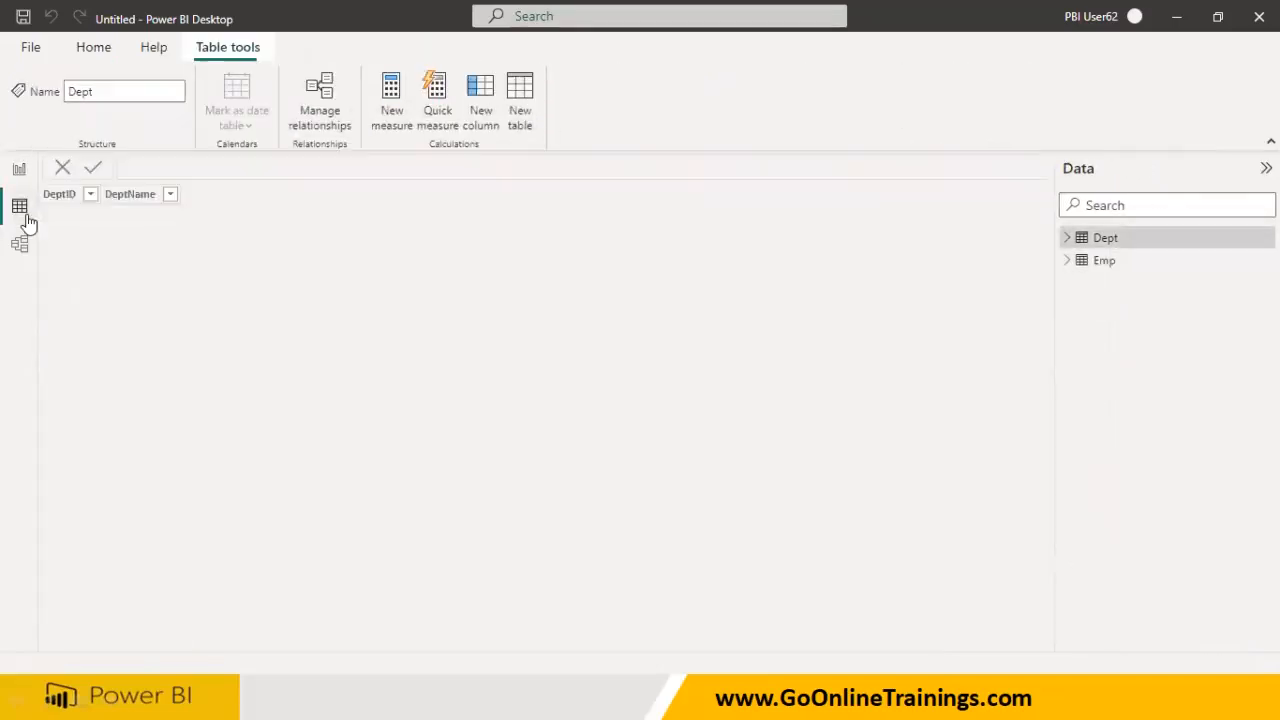
left_click(1088, 270)
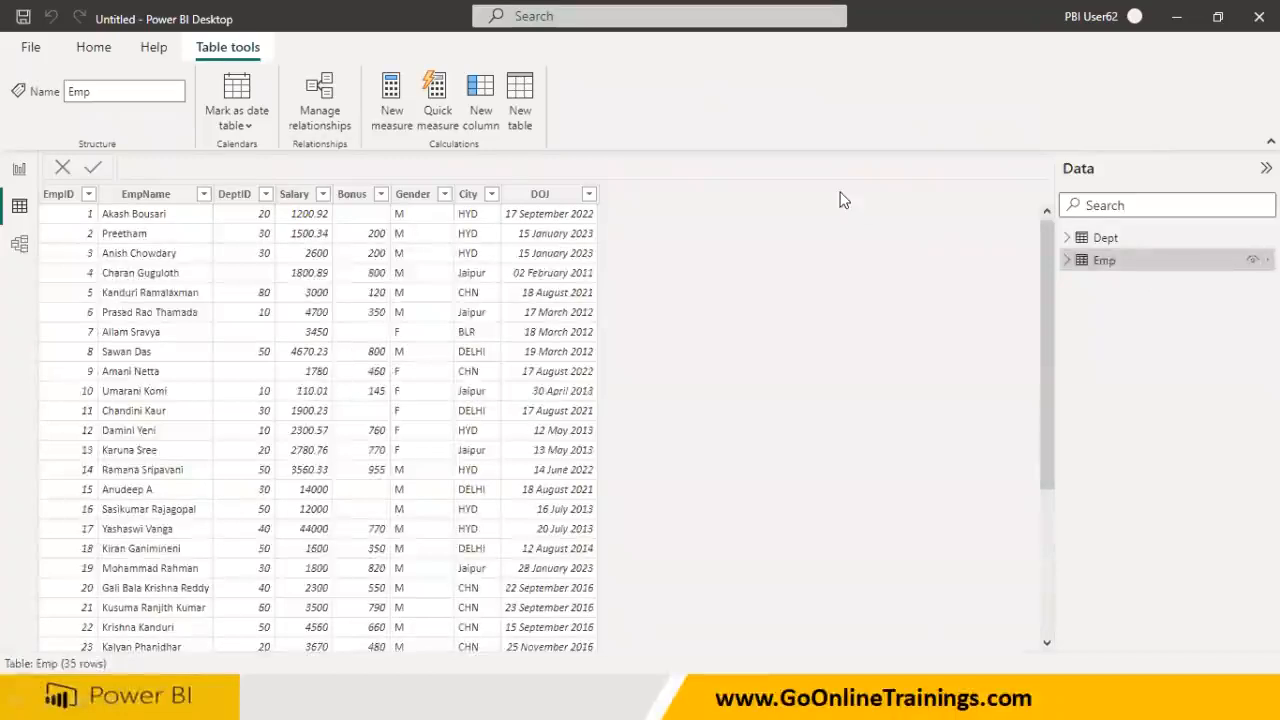
left_click(482, 120)
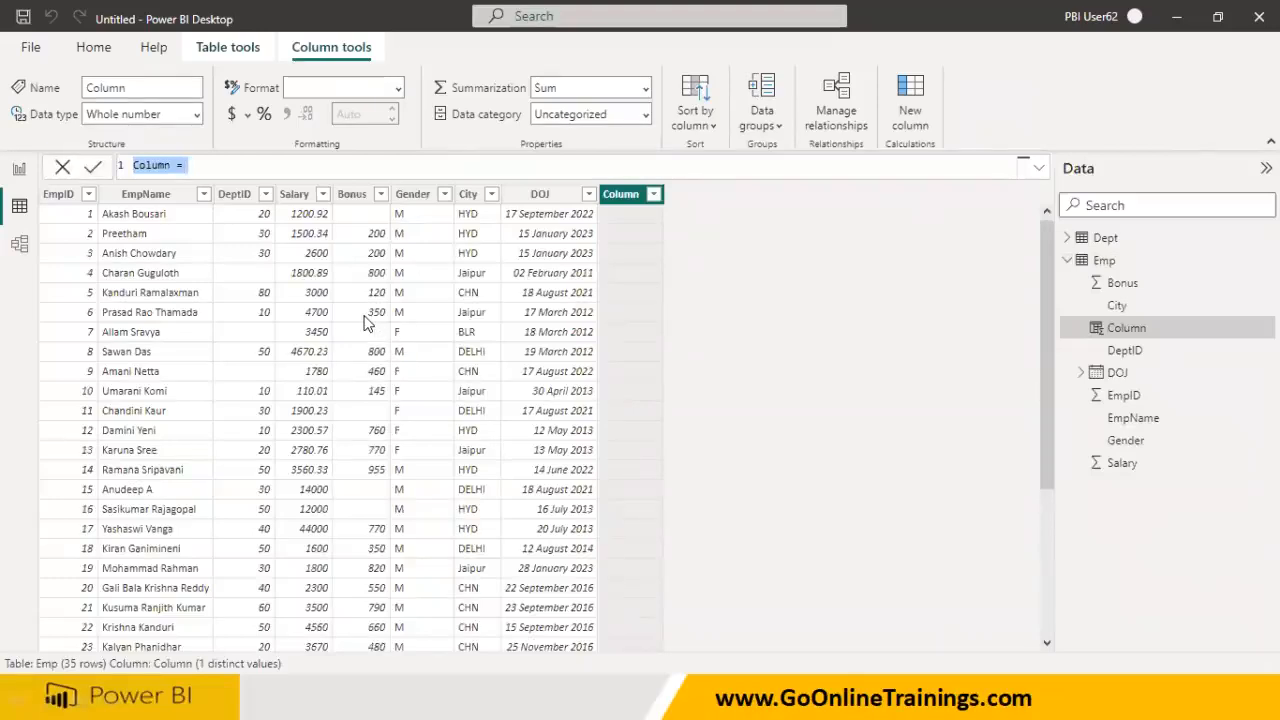
left_click(222, 166)
- Define the column as LenOfEmp = LEN(Emp[EmpName])
scroll(217, 170, "up", 2, "ctrl")
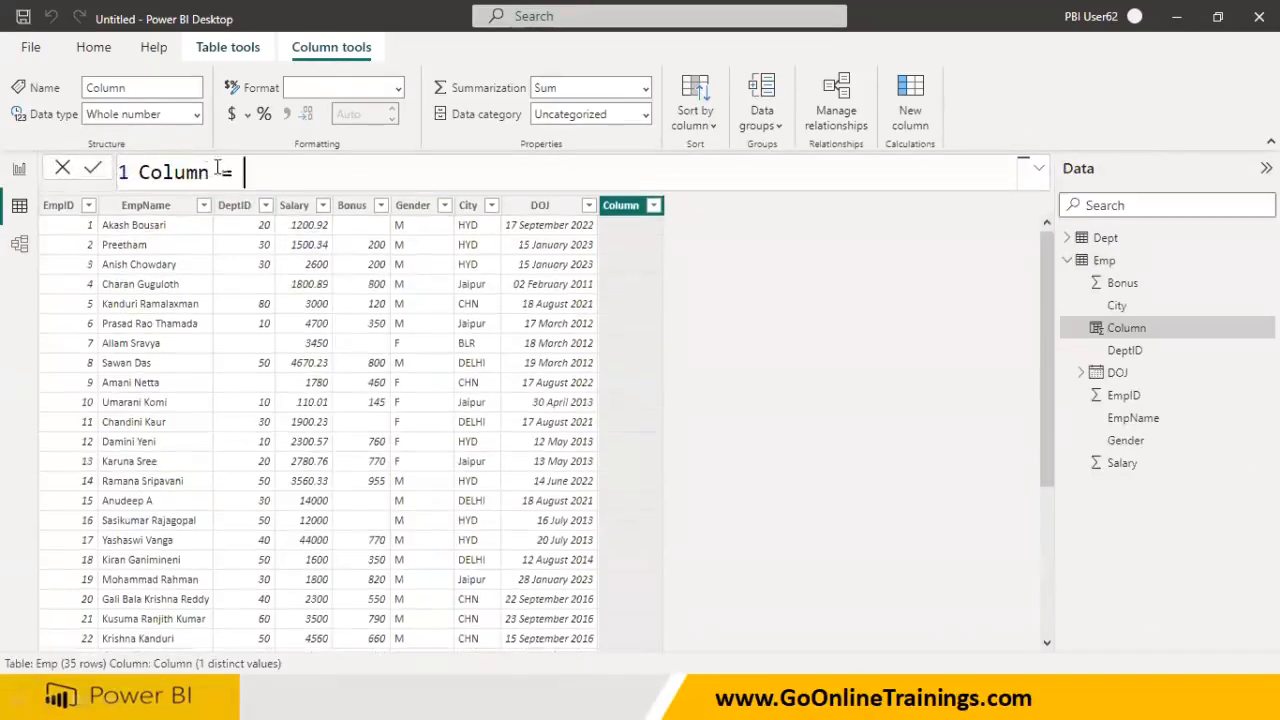
double_click(199, 170)
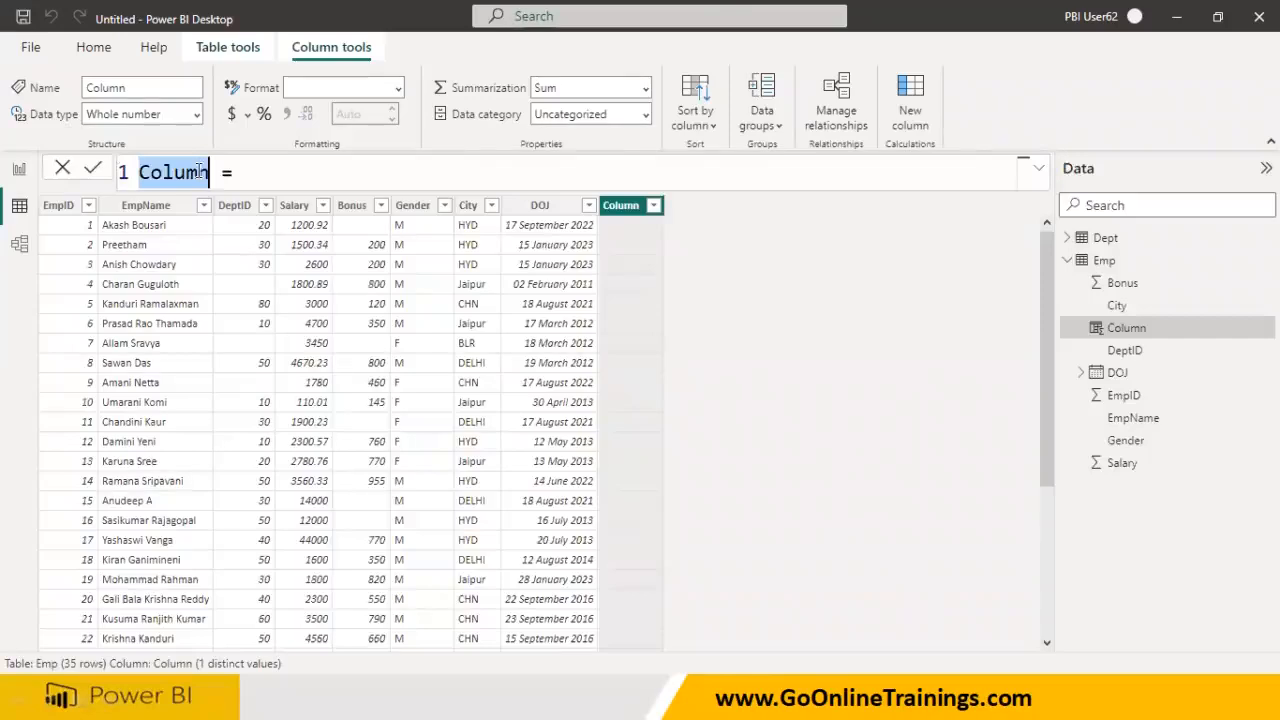
type("Emp")
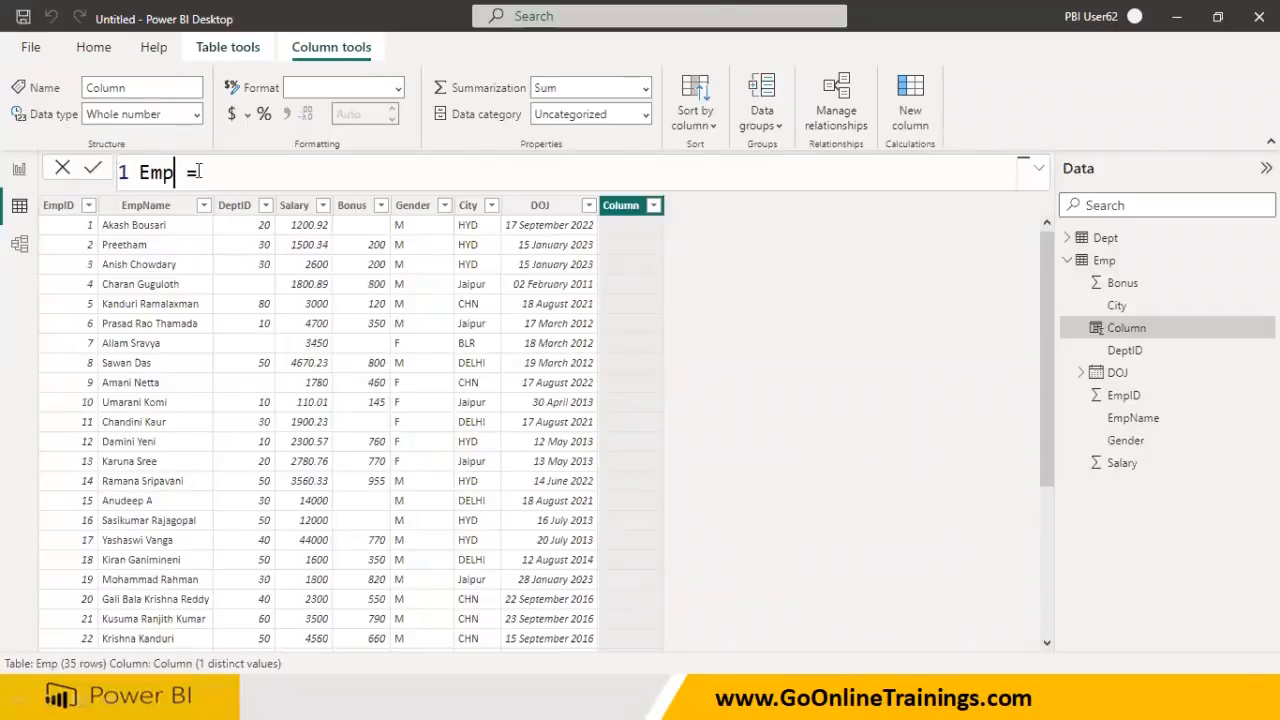
type("len")
key("BackSpace")
key("BackSpace")
key("BackSpace")
type("LenOf")
key("End")
type("LEn")
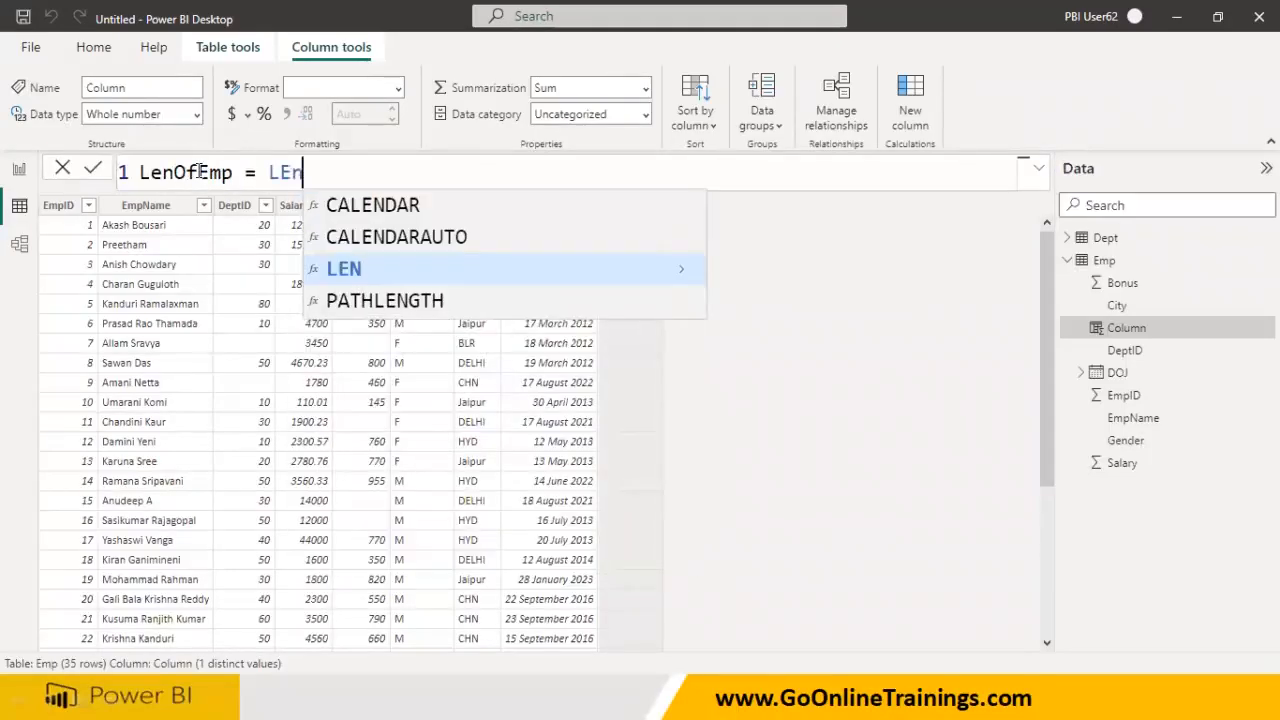
key("Tab")
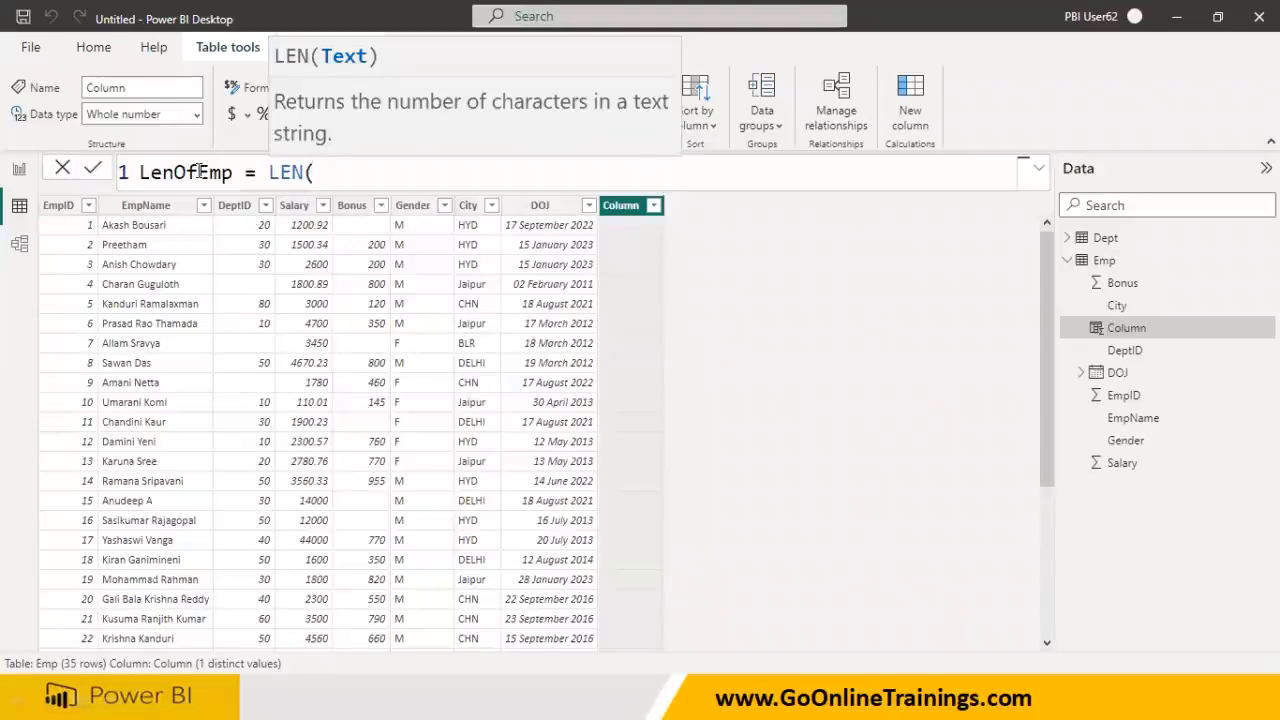
type("EmpName")
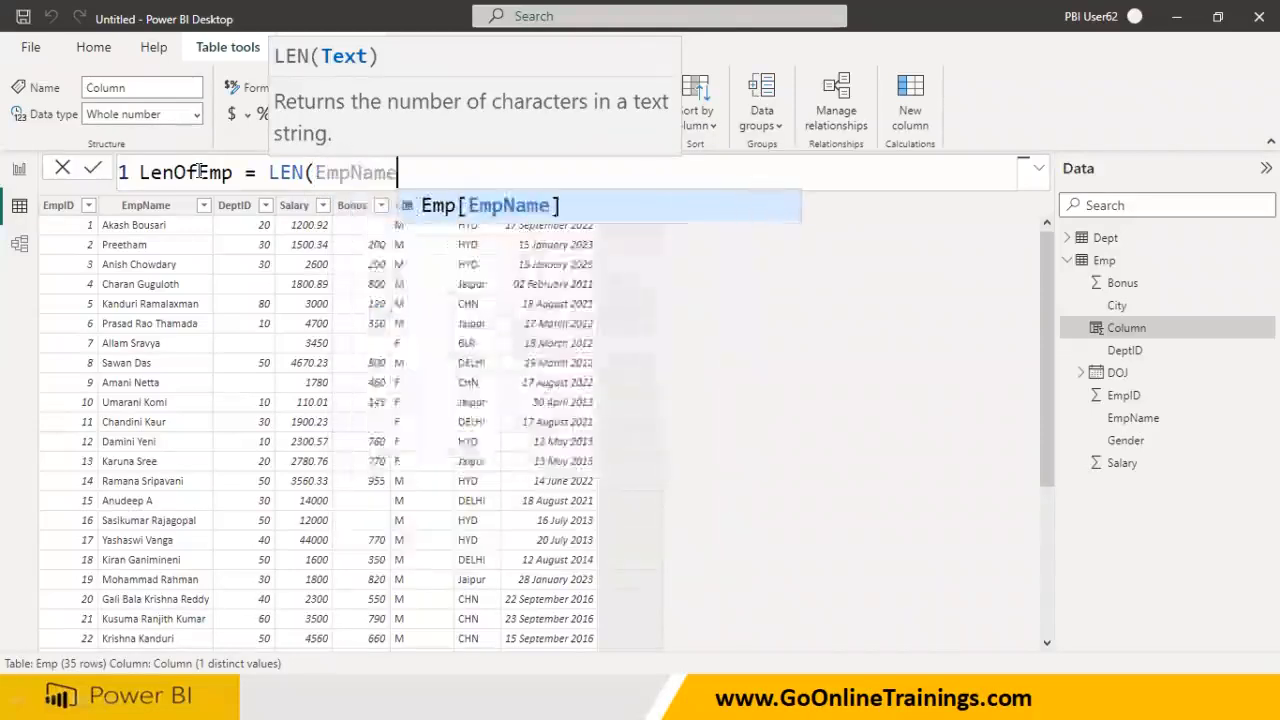
left_click(457, 217)
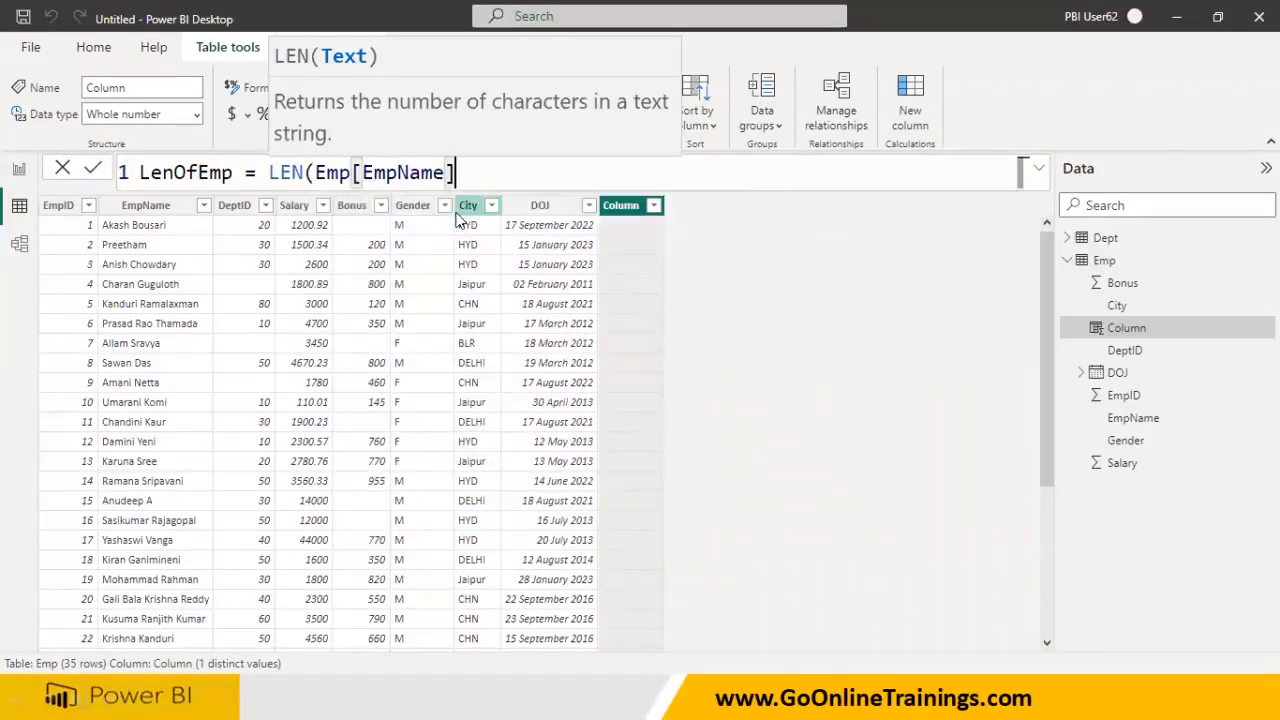
type(")")
key("Return")
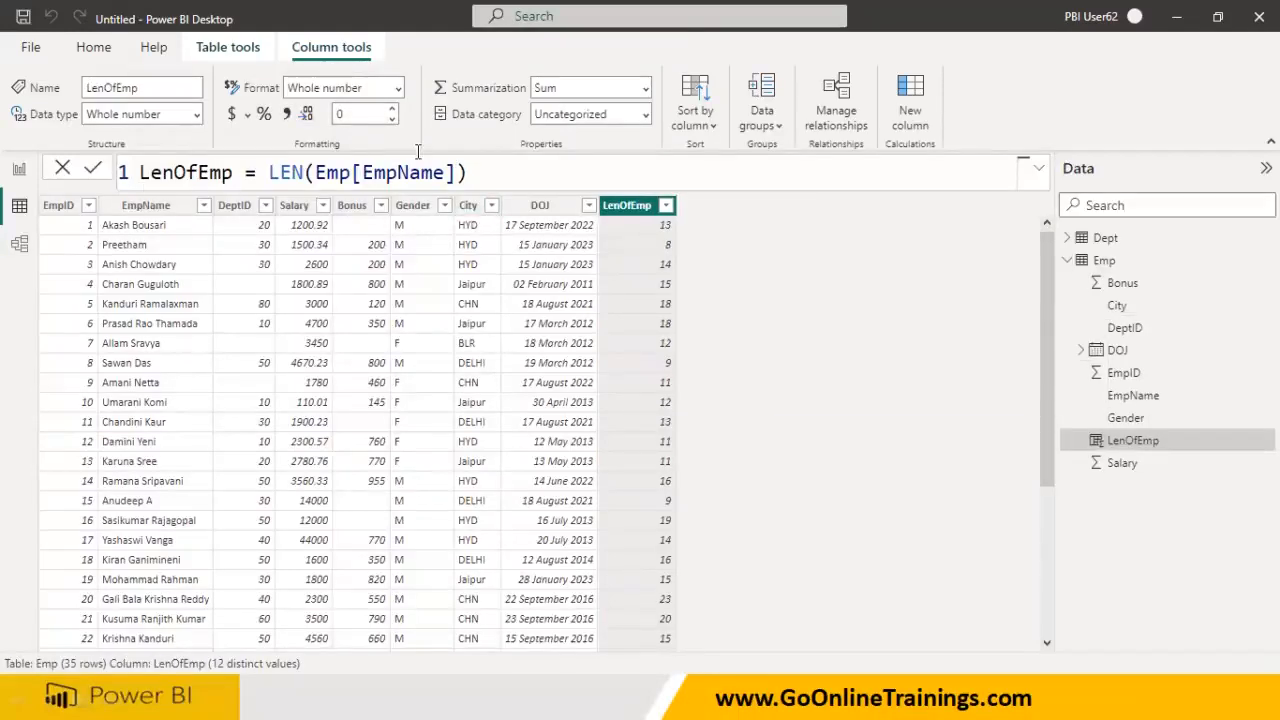
- Mark the EmpName values and their LenOfEmp counts in the table
left_click_drag(101, 231, 165, 228)
left_click_drag(648, 240, 689, 233)
left_click_drag(104, 256, 190, 255)
mouse_move(640, 242)
left_mouse_down()
mouse_move(688, 236)
mouse_move(690, 266)
left_mouse_up()
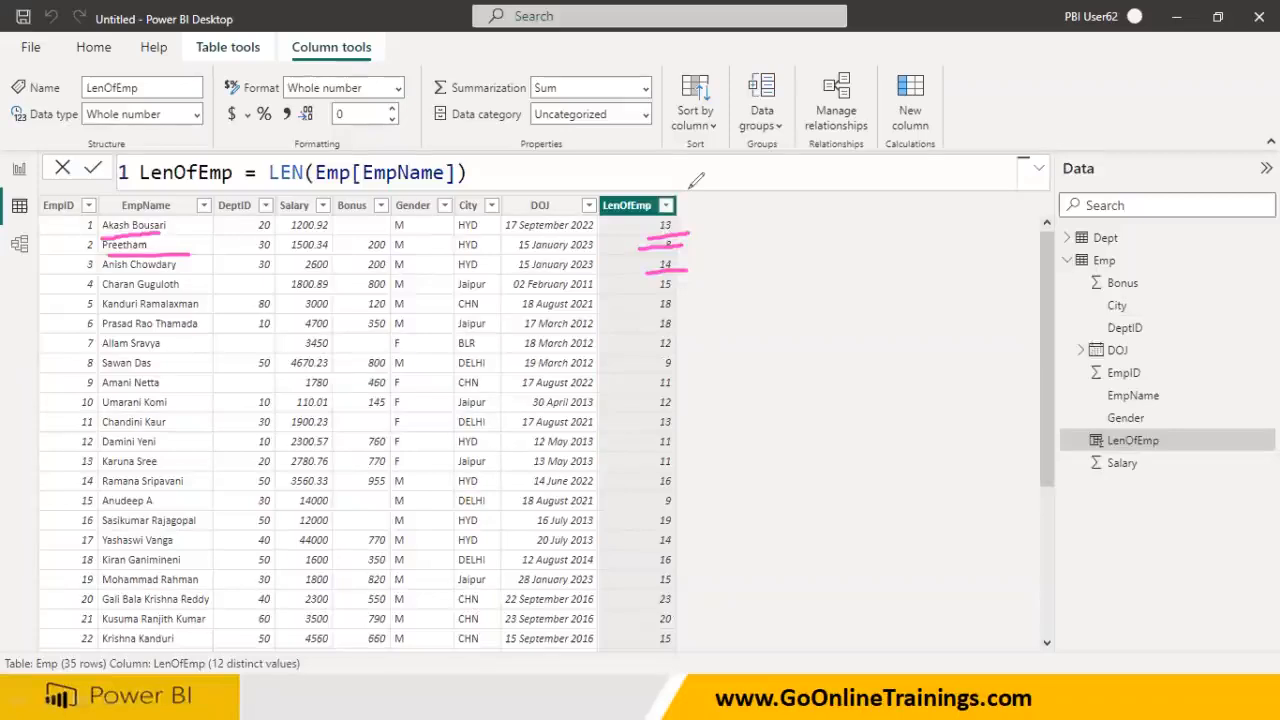
left_click(528, 171)
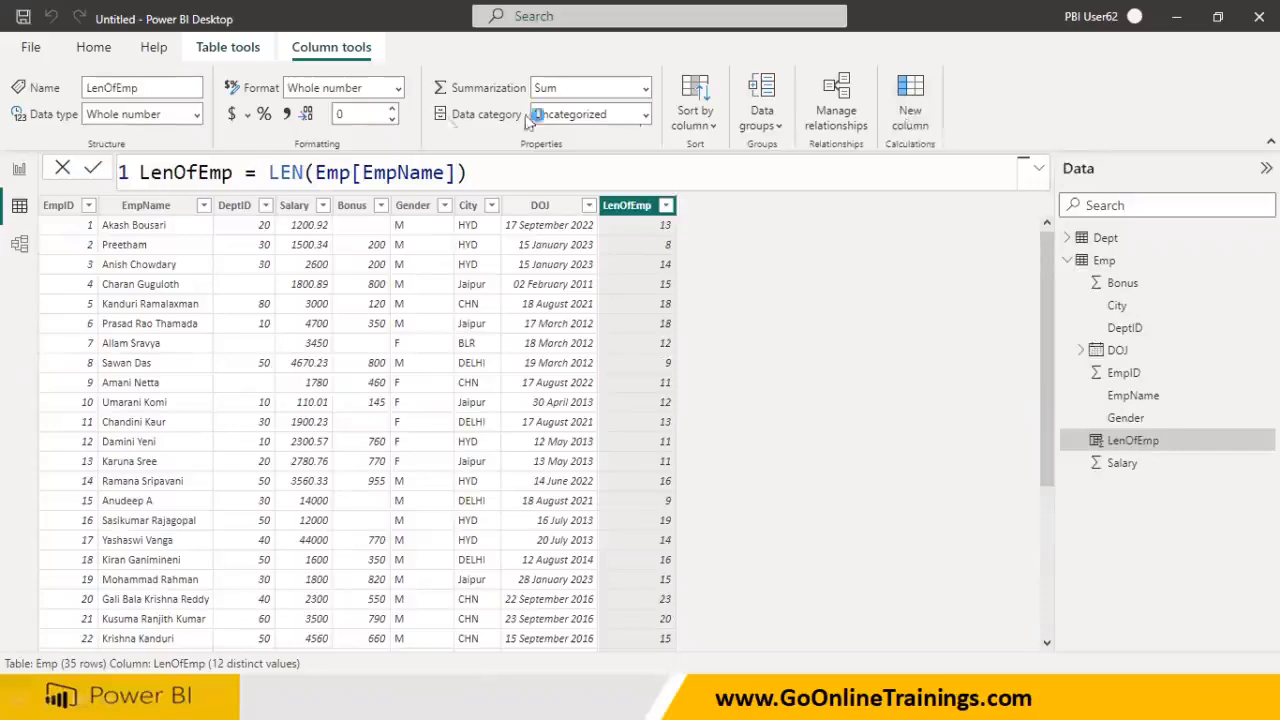
- Create InstName = "Go Online Trainings" as a constant text column, then reselect Emp
double_click(159, 177)
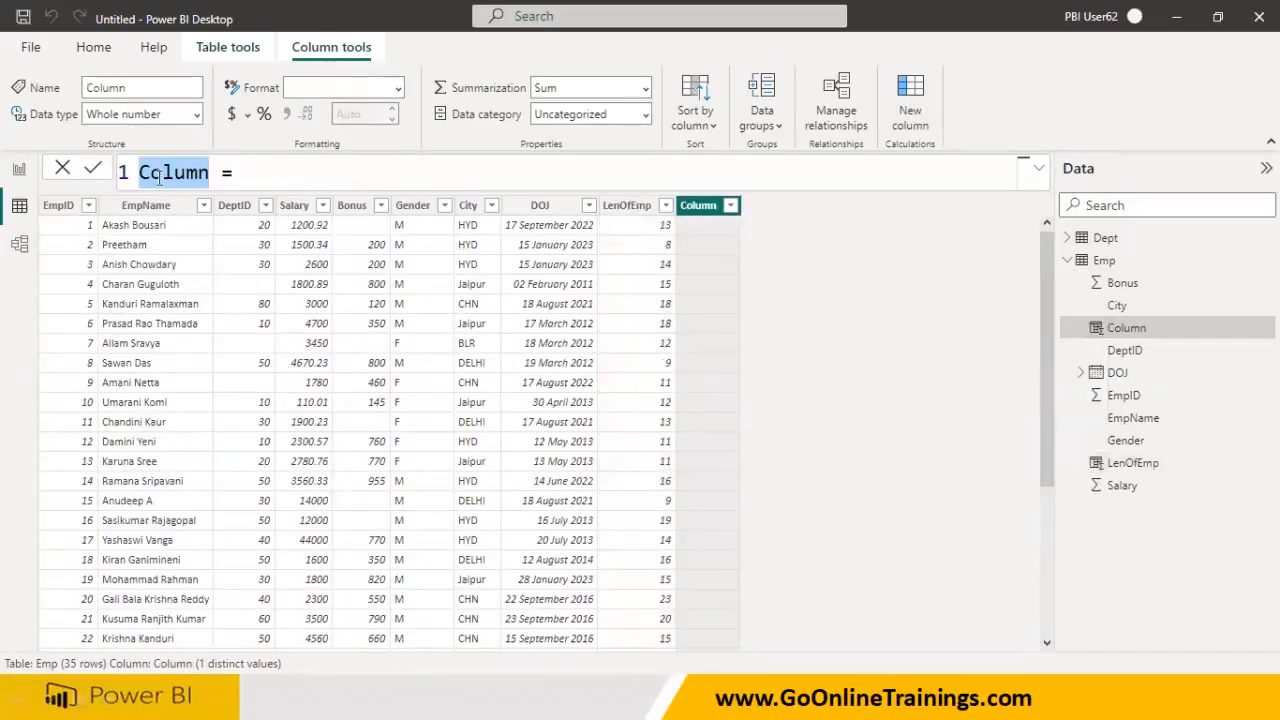
type("Inst")
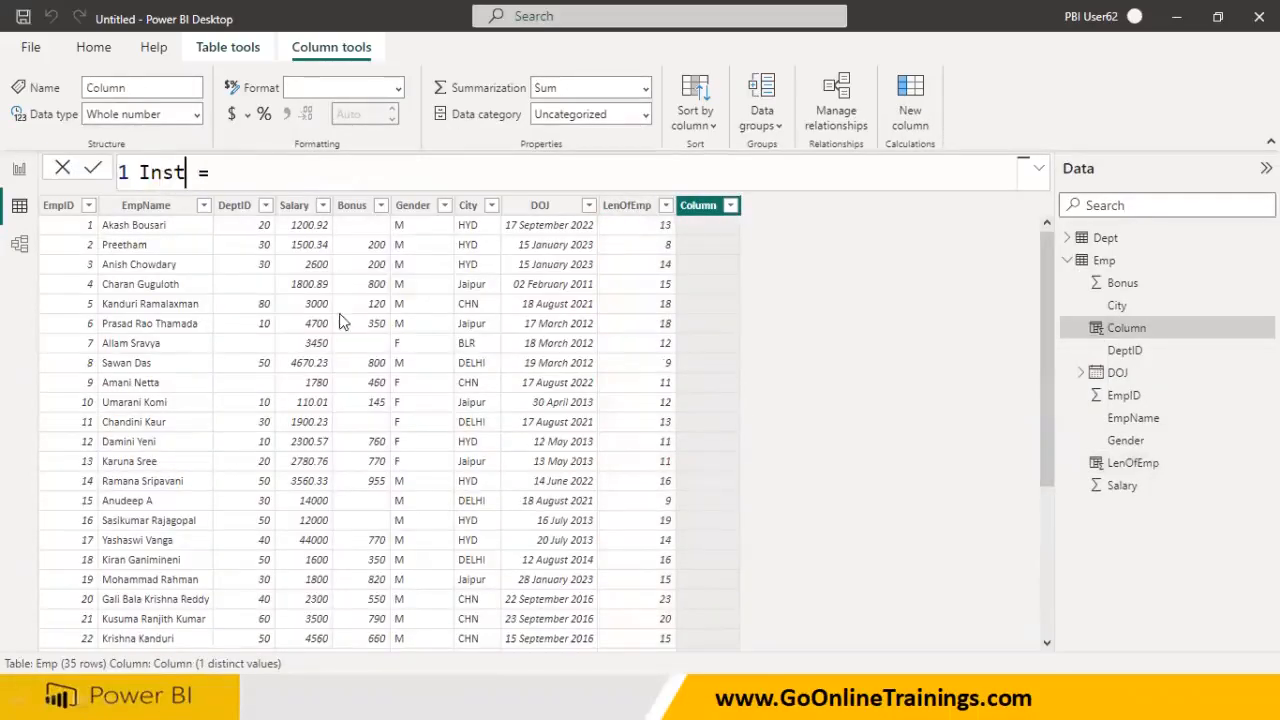
type("Name")
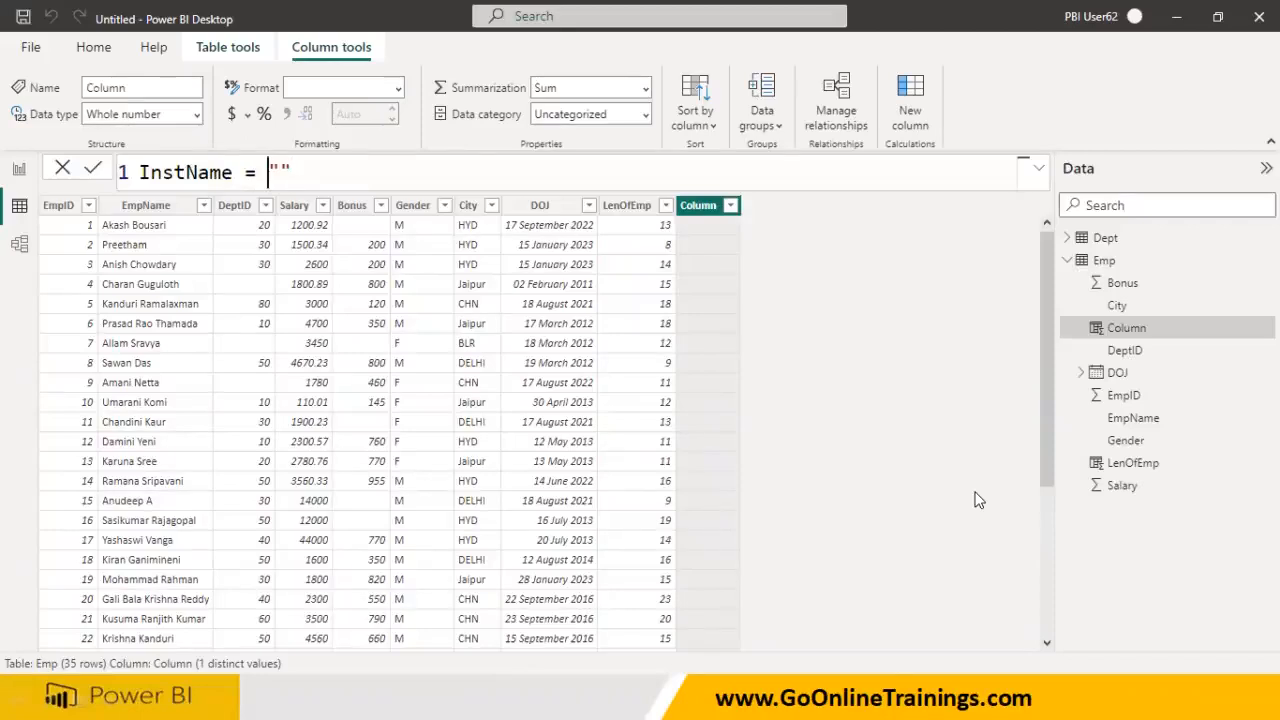
key("Right")
type("Go On")
type("line Train")
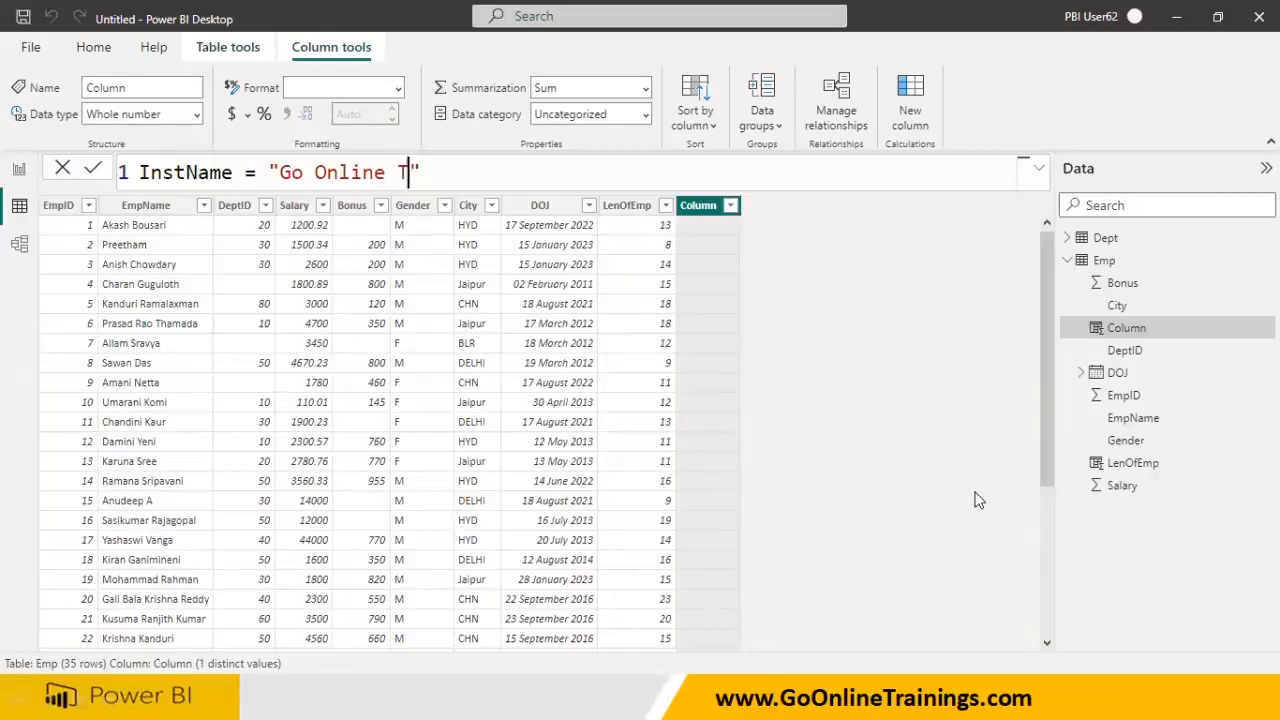
type("ings")
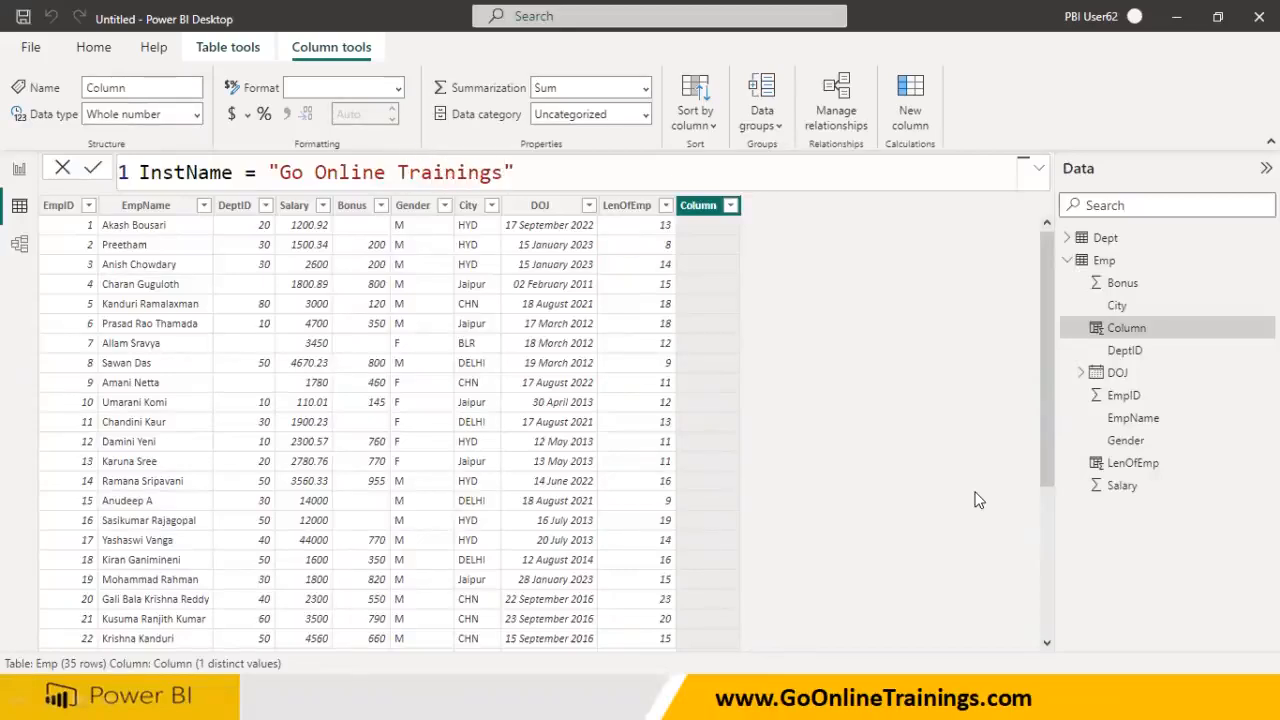
key("Return")
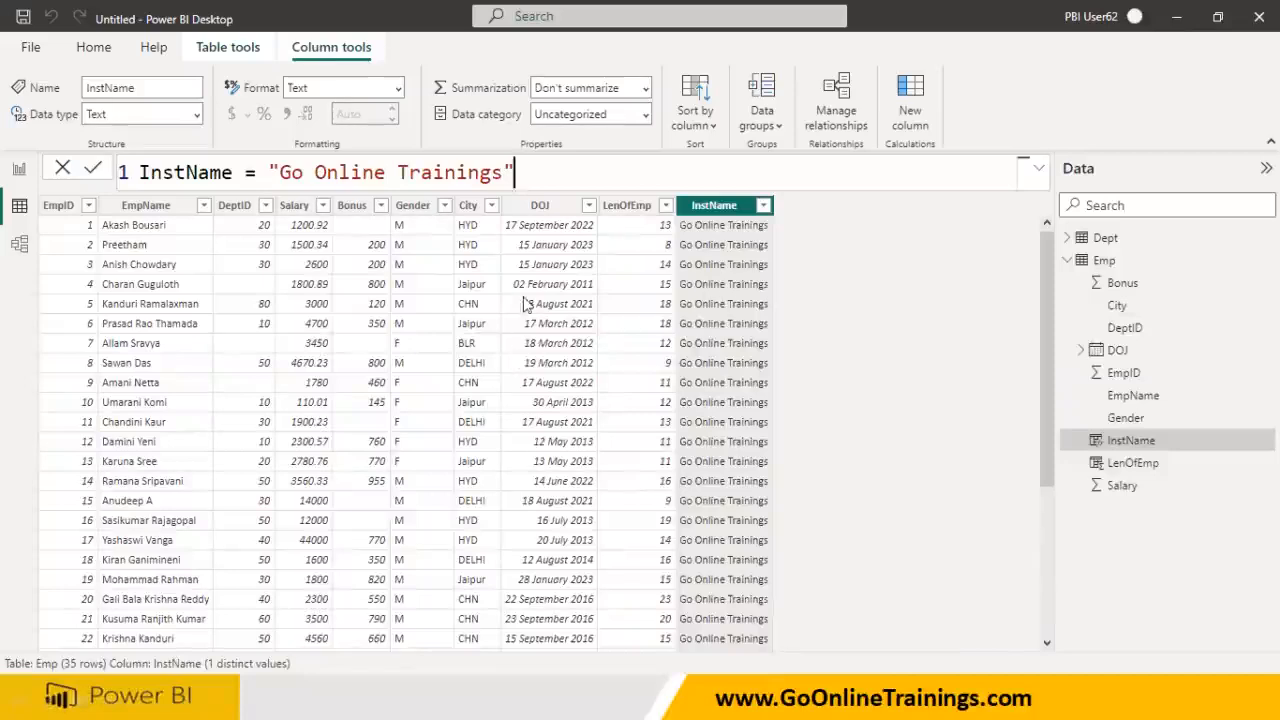
scroll(705, 288, "down", 5)
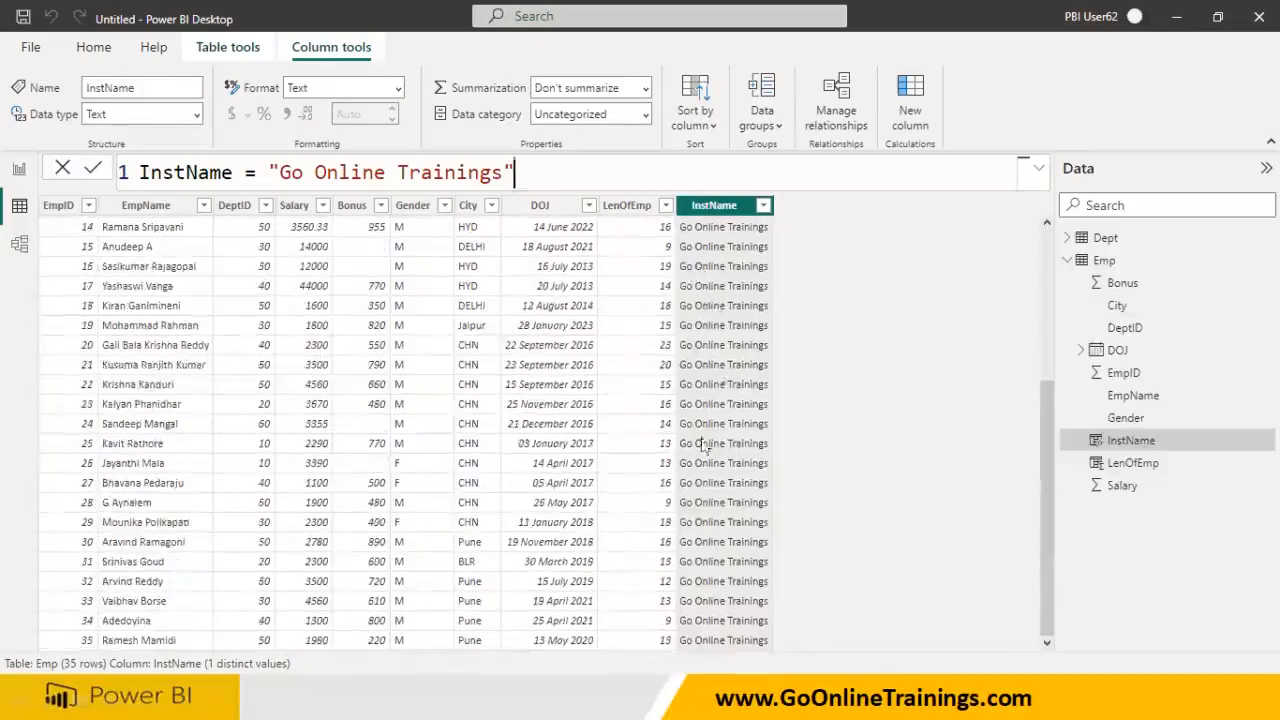
scroll(708, 443, "up", 5)
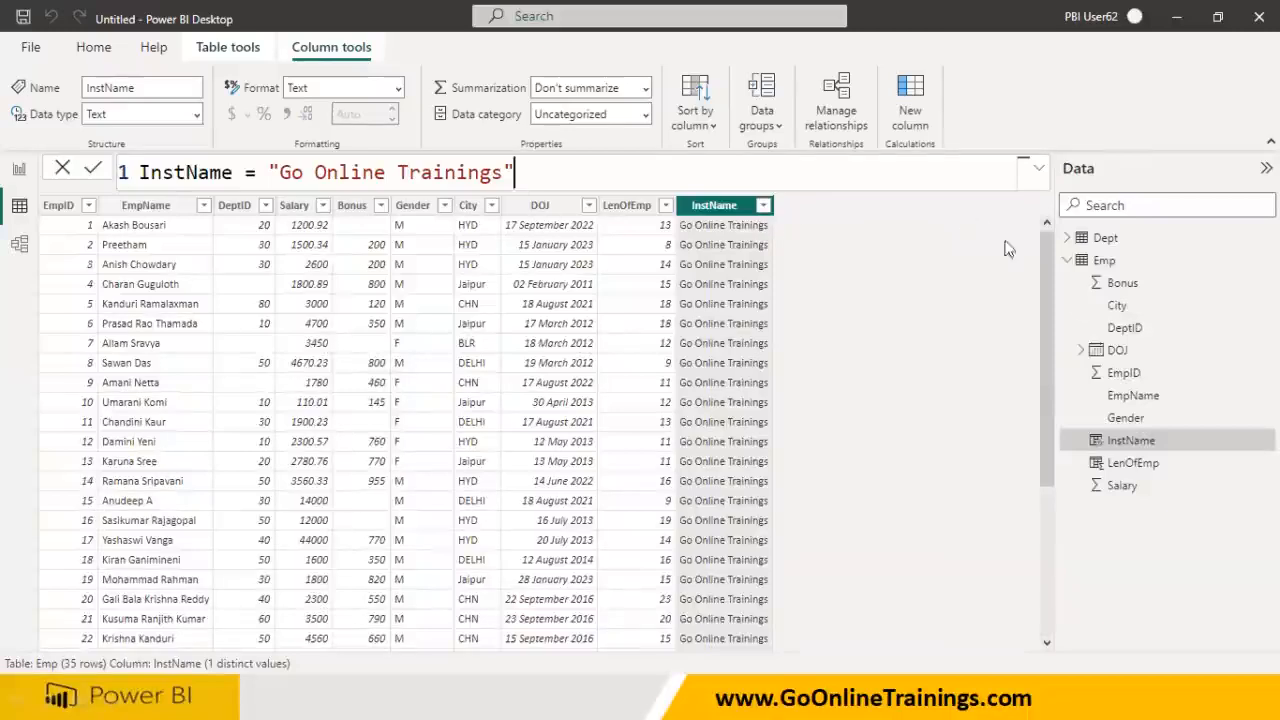
left_click(1100, 260)
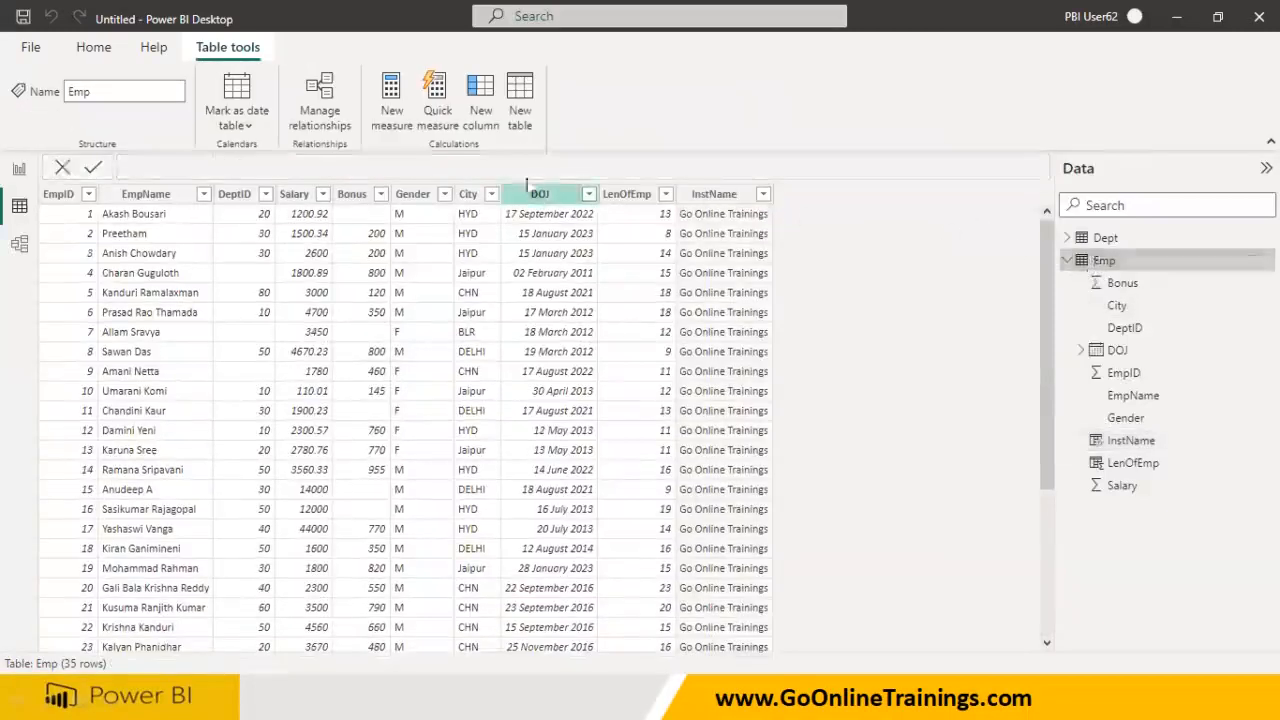
- Add LenOfInst = Len(Emp[InstName]), showing 19 per row, then select the InstName column
left_click(482, 122)
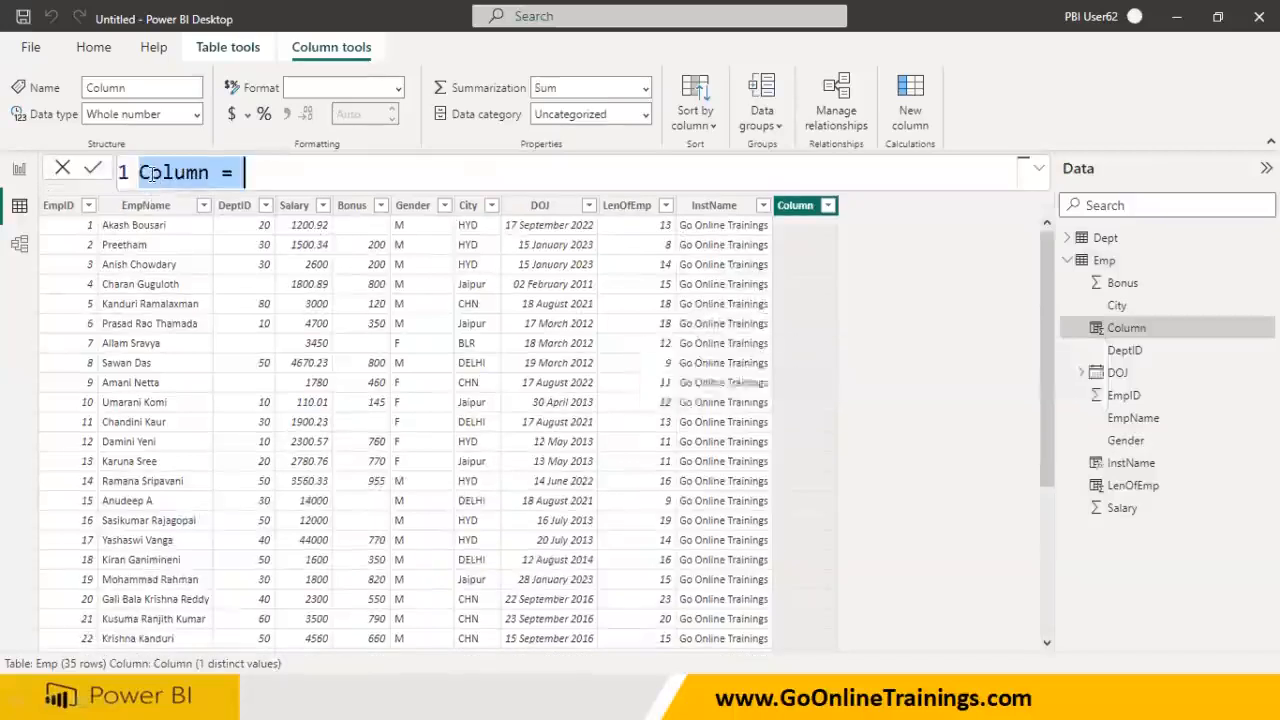
type("LenOf")
key("BackSpace")
type("fInst")
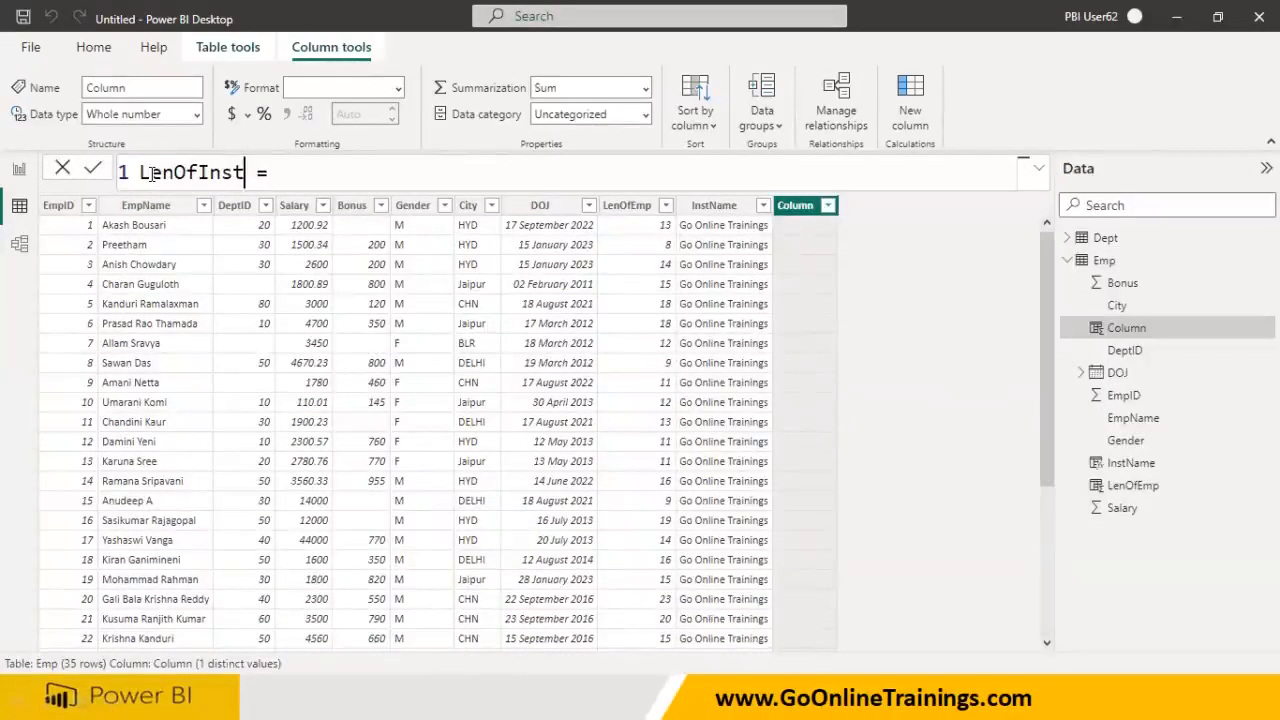
type(" = Len")
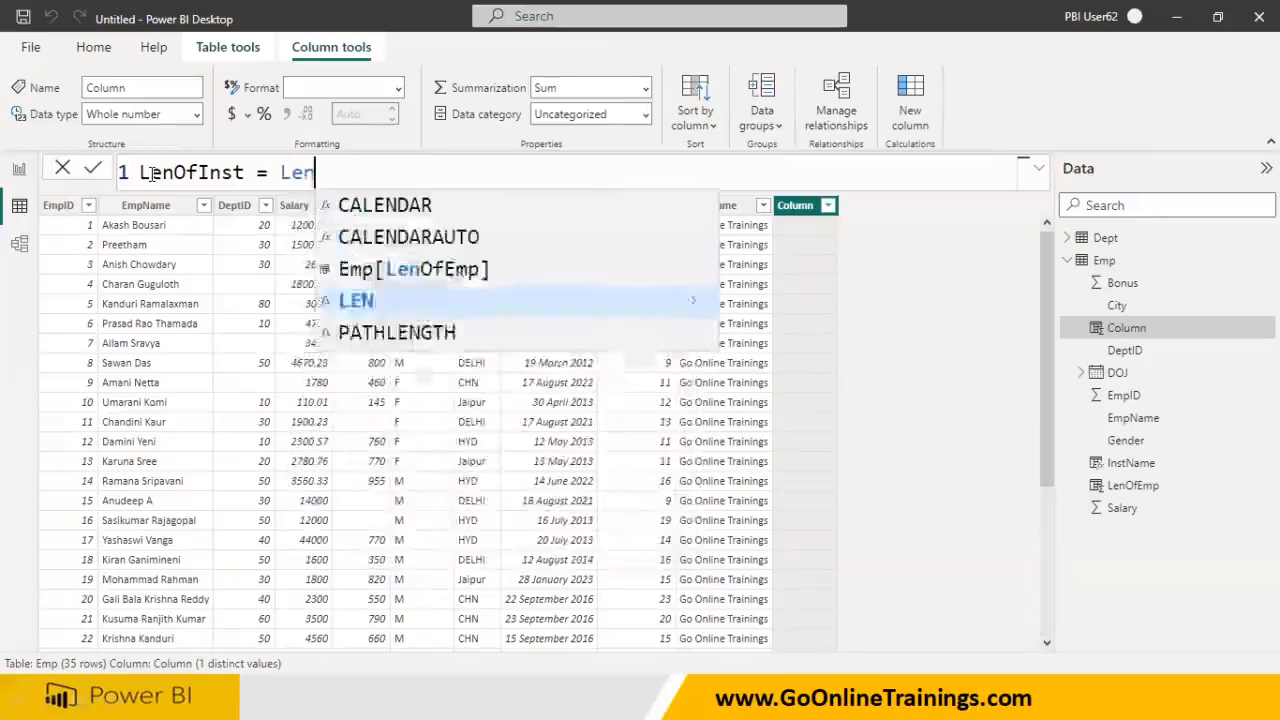
type("(Ins")
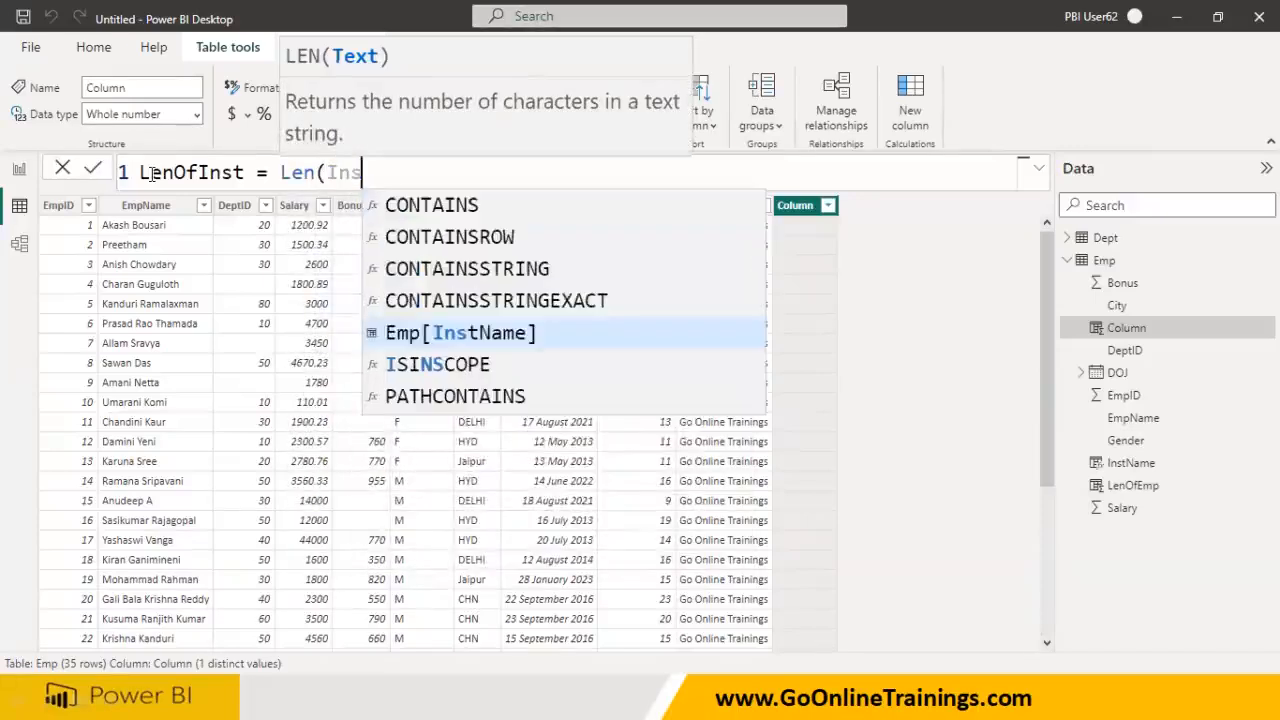
left_click(386, 336)
type(")")
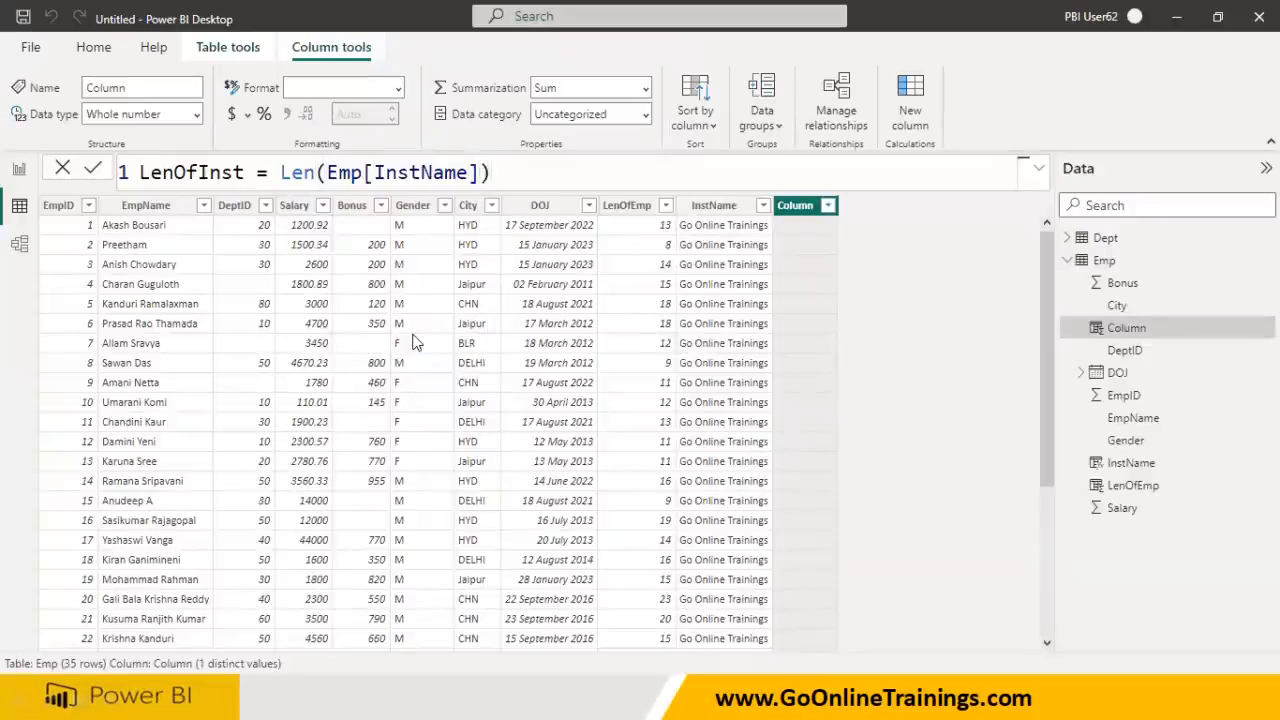
key("Return")
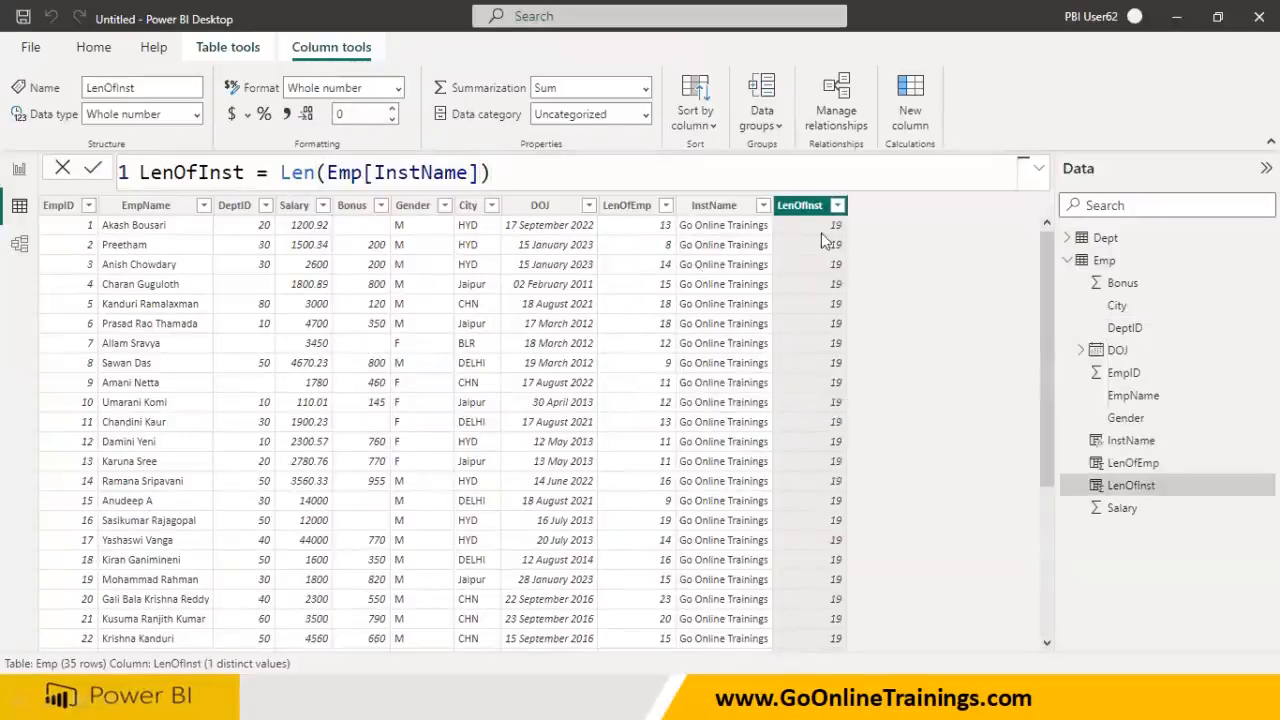
scroll(827, 512, "down", 5)
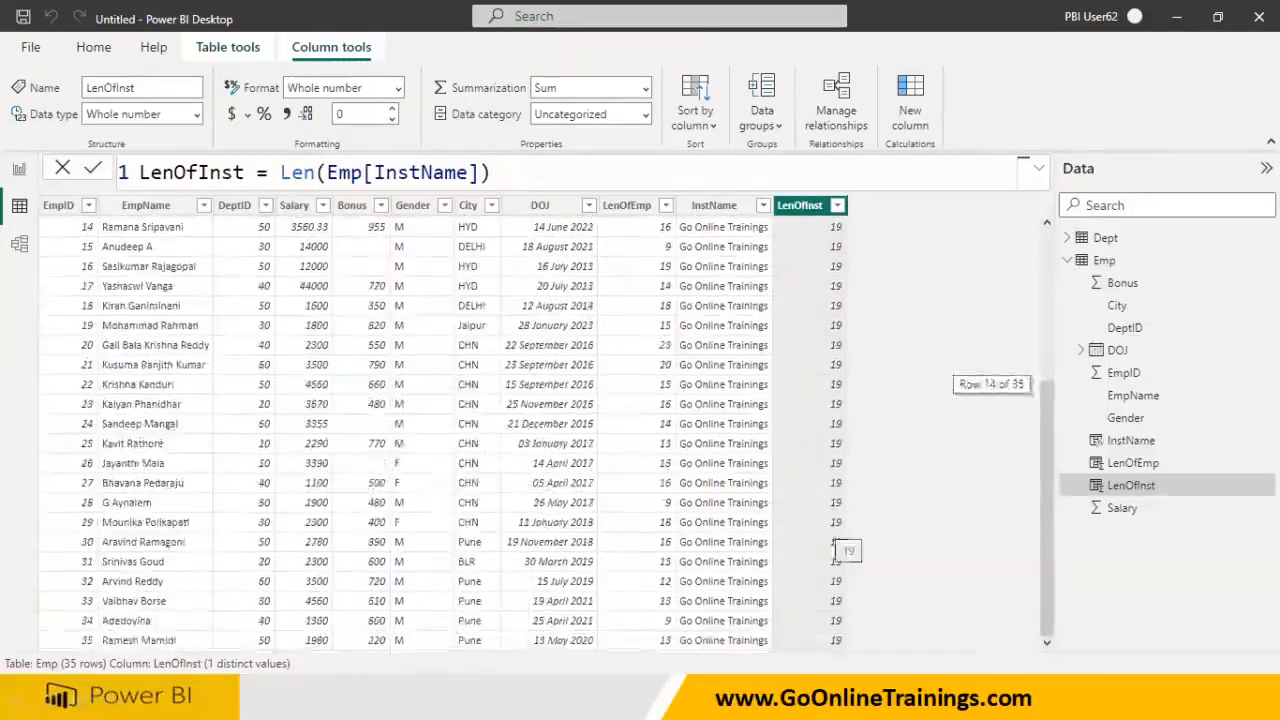
left_click(713, 205)
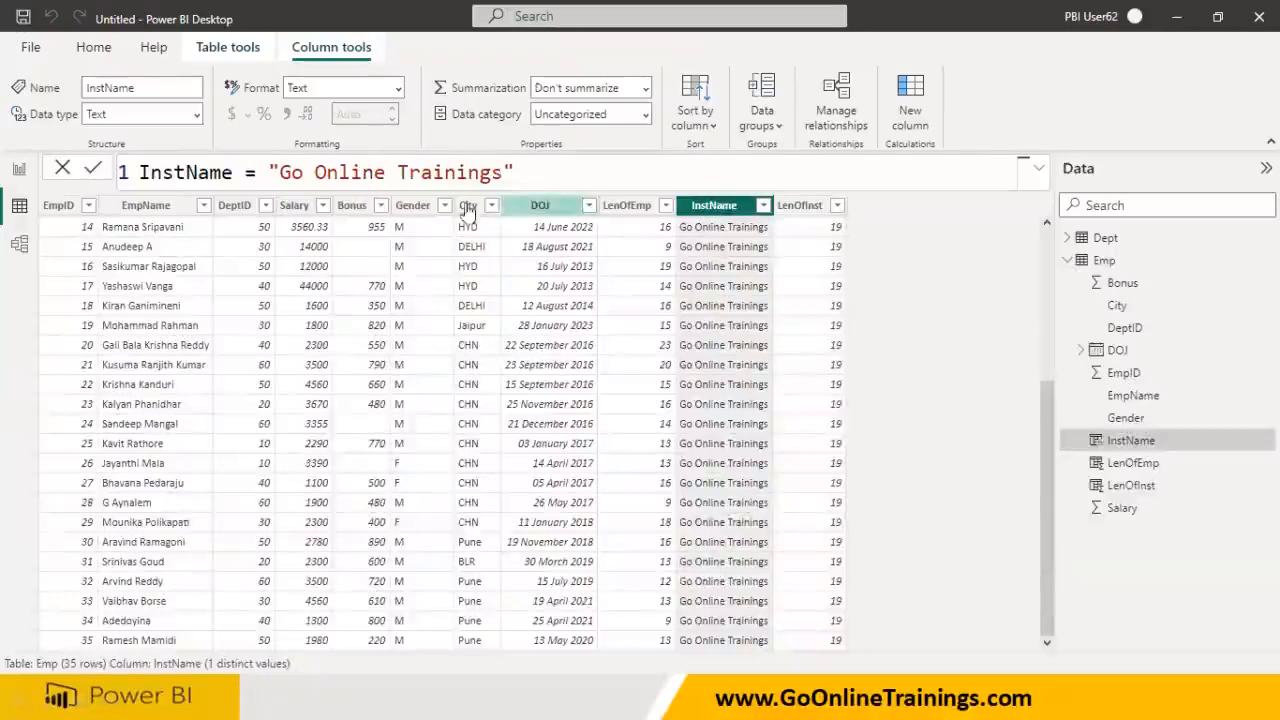
- Pad 'Go Online Trainings' in InstName with extra spaces so LenOfInst reads 36
left_click(315, 172)
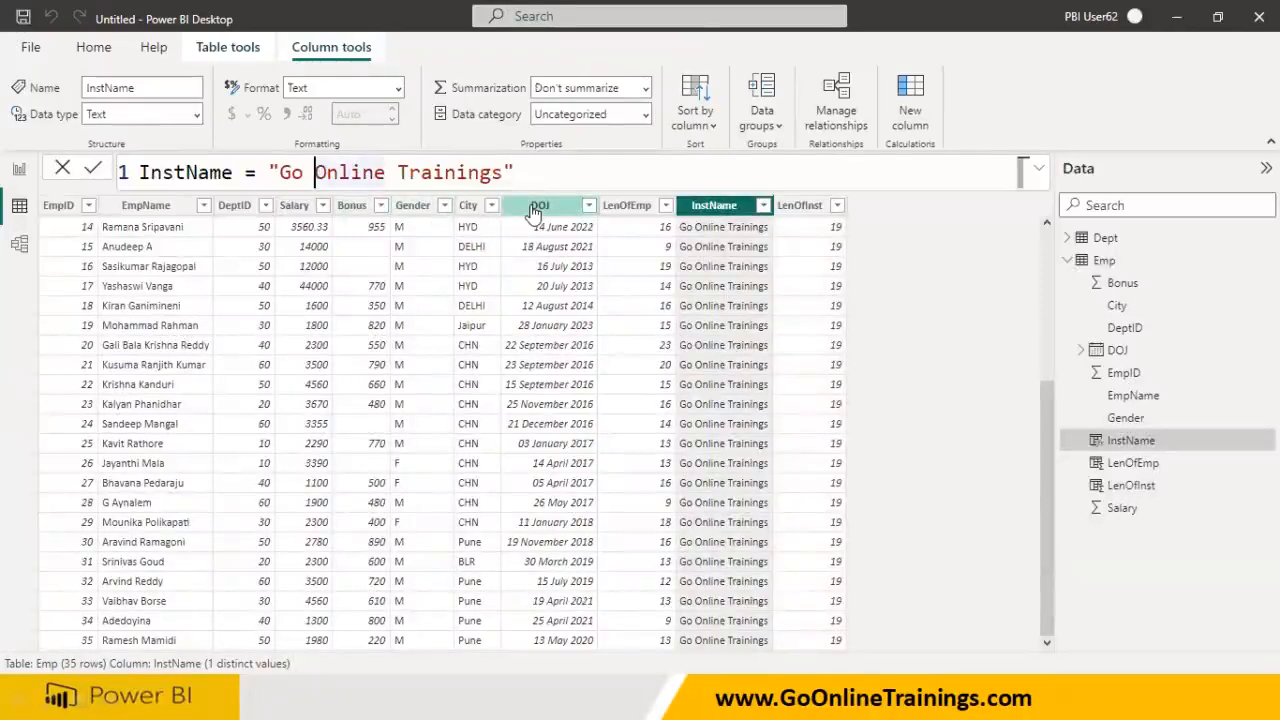
key("Right")
key("Right")
key("Right")
key("Right")
key("Right")
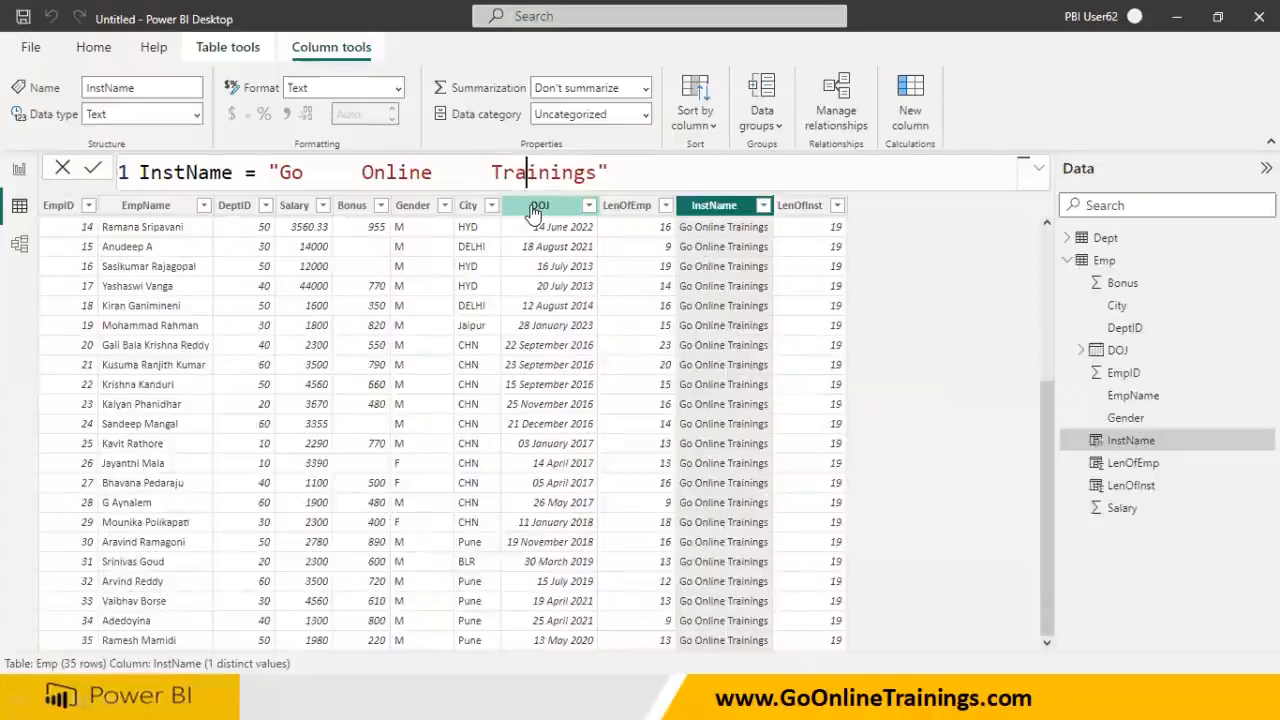
key("Left")
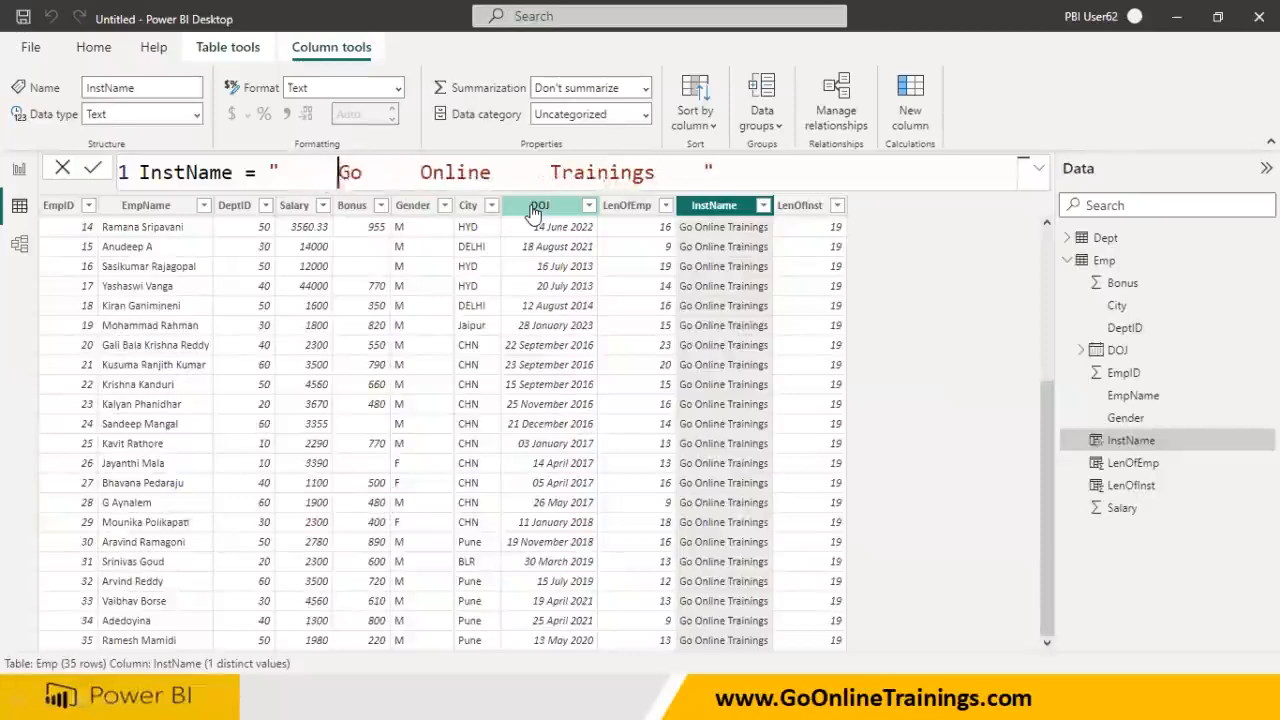
left_click_drag(280, 170, 742, 176)
left_click(742, 176)
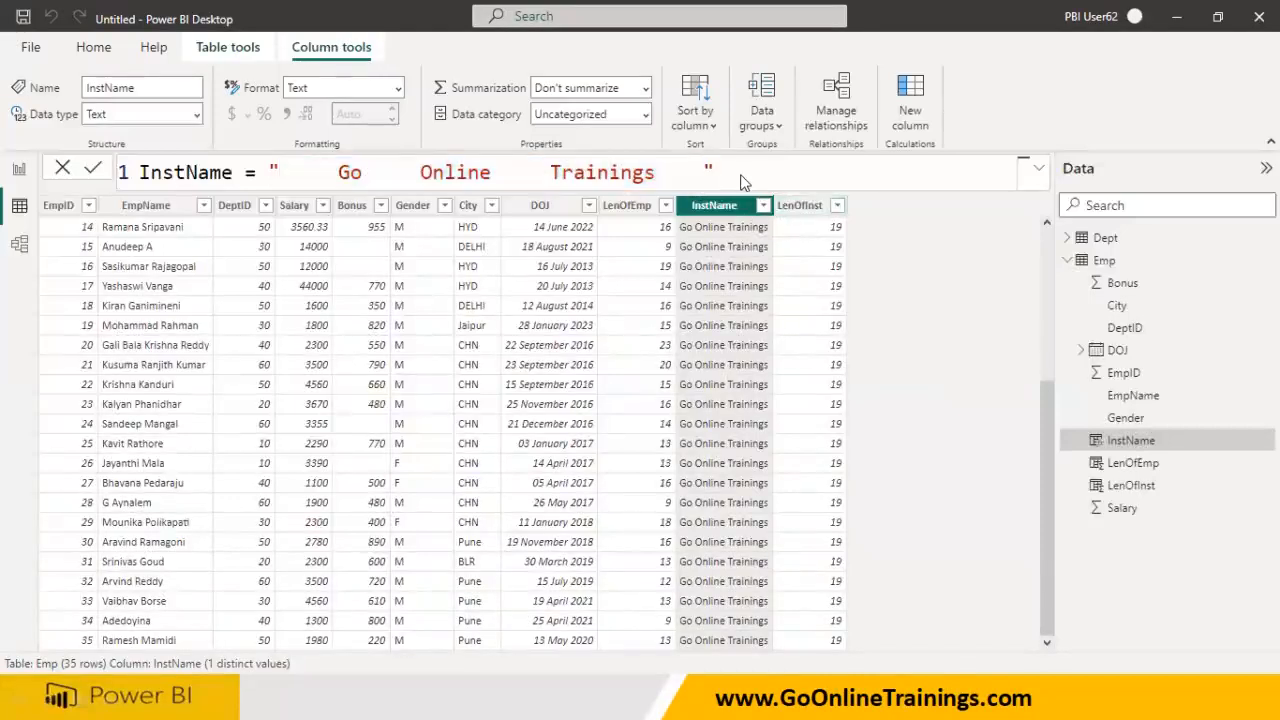
key("Return")
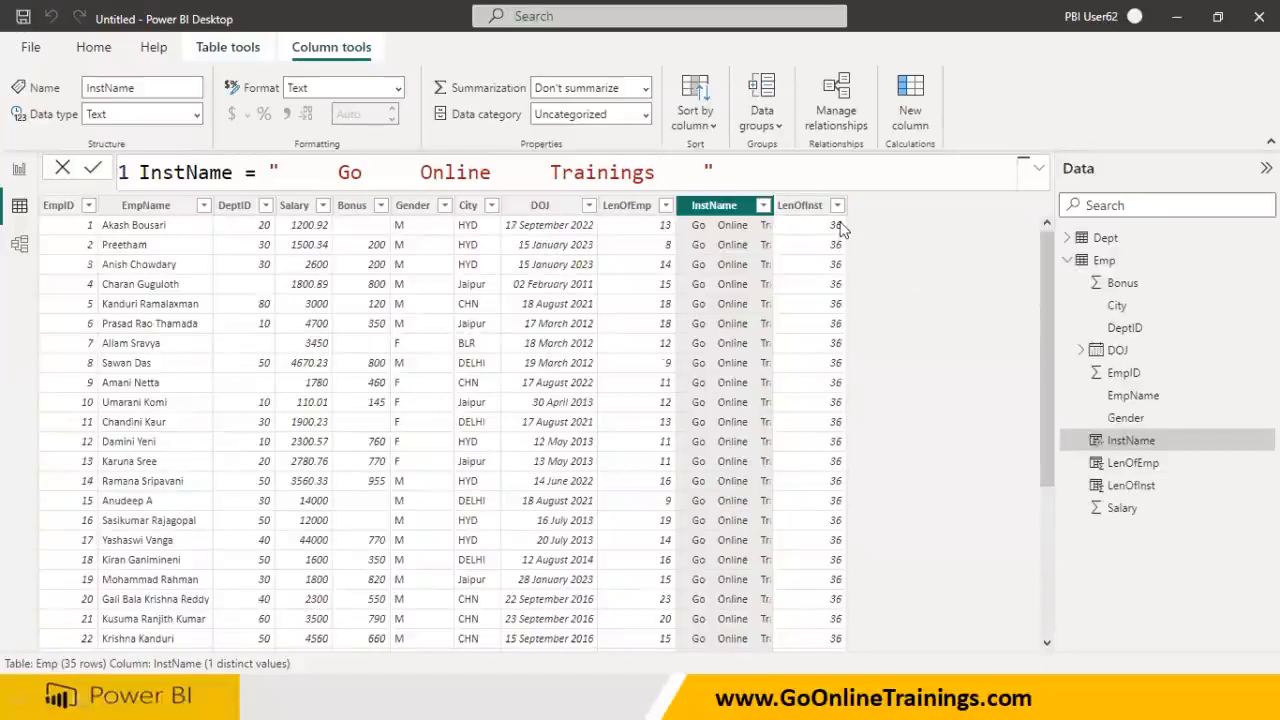
left_click_drag(285, 172, 340, 172)
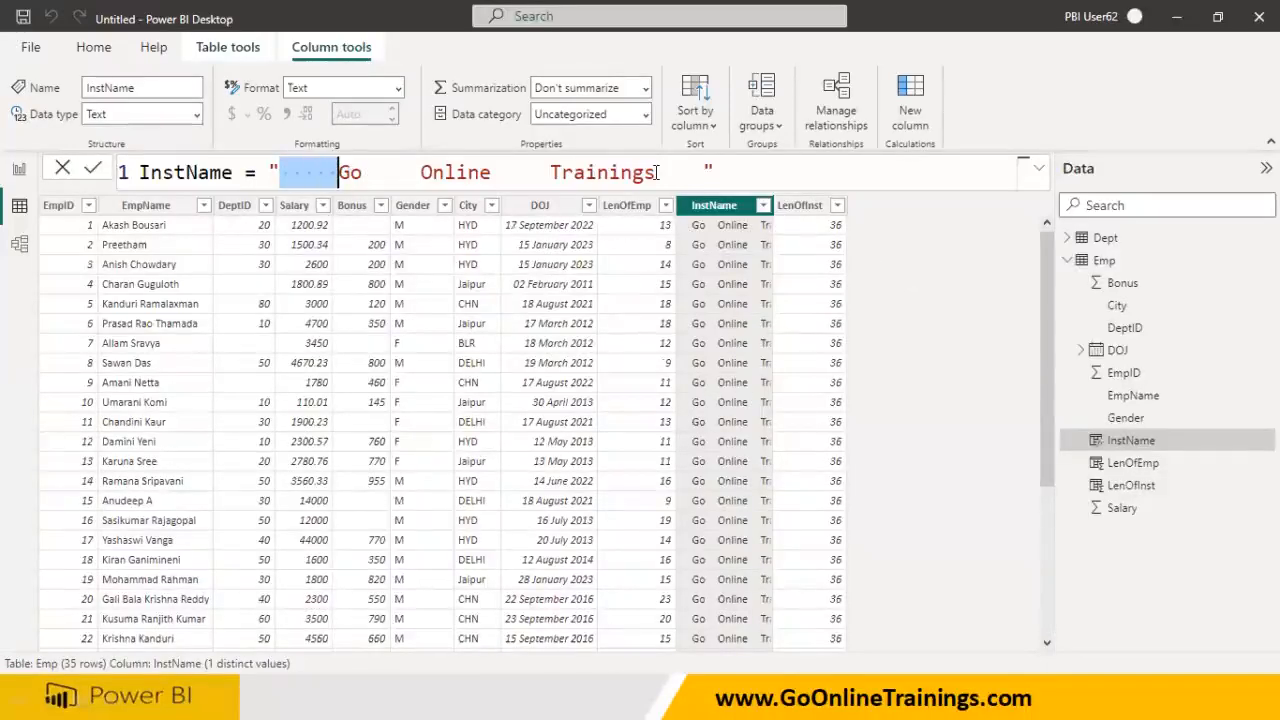
left_click_drag(656, 172, 690, 172)
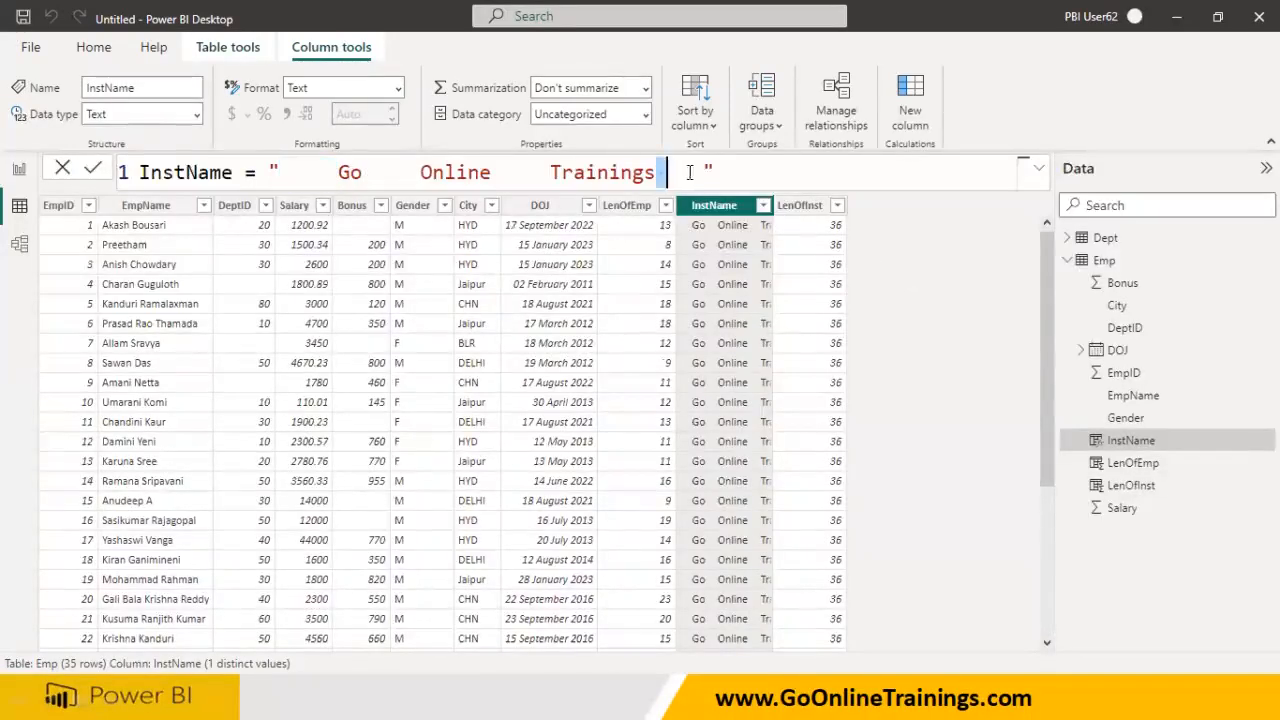
left_click(782, 206)
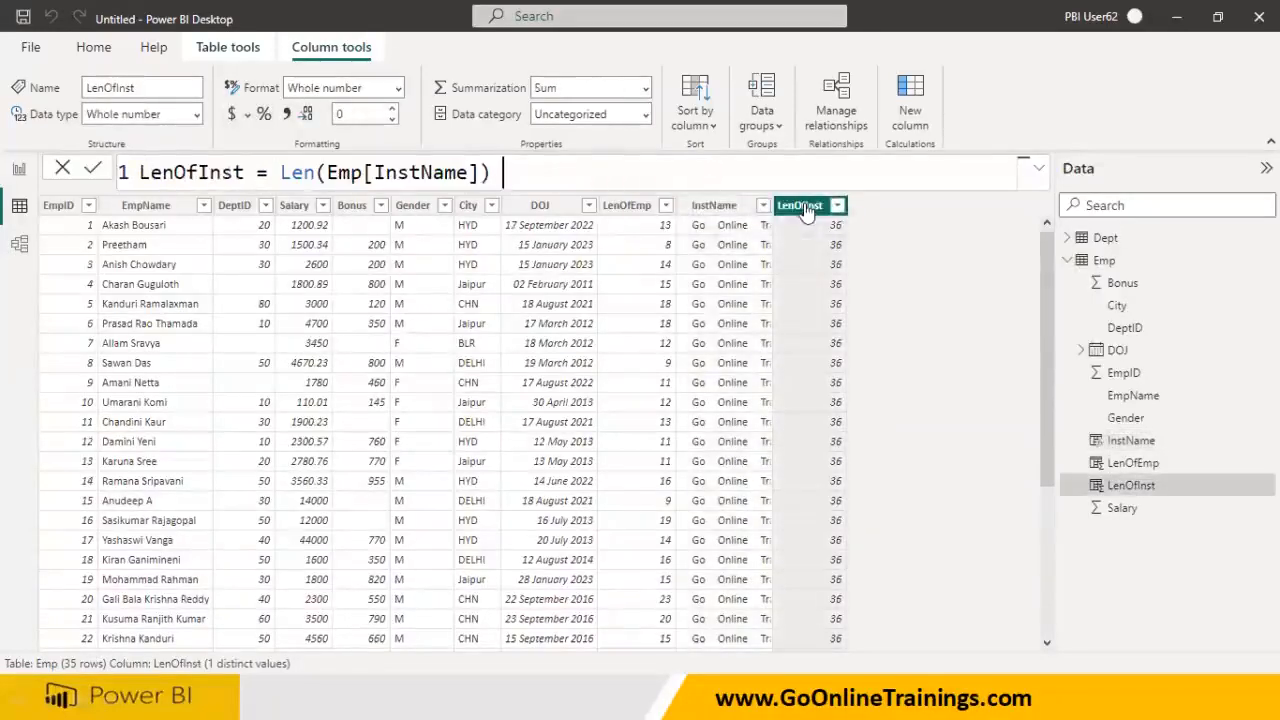
left_click(730, 207)
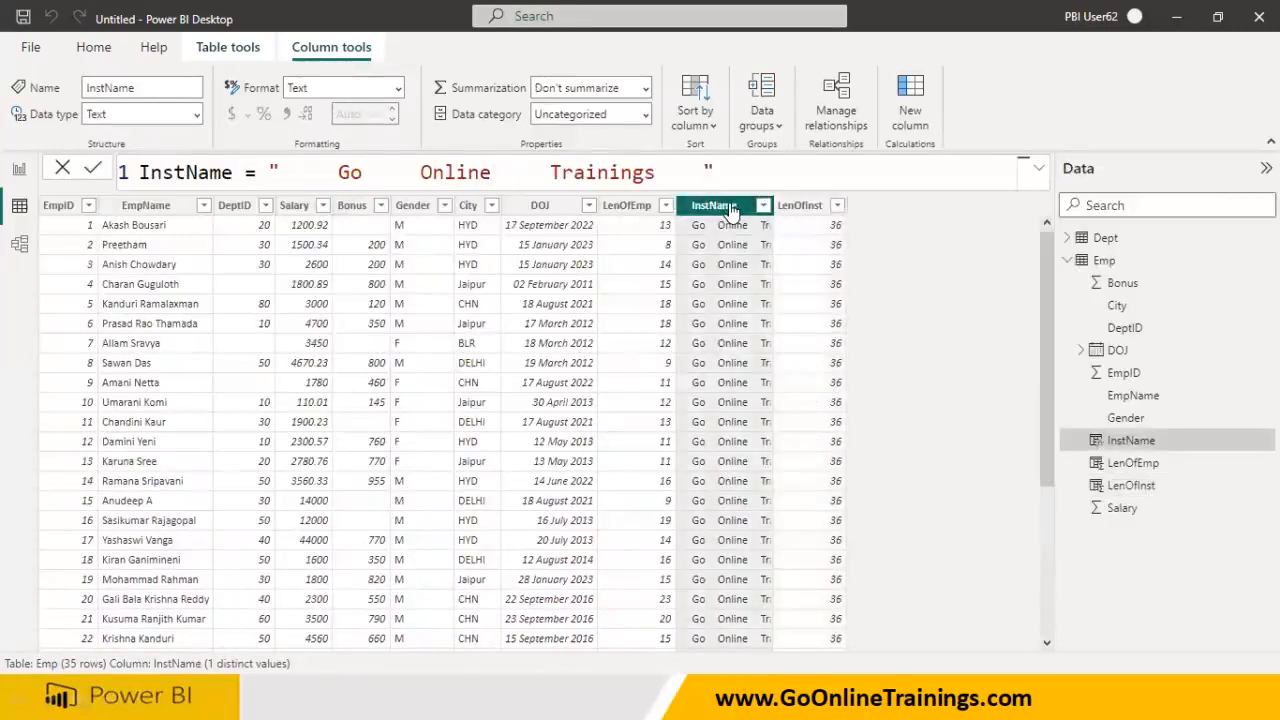
- Highlight each run of extra spaces in InstName, then review the Text/String Functions slide
key("shift+Left")
key("shift+Left")
key("shift+Left")
key("shift+Left")
key("shift+Left")
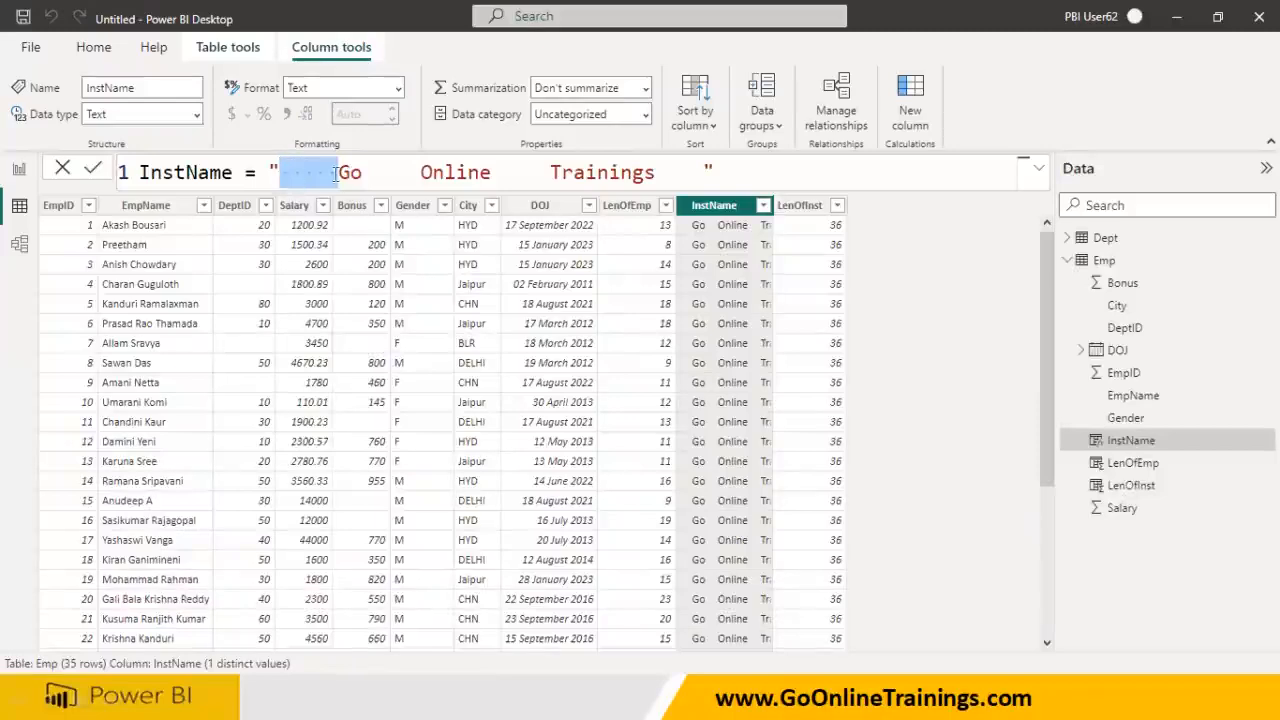
left_click_drag(358, 173, 420, 173)
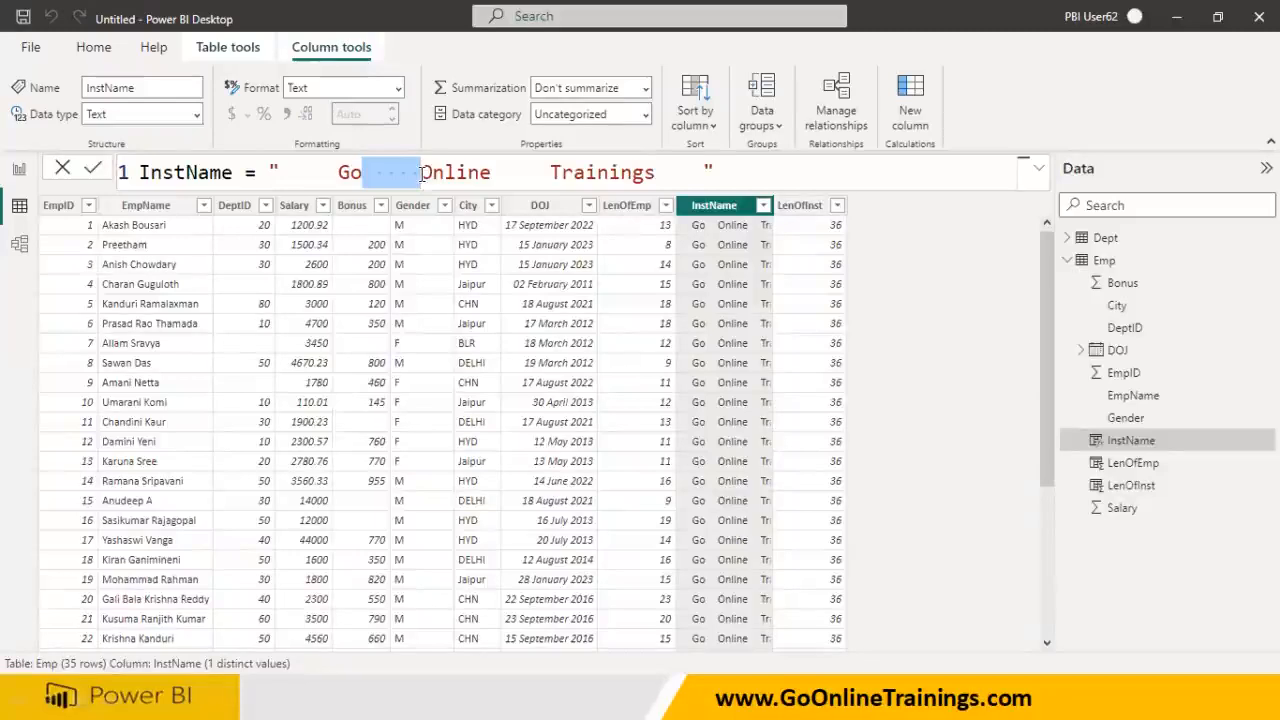
left_click_drag(492, 173, 551, 175)
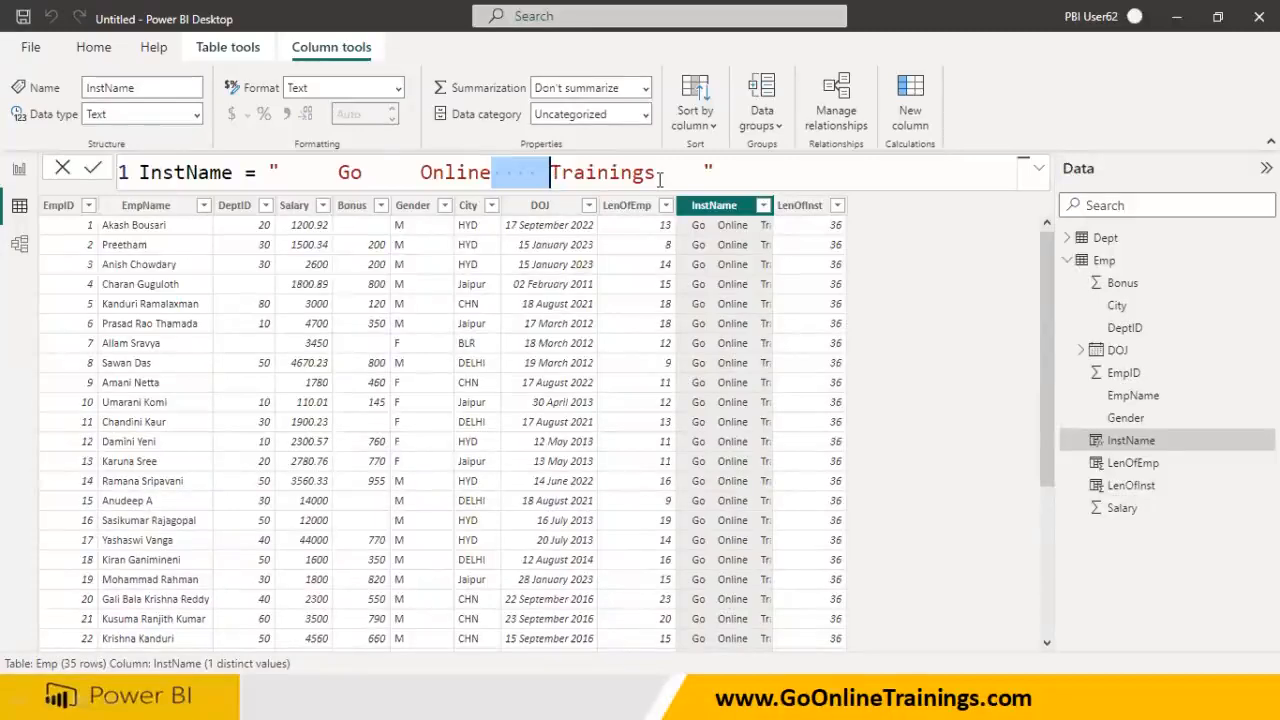
left_click_drag(657, 172, 703, 172)
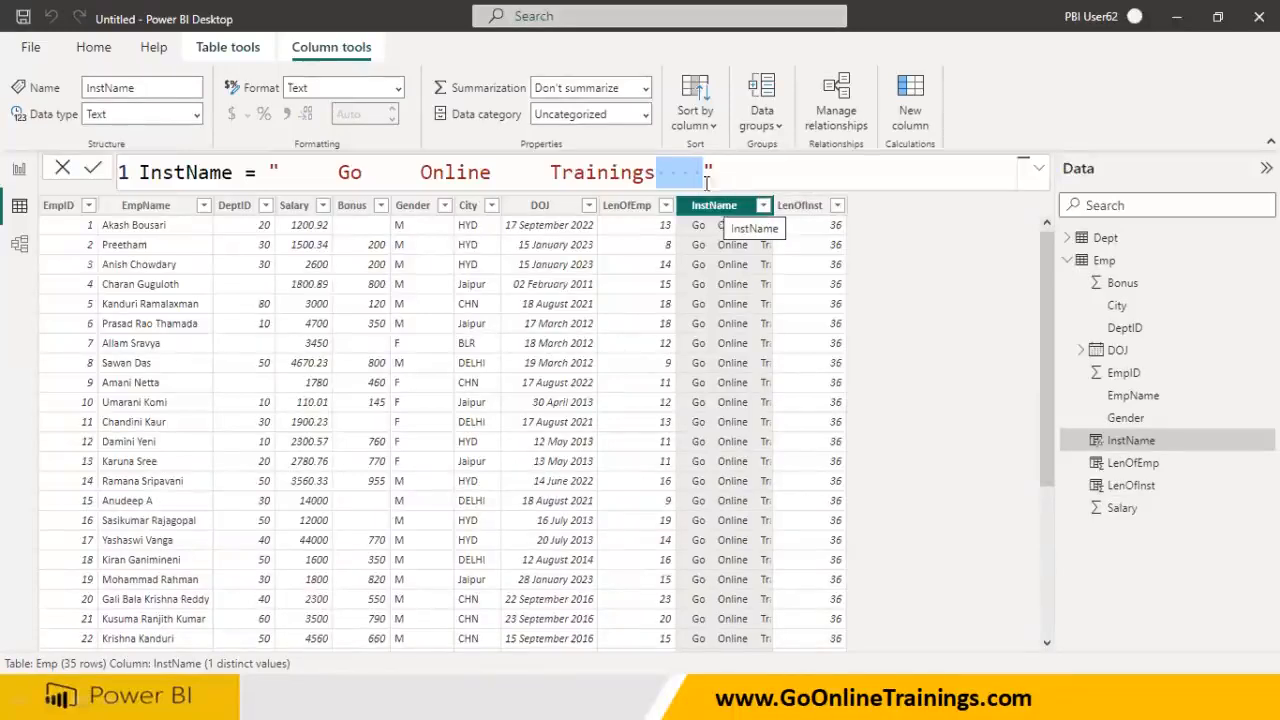
left_click(378, 624)
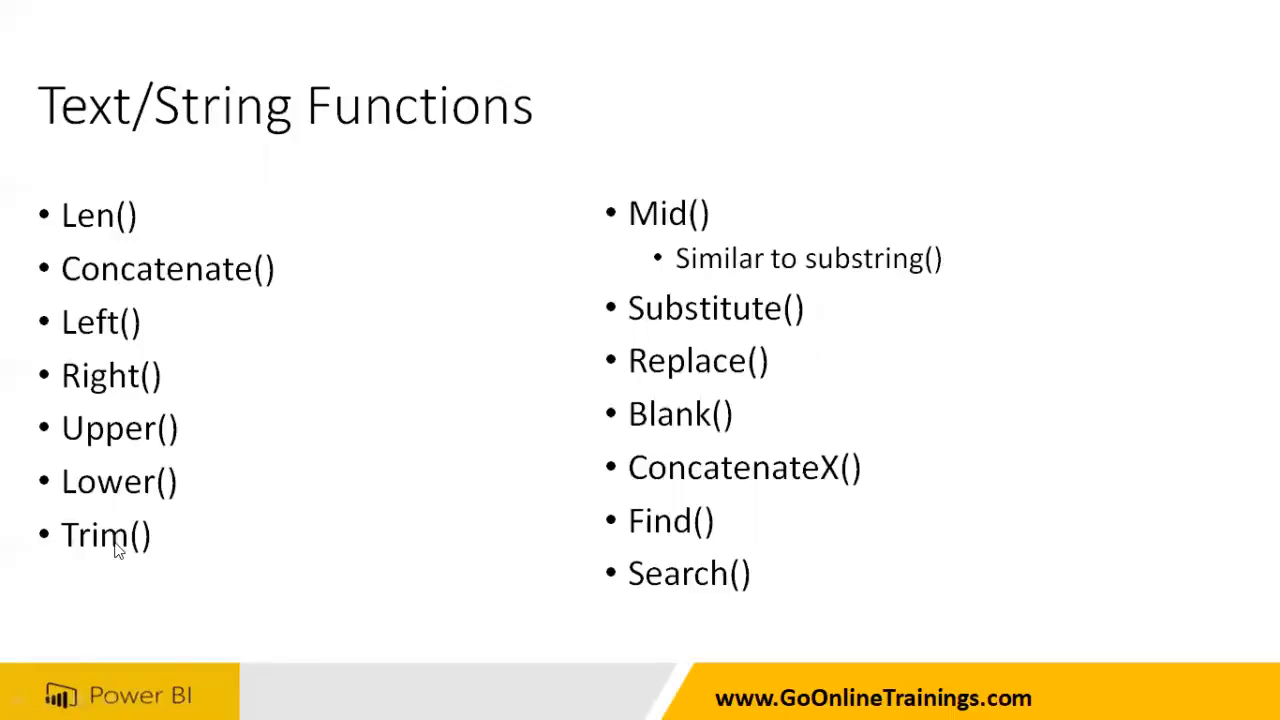
key("alt+Tab")
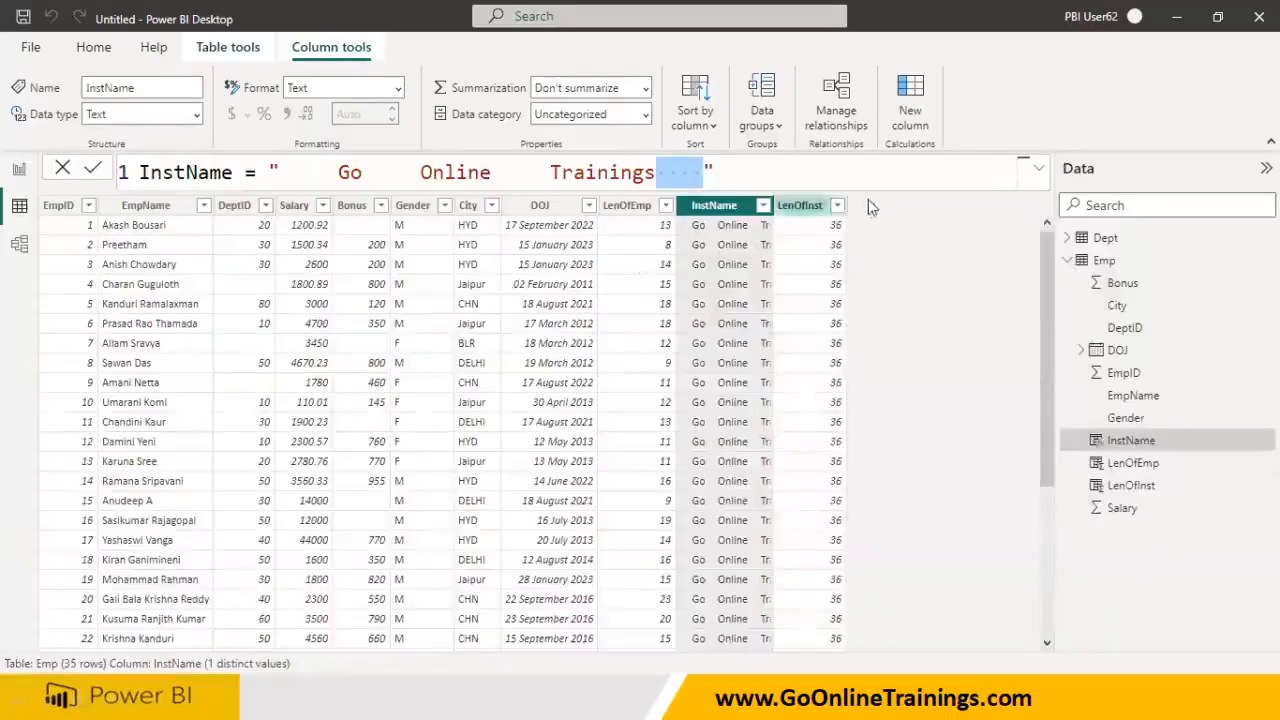
- Add TrimInst = TRIM(Emp[InstName]) to Emp, stripping the extra spaces
left_click(1103, 262)
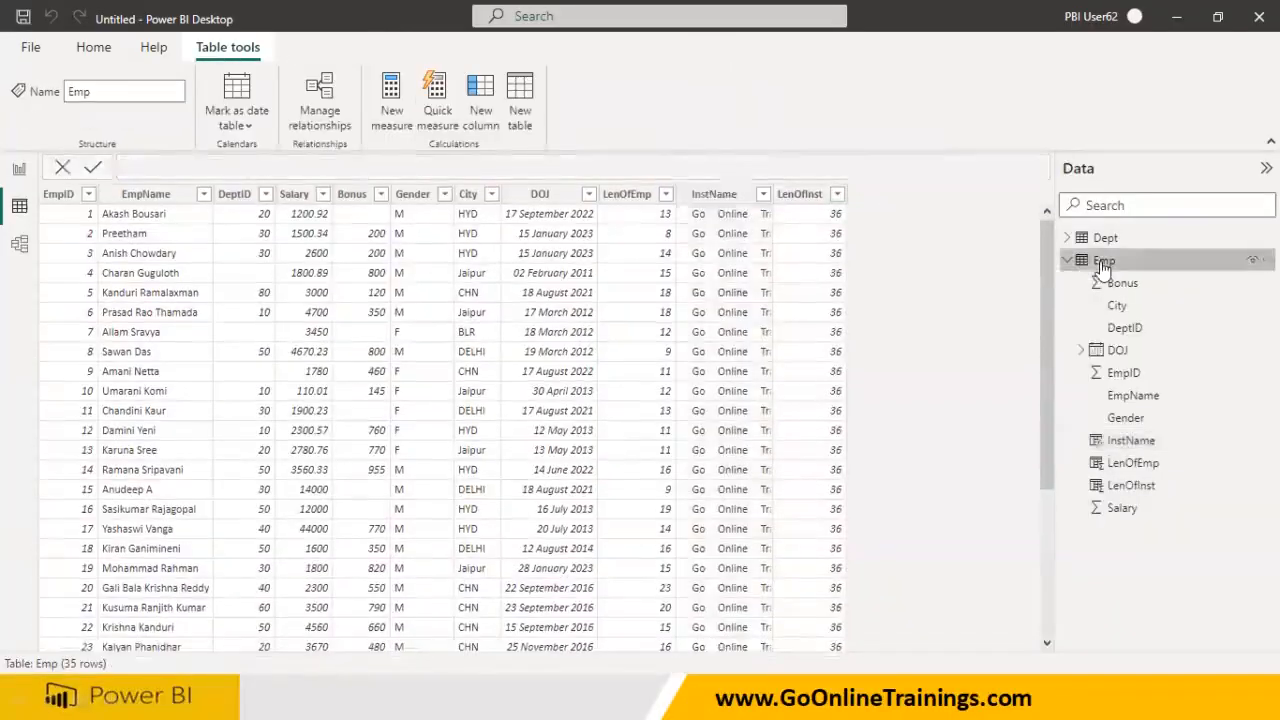
right_click(1103, 266)
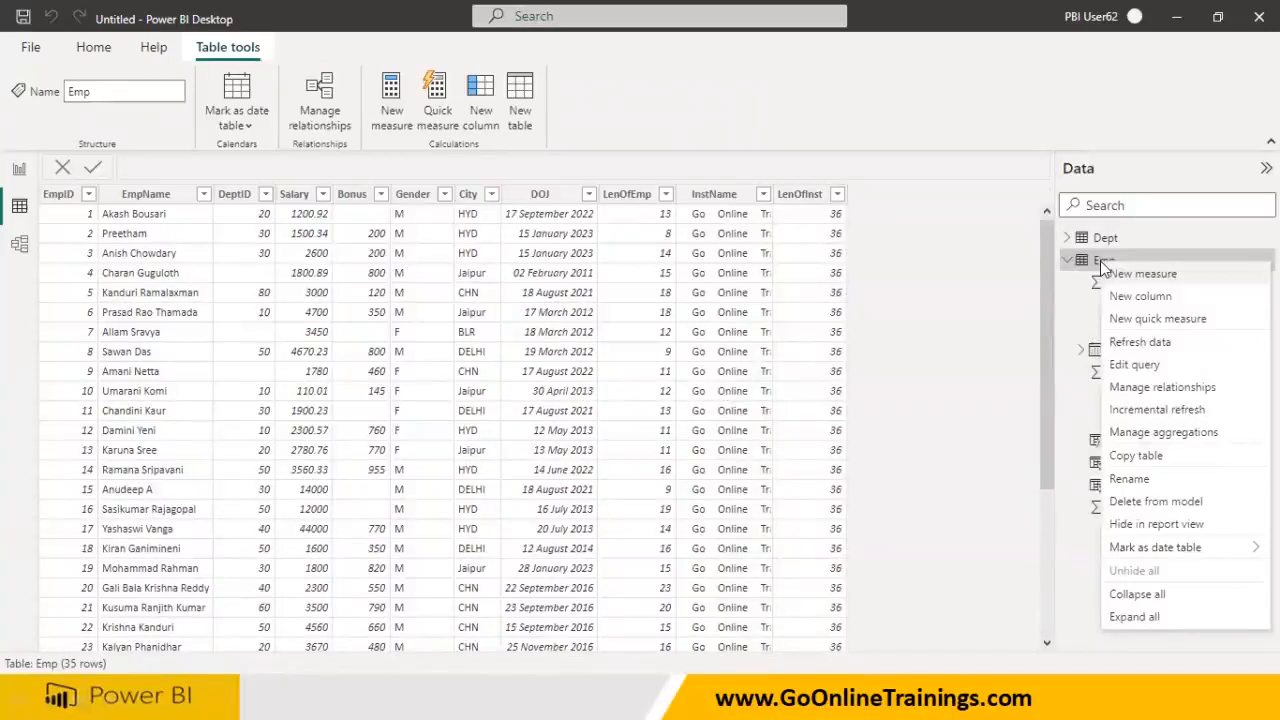
left_click(1135, 296)
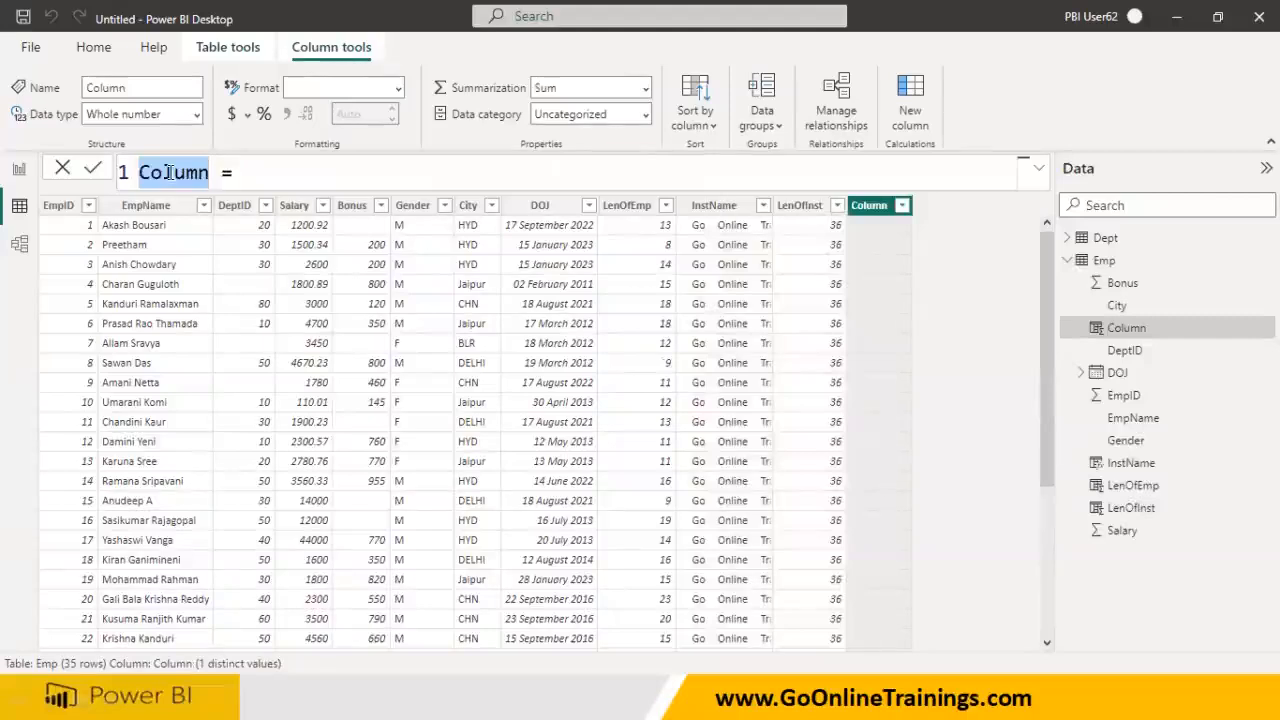
type("TrimInst")
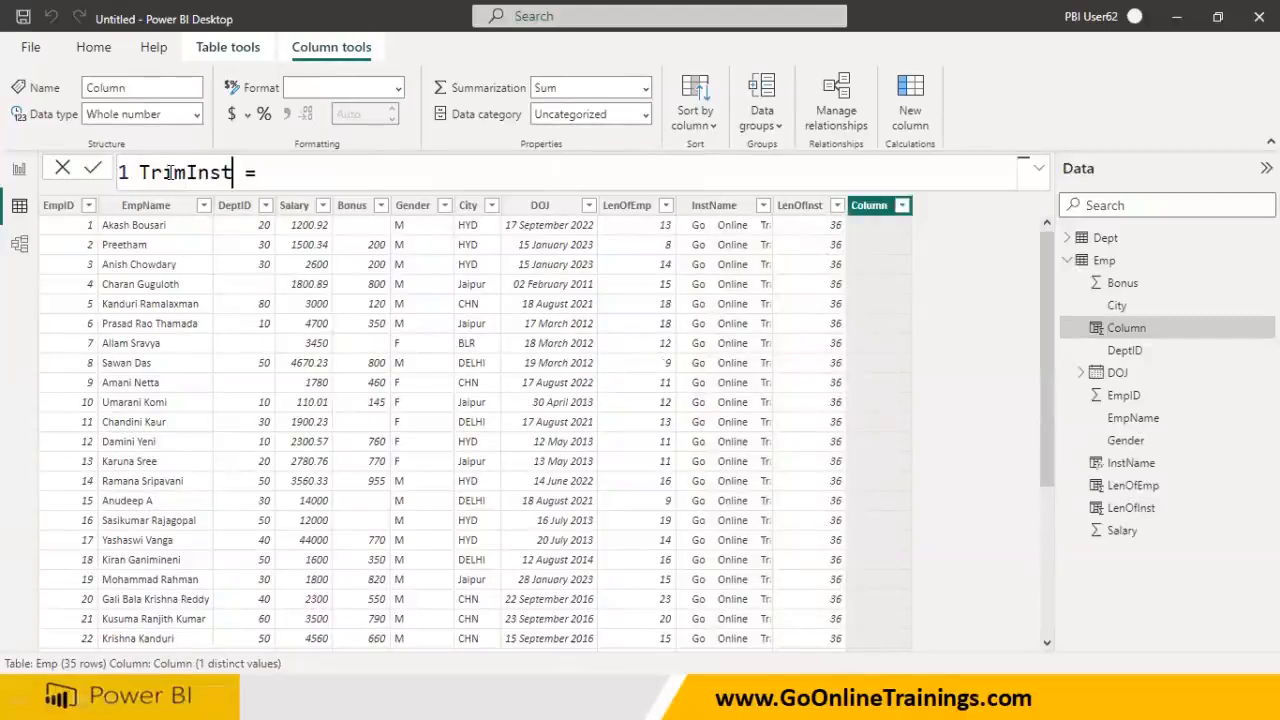
key("Right")
key("Right")
type("TRIM(")
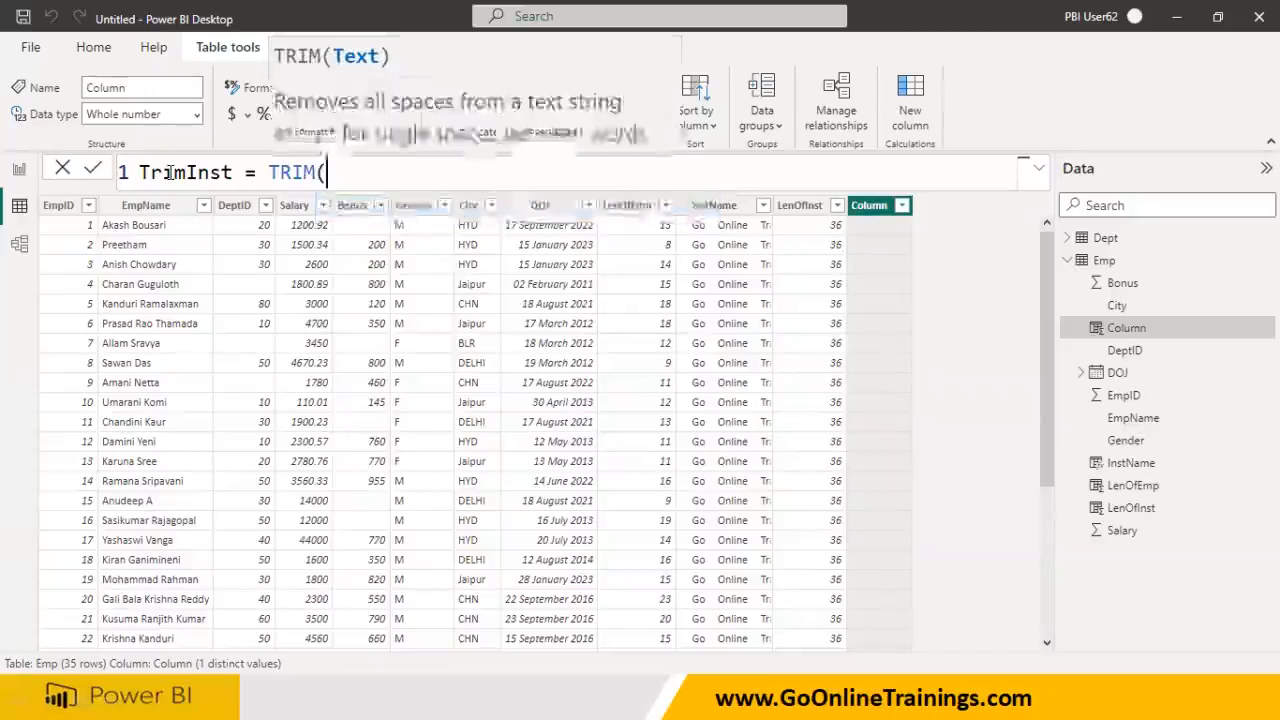
type("Inst")
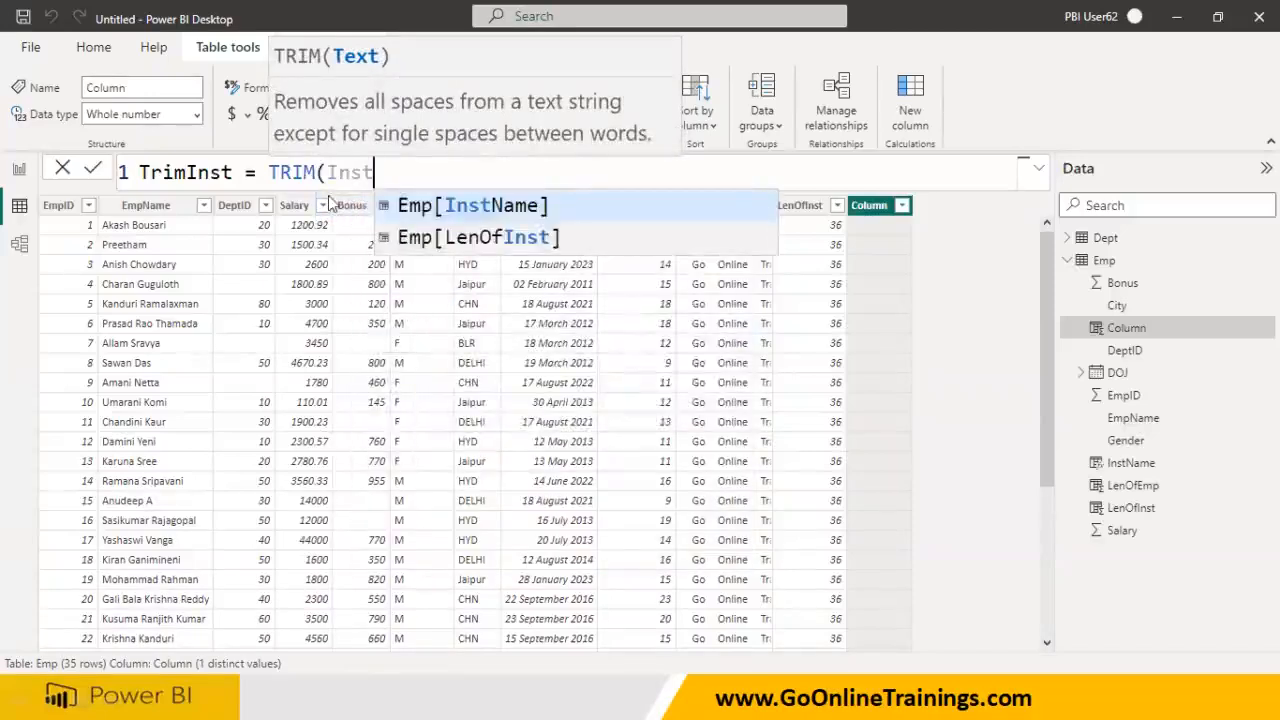
left_click(465, 207)
type(")")
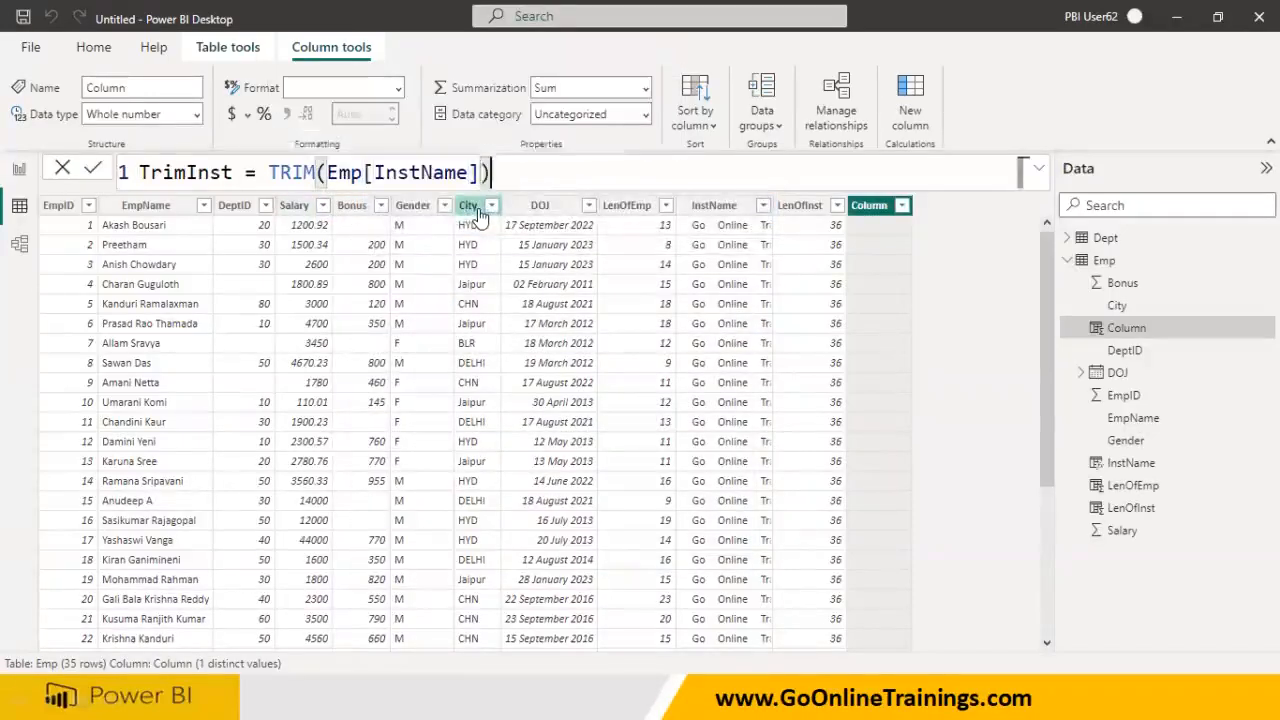
key("Return")
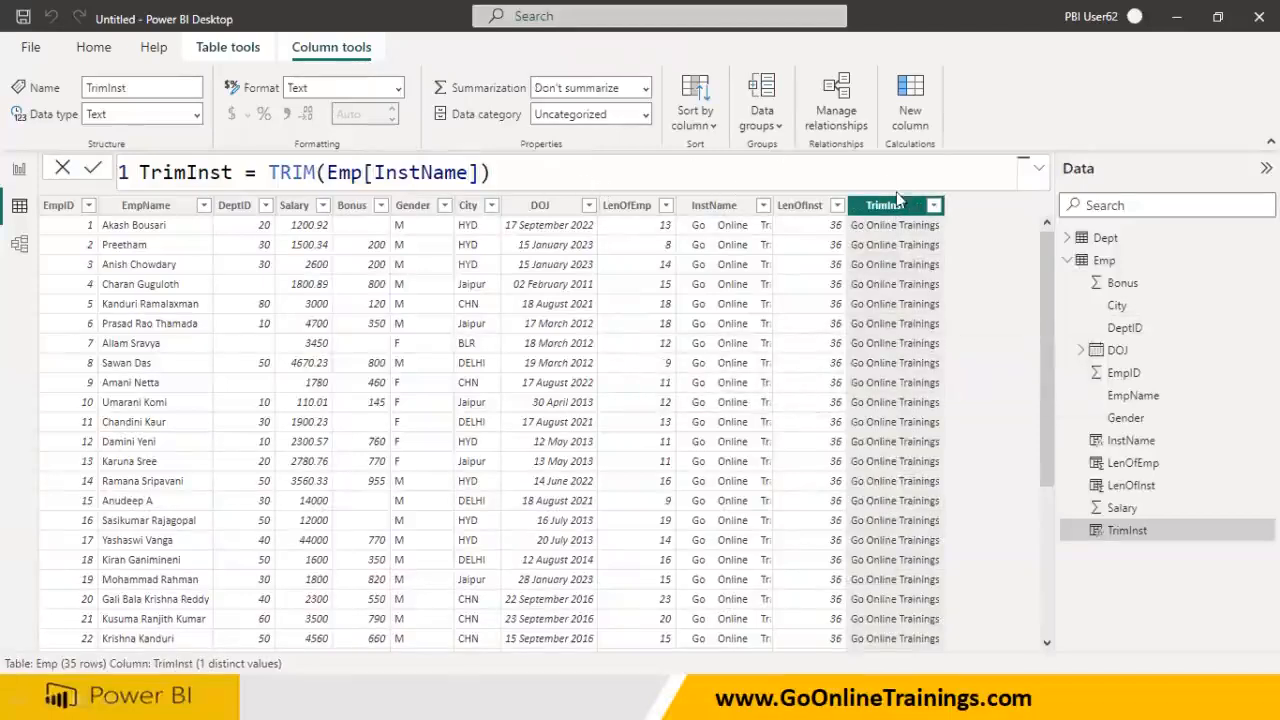
left_click(1100, 260)
right_click(1102, 262)
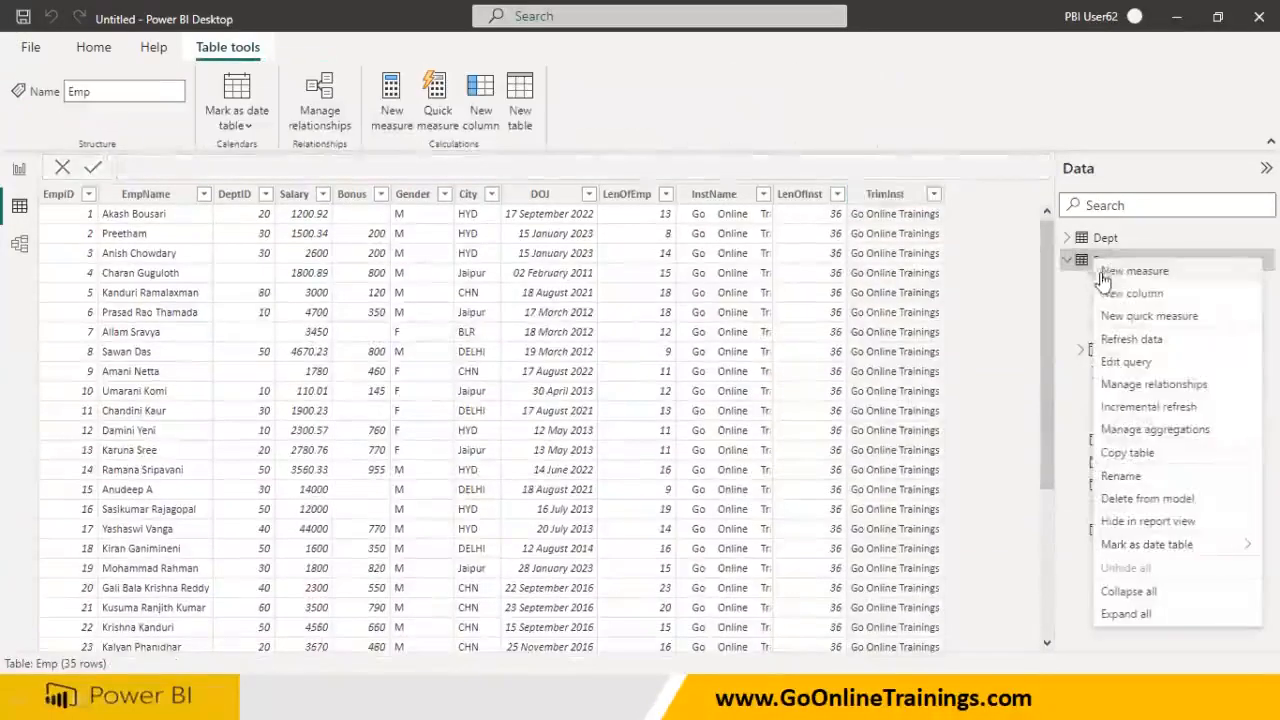
- Create LenTrimInst = Len(Emp[TrimInst]), correcting the reference to the TrimInst column
left_click(1108, 293)
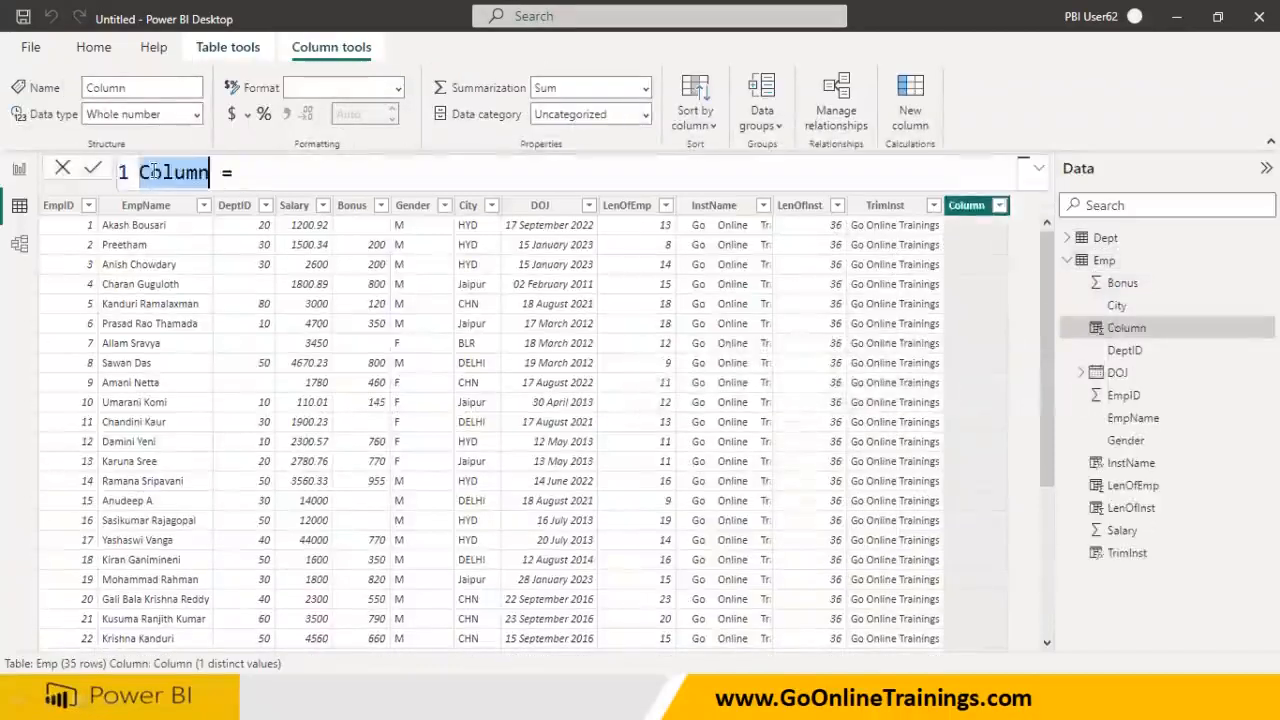
type("Len")
type("TrimIns")
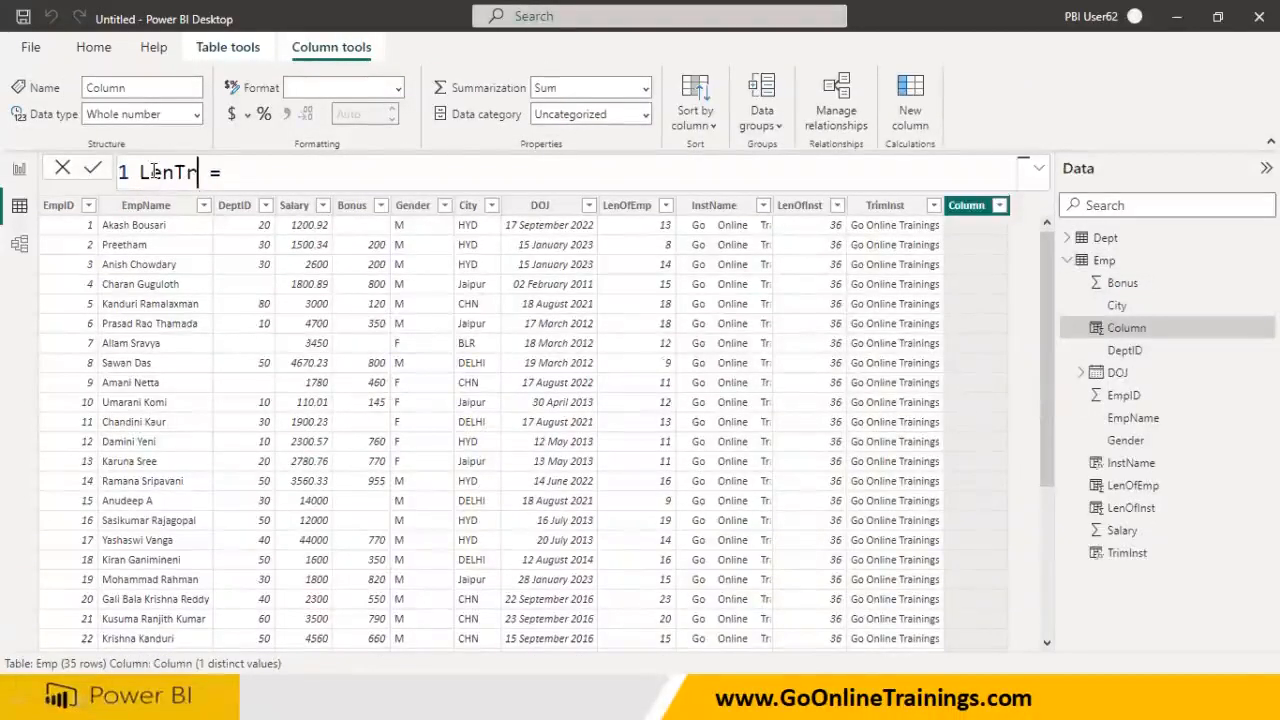
type("t")
key("End")
type("Le")
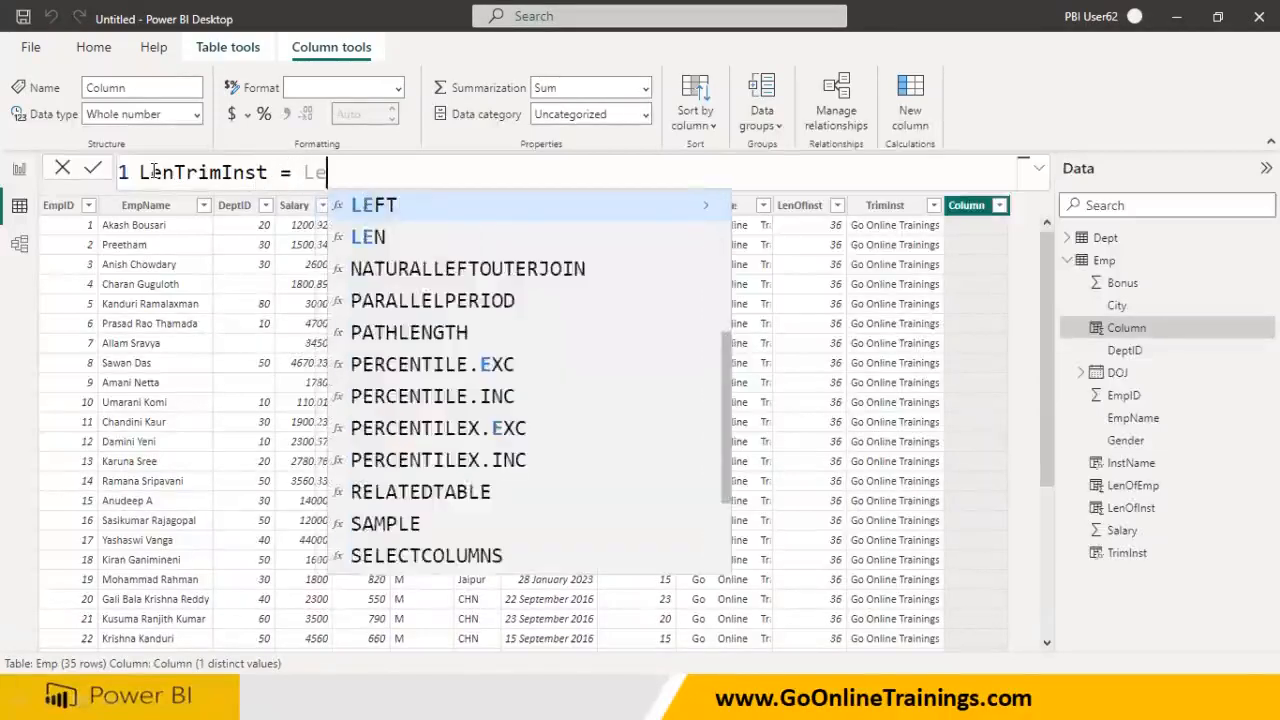
type("n(T")
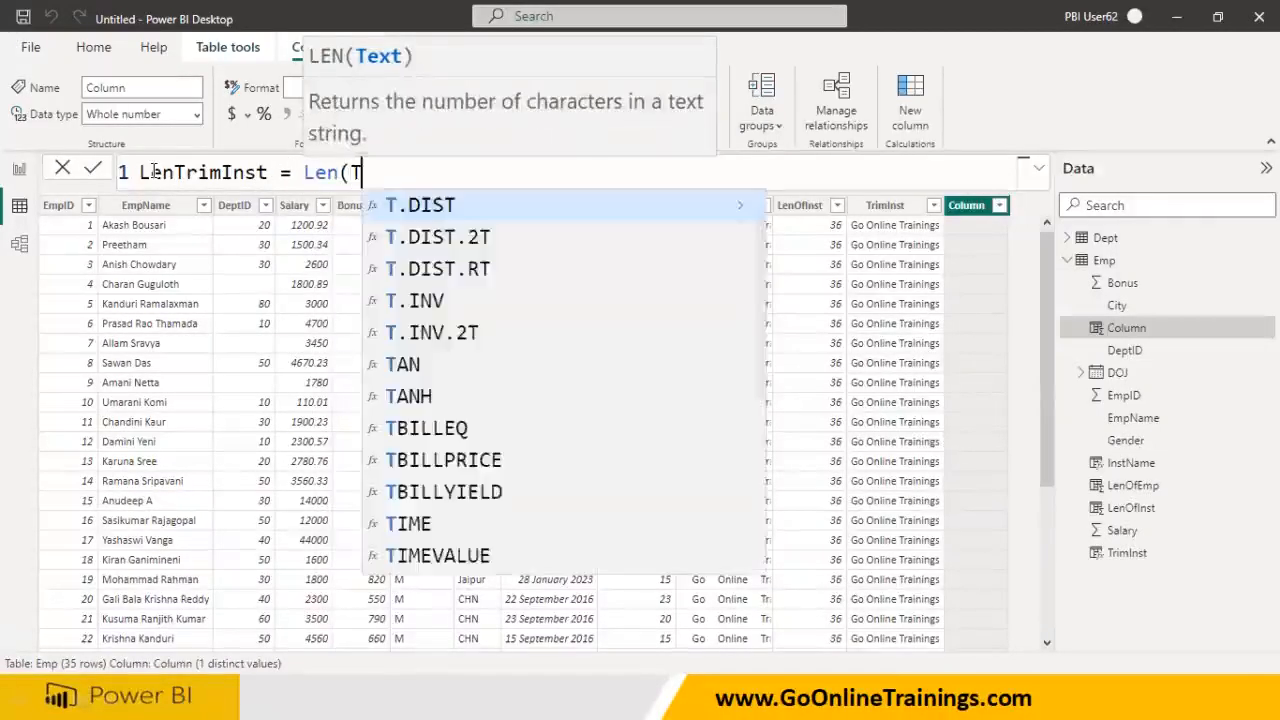
type("r")
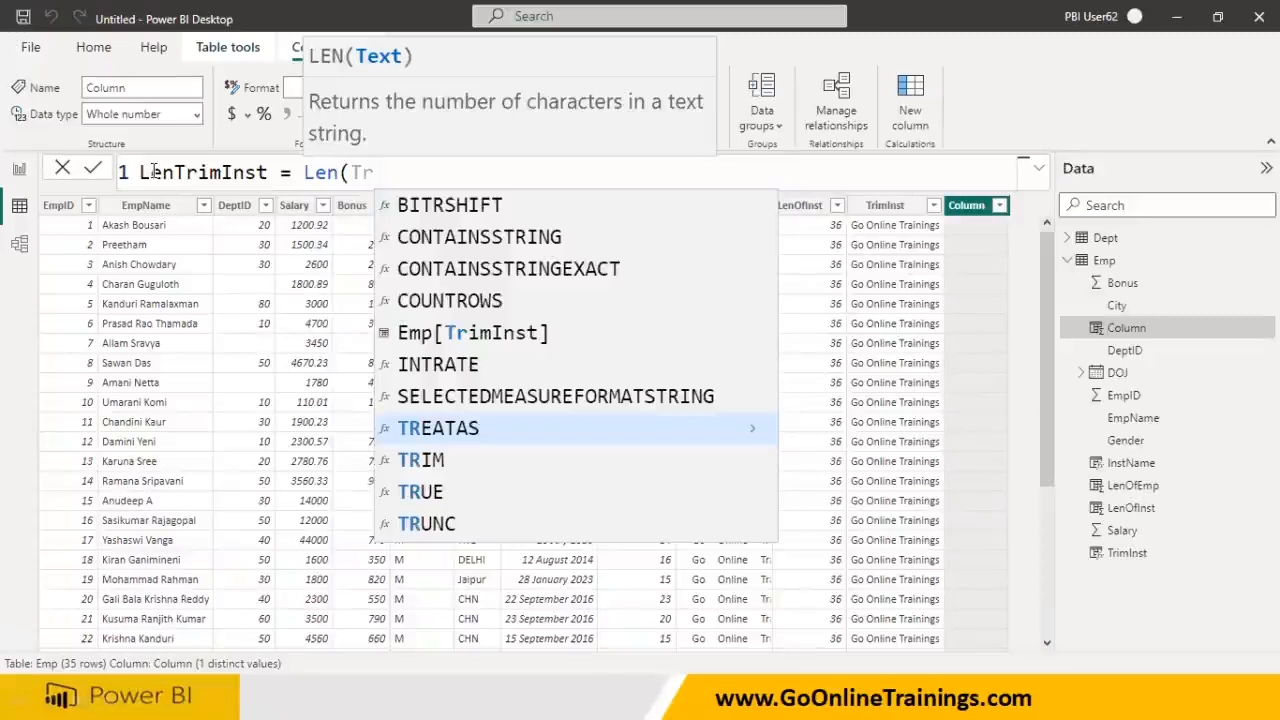
key("BackSpace")
type("rim")
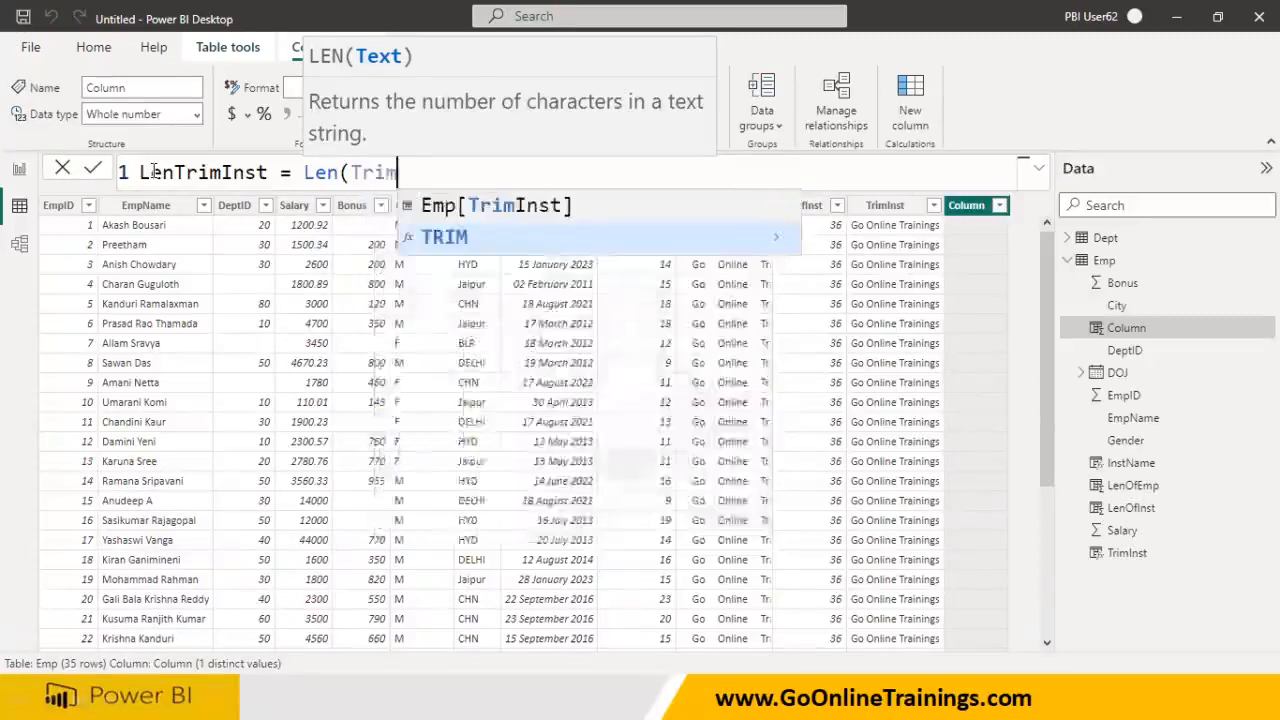
key("Return")
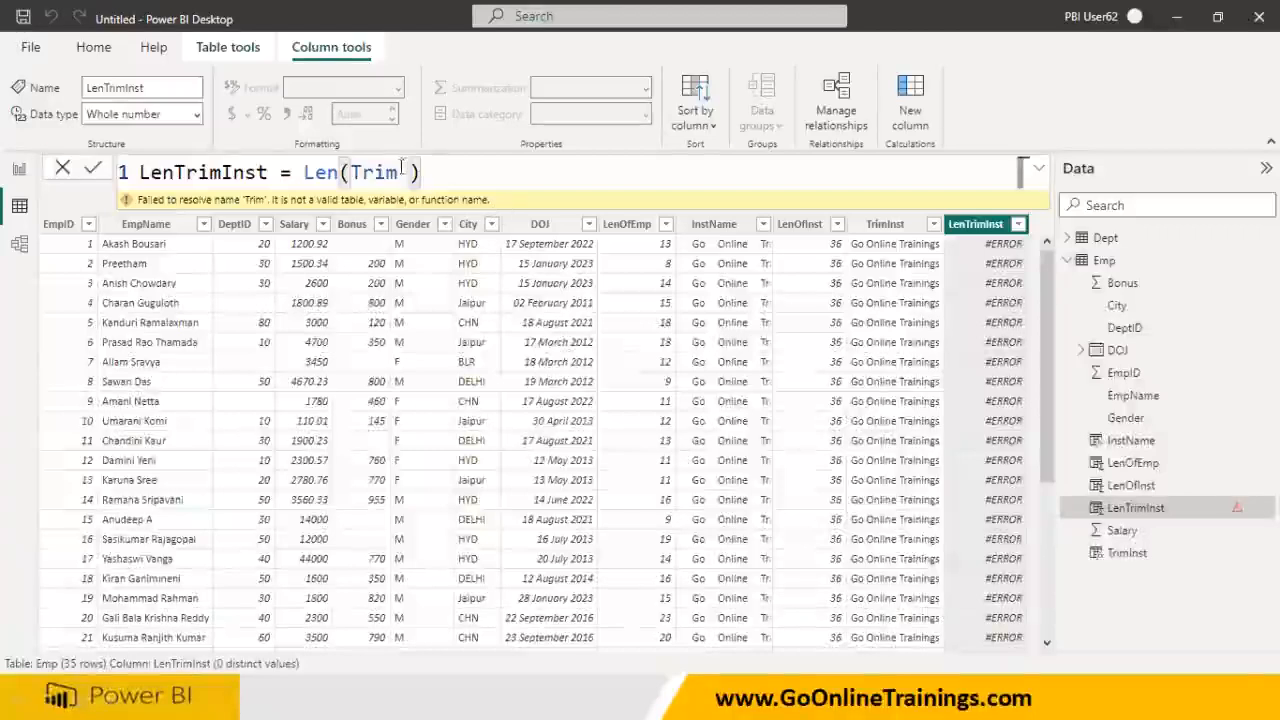
left_click(398, 172)
key("BackSpace")
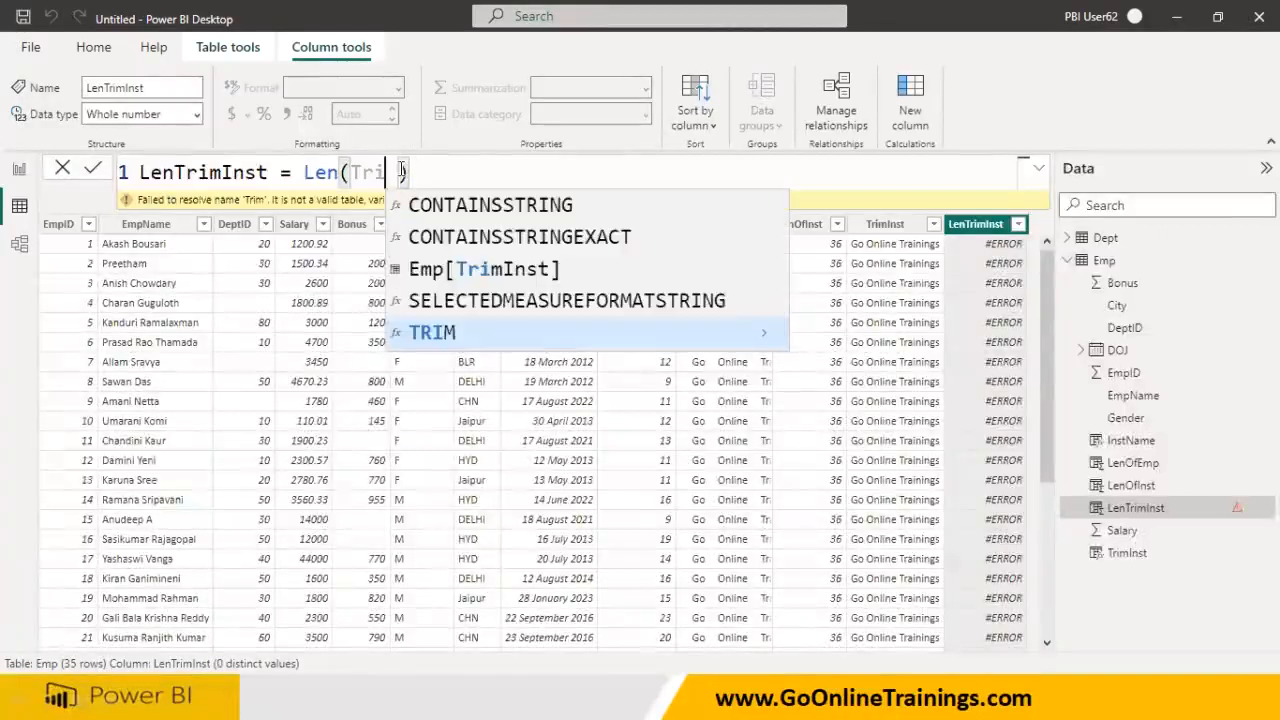
type("m")
left_click(448, 204)
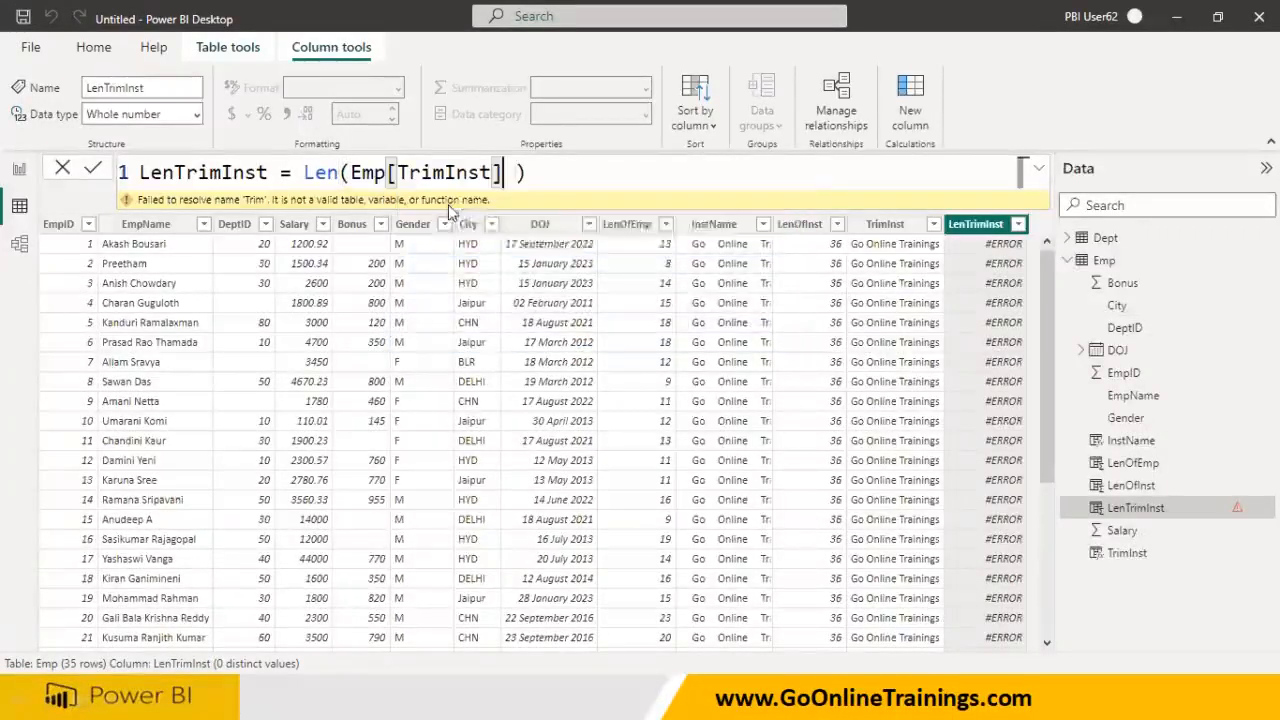
key("Return")
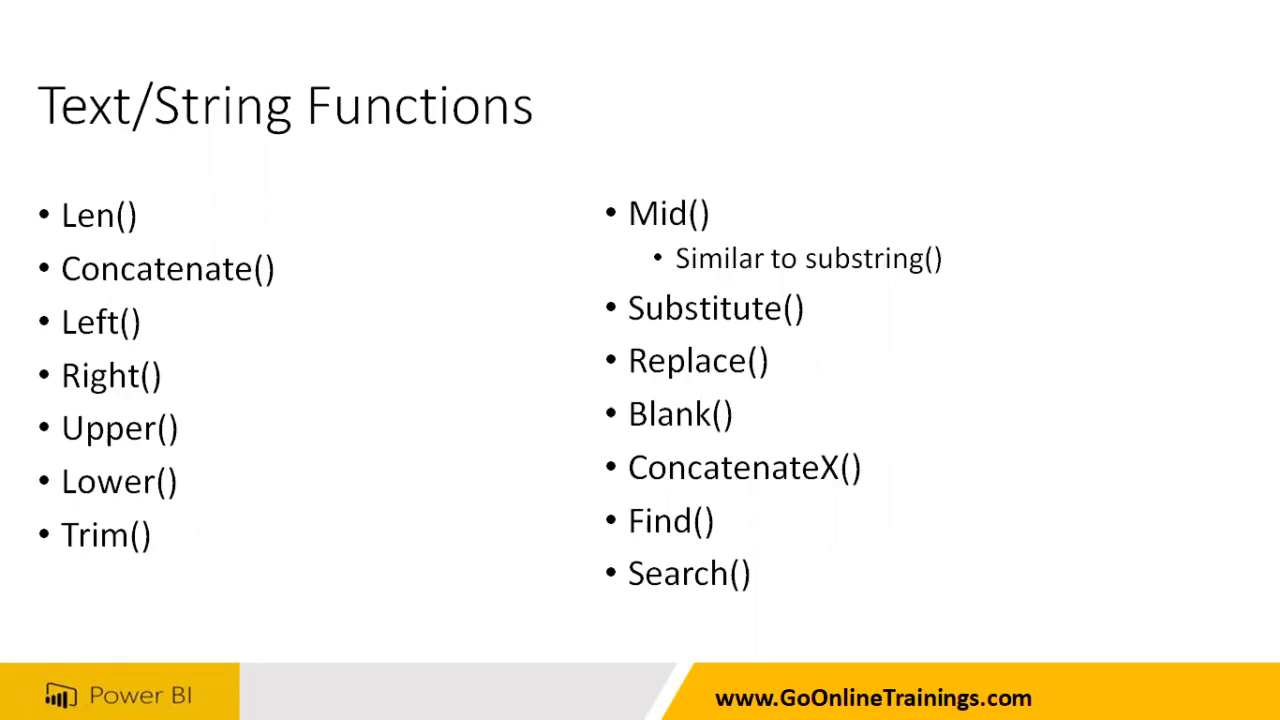
- Switch from the slide back to Power BI, where LenTrimInst shows 19 per row
key("alt+Tab")
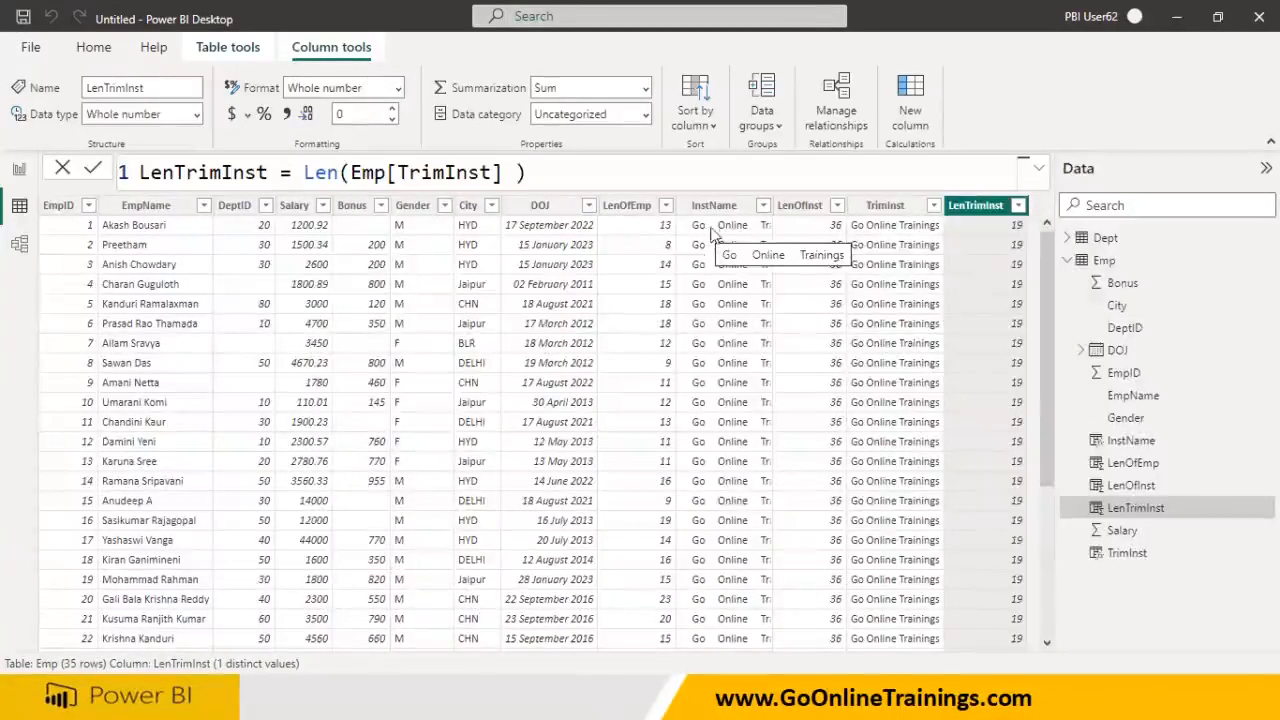
- Delete the LenTrimInst, TrimInst and LenOfInst columns, confirming each
right_click(1005, 218)
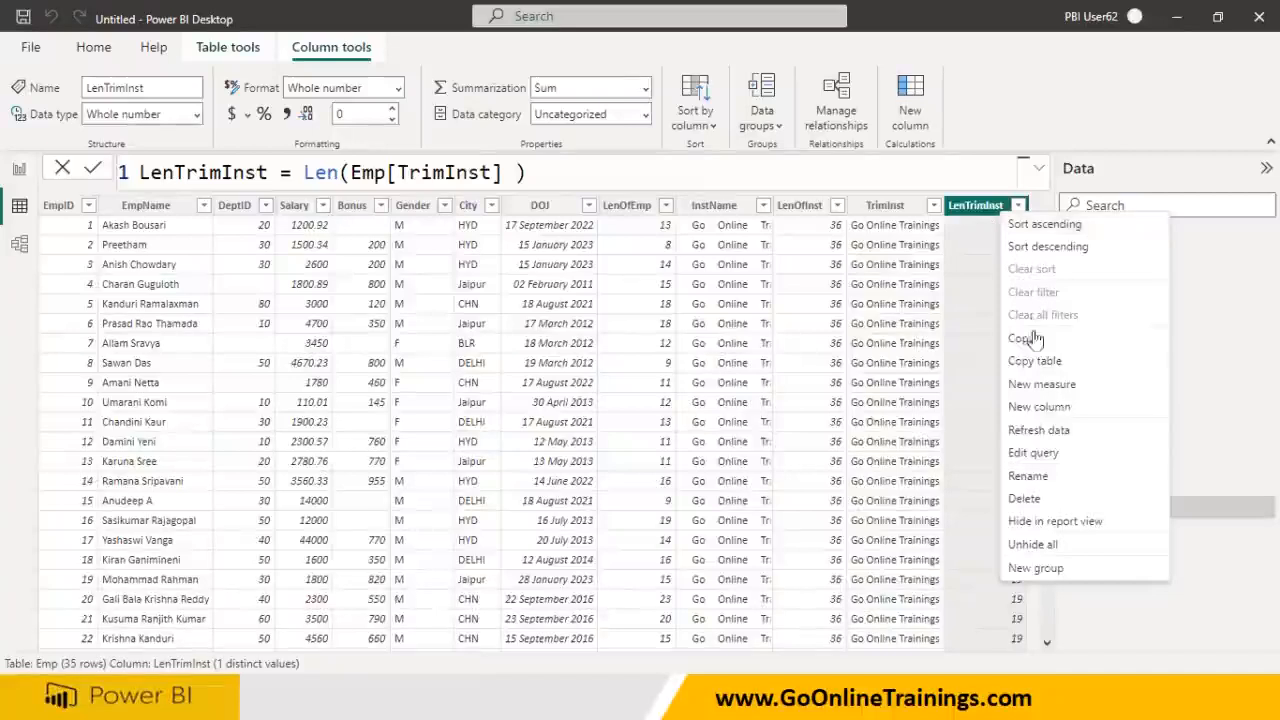
left_click(1030, 498)
left_click(743, 463)
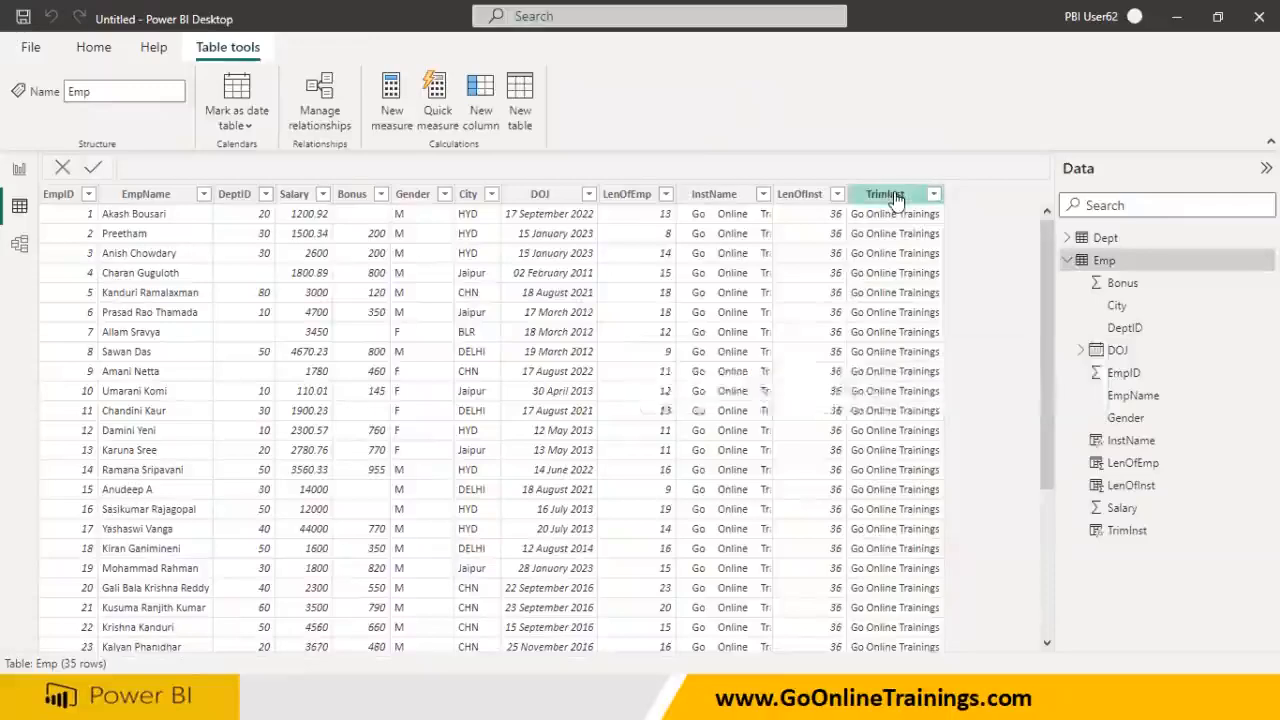
right_click(896, 197)
left_click(923, 481)
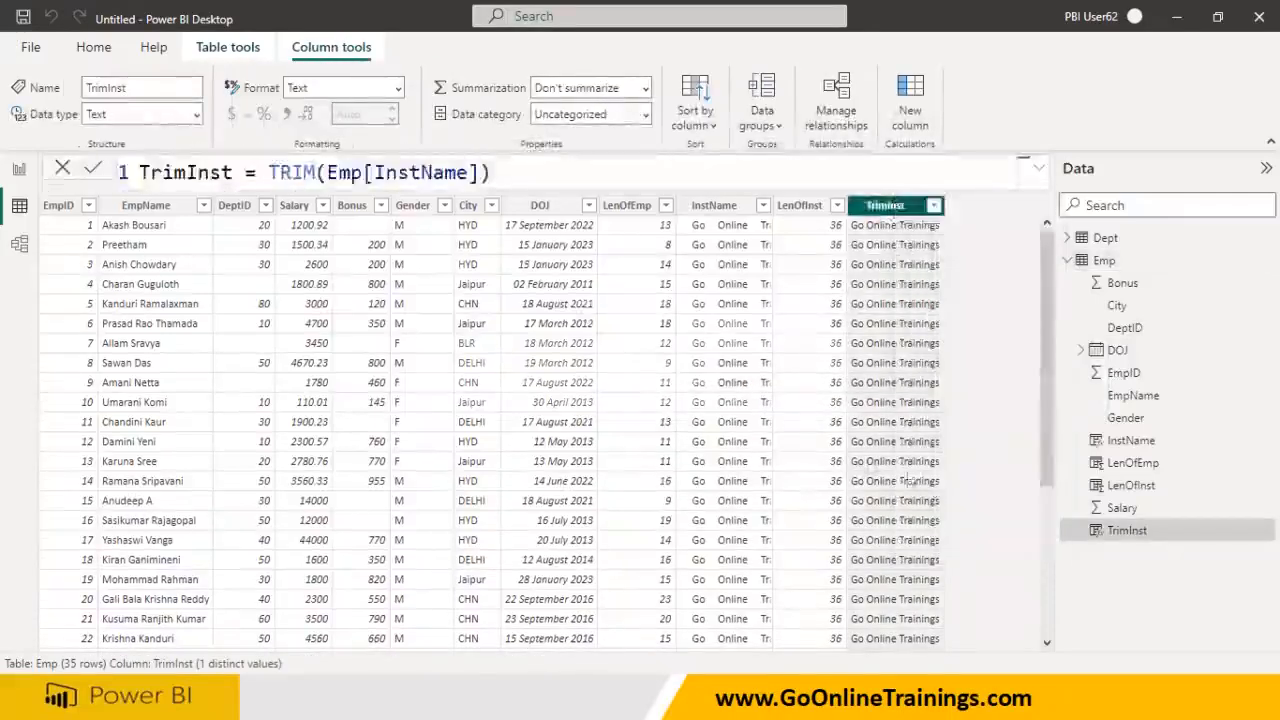
left_click(749, 383)
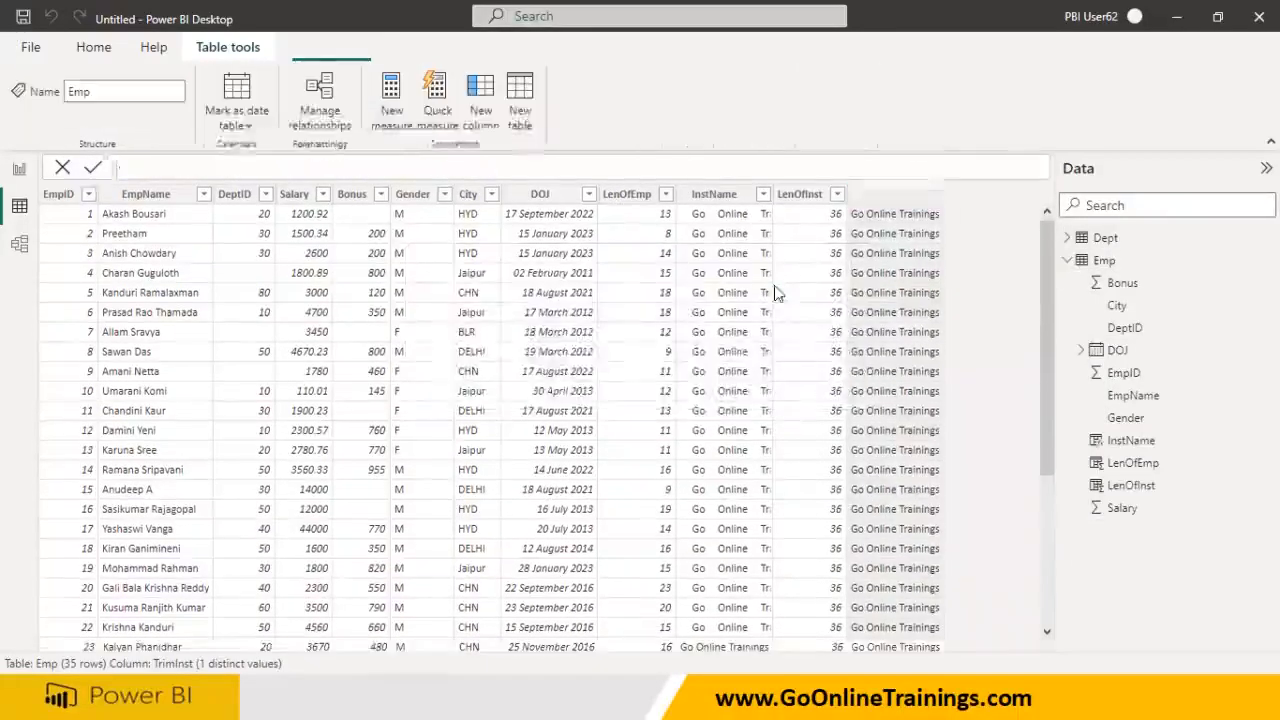
right_click(810, 194)
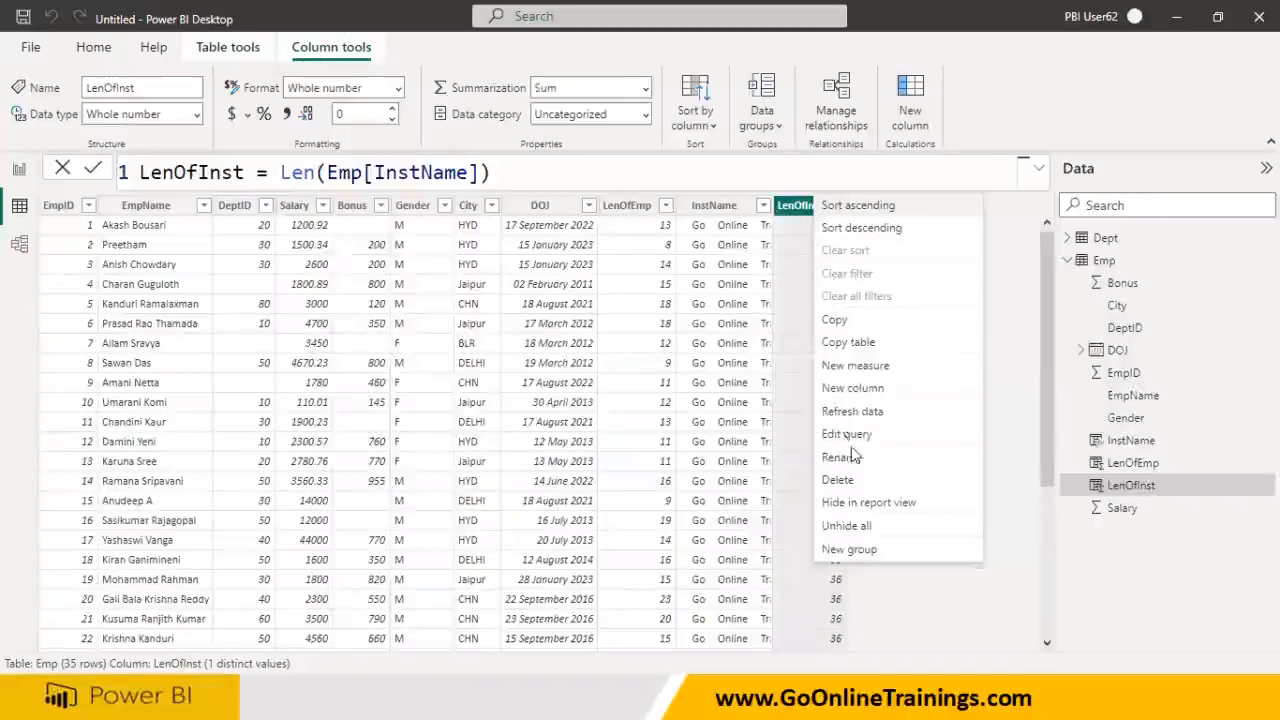
left_click(838, 480)
left_click(746, 380)
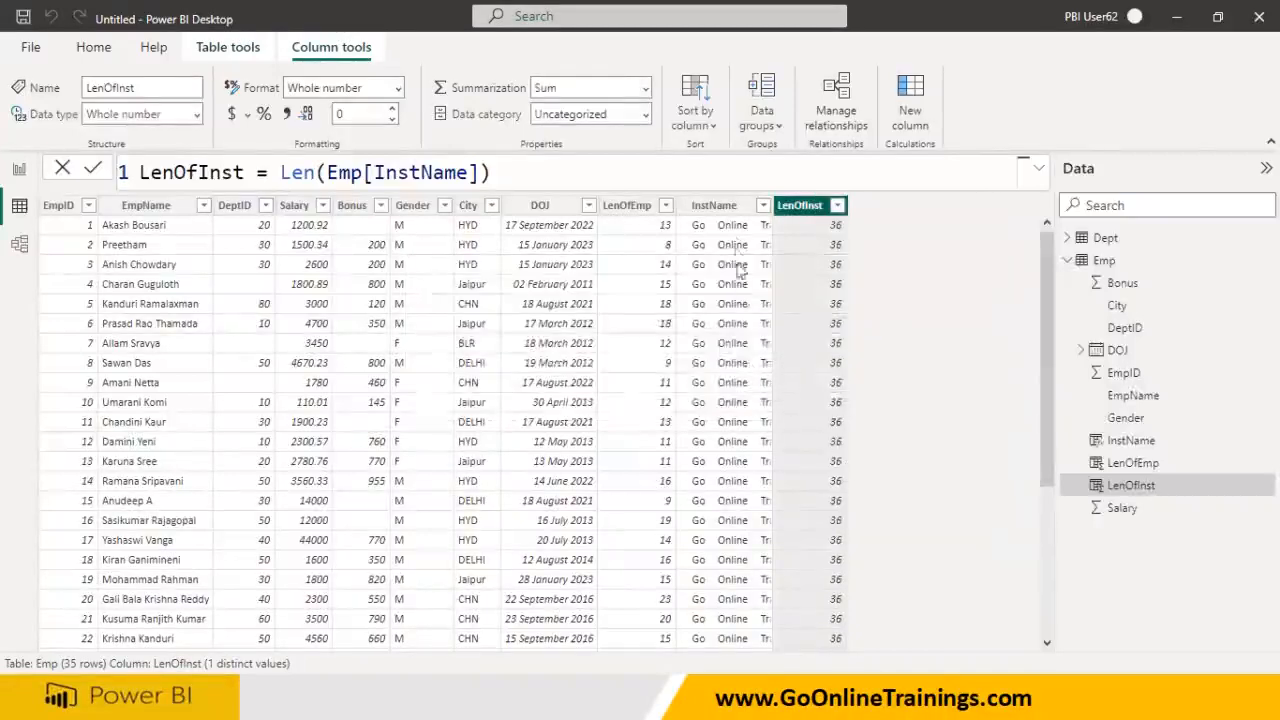
- Delete the InstName column, then select the LenOfEmp name in its formula
left_click(740, 203)
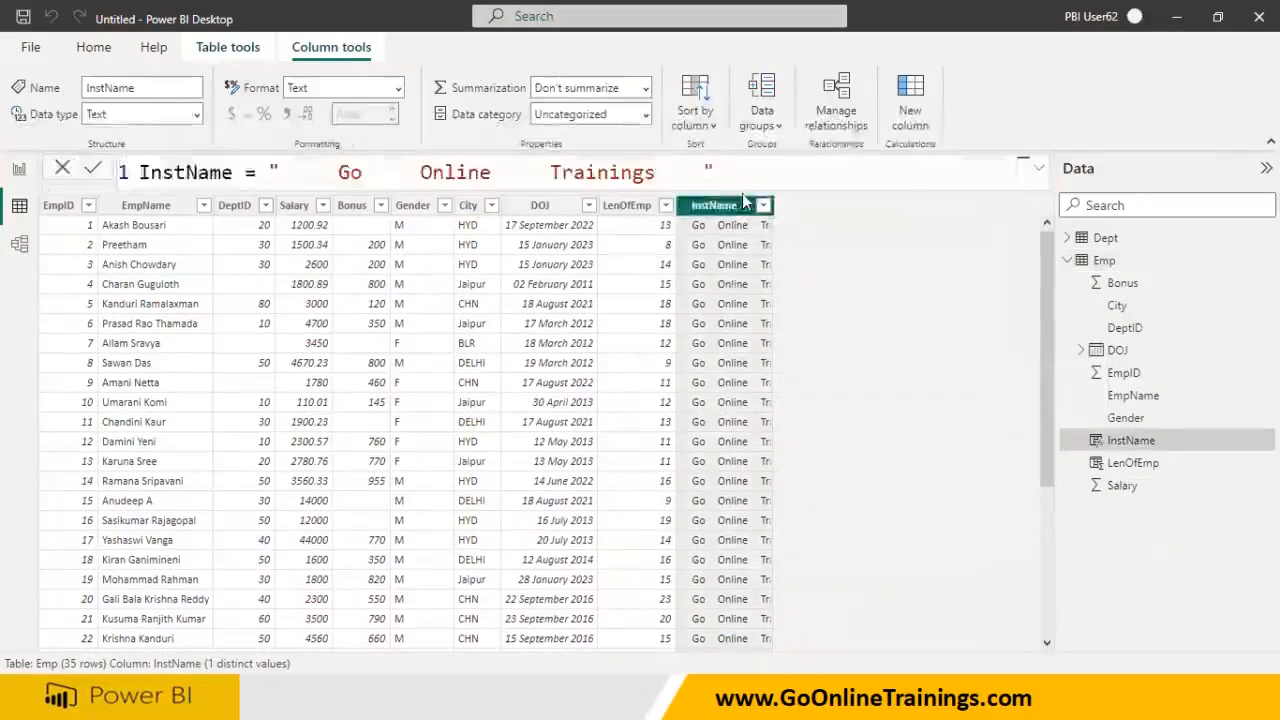
right_click(745, 207)
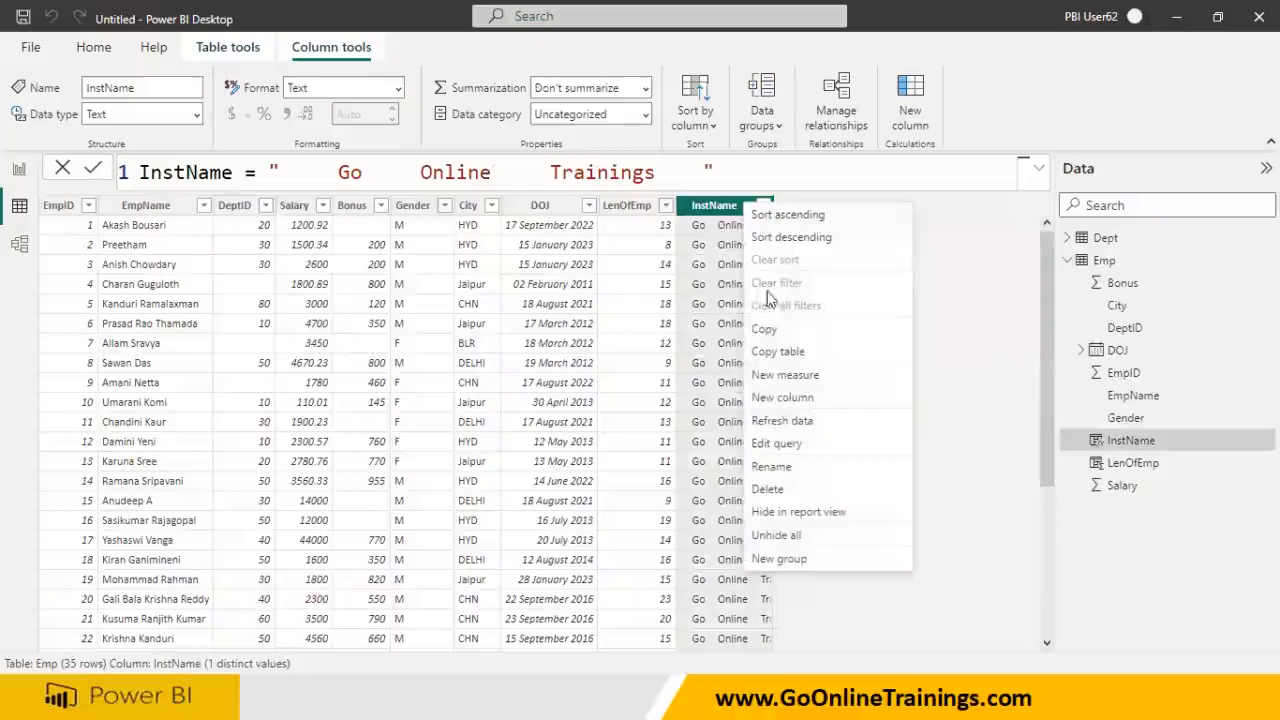
left_click(800, 482)
left_click(748, 386)
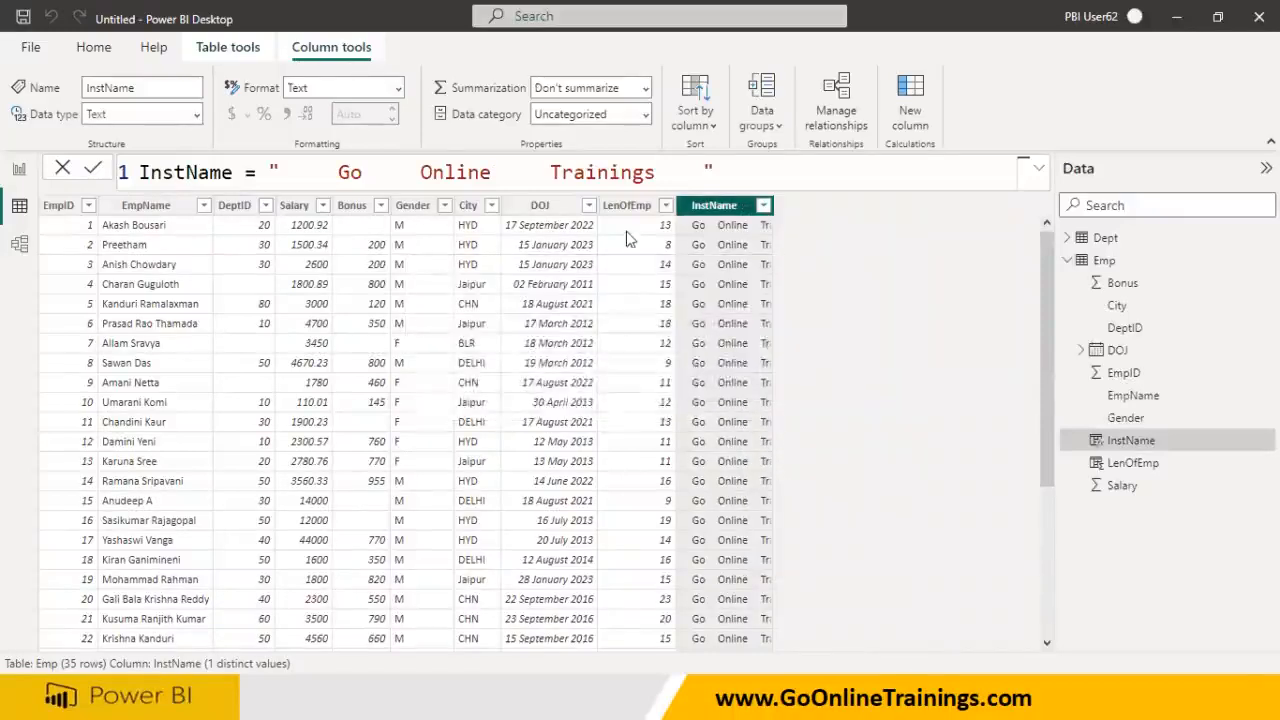
left_click(640, 197)
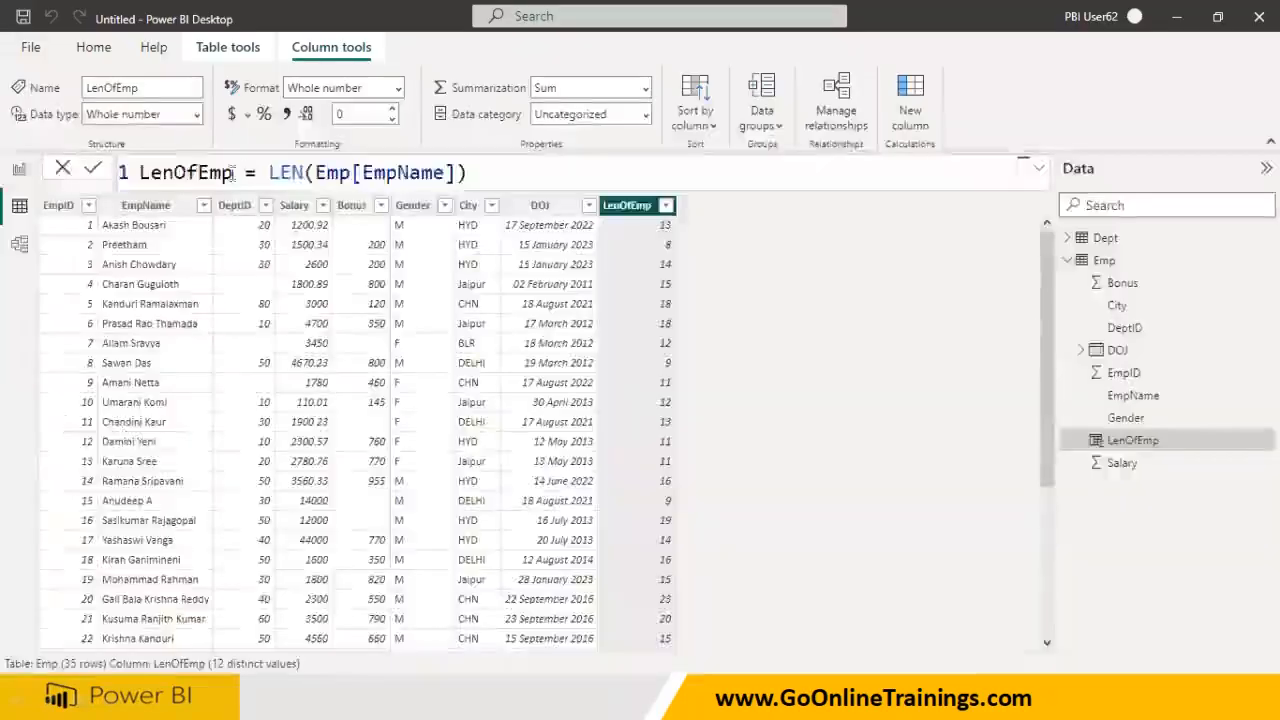
left_click_drag(234, 172, 113, 180)
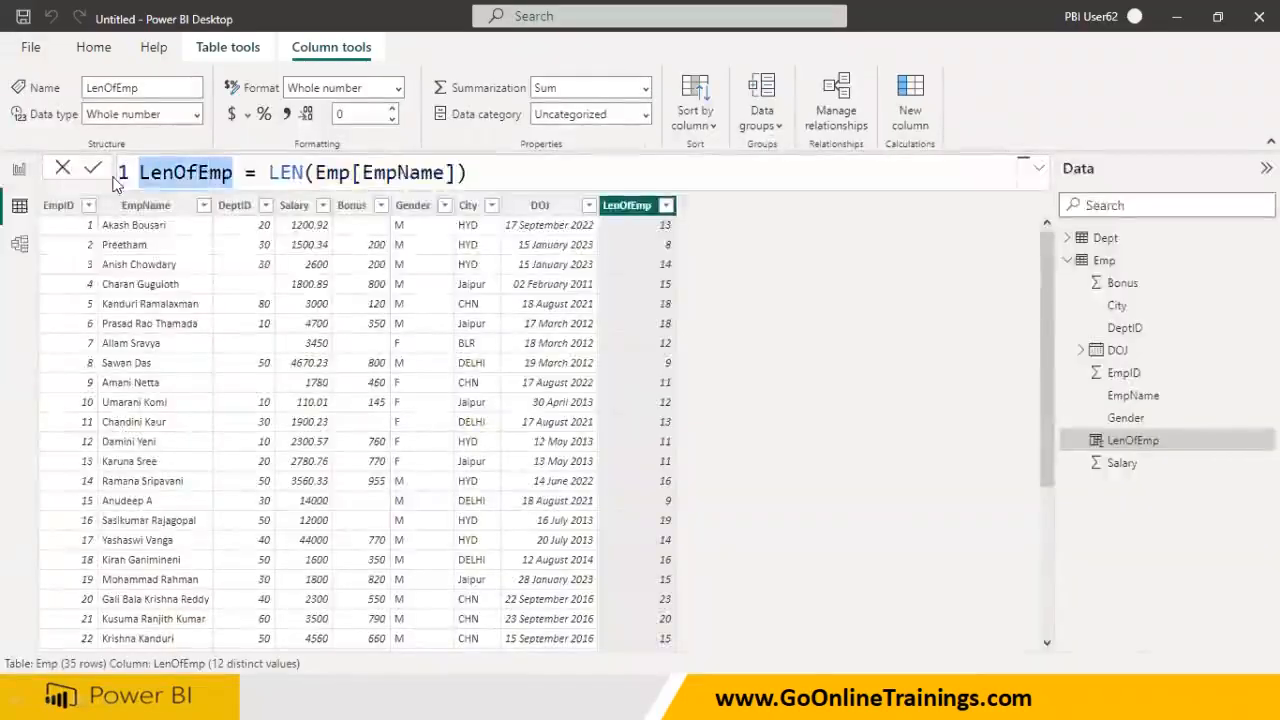
- Rewrite LenOfEmp as First2Chars = Left(Emp[EmpName], 2)
type("First2C")
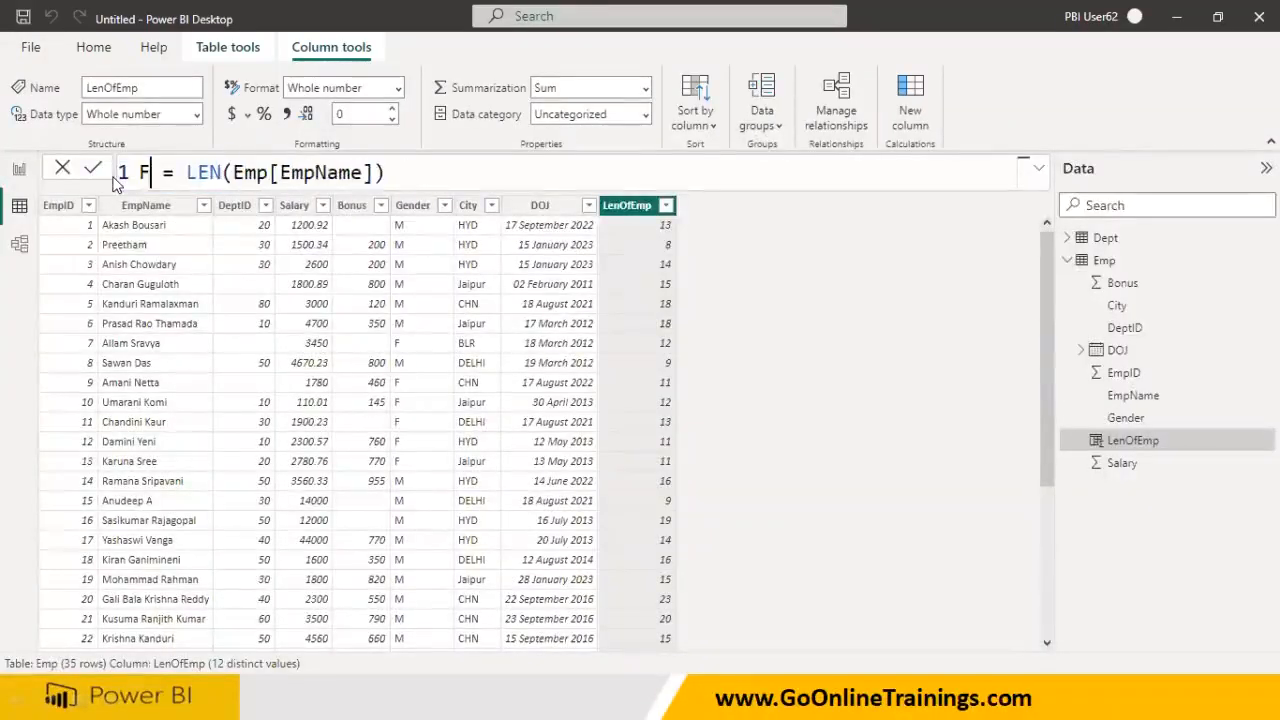
type("hars")
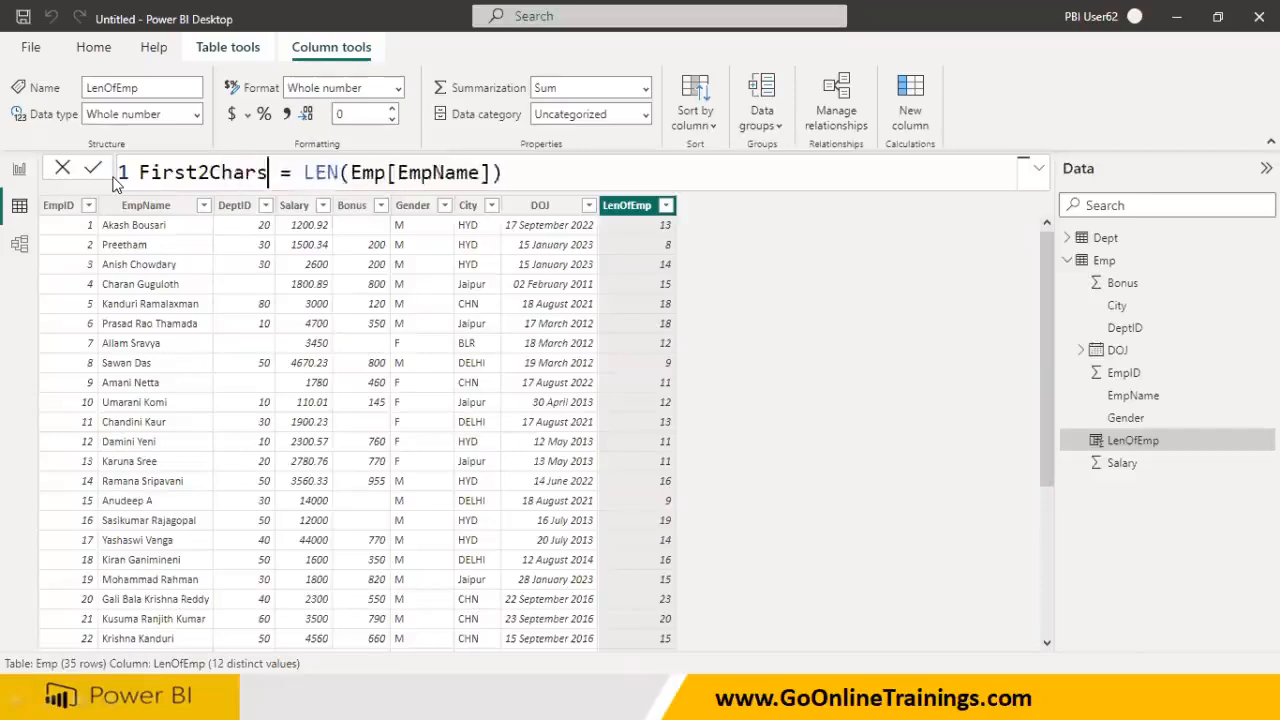
key("Right")
key("Right")
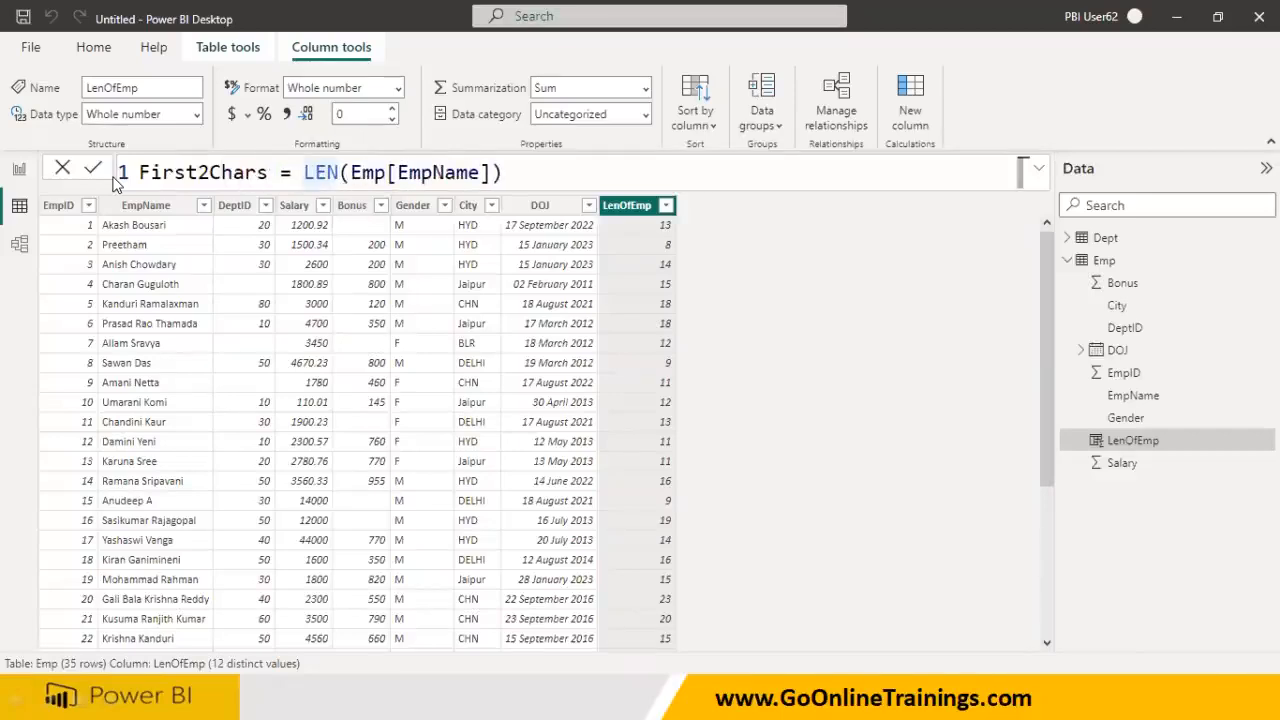
key("shift+Right")
key("shift+Right")
key("shift+Right")
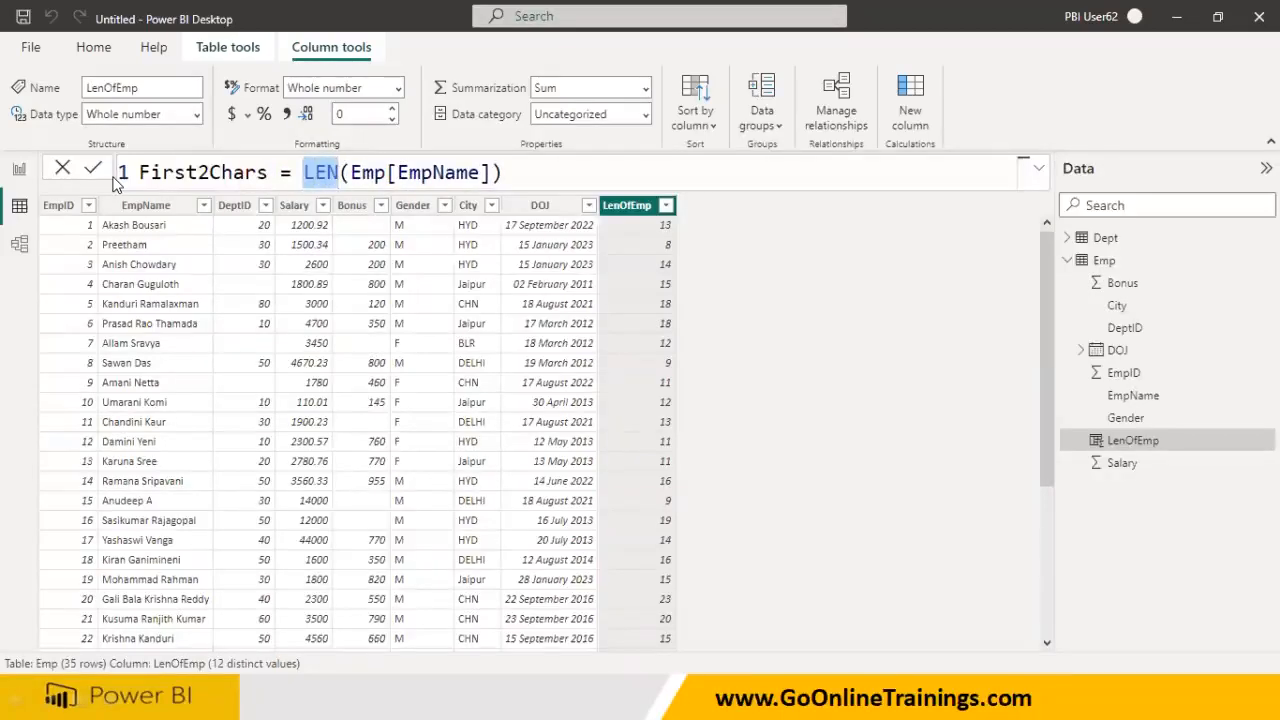
type("Left")
key("Right")
key("Right")
key("Right")
key("Right")
key("Right")
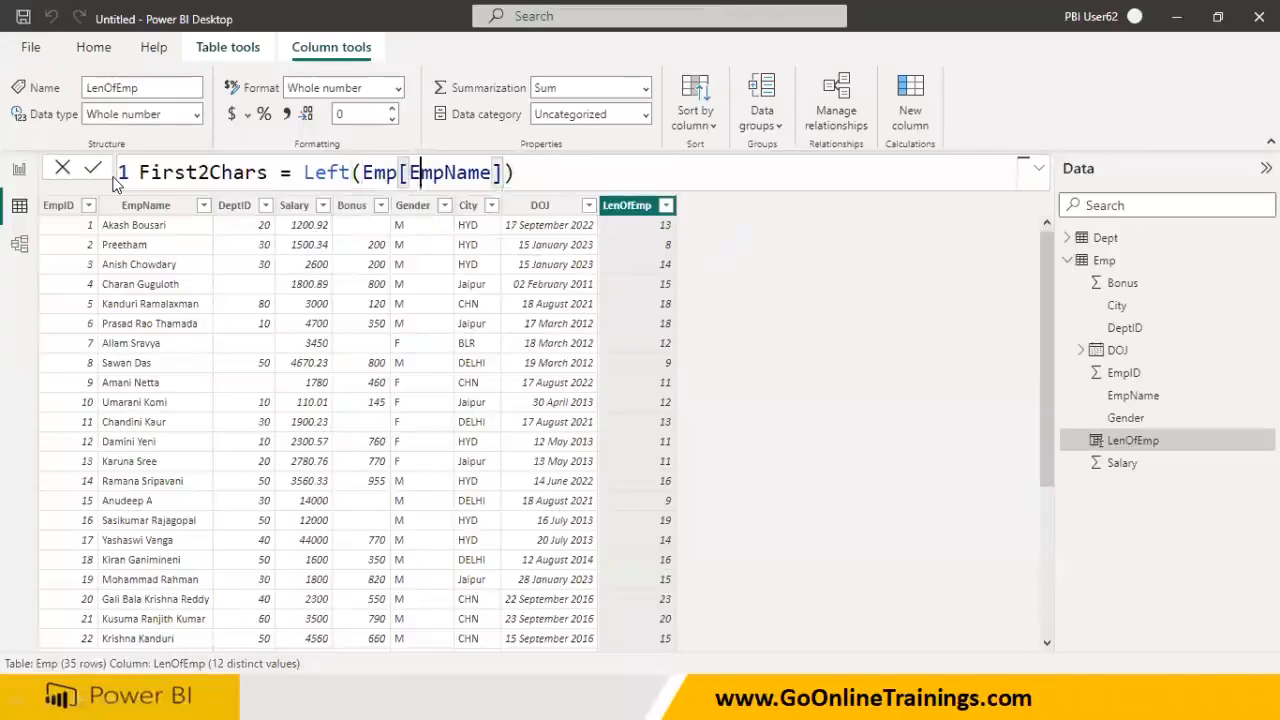
key("Right")
key("Right")
type(", 2")
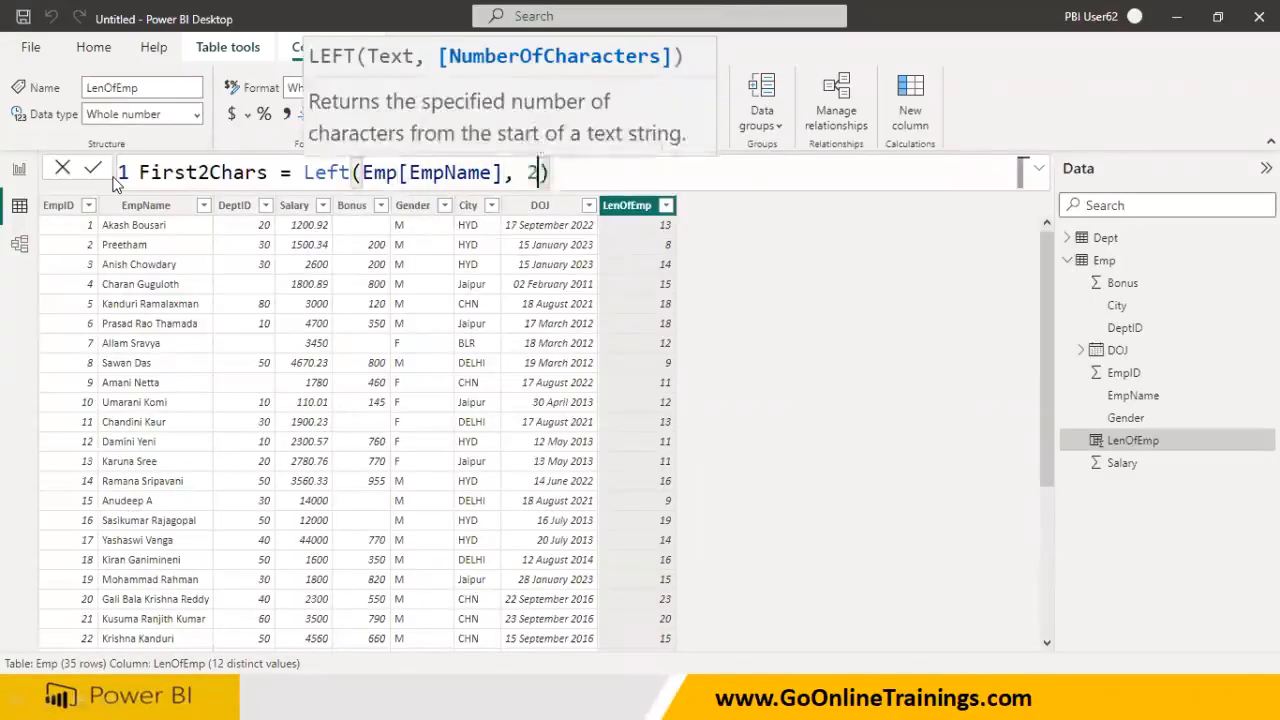
key("Return")
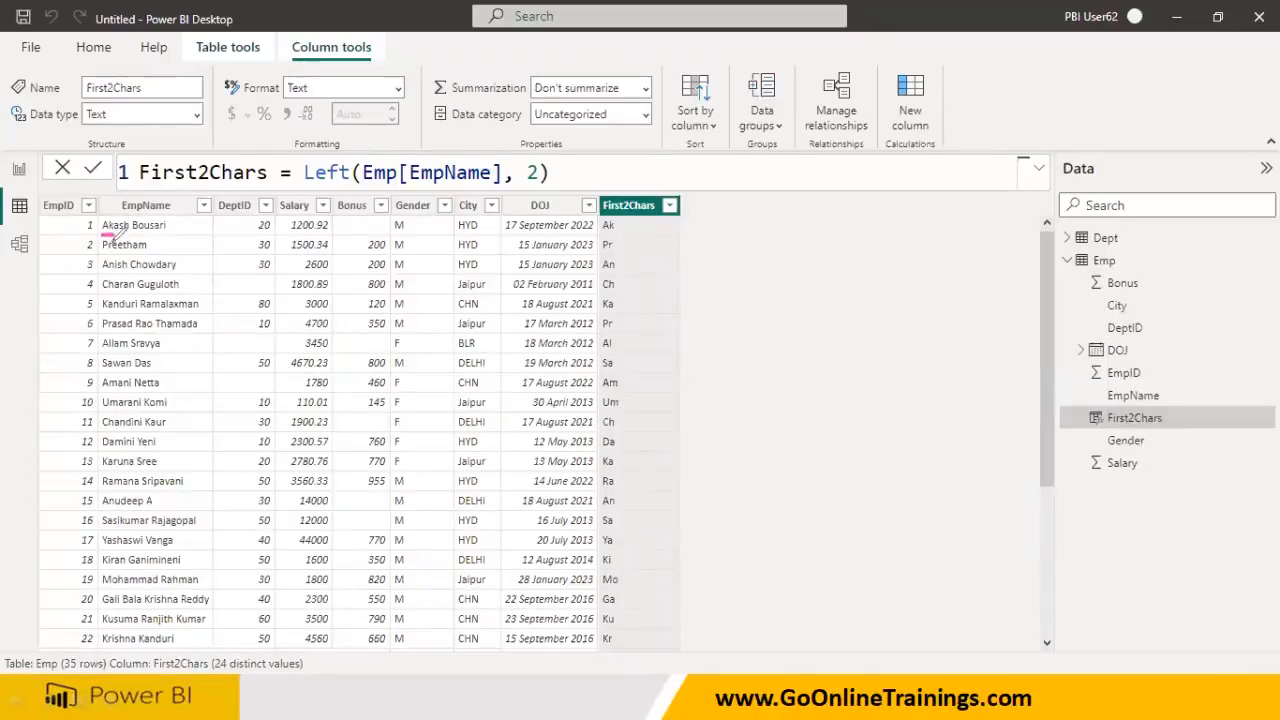
- Mark the first-two-letter results, then clear the on-screen annotations
left_click_drag(104, 253, 115, 252)
mouse_move(651, 179)
left_mouse_down()
mouse_move(660, 189)
mouse_move(676, 176)
left_mouse_up()
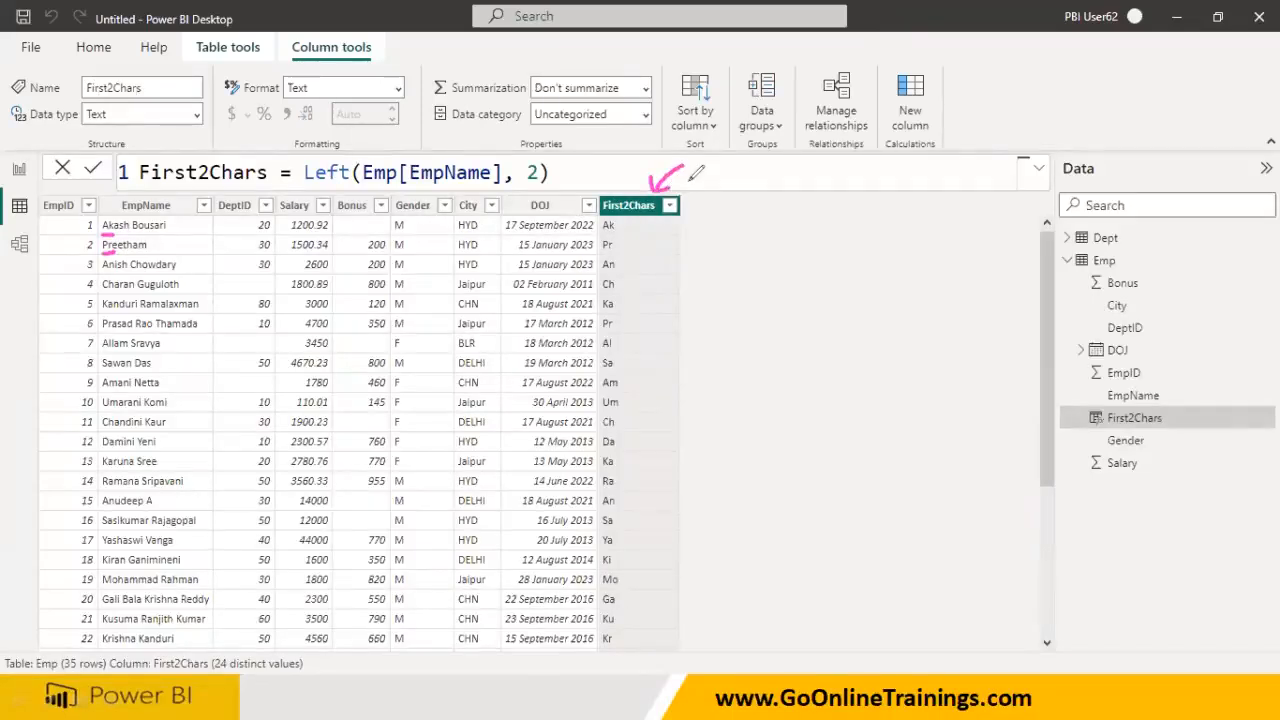
key("Escape")
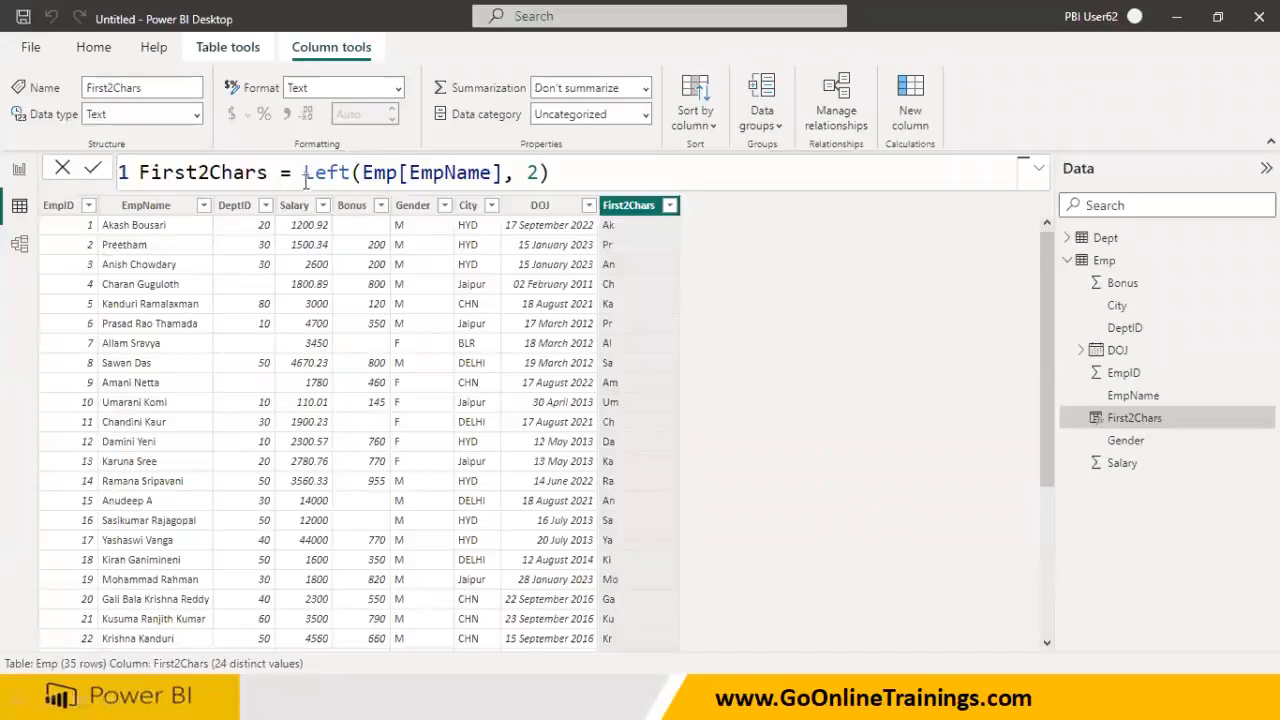
- Wrap the First2Chars formula in Upper() to capitalise the letters
type("Upper")
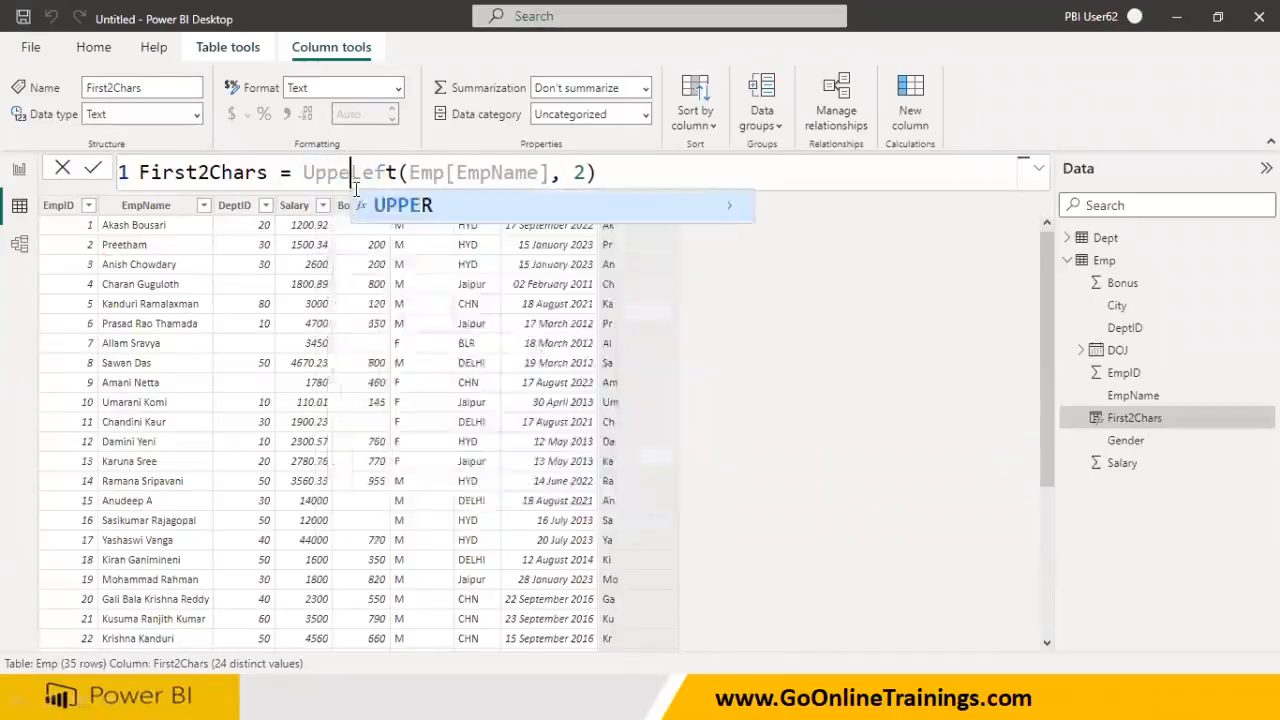
type("(")
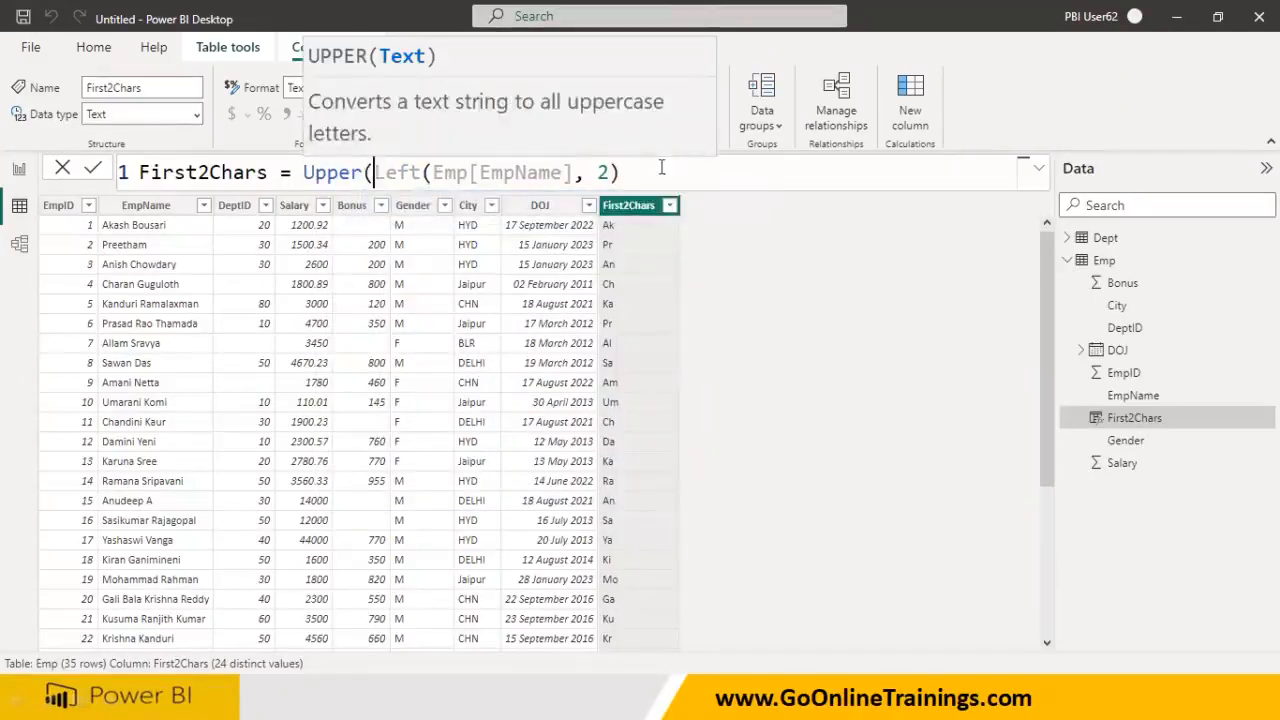
left_click(631, 175)
type("))")
key("Return")
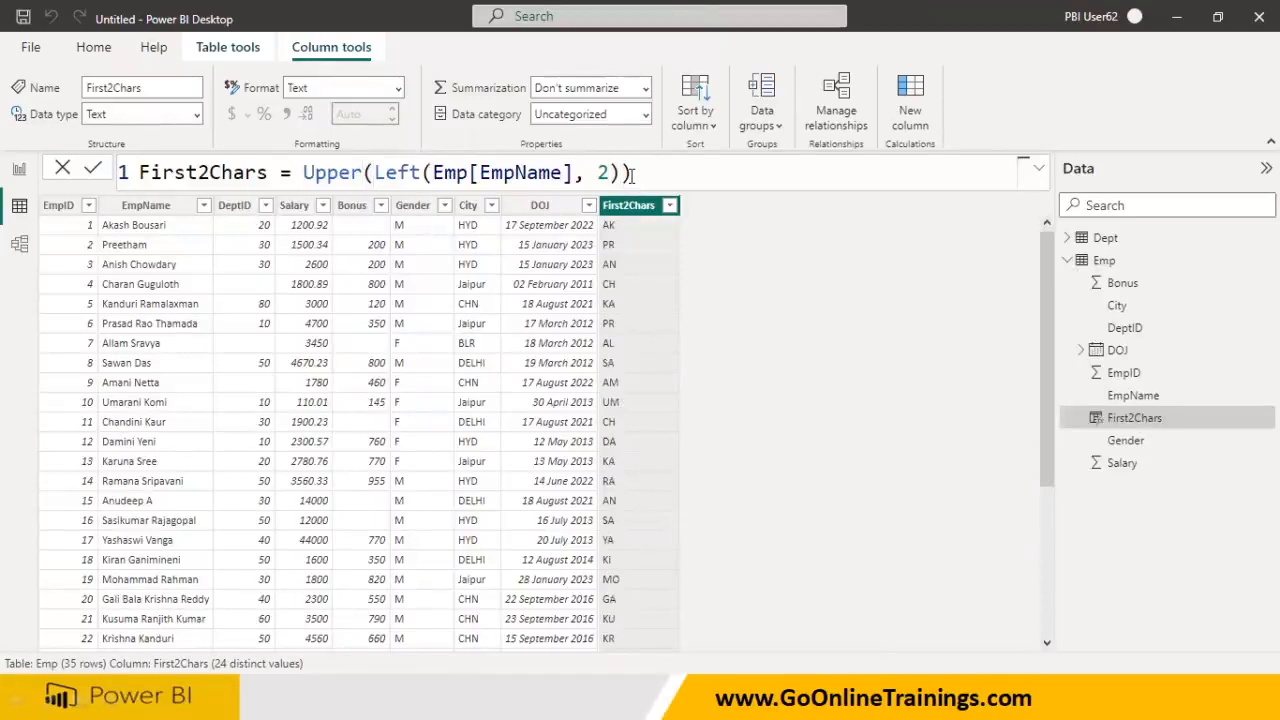
- Try the Left count as 1, then with no count argument
double_click(603, 174)
type("1")
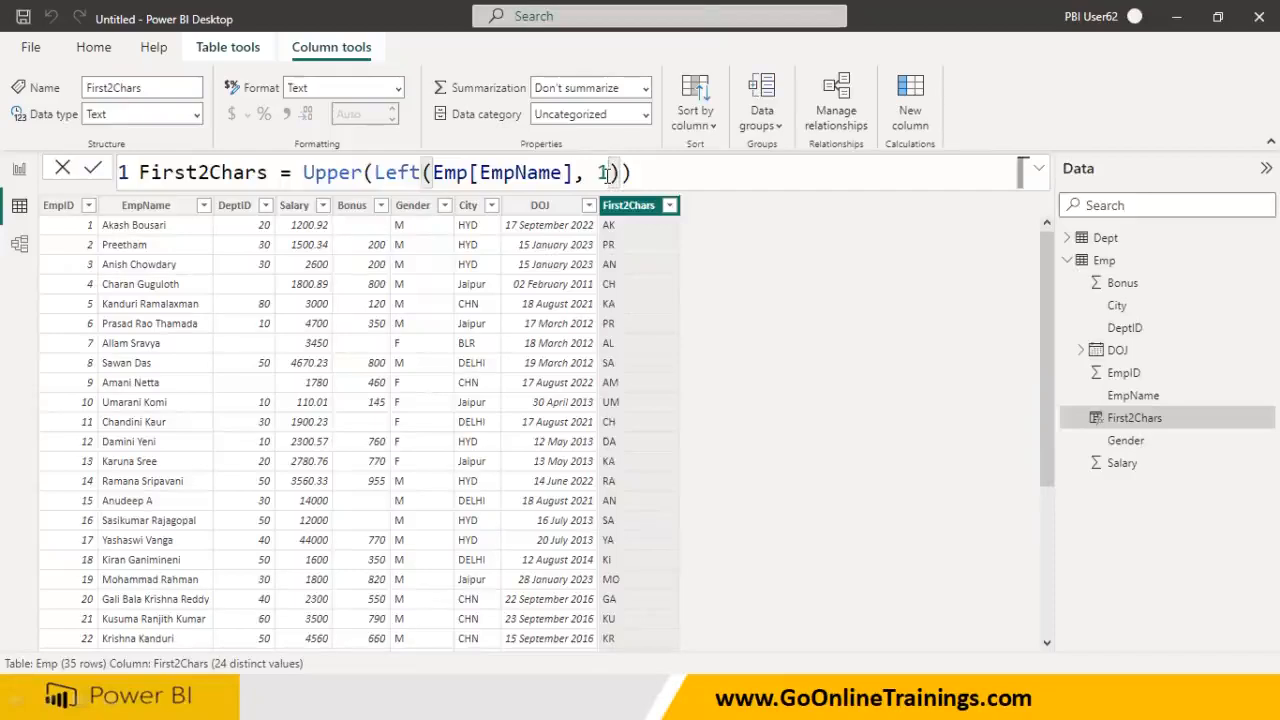
key("Return")
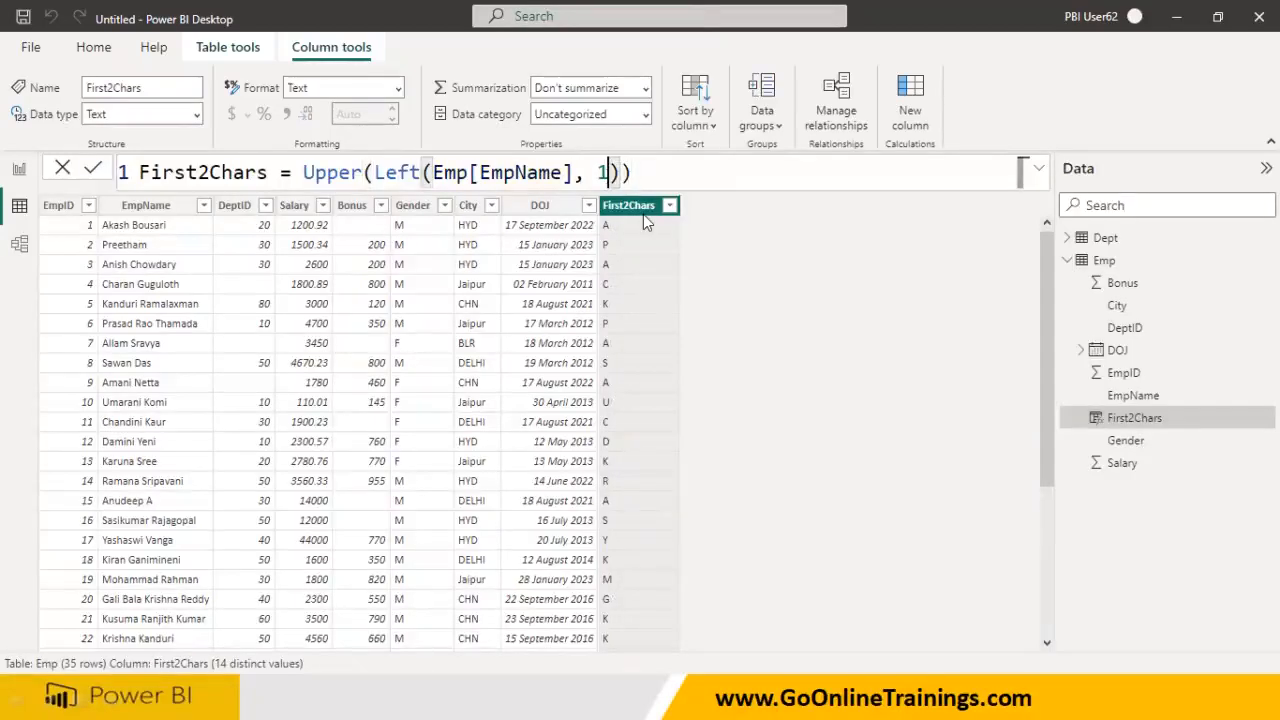
key("BackSpace")
key("BackSpace")
key("BackSpace")
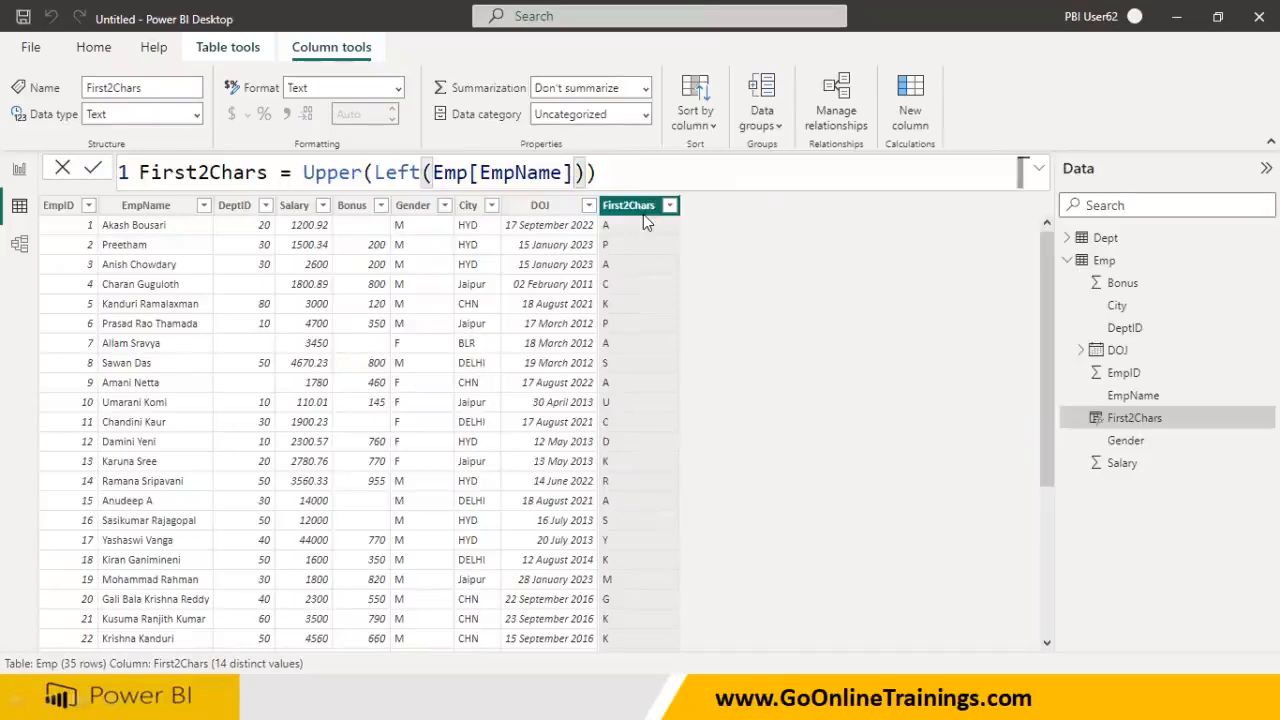
type(",")
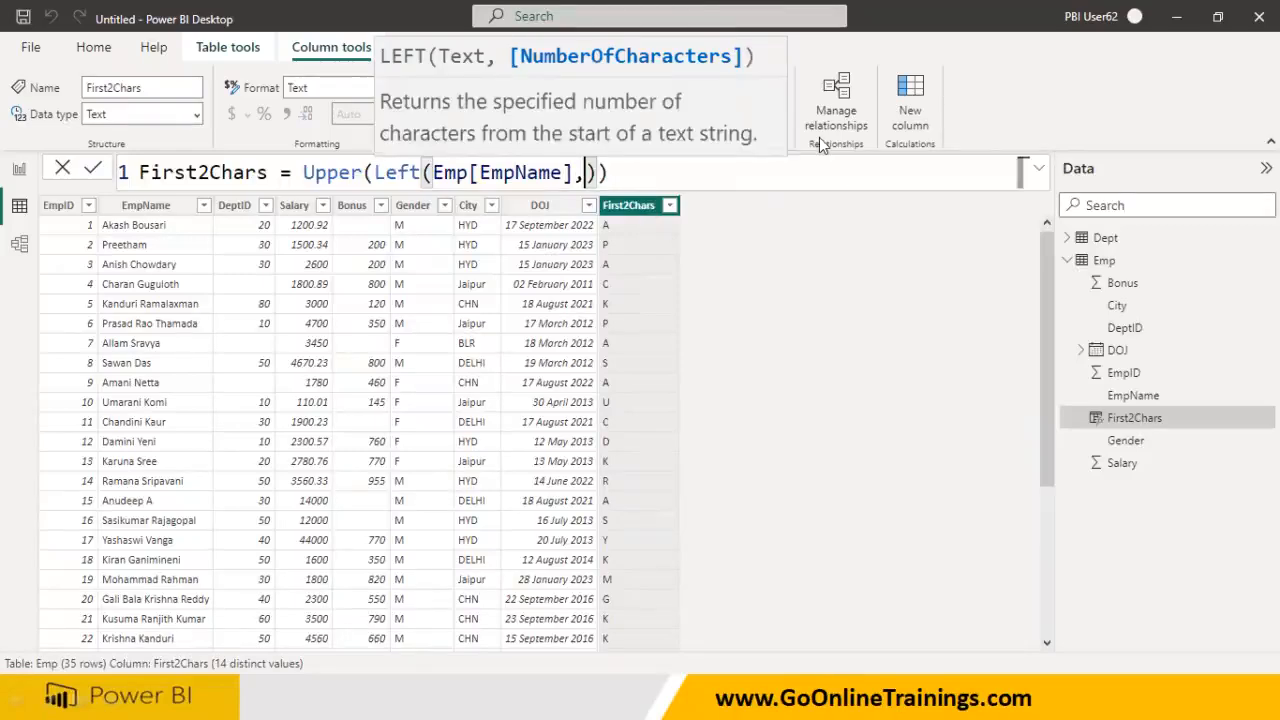
left_click(585, 172)
key("BackSpace")
type(",")
key("BackSpace")
key("Return")
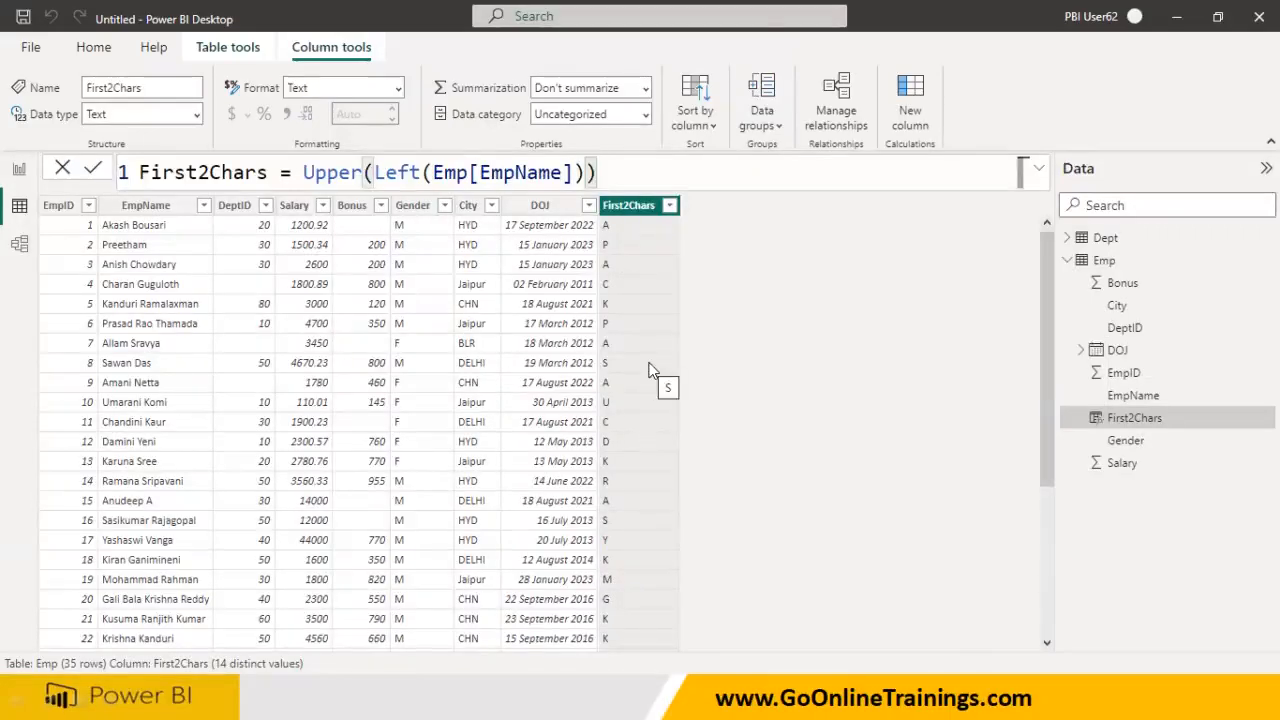
- Set the count to 3, giving Upper(Left(Emp[EmpName],3)), then select 'First' in the name
left_click(578, 173)
type(",2")
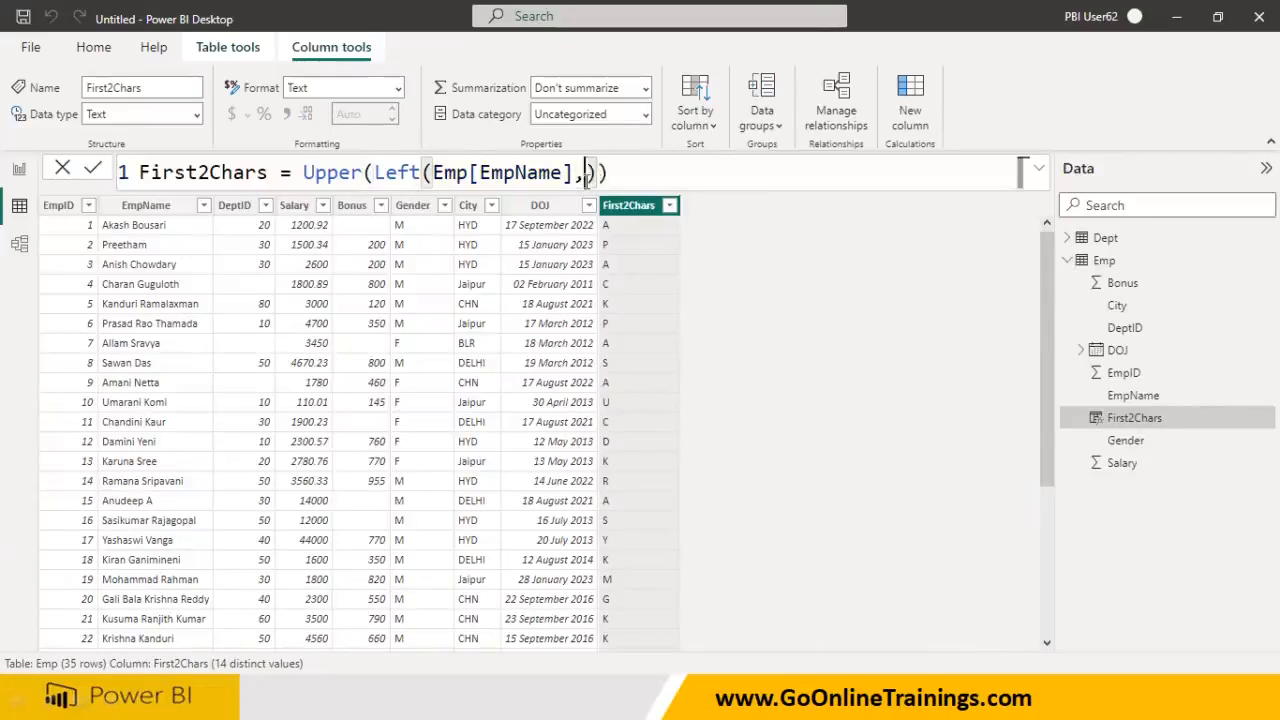
key("BackSpace")
type("3")
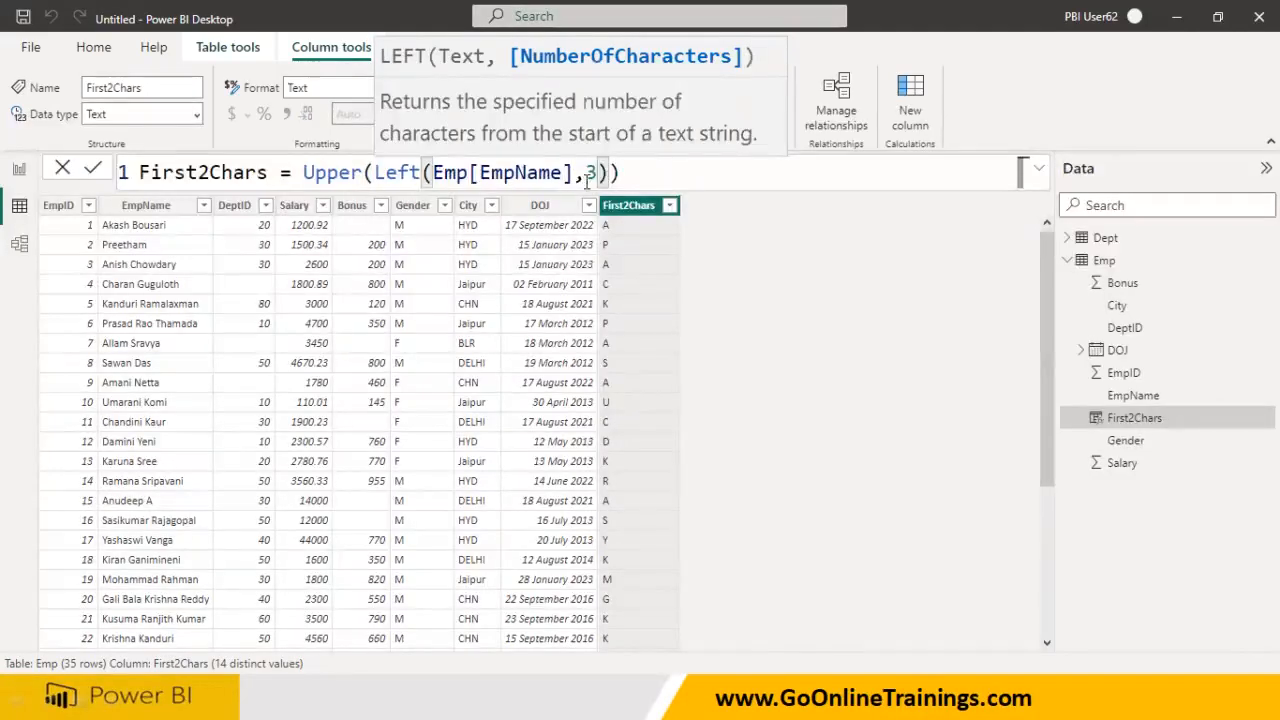
key("Return")
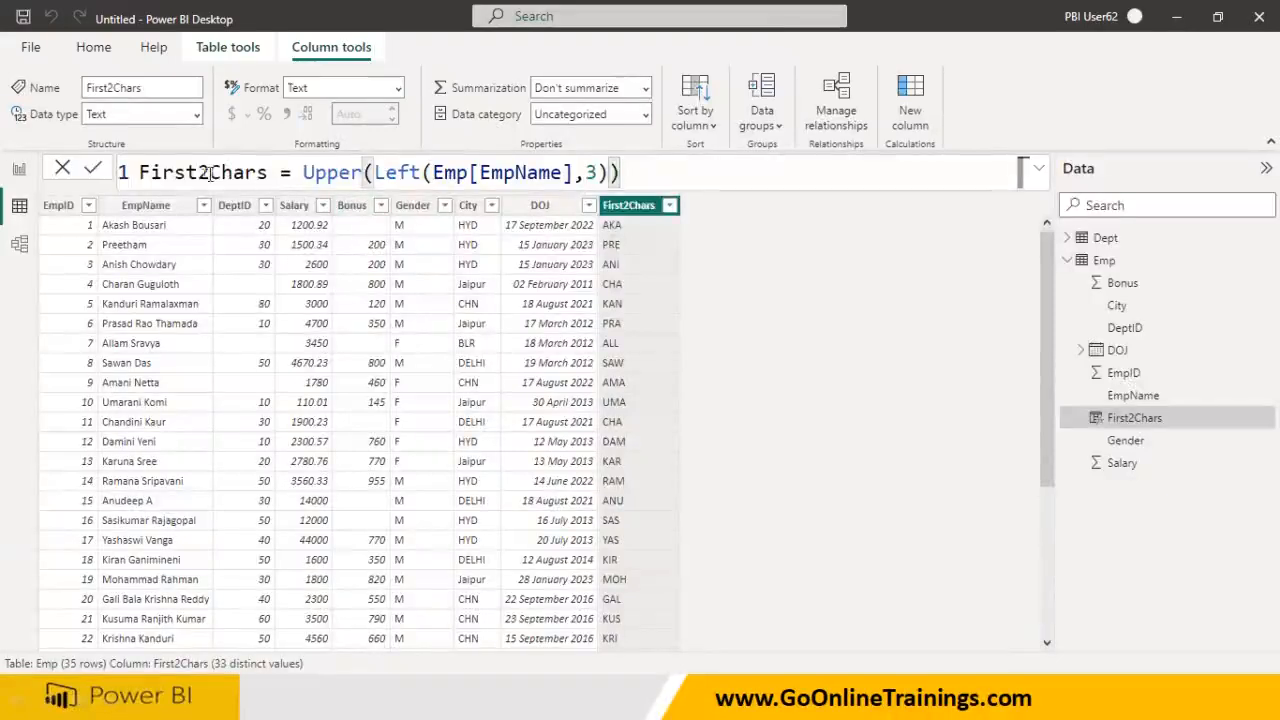
left_click_drag(199, 172, 109, 180)
- Rename the column to Last2Chars with the formula Upper(Right(Emp[EmpName],2))
type("Last")
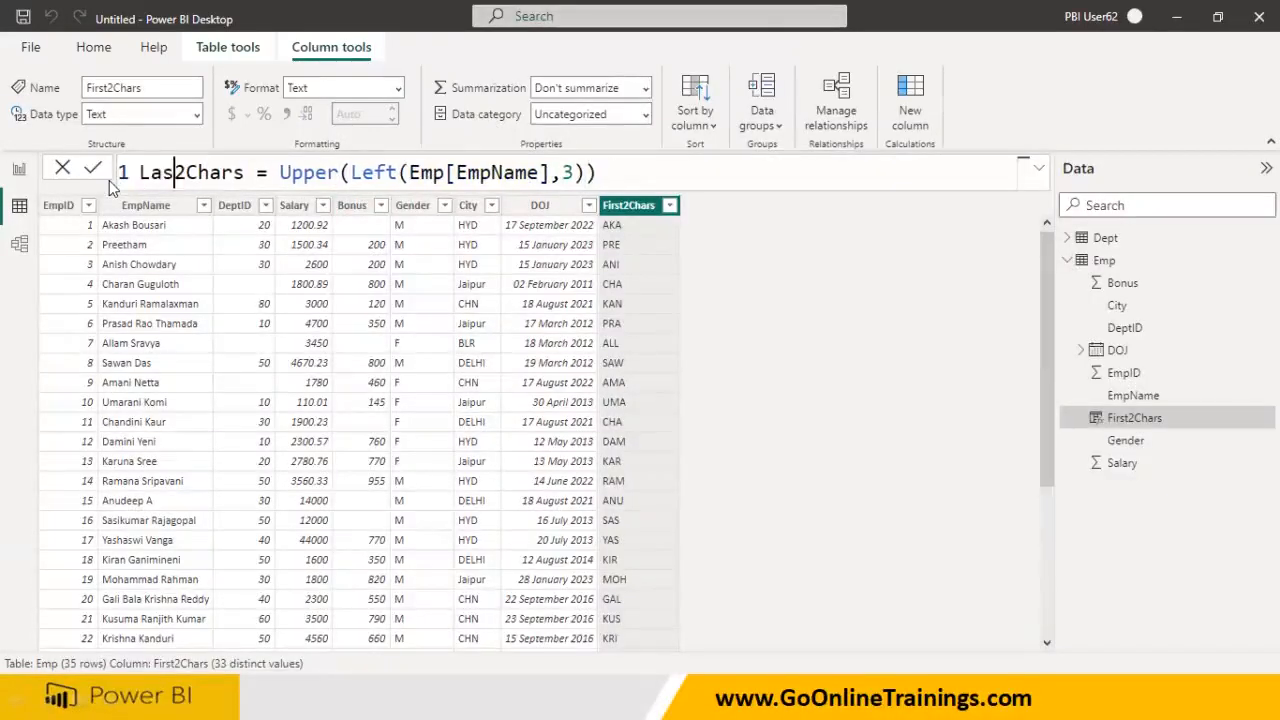
double_click(380, 172)
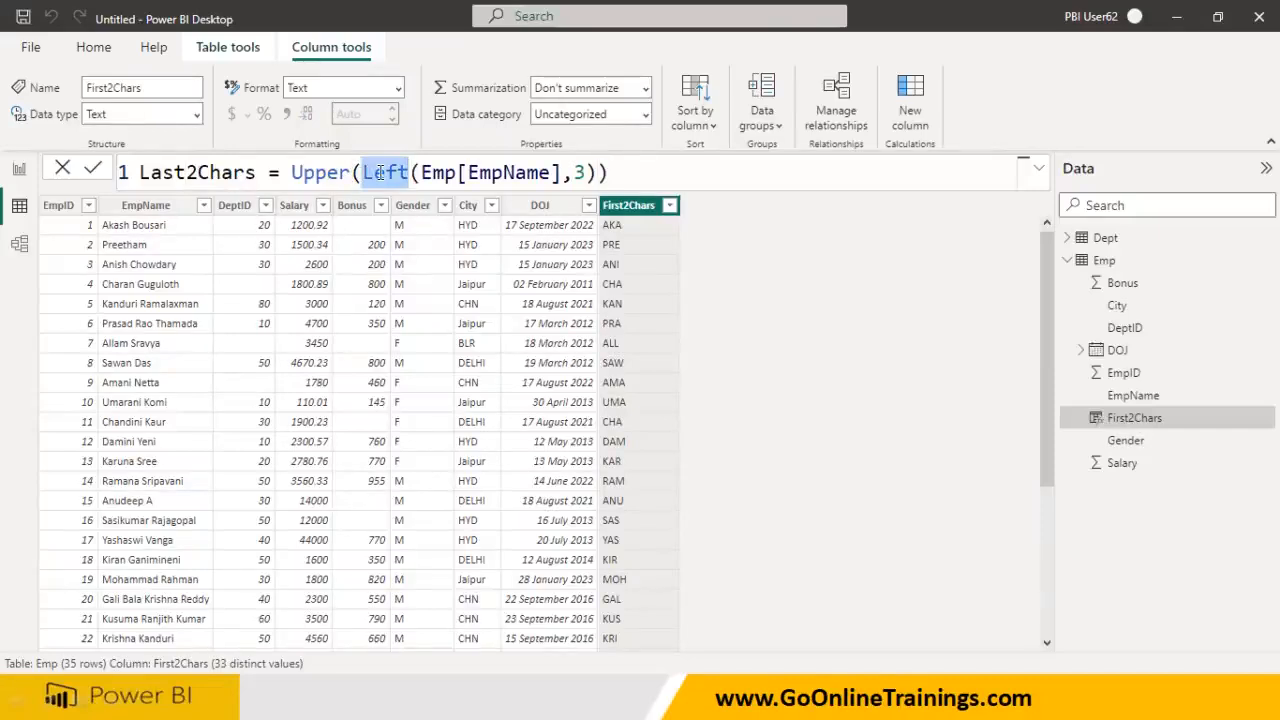
type("Right")
key("Right")
key("Right")
key("Right")
key("Right")
key("Right")
key("Right")
key("Right")
key("Right")
key("Right")
key("Right")
key("Right")
key("Right")
key("Right")
key("Right")
key("Right")
key("BackSpace")
type("2")
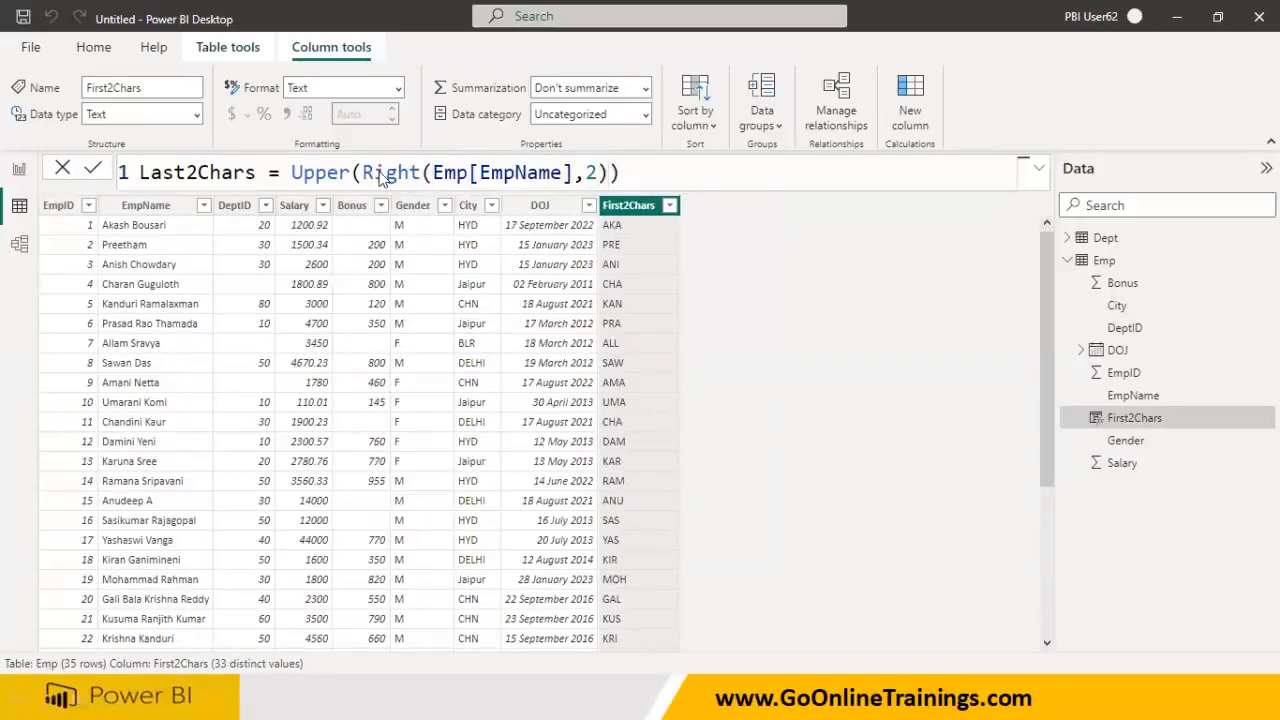
key("Return")
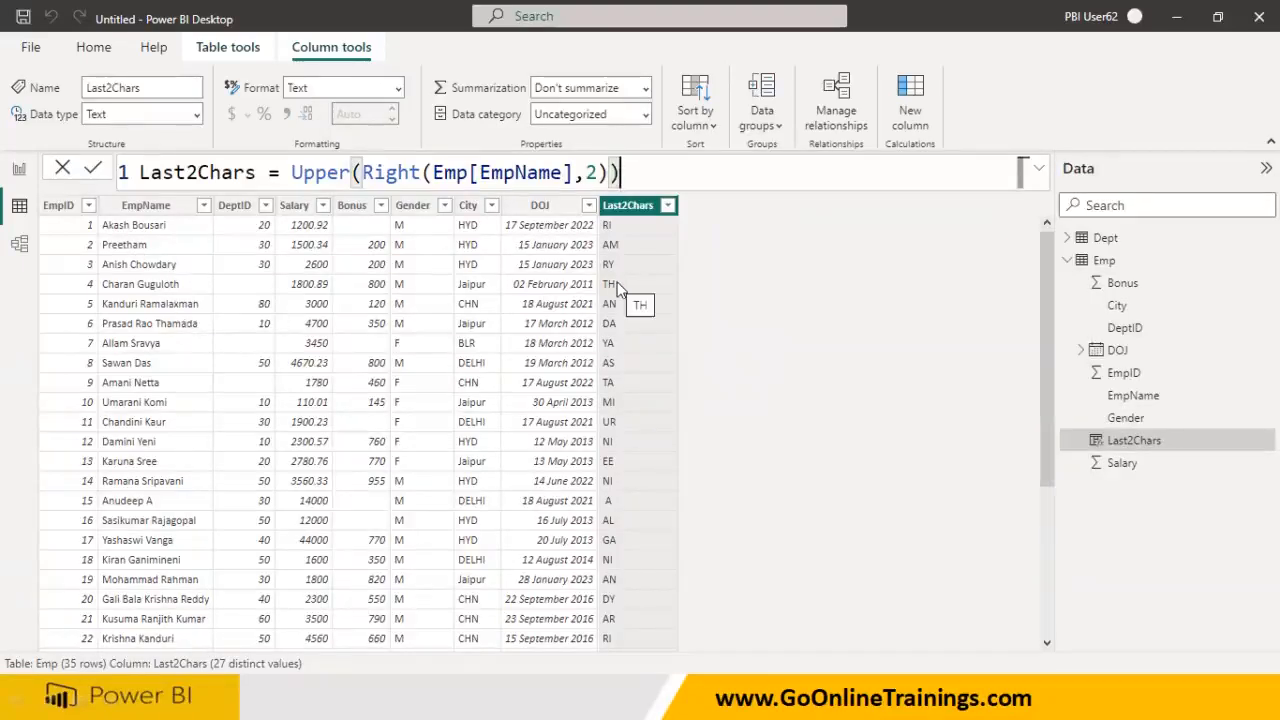
- Remove the ,2 count so the formula reads Upper(Right(Emp[EmpName]))
left_click_drag(576, 175, 597, 173)
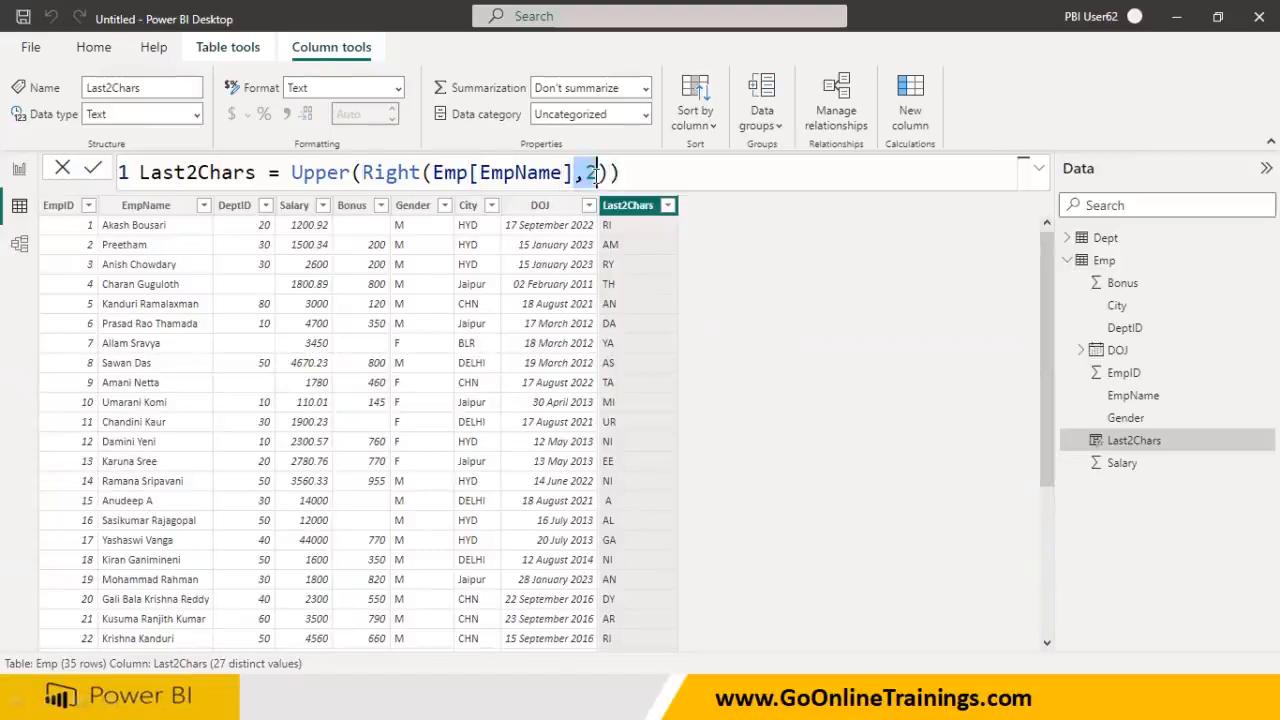
key("BackSpace")
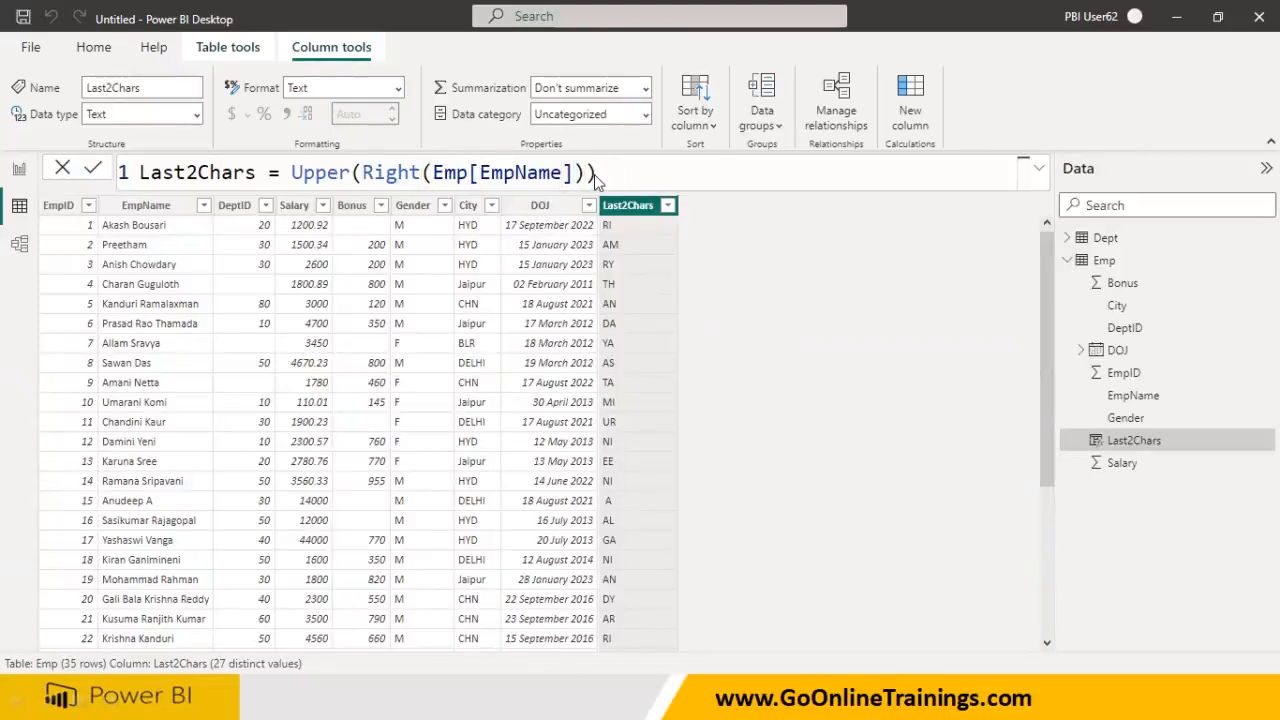
key("Return")
left_click(596, 174)
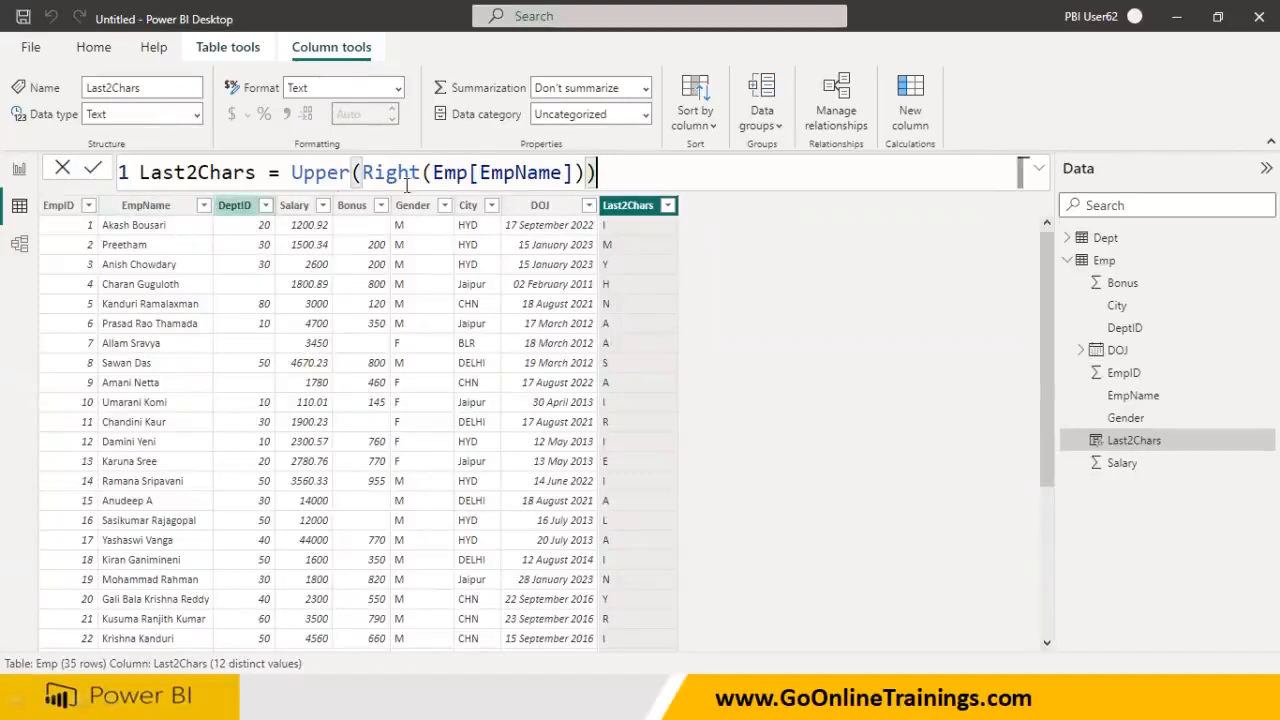
left_click_drag(410, 173, 421, 176)
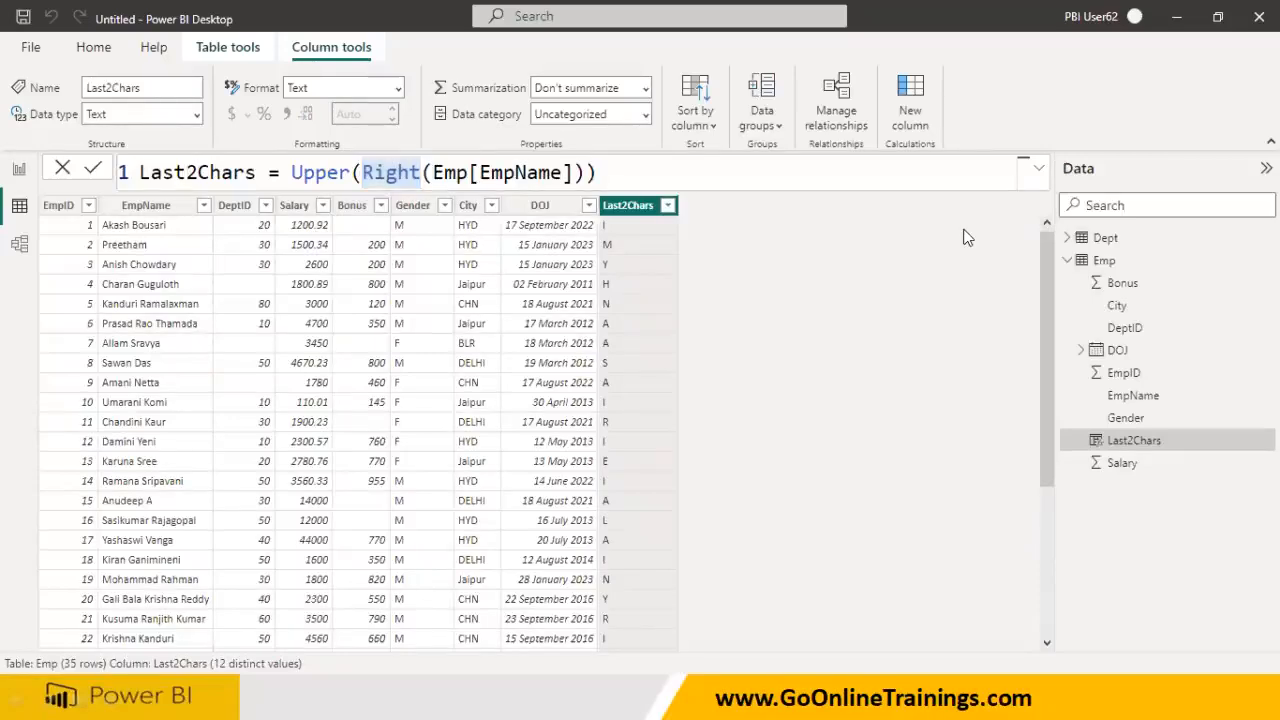
key("super")
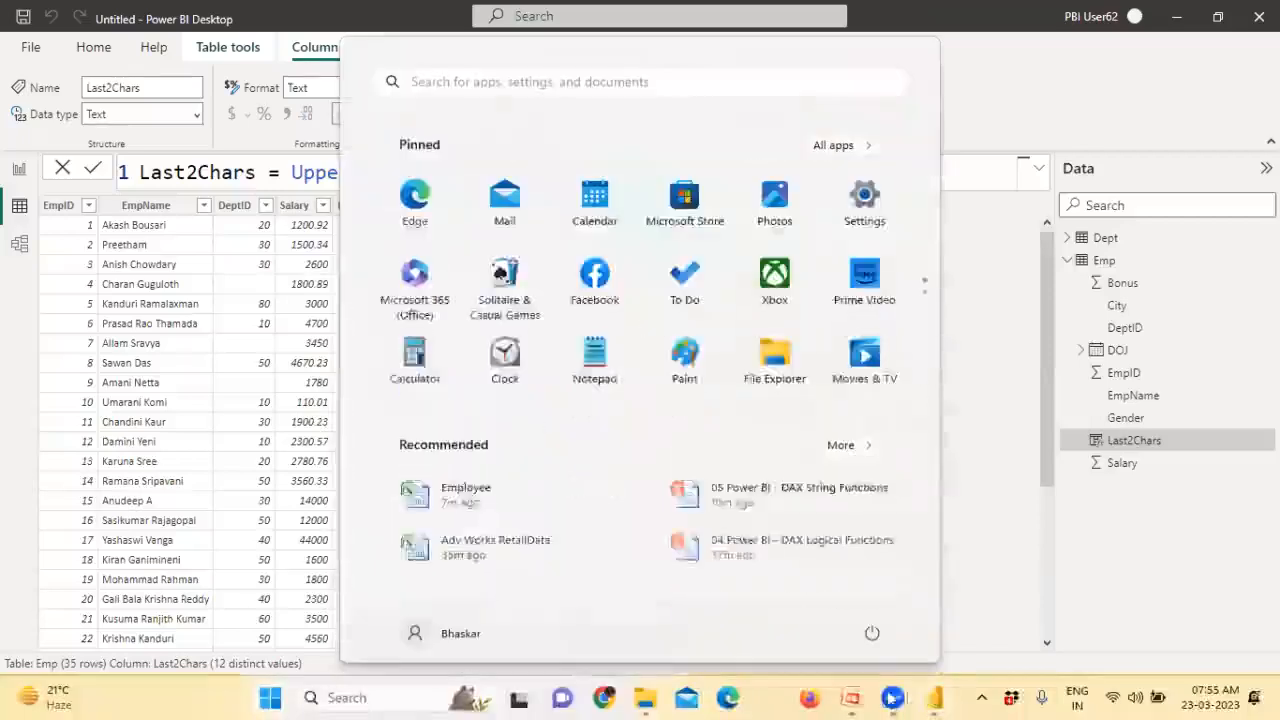
- Switch to the Text/String Functions slide show and handwrite a sample name beside Mid() with the pen
mouse_move(853, 697)
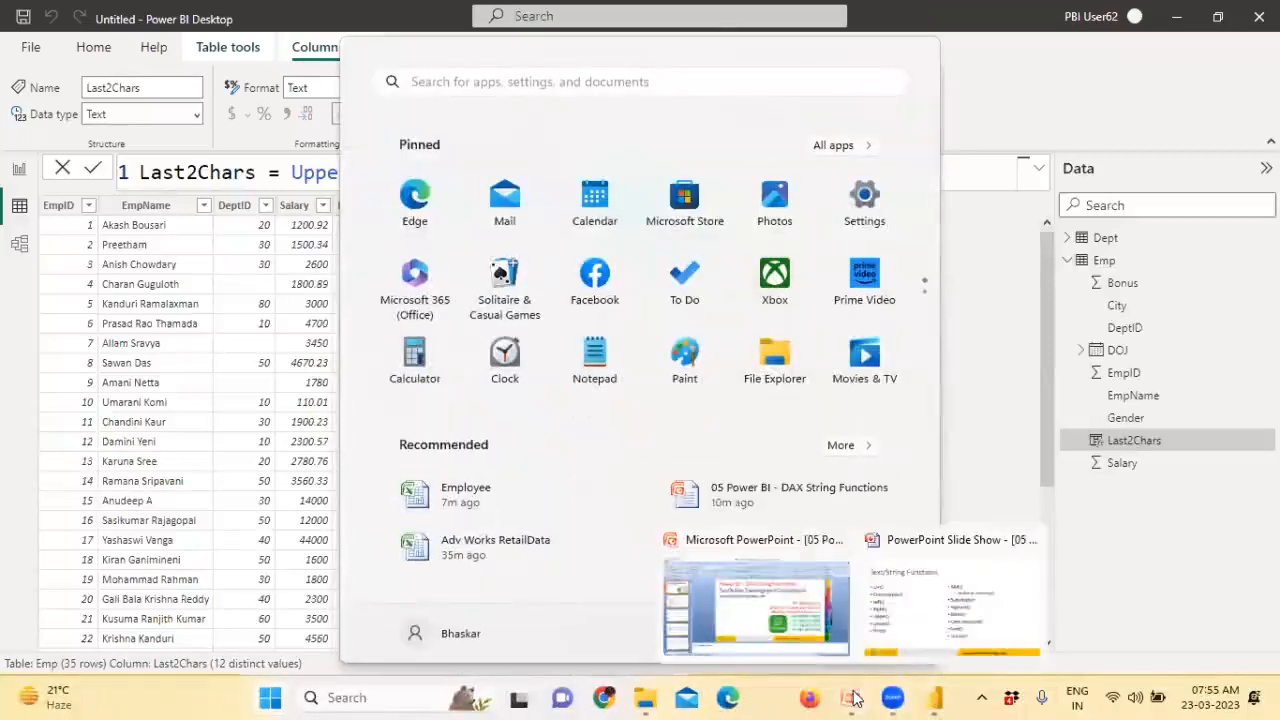
left_click(885, 625)
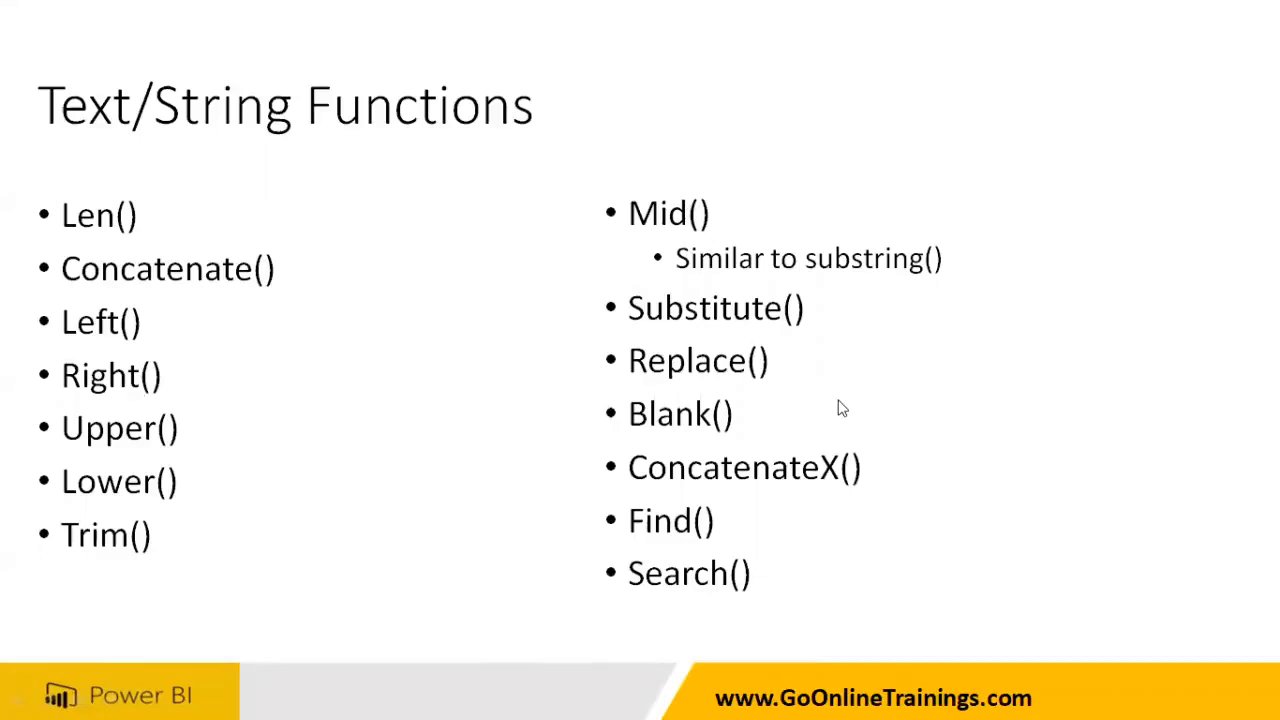
key("ctrl+p")
mouse_move(860, 166)
left_mouse_down()
mouse_move(862, 222)
mouse_move(898, 240)
left_mouse_up()
mouse_move(906, 203)
left_mouse_down()
mouse_move(884, 212)
mouse_move(957, 171)
mouse_move(1046, 186)
mouse_move(1062, 176)
mouse_move(1090, 200)
mouse_move(1097, 186)
left_mouse_up()
- Underline Mid() and part of the name, and sketch a Mid example with parenthesis and quote
mouse_move(946, 222)
left_mouse_down()
mouse_move(932, 222)
mouse_move(1046, 210)
left_mouse_up()
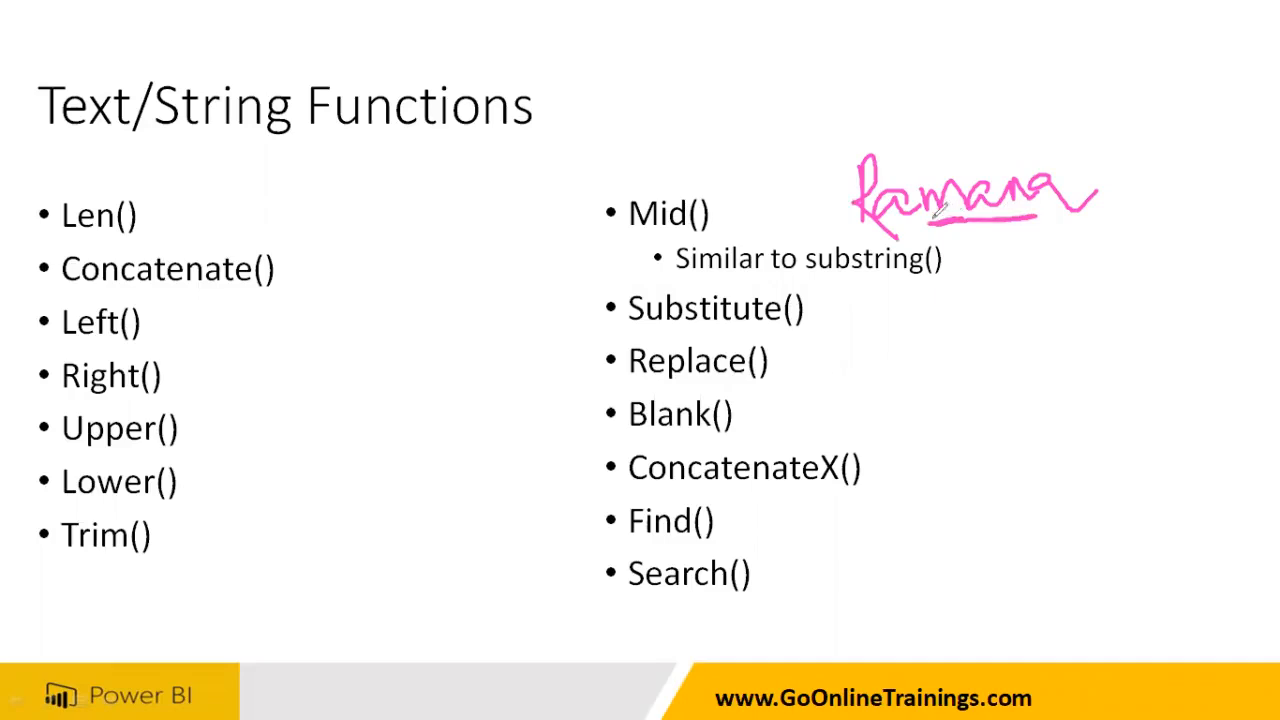
left_click_drag(612, 236, 722, 236)
mouse_move(836, 332)
left_mouse_down()
mouse_move(840, 364)
mouse_move(866, 322)
mouse_move(895, 368)
mouse_move(928, 328)
mouse_move(930, 372)
left_mouse_up()
mouse_move(840, 148)
left_mouse_down()
mouse_move(830, 162)
mouse_move(846, 238)
left_mouse_up()
left_click_drag(836, 340, 930, 330)
left_click_drag(708, 198, 802, 222)
left_click_drag(839, 166, 841, 177)
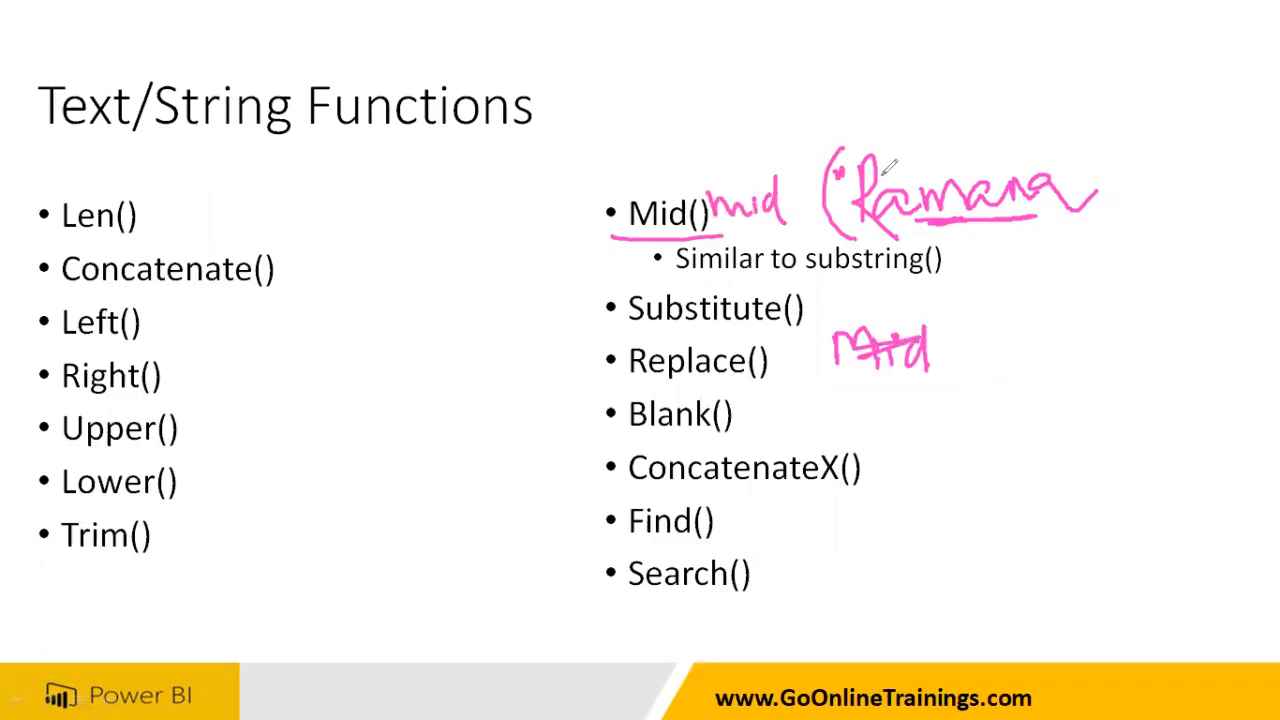
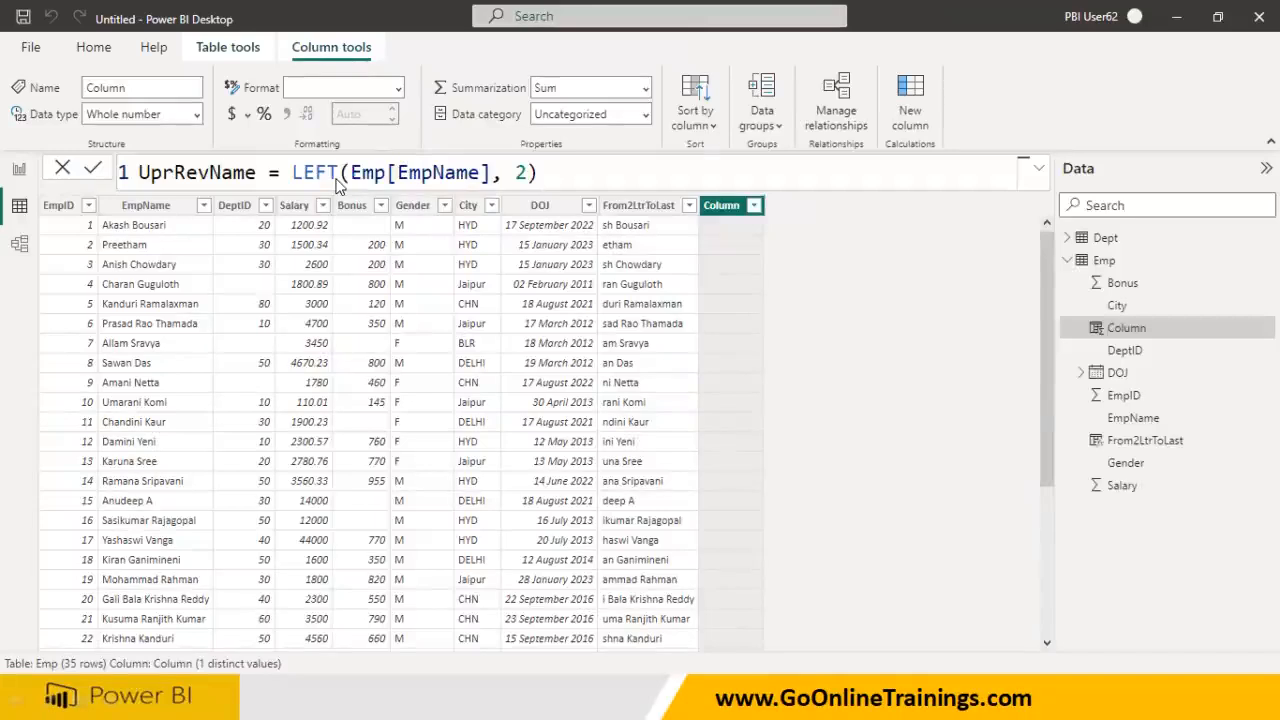
- Wrap the LEFT part in Upper so it reads Upper(LEFT(Emp[EmpName], 2))
left_click(291, 173)
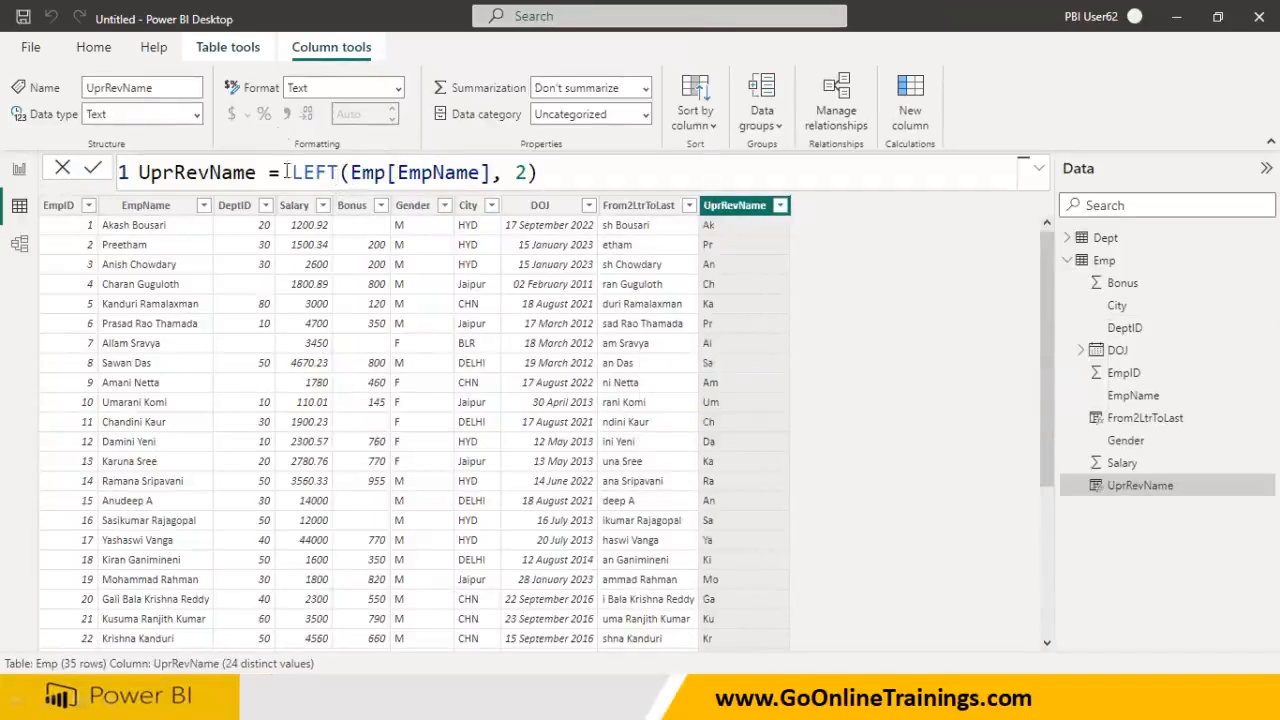
type("Upper(")
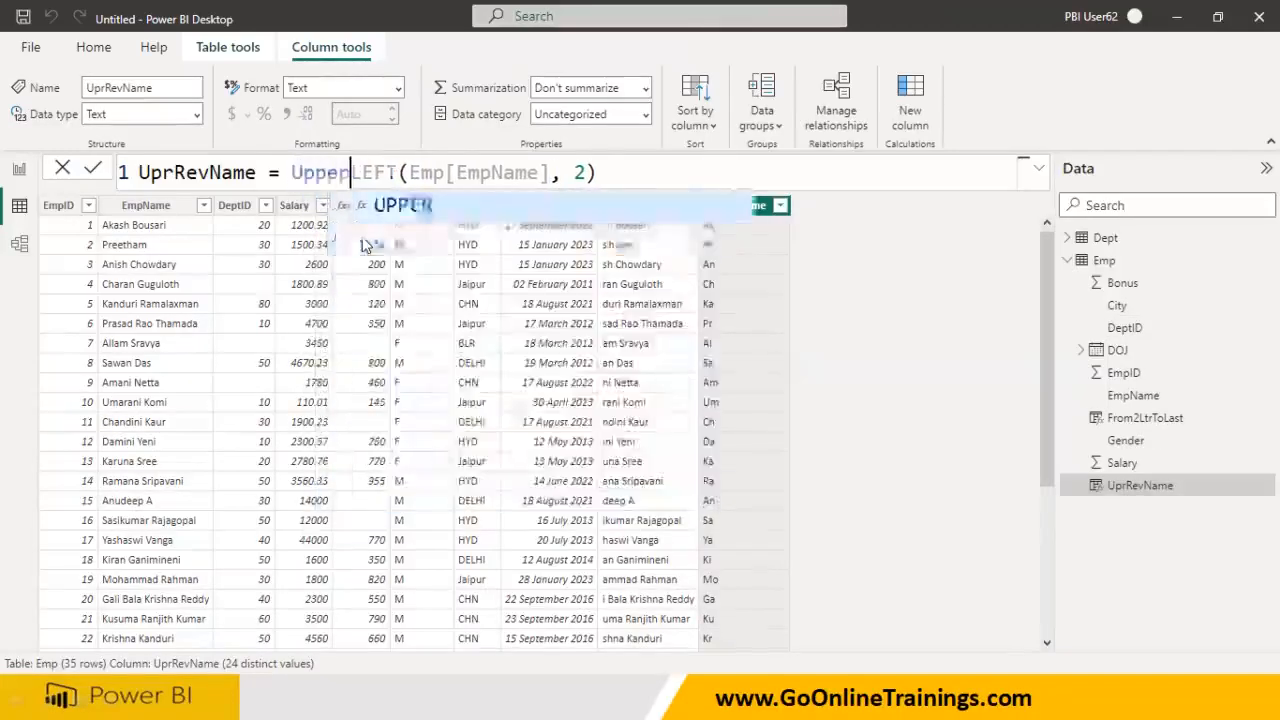
key("Right")
key("Right")
key("Right")
key("Right")
key("Right")
key("Right")
key("Right")
key("Right")
key("Right")
key("Right")
key("Right")
key("Right")
key("Right")
key("Right")
key("Right")
key("Right")
key("Right")
key("Right")
key("Right")
key("Right")
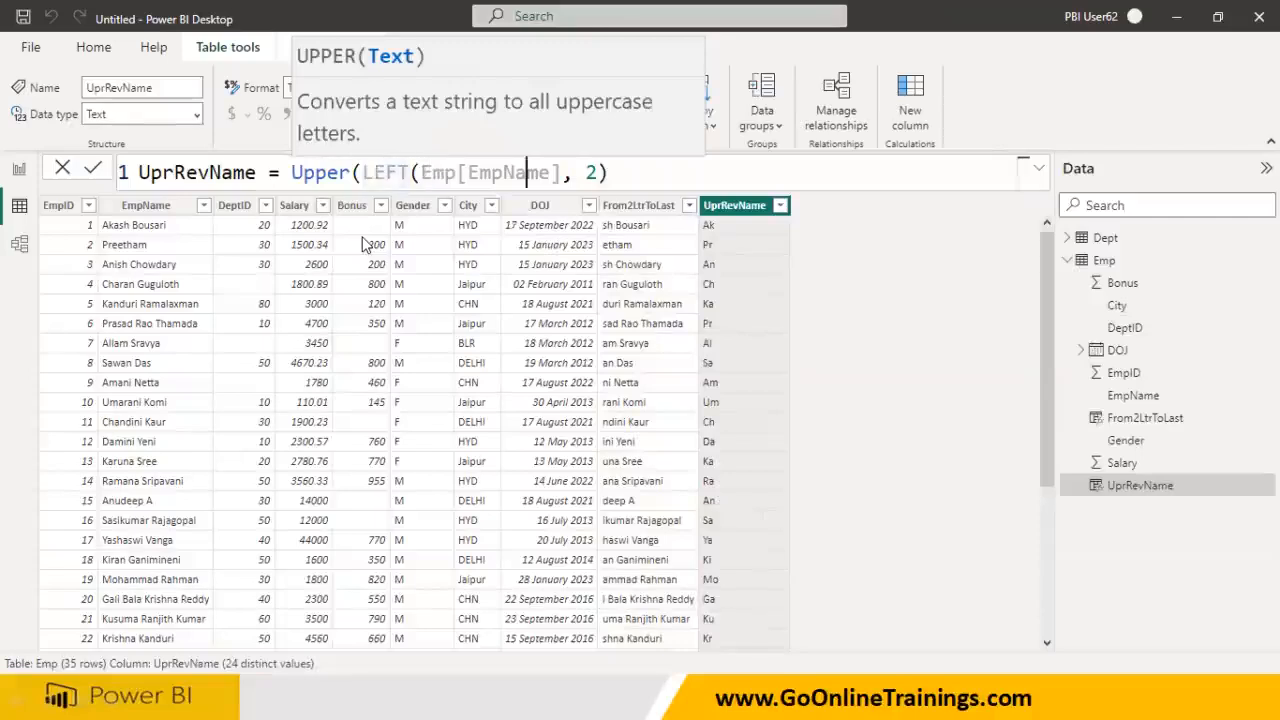
type(")")
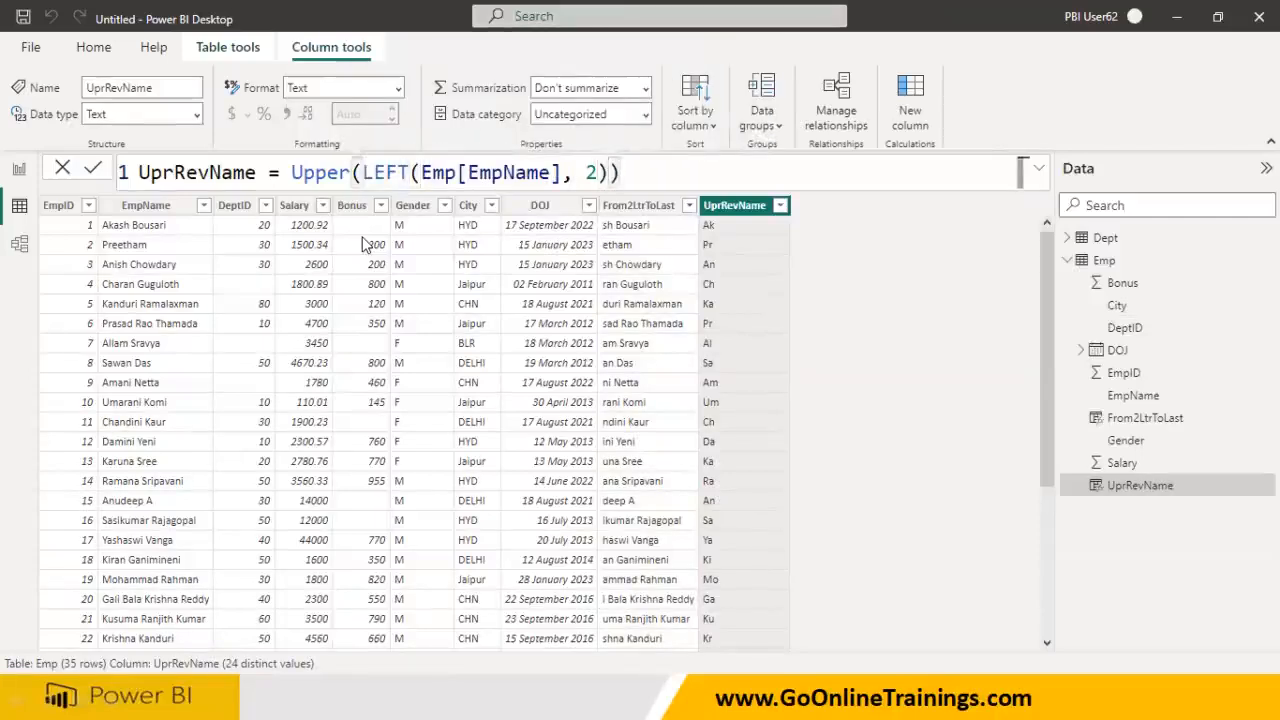
key("Return")
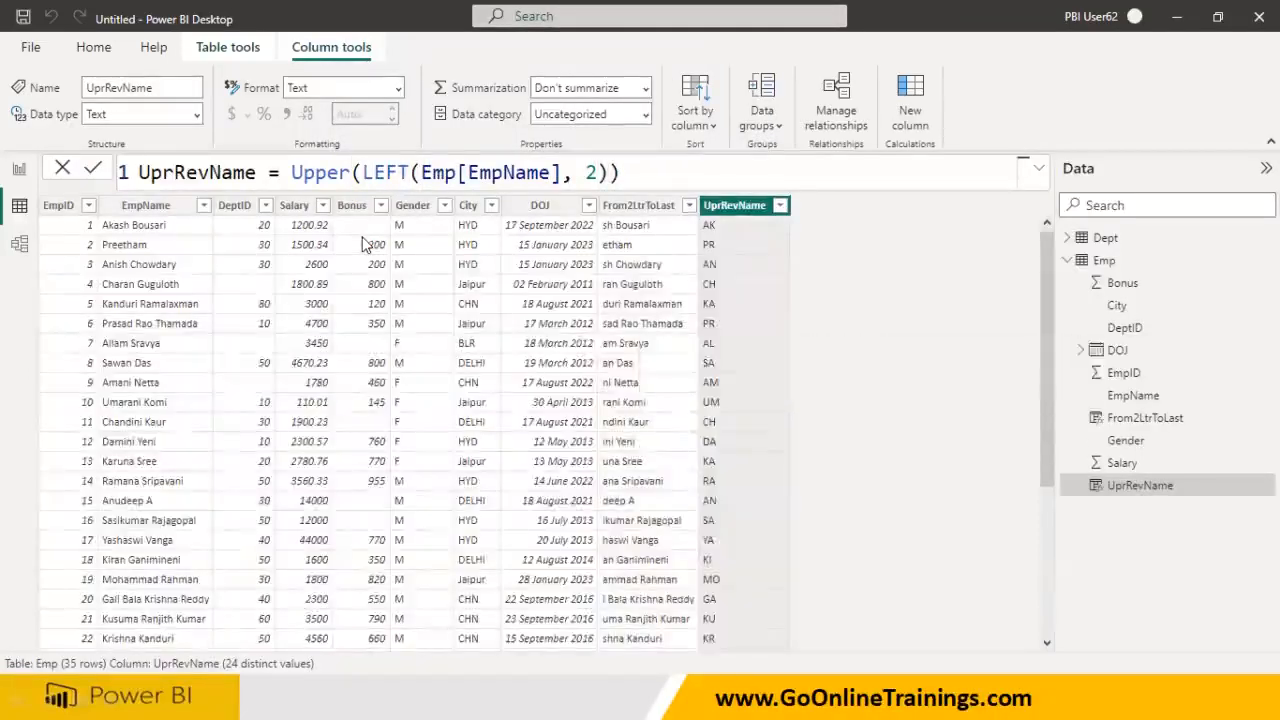
- Append & Mid(Emp[EmpName], 3, Len(Emp[EmpName])-2) to the UprRevName formula and apply it
left_click(638, 174)
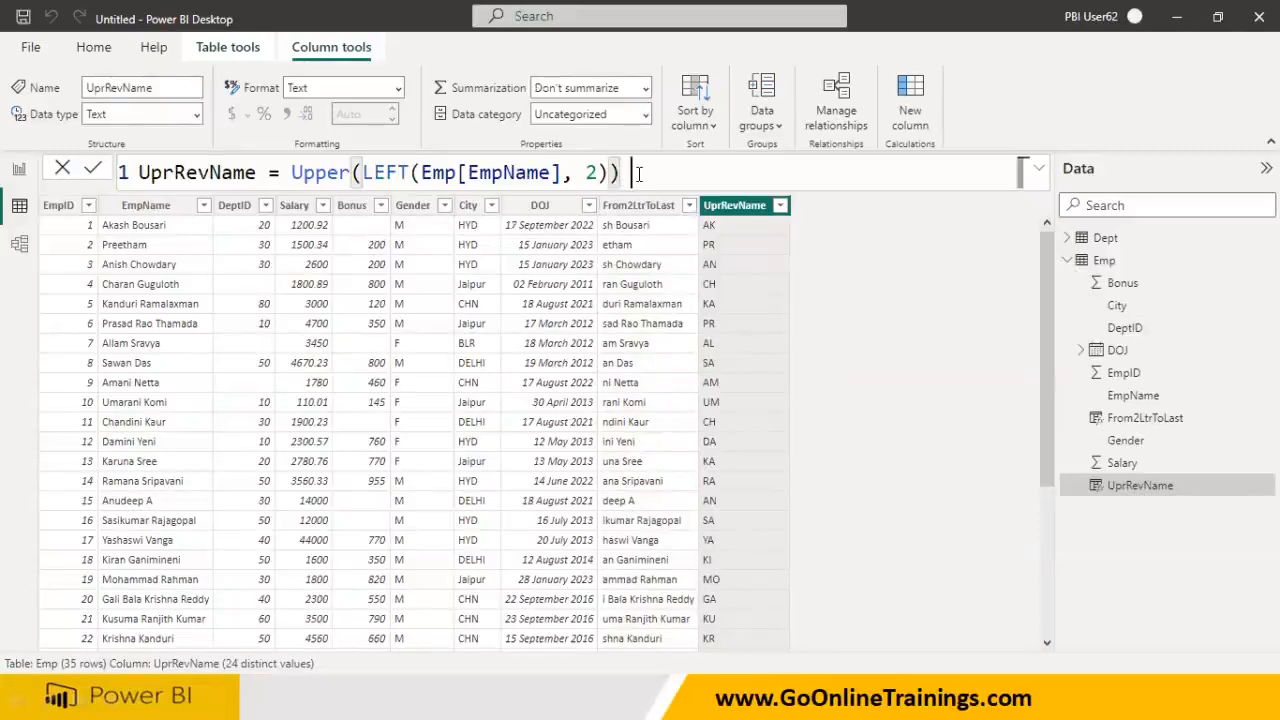
type("&")
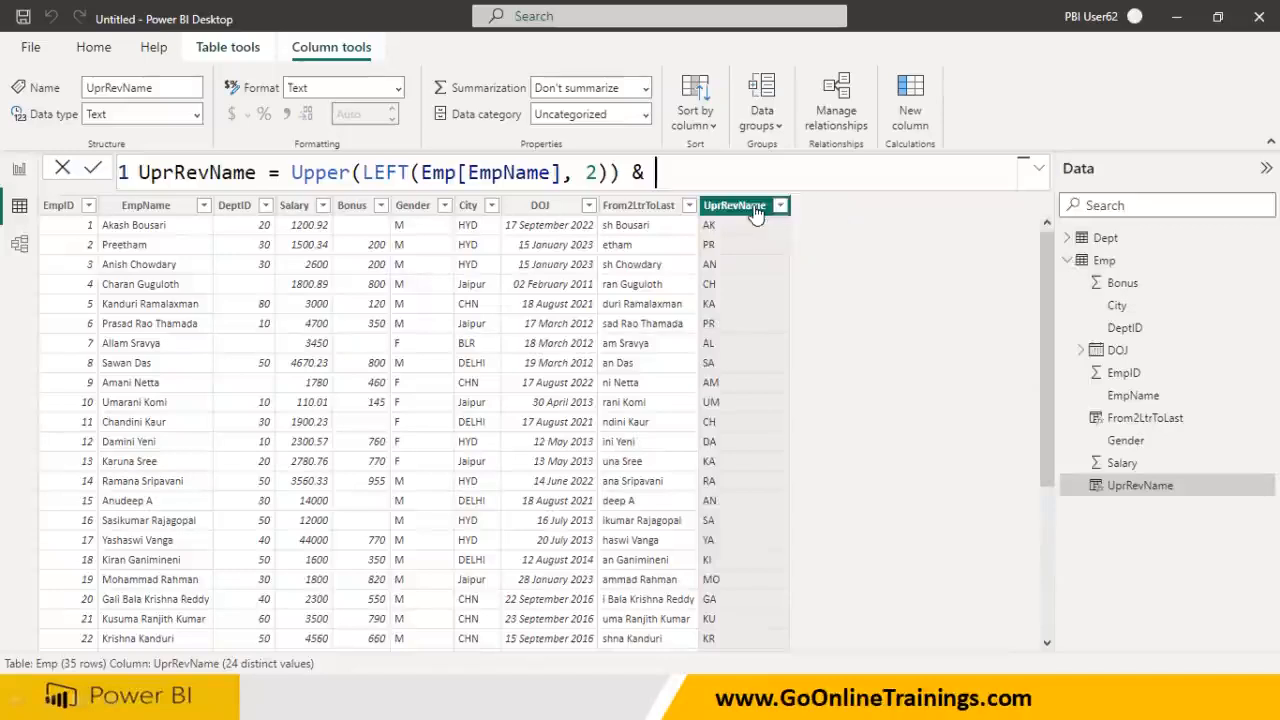
type(" Emp")
key("BackSpace")
key("BackSpace")
key("BackSpace")
key("BackSpace")
type("Mid(")
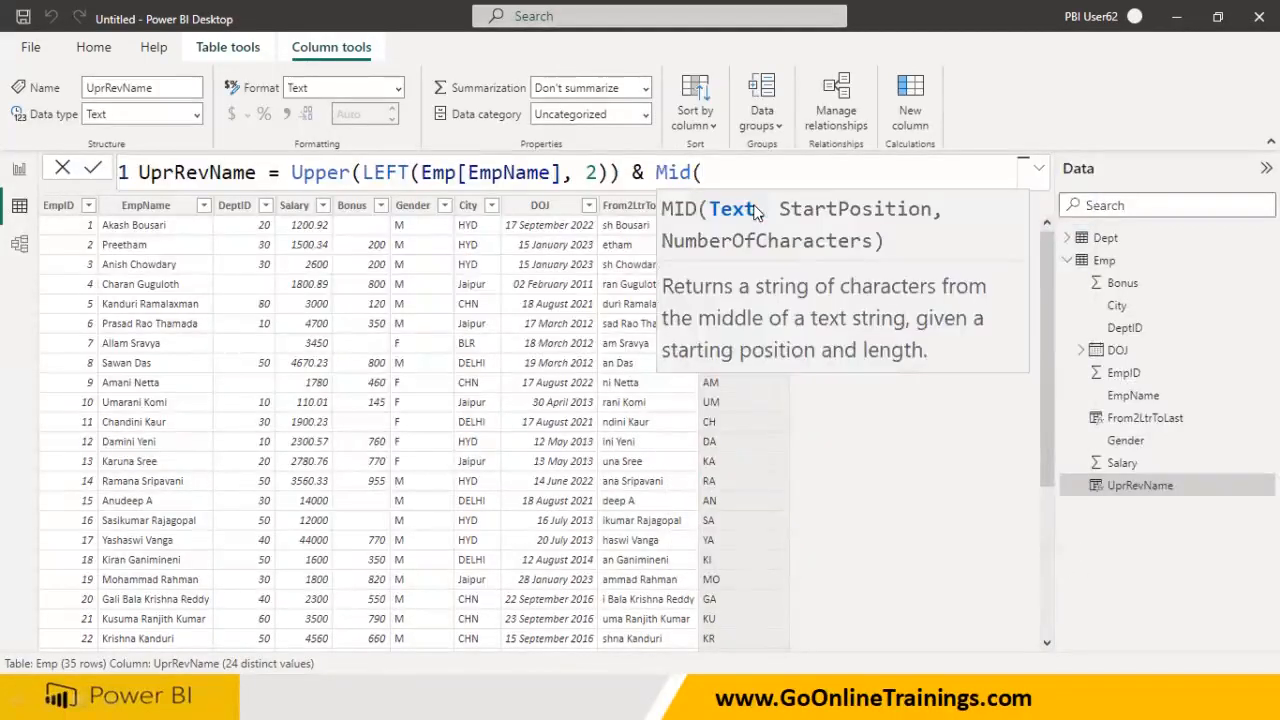
type("EMpoN")
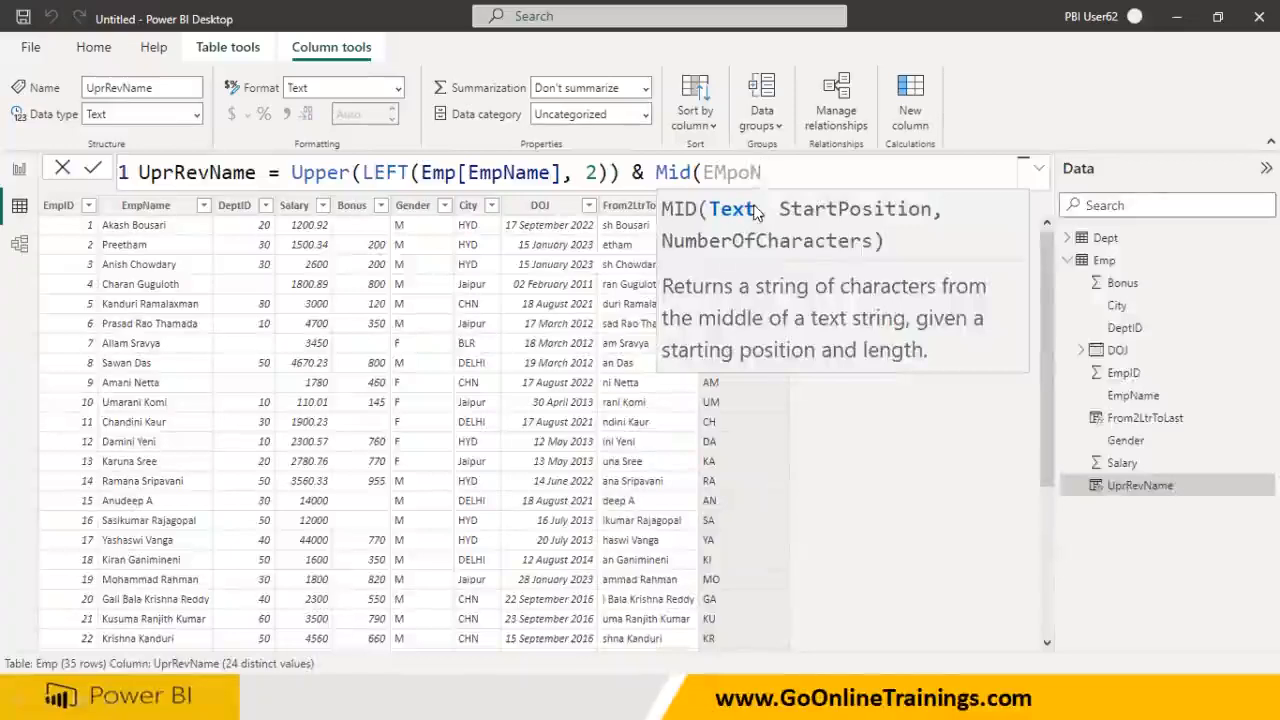
key("BackSpace")
key("BackSpace")
key("BackSpace")
key("BackSpace")
type("mpN")
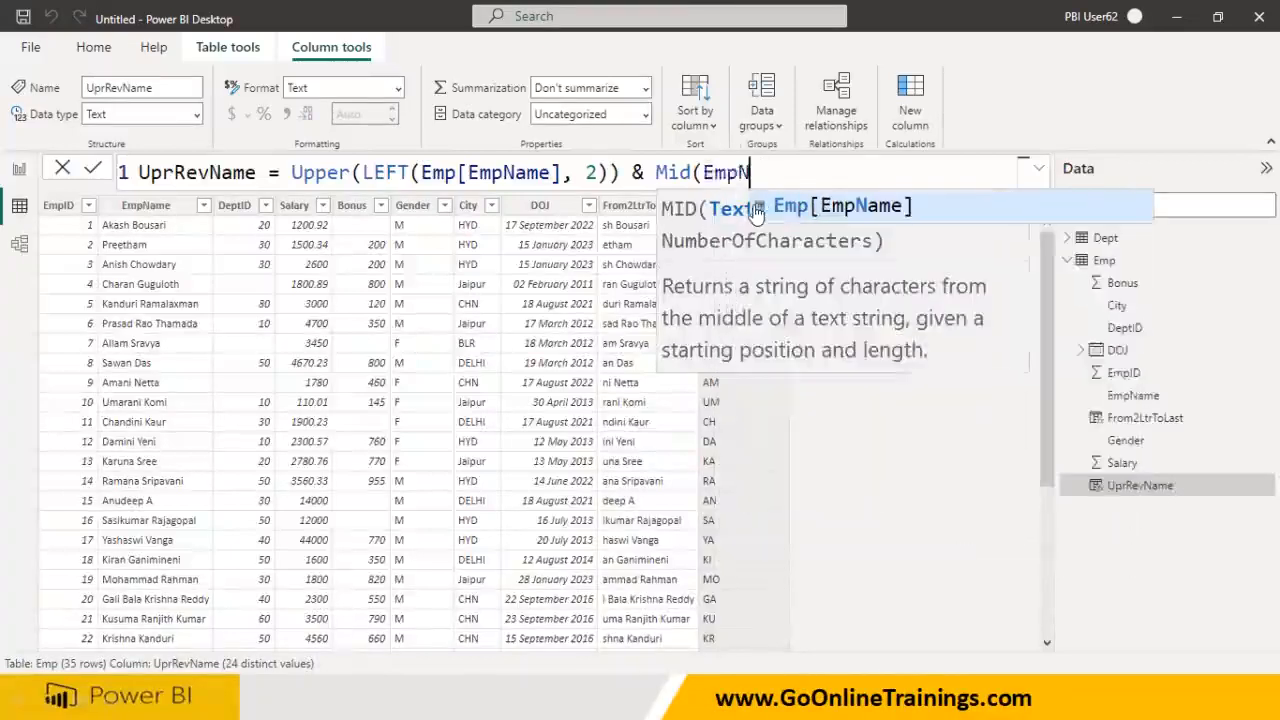
key("Tab")
type(", ")
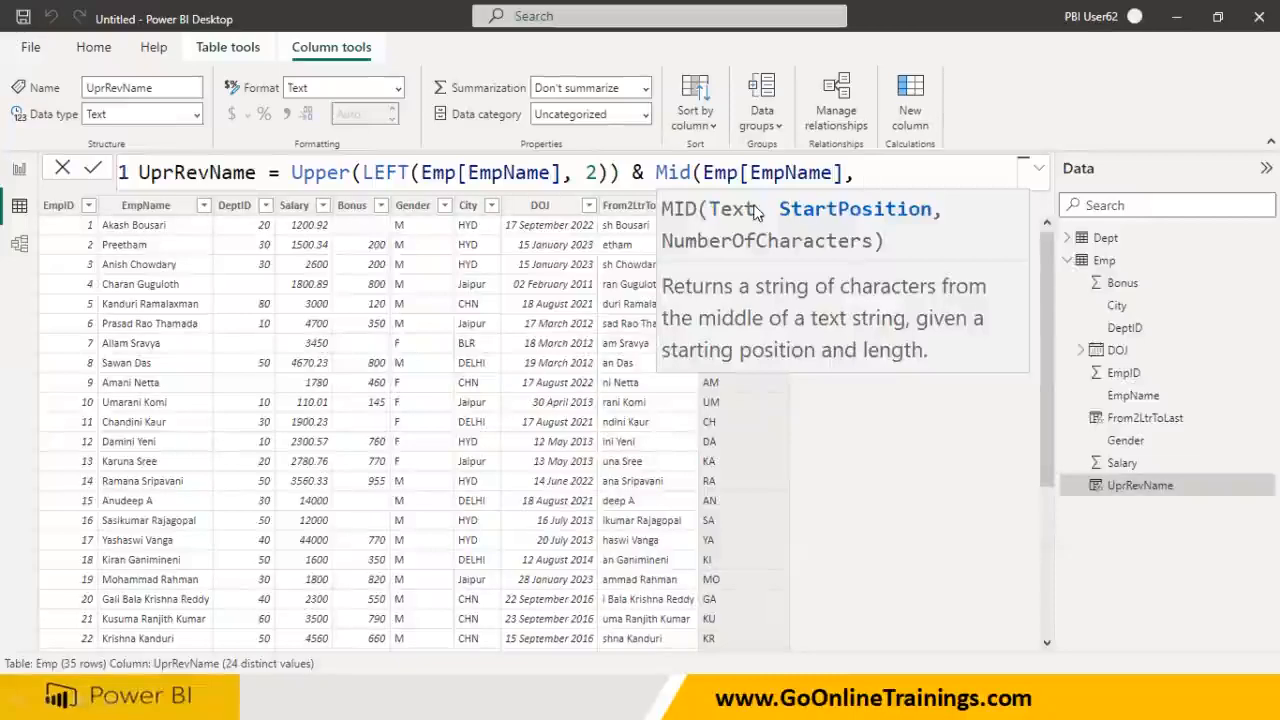
type("3, ")
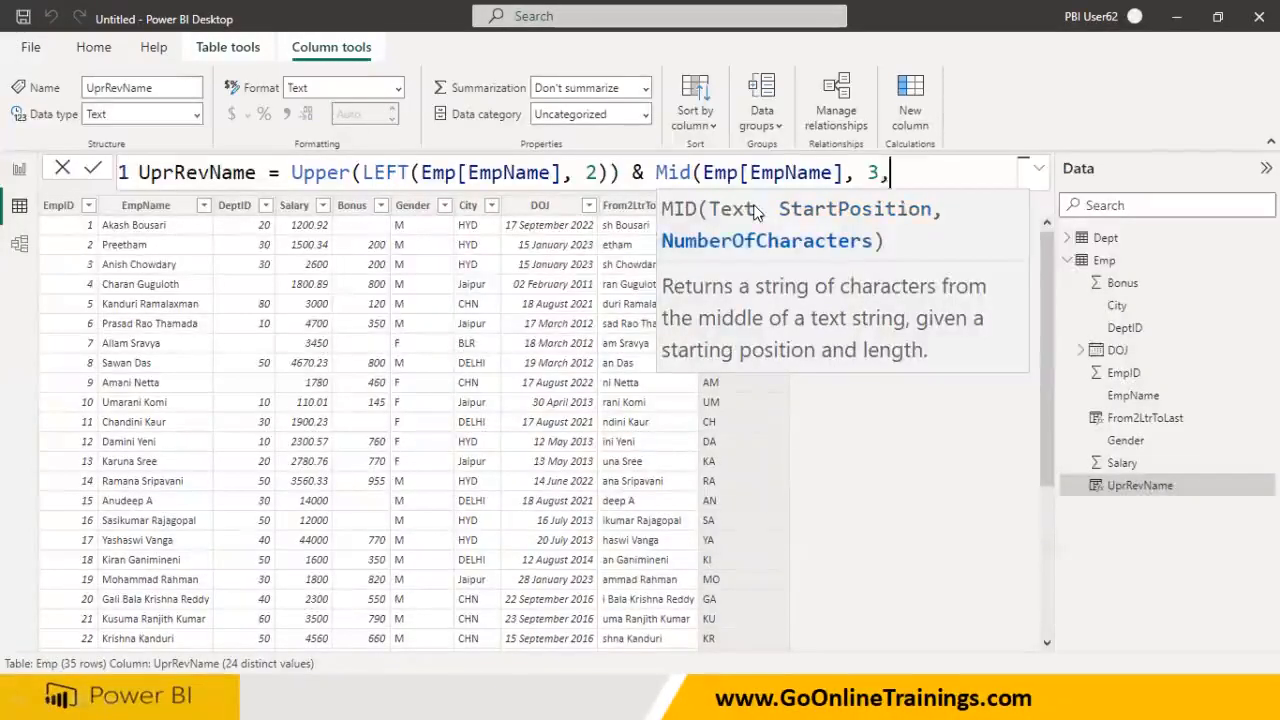
type("Len*")
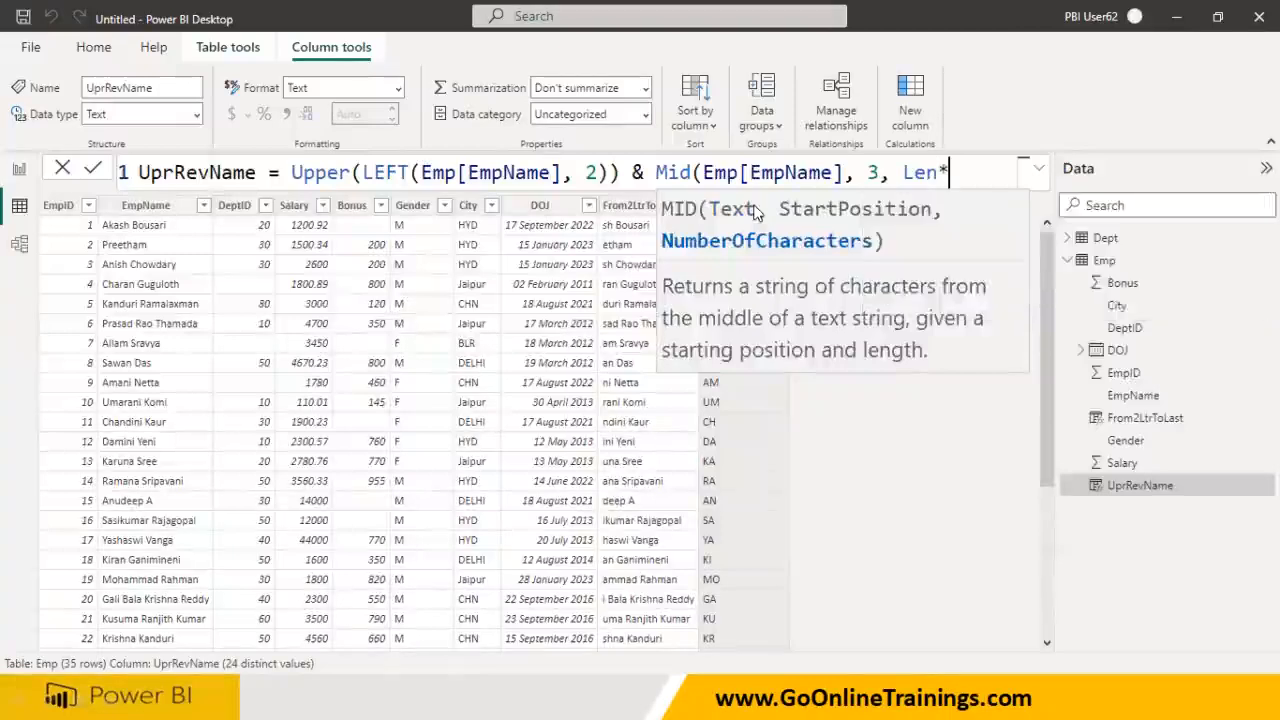
key("BackSpace")
type("(Emp")
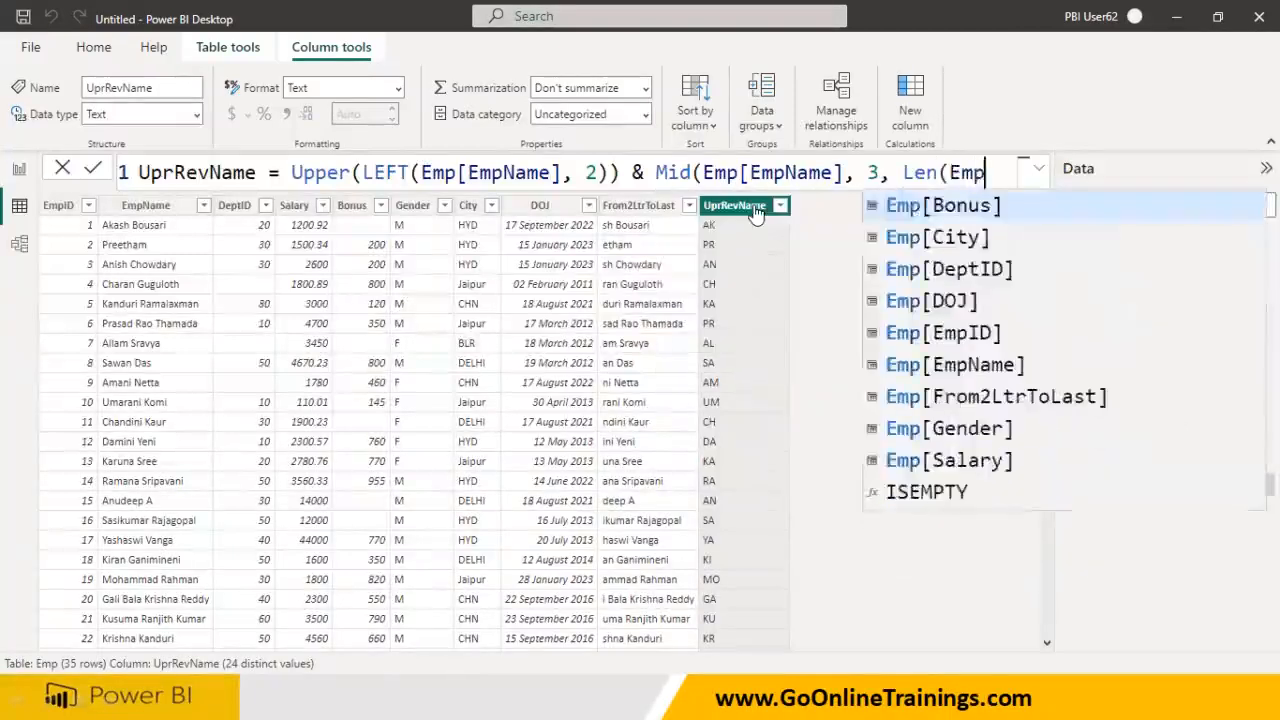
key("Down")
key("Down")
key("Down")
key("Down")
key("Down")
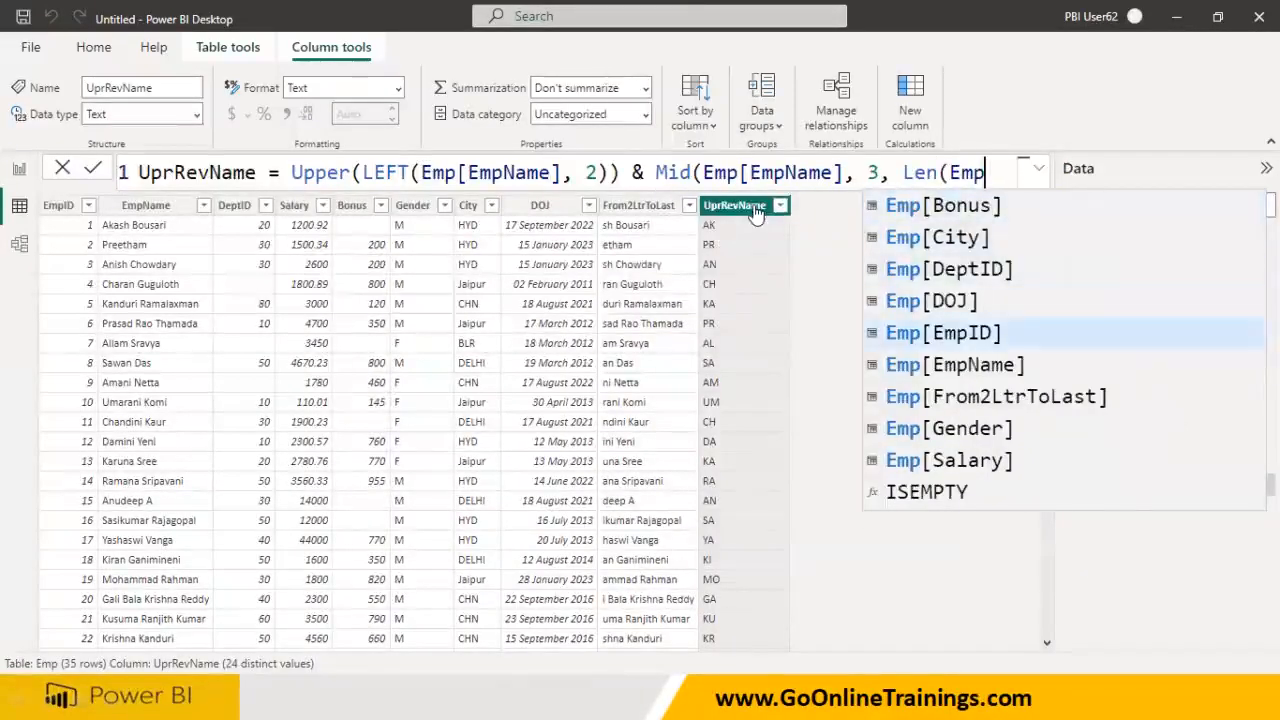
key("Tab")
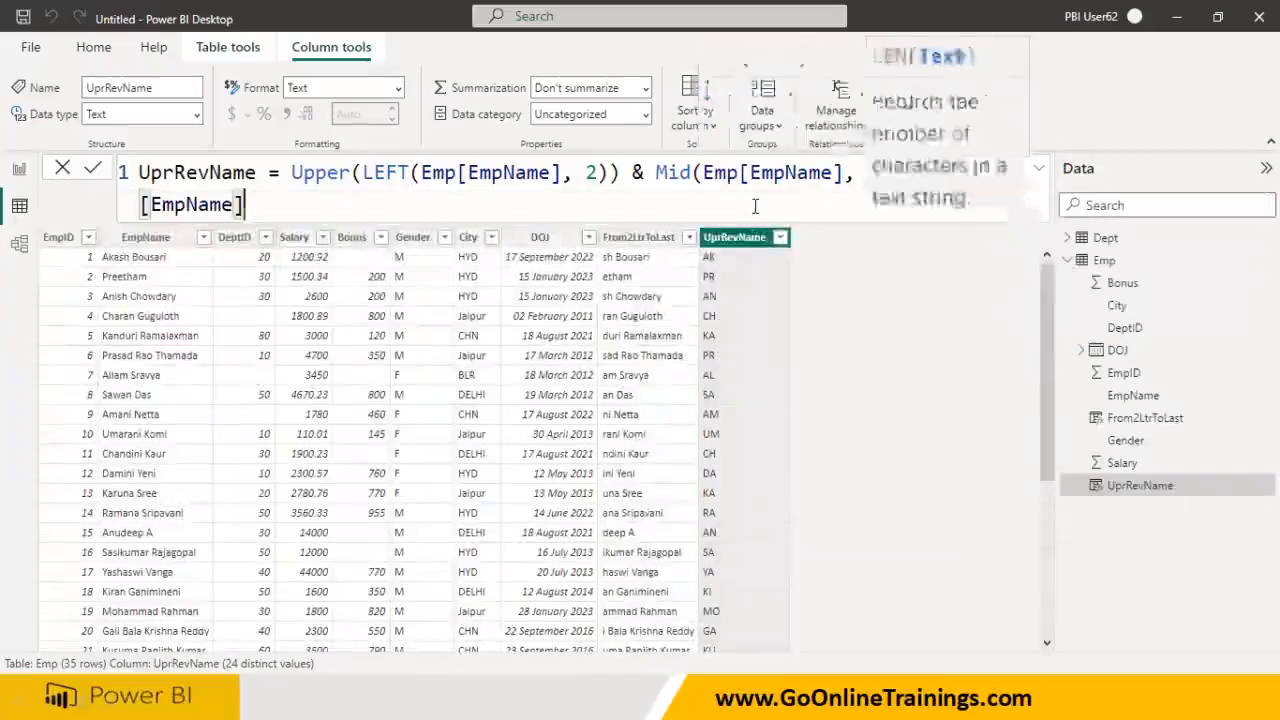
type(")")
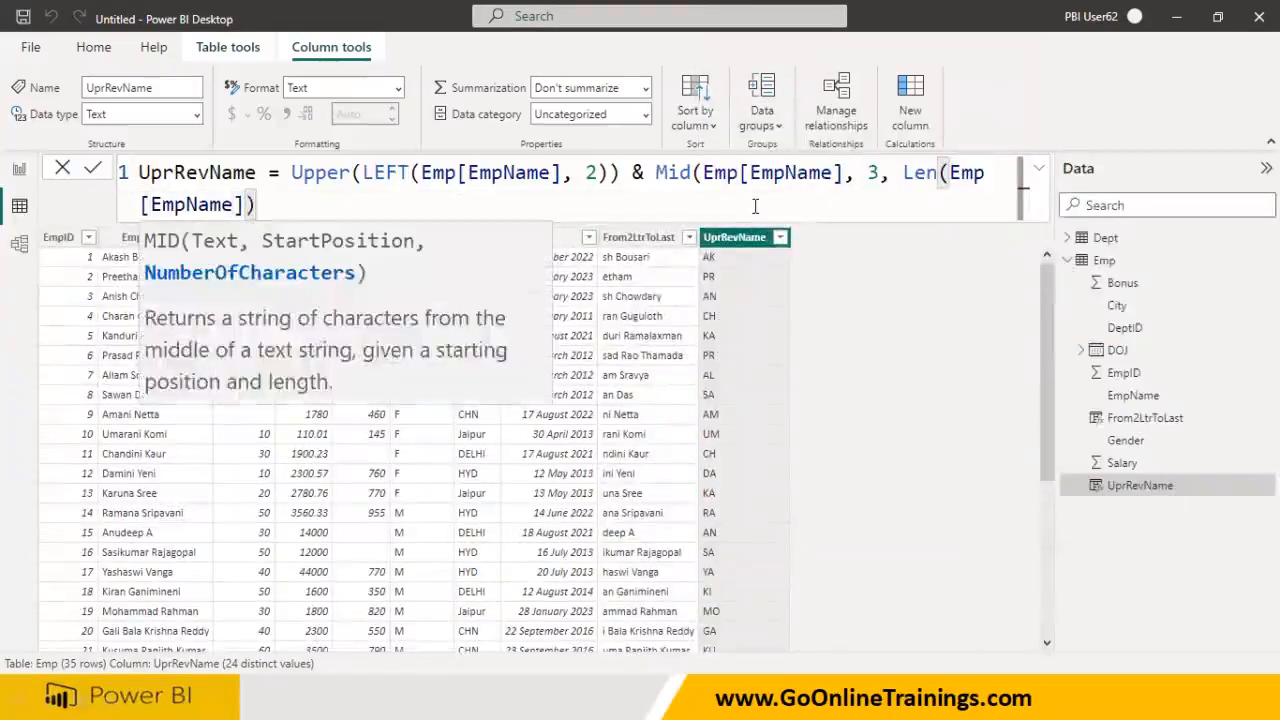
type("-")
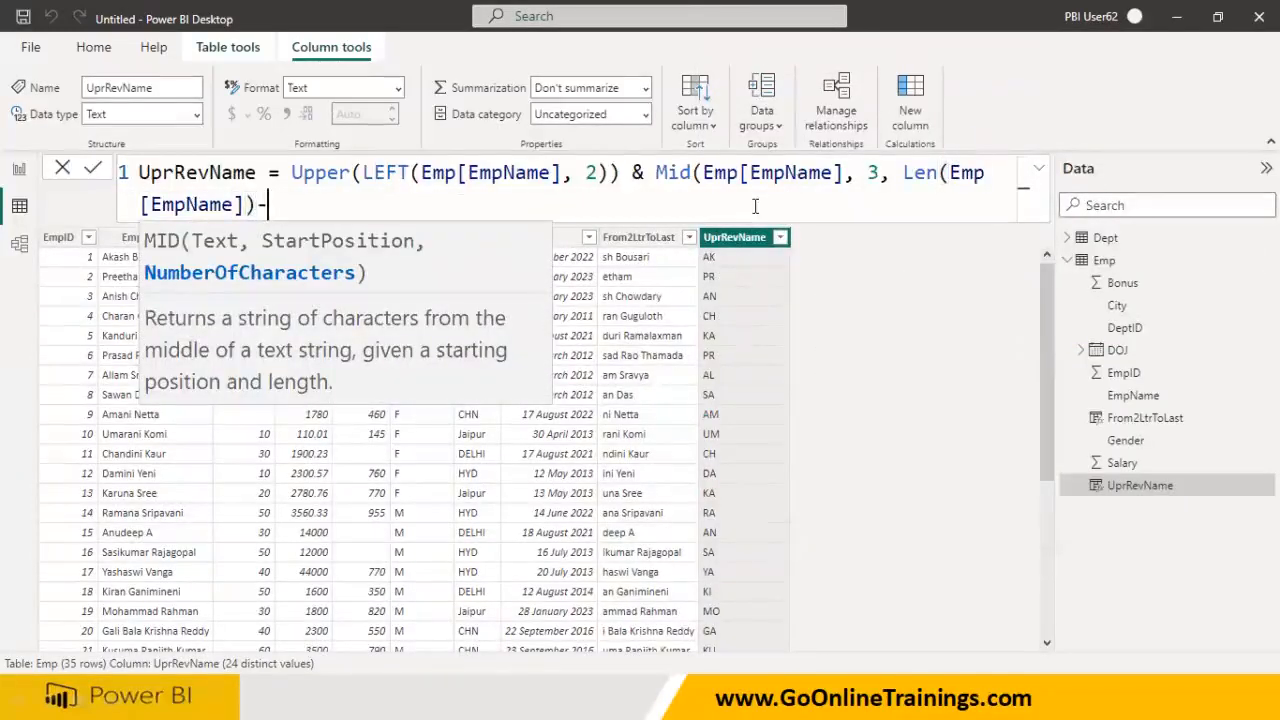
type("2)")
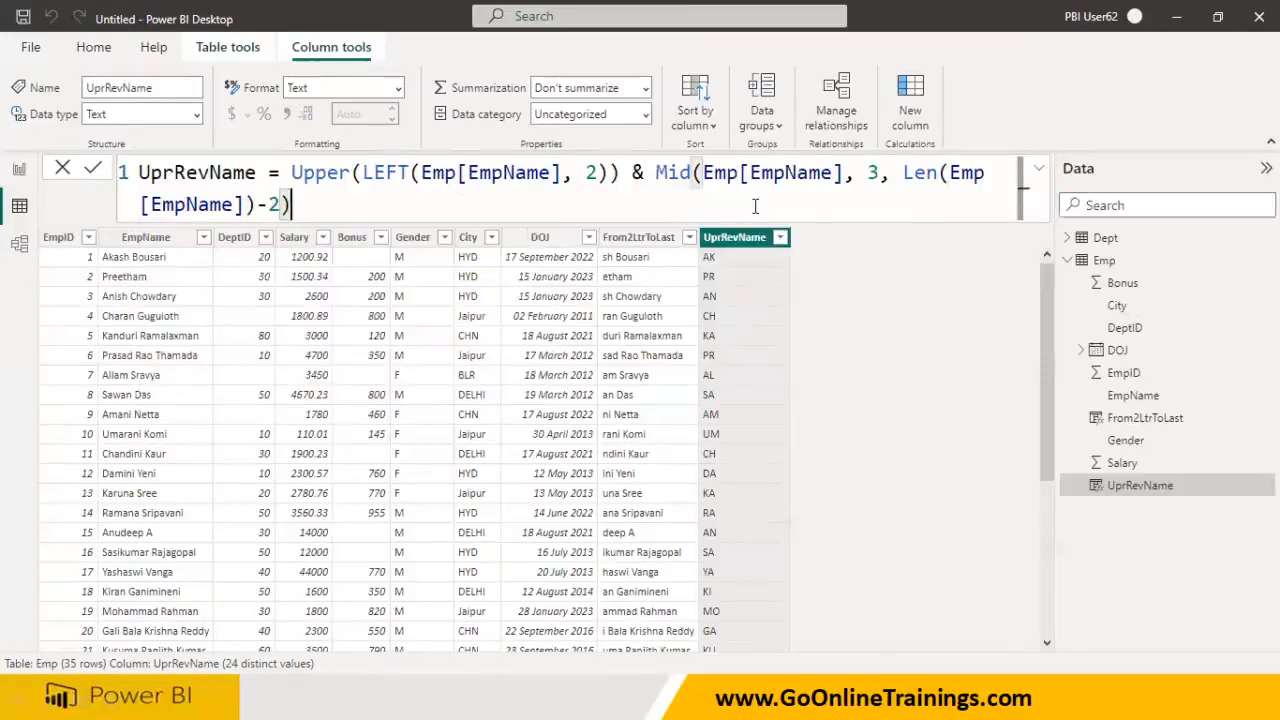
key("Return")
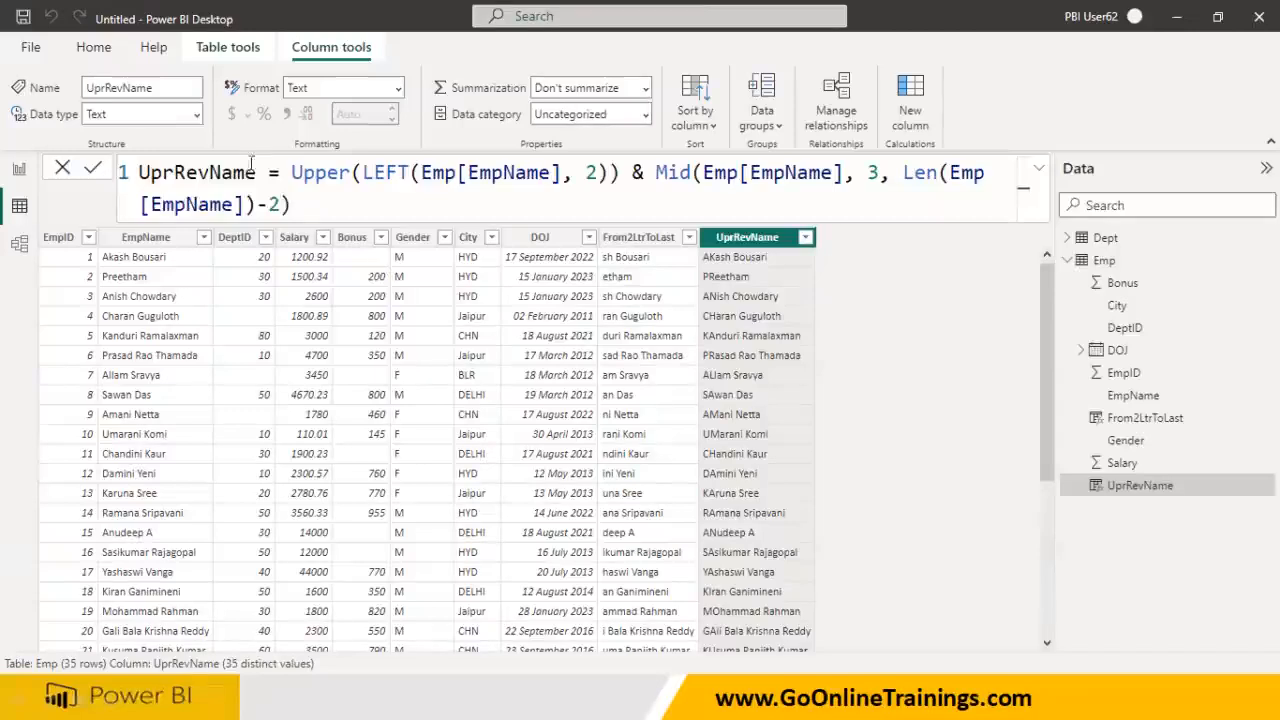
- Review the finished UprRevName formula, then bring up the Windows Start menu
triple_click(324, 204)
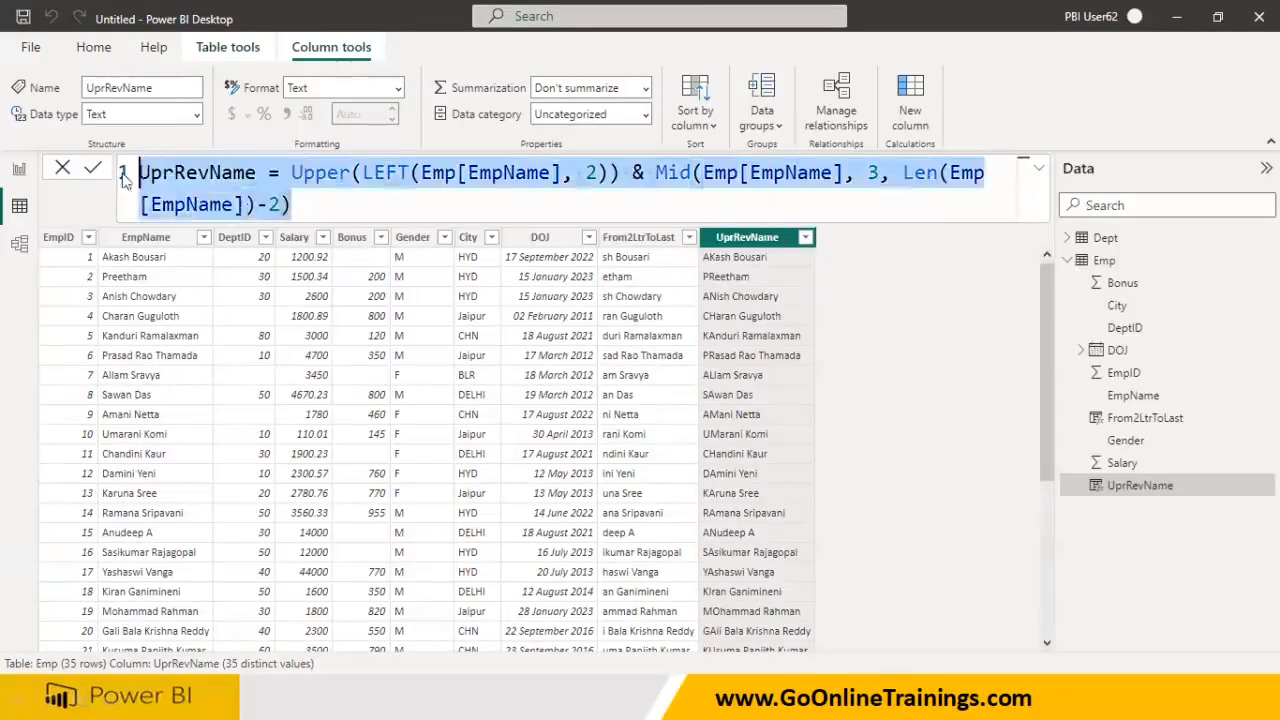
left_click(342, 206)
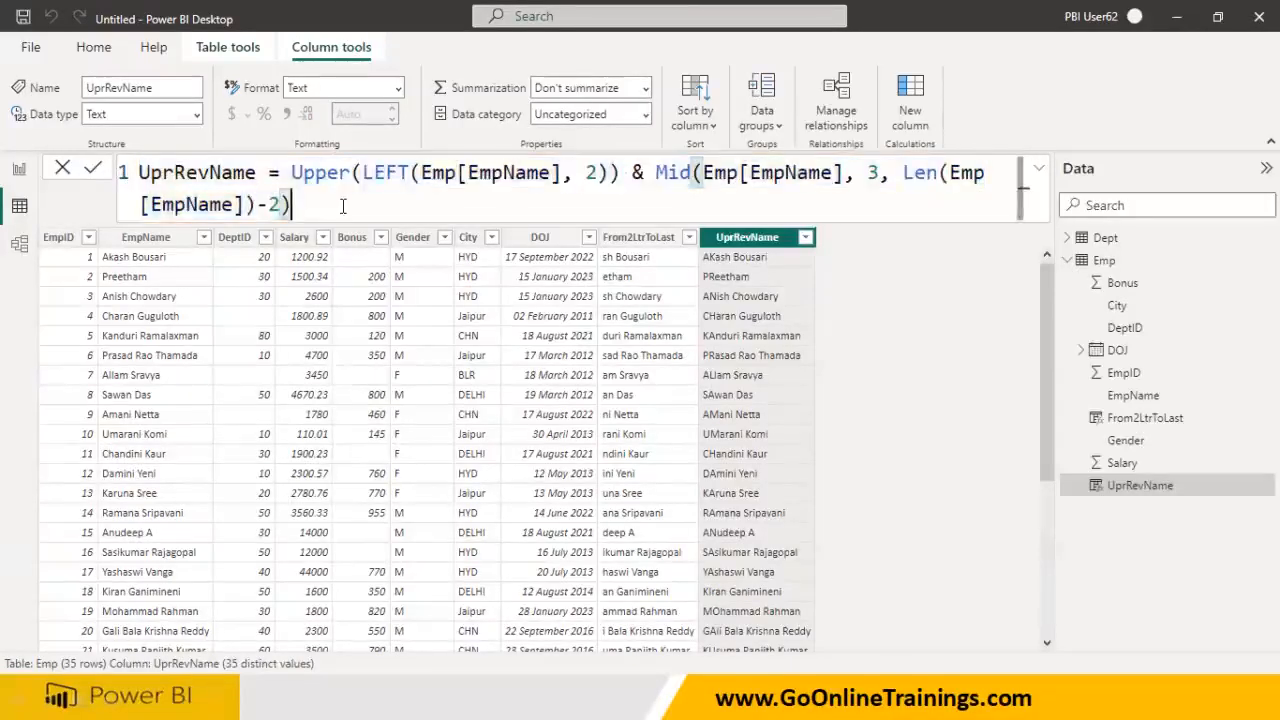
key("super")
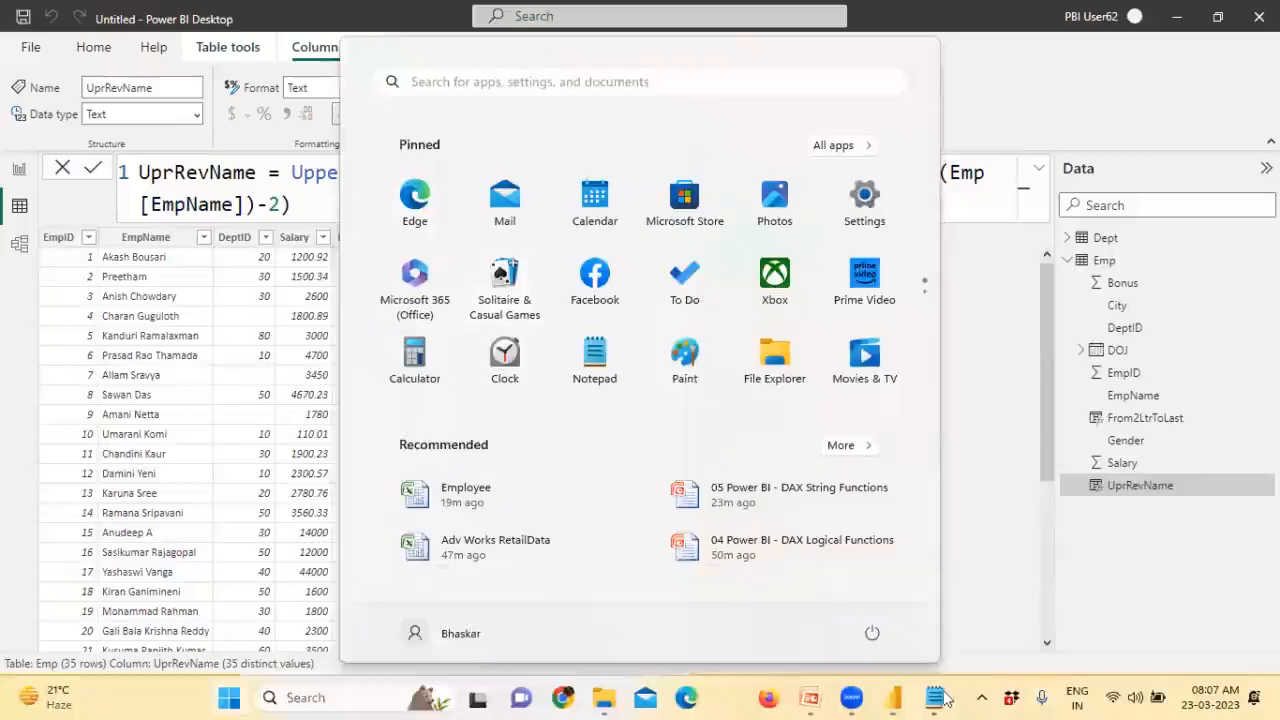
- In Notepad, replace the notes with the sample line 'KA ug 08 1234'
left_click(942, 698)
left_click_drag(417, 506, 60, 245)
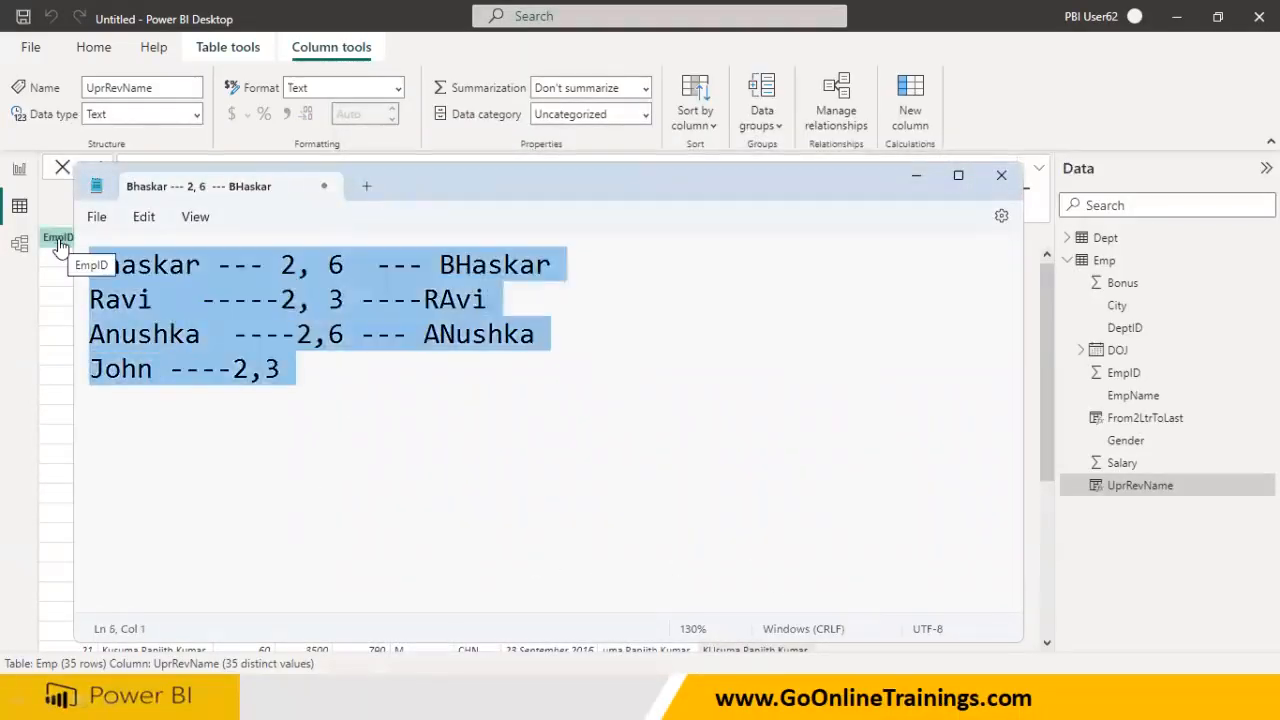
type("Ka")
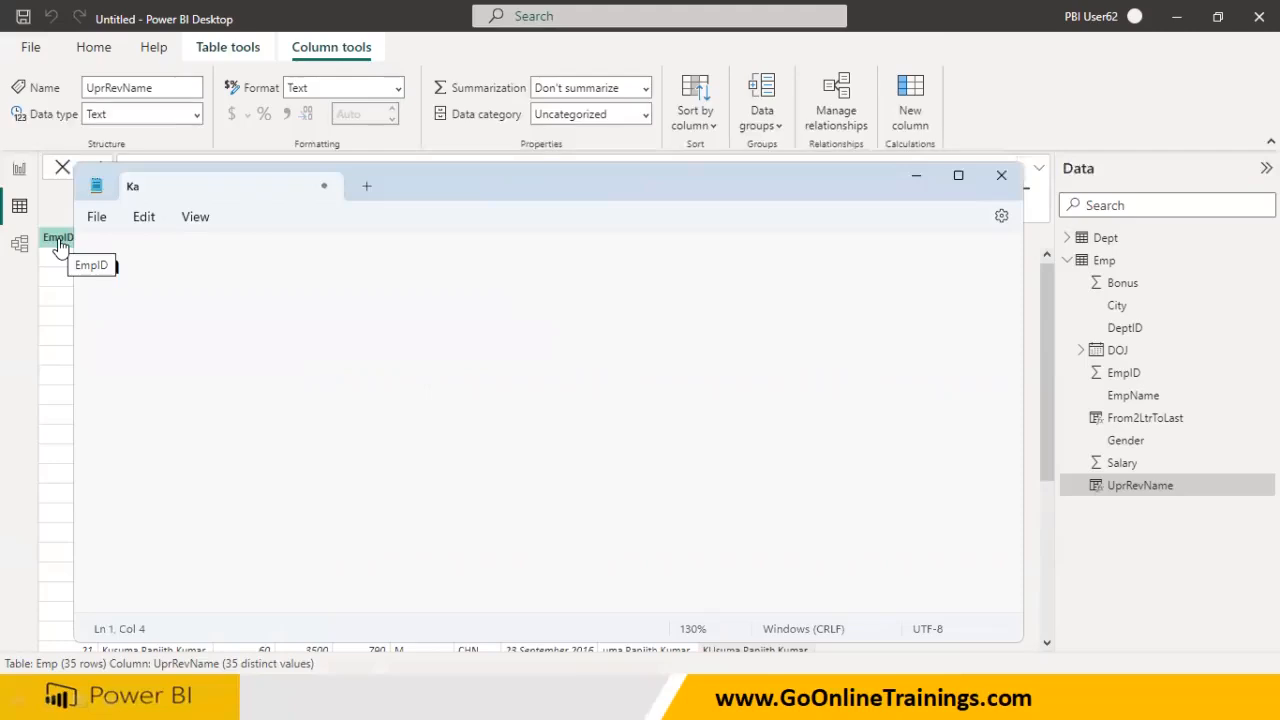
key("BackSpace")
key("BackSpace")
type("A ")
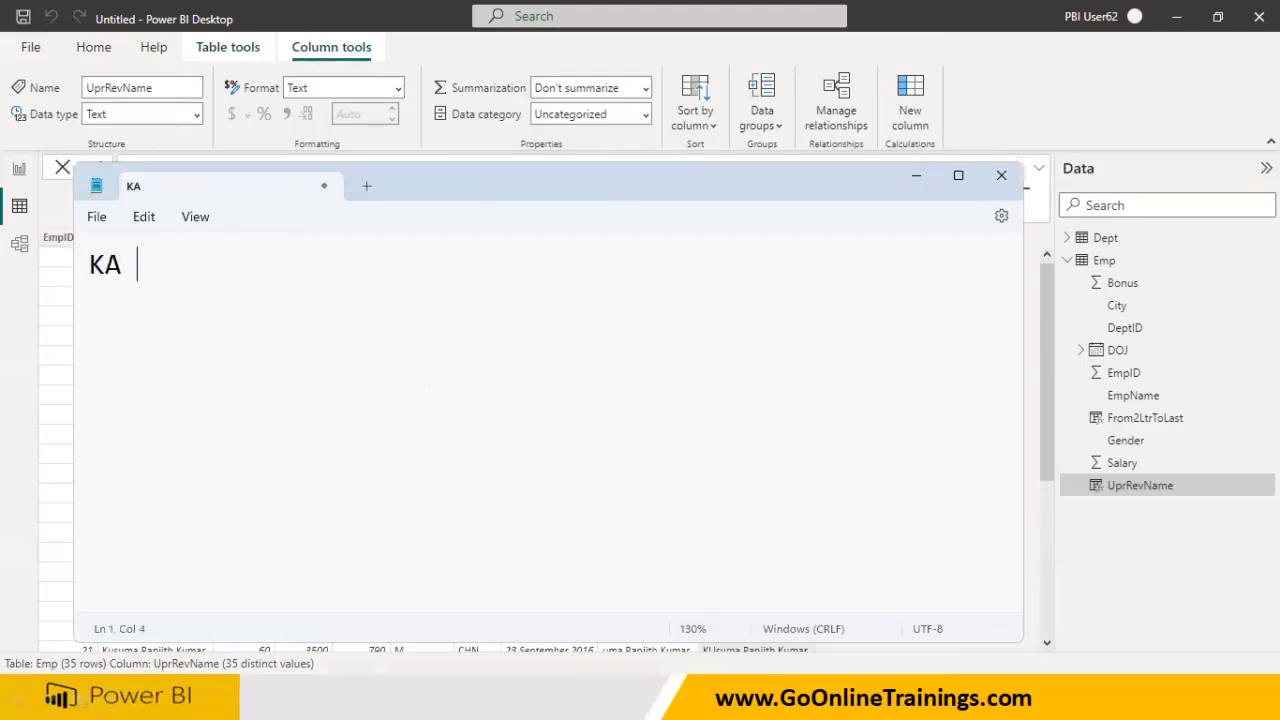
type("ug 0")
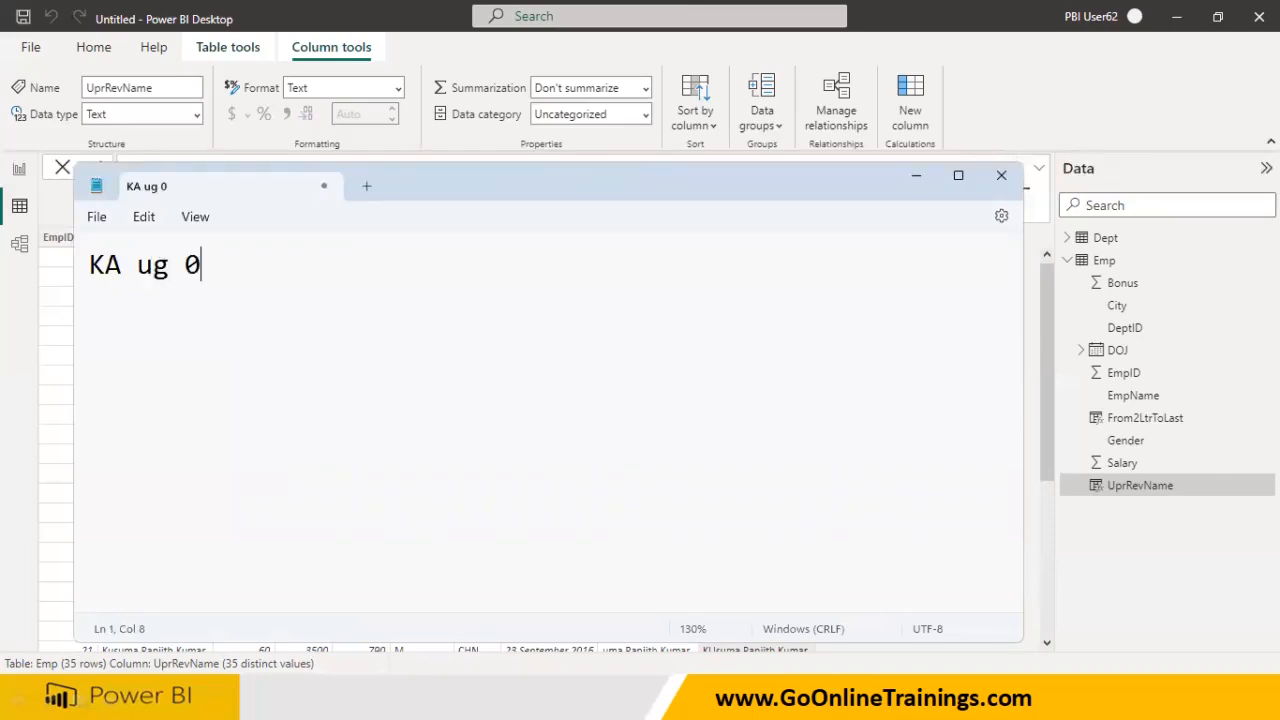
type("8 1234")
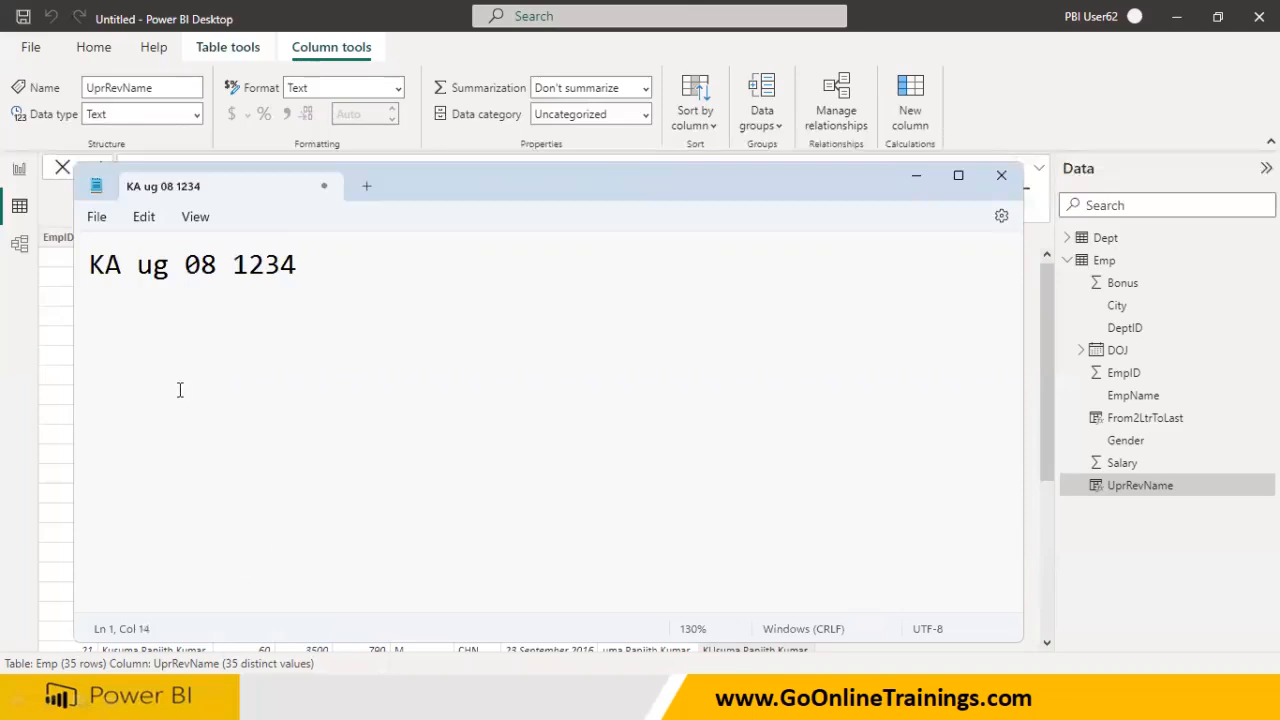
- Highlight 'ug', the text after KA, then 'KA' to illustrate positions, and minimize Notepad
left_click(136, 264)
left_click(176, 263, "shift")
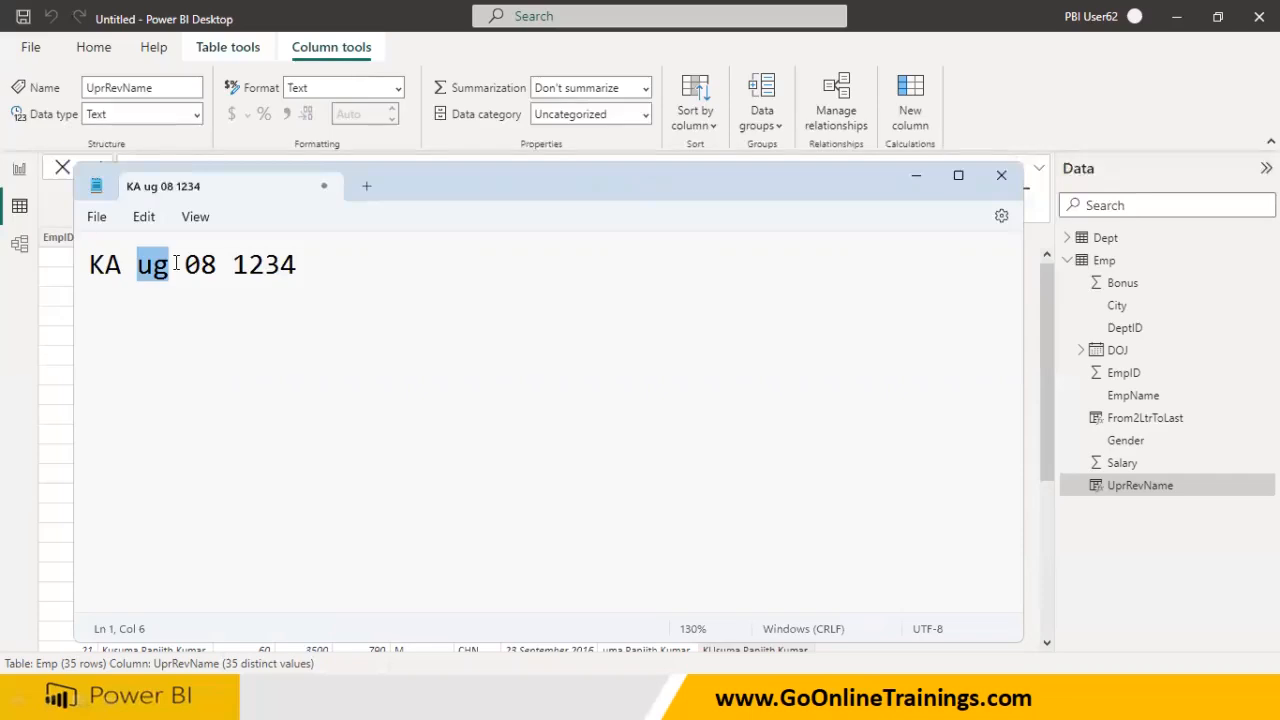
left_click(153, 310)
left_click(124, 262)
left_click(173, 258, "shift")
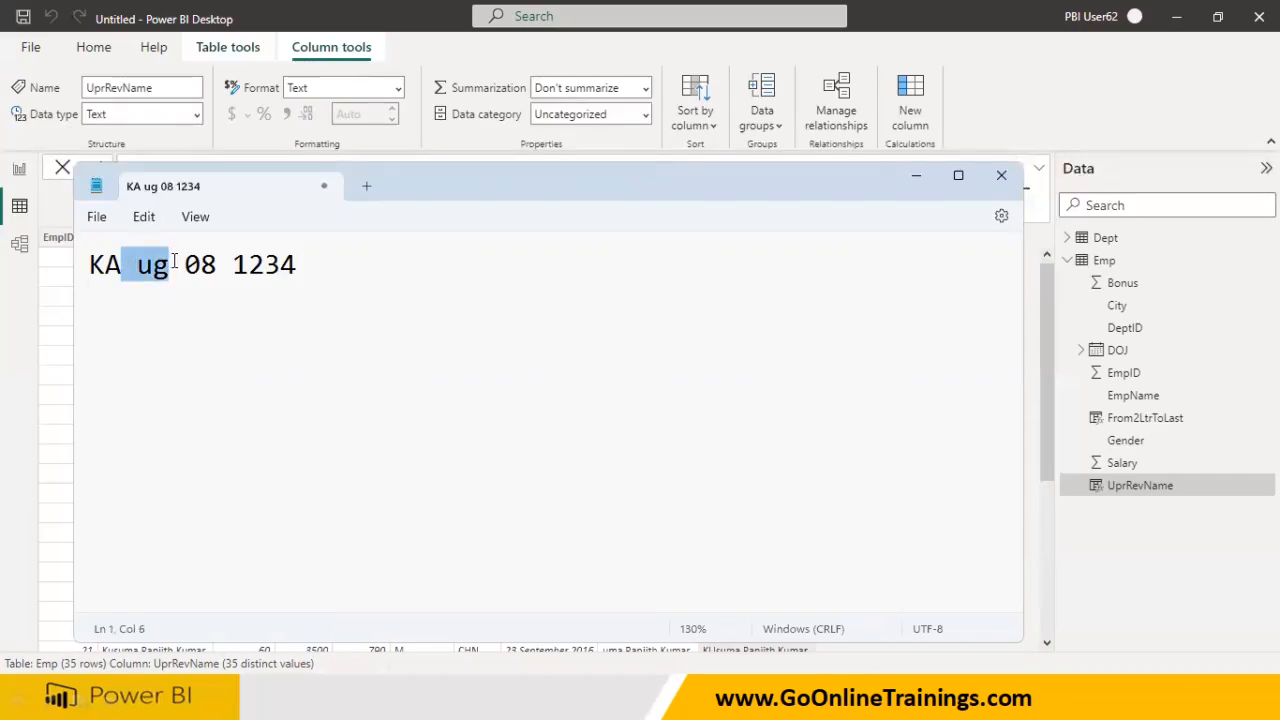
left_click(260, 289)
left_click_drag(320, 254, 34, 250)
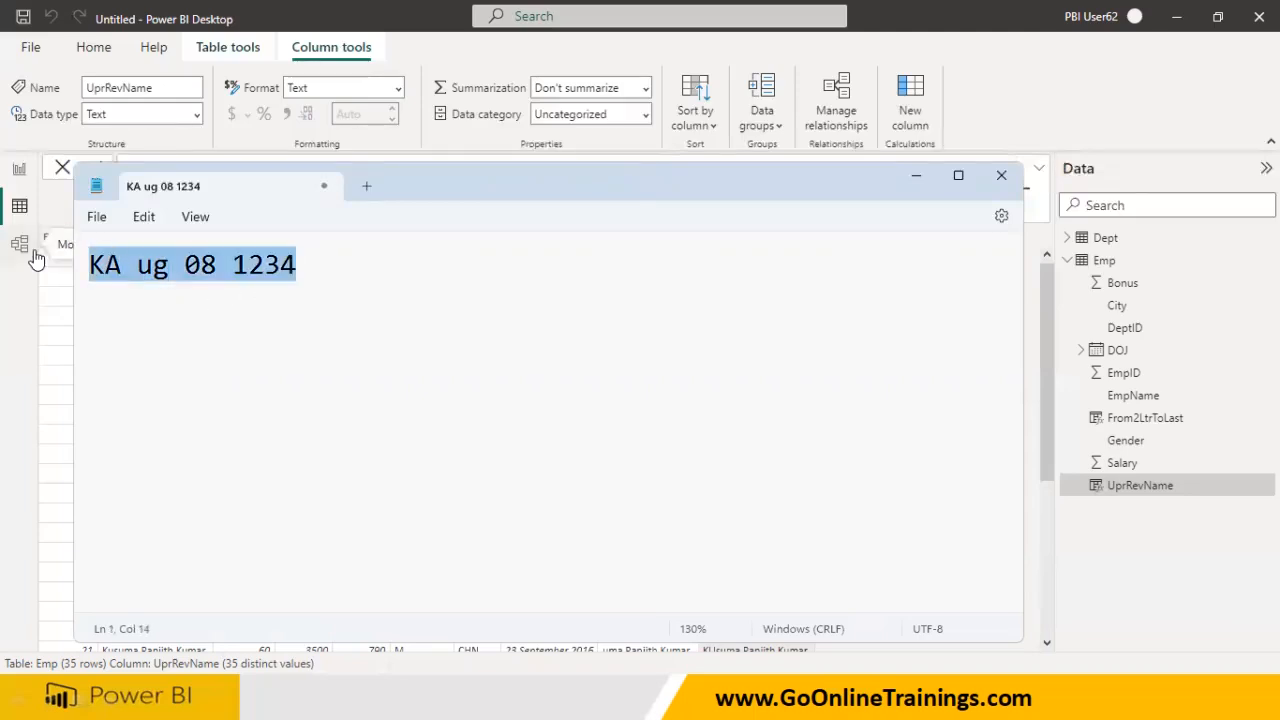
left_click(160, 346)
left_click_drag(129, 268, 60, 274)
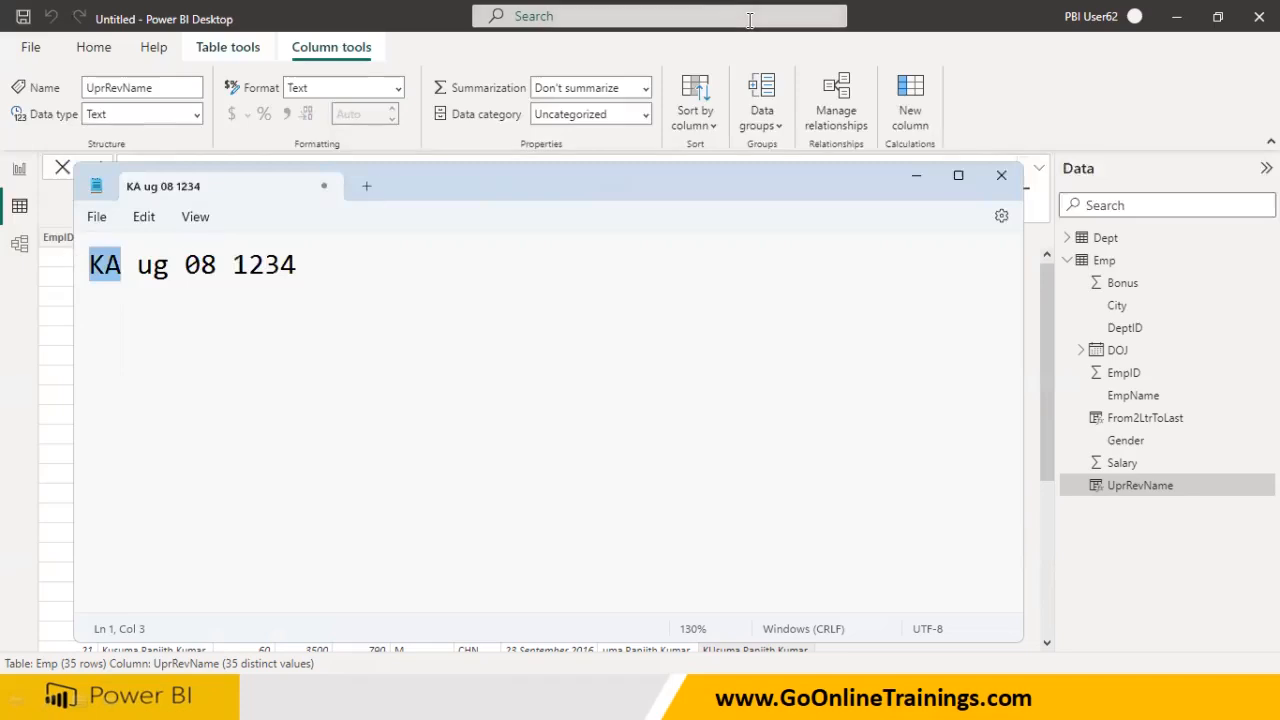
left_click(916, 175)
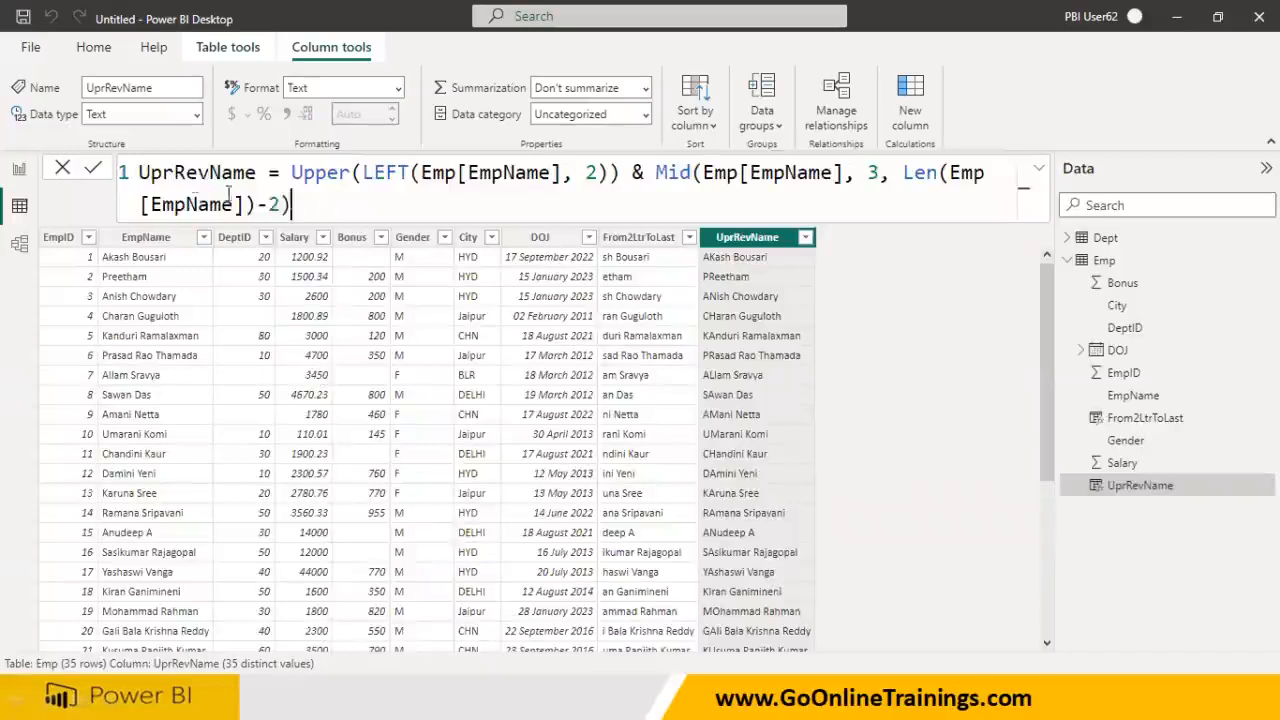
left_click_drag(292, 205, 126, 174)
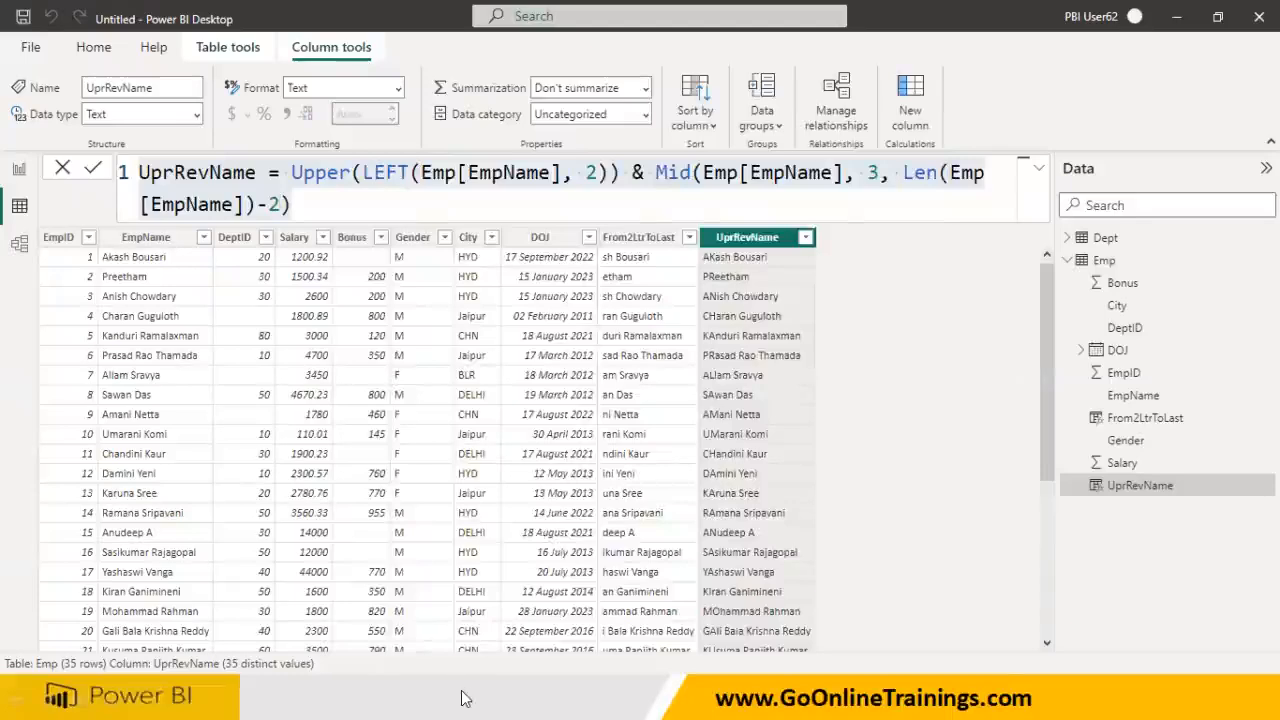
key("super")
- Bring Notepad back and replace the sample line with 'KA_Emp_20230323'
left_click(888, 698)
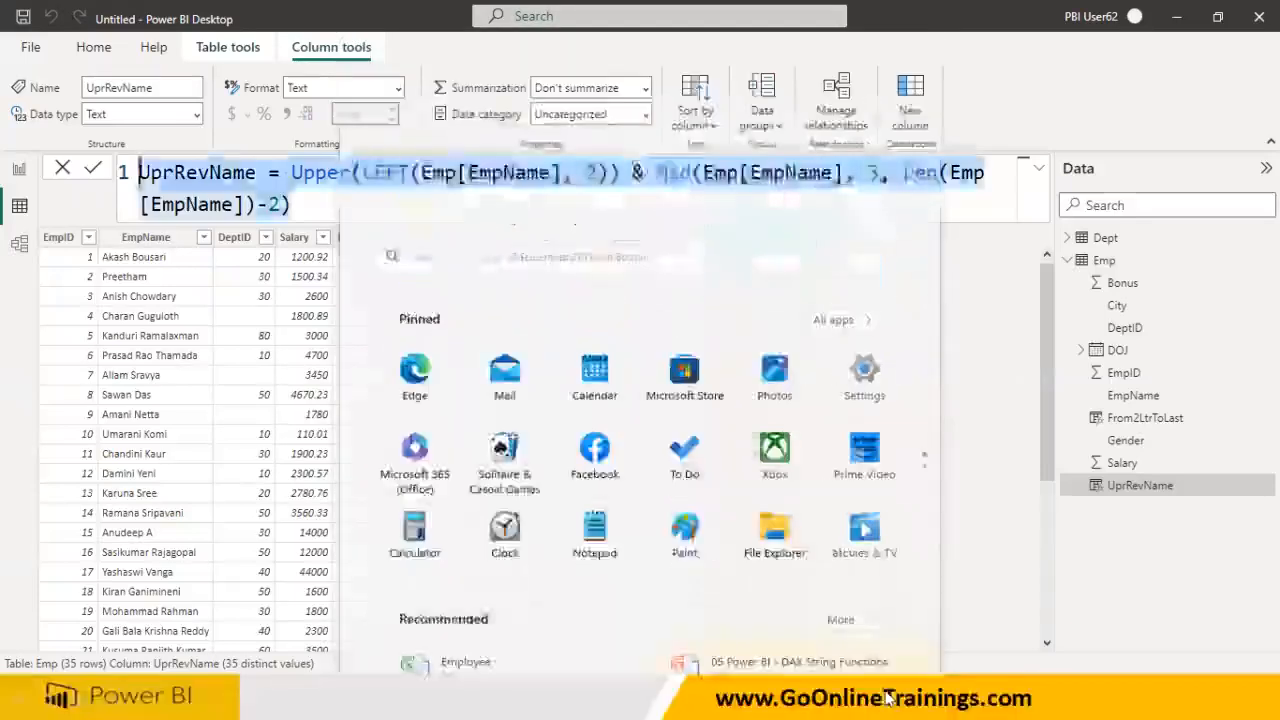
key("super")
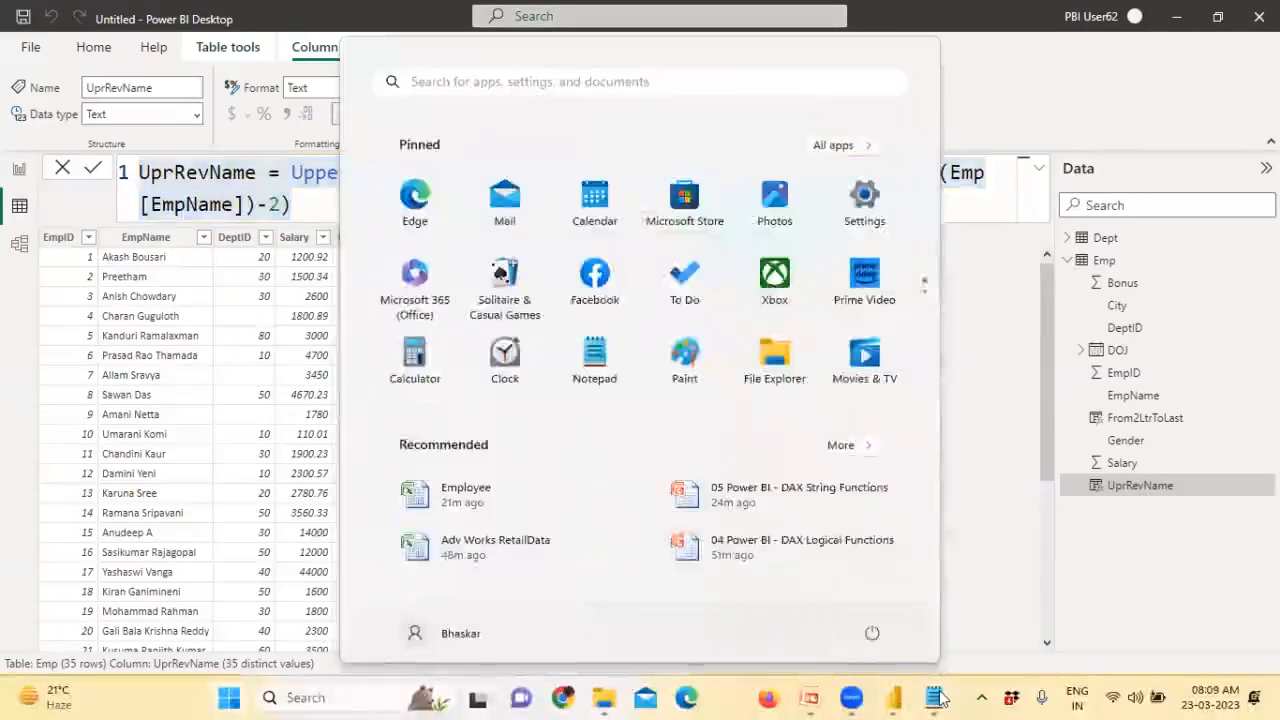
left_click(936, 698)
left_click_drag(354, 266, 45, 265)
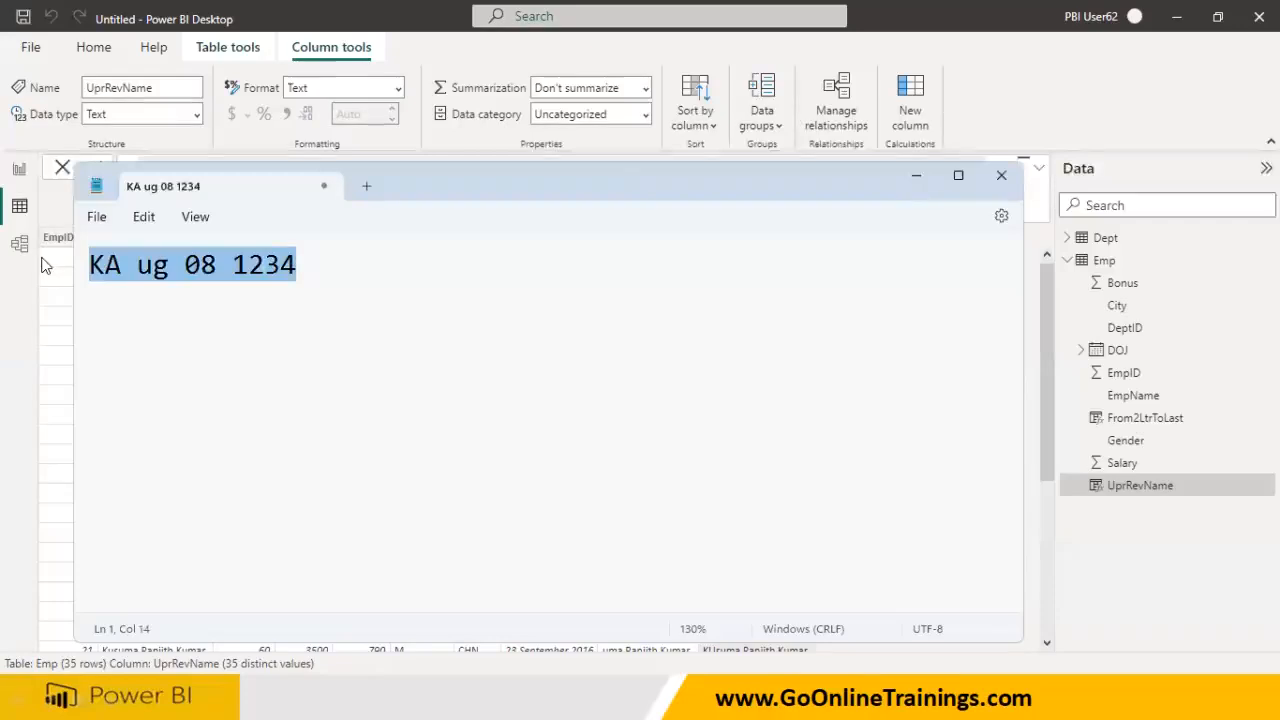
type("KA_")
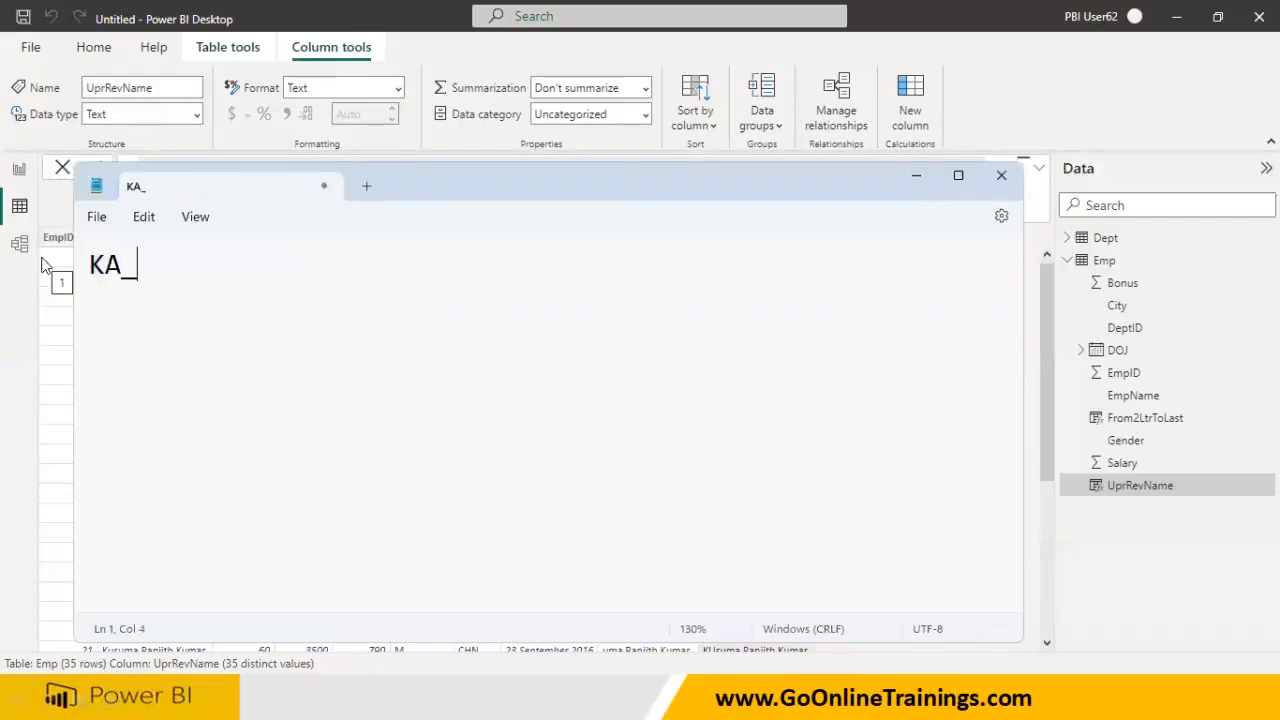
type("Emp_")
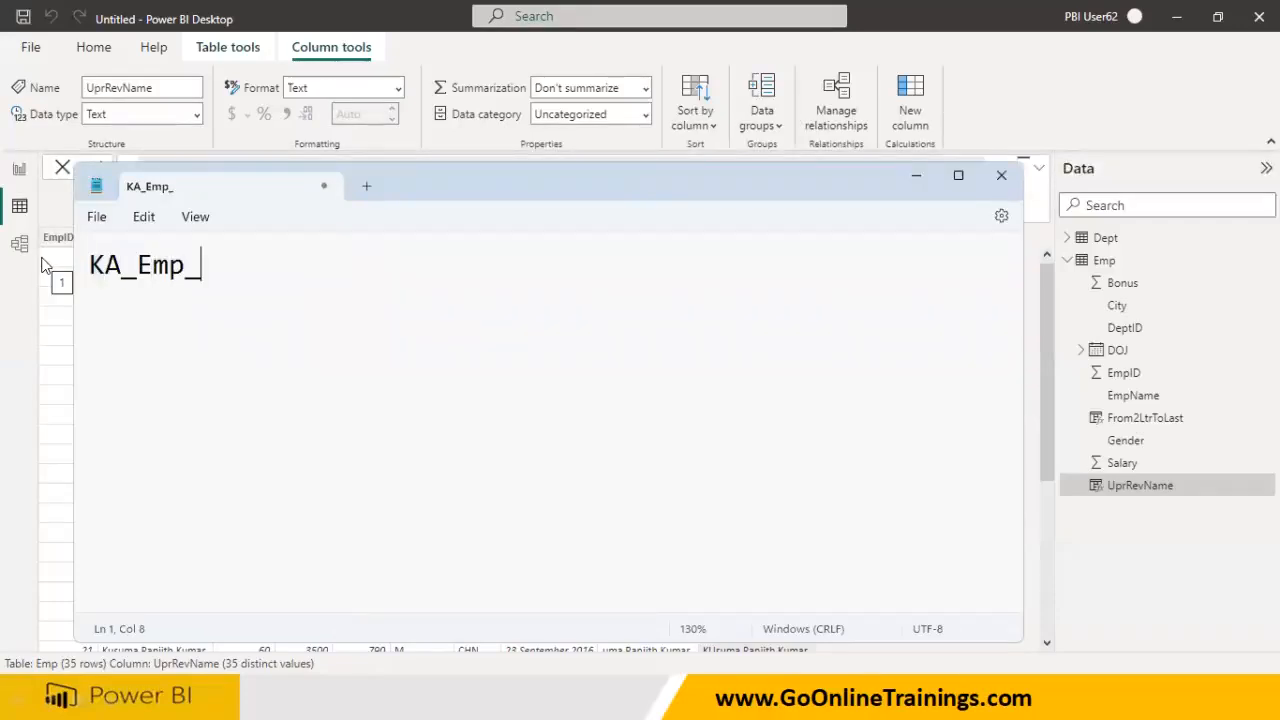
type("200")
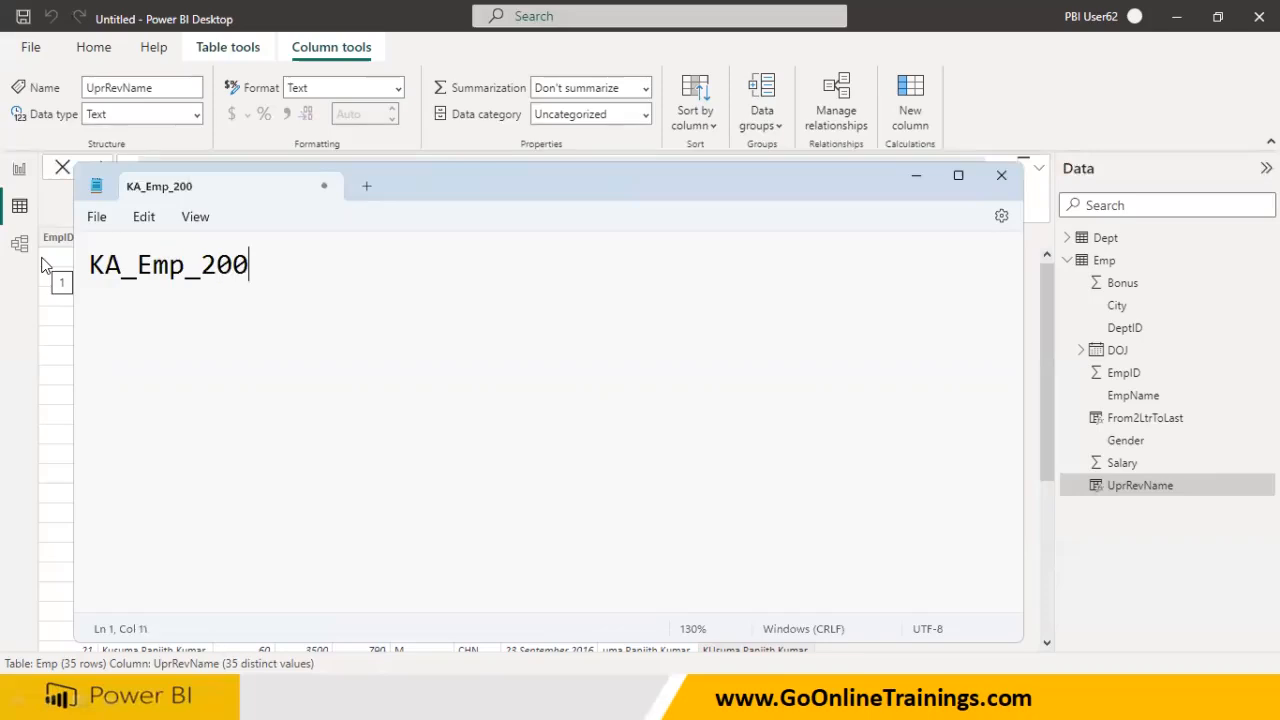
key("BackSpace")
key("BackSpace")
type("200")
key("BackSpace")
key("BackSpace")
key("BackSpace")
key("BackSpace")
key("BackSpace")
key("BackSpace")
key("BackSpace")
key("BackSpace")
key("BackSpace")
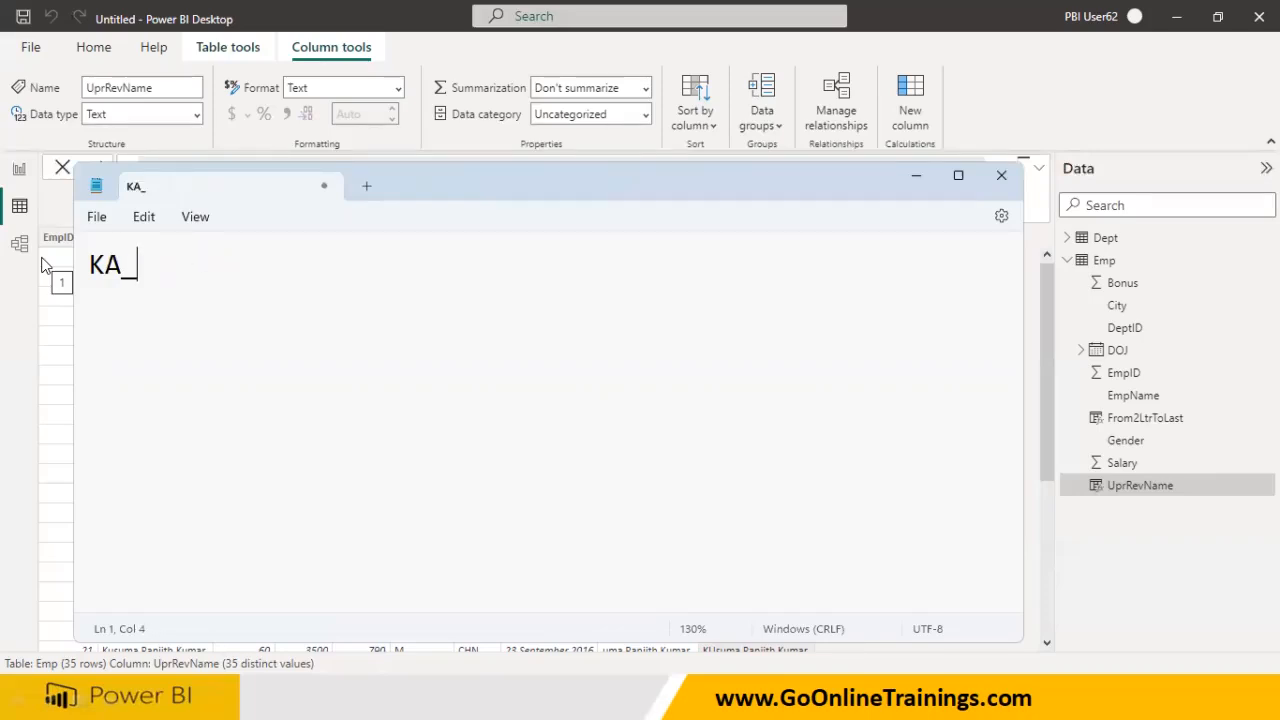
key("shift+Left")
key("shift+Left")
key("Right")
type("_Emp_2023")
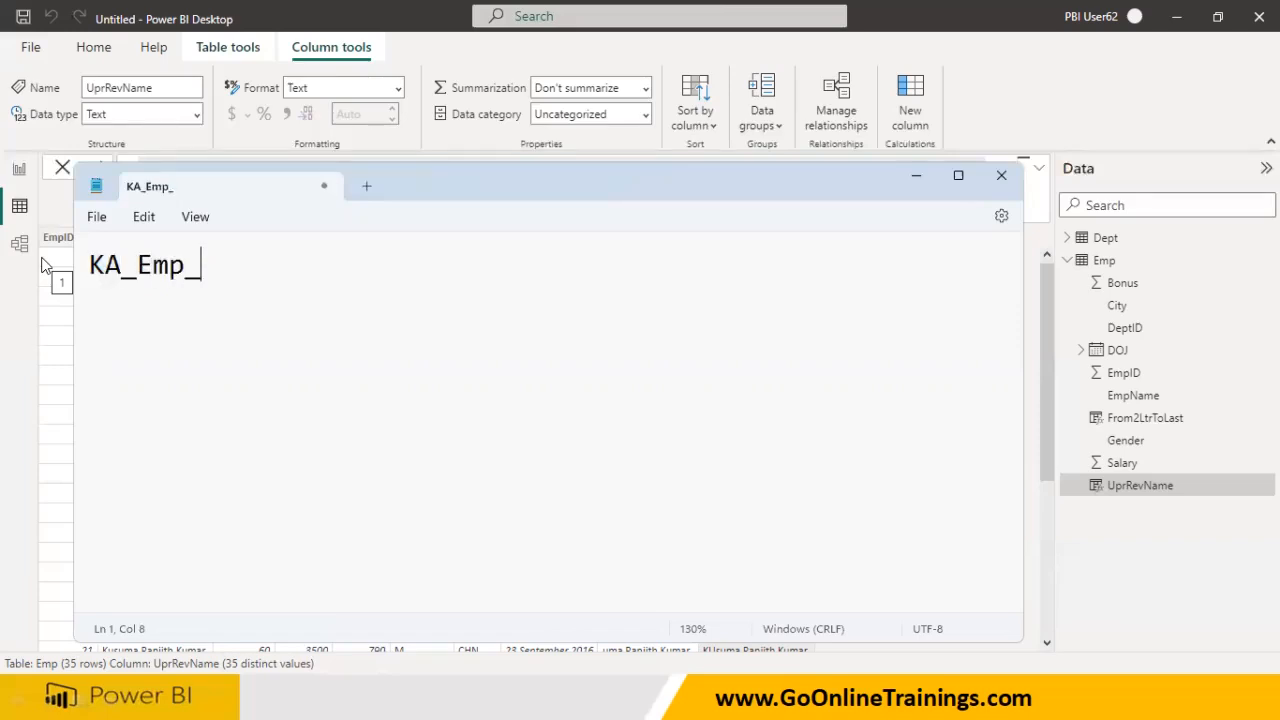
type("122")
key("BackSpace")
key("BackSpace")
key("BackSpace")
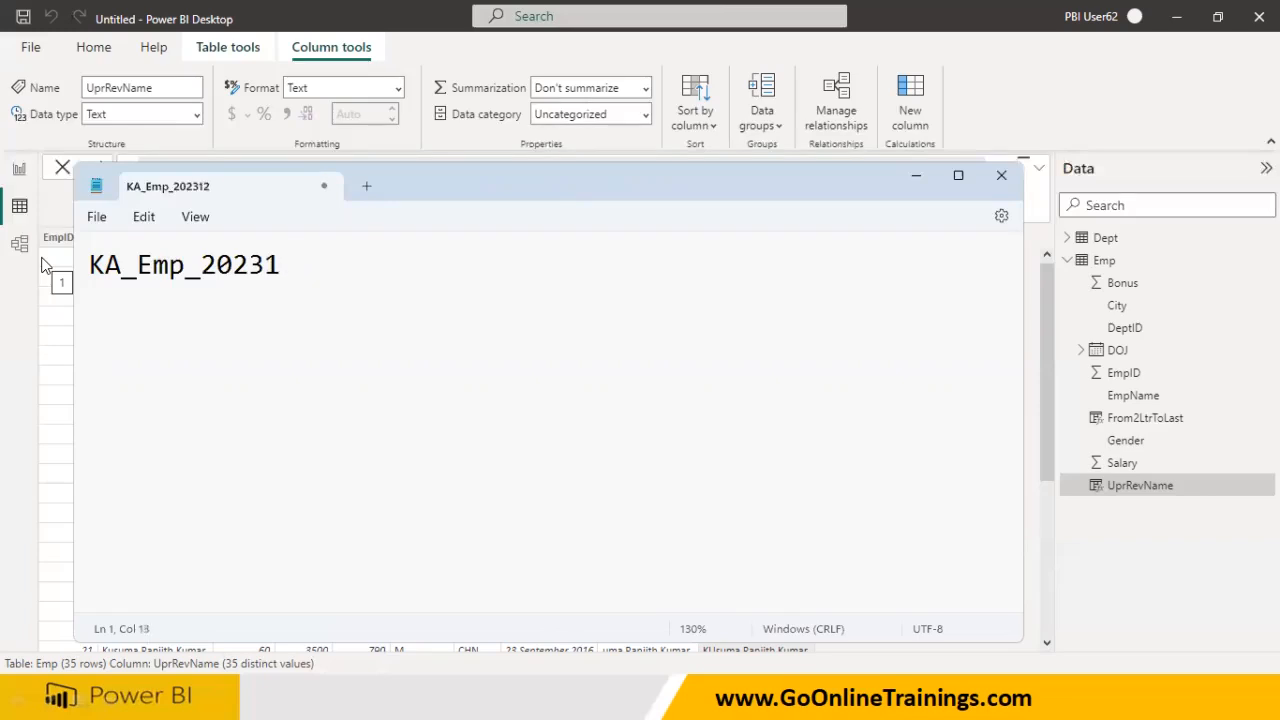
type("0323")
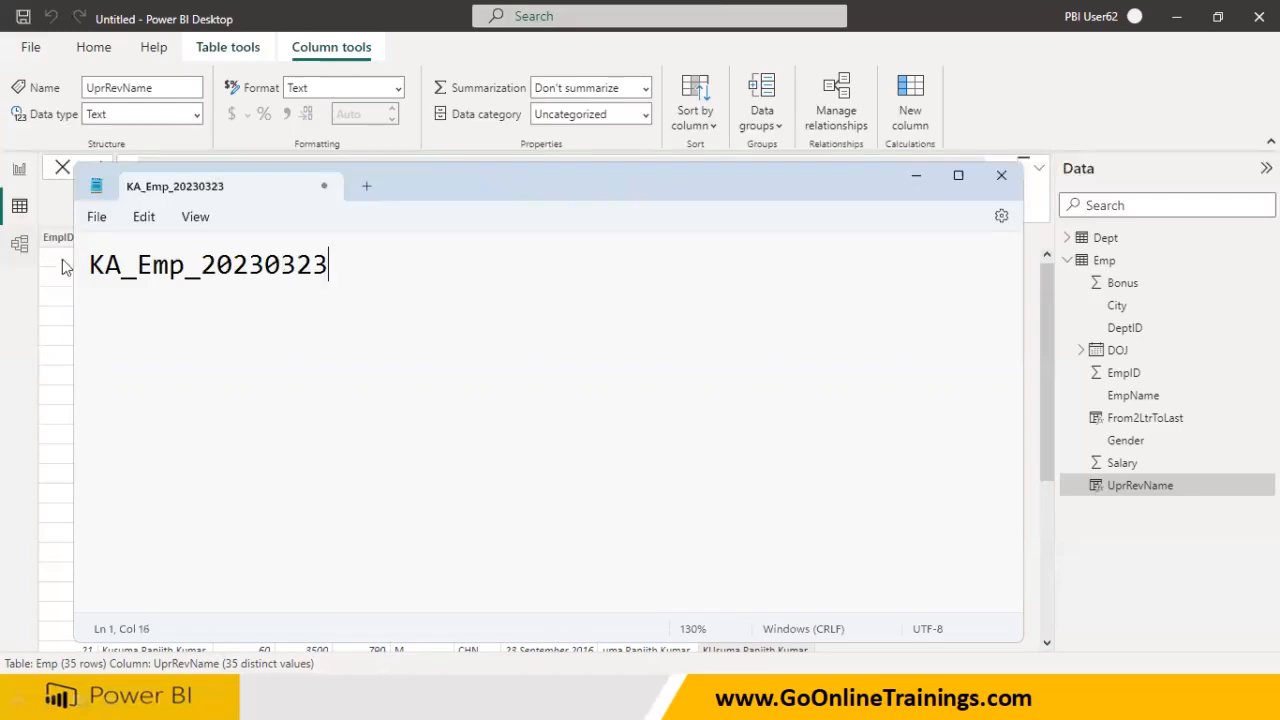
- Select the leading 'KA', then the whole KA_Emp_20230323 line
key("Home")
key("shift+Right")
key("shift+Right")
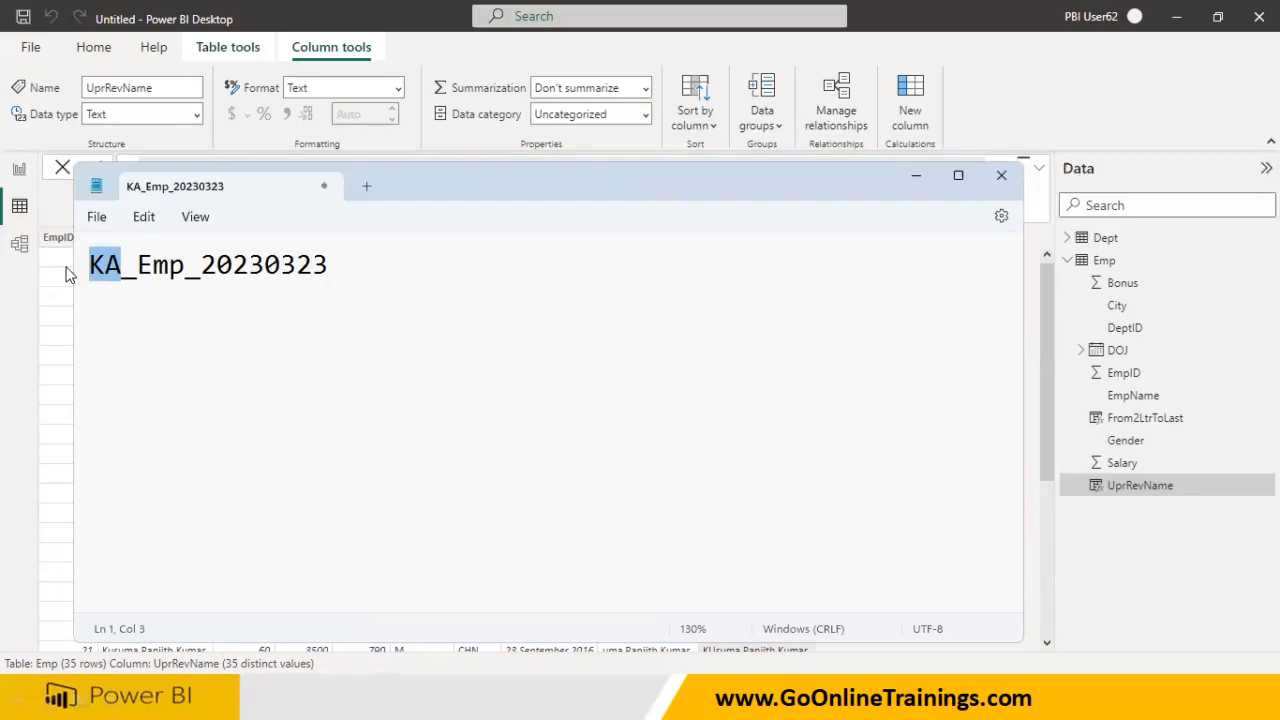
key("ctrl+a")
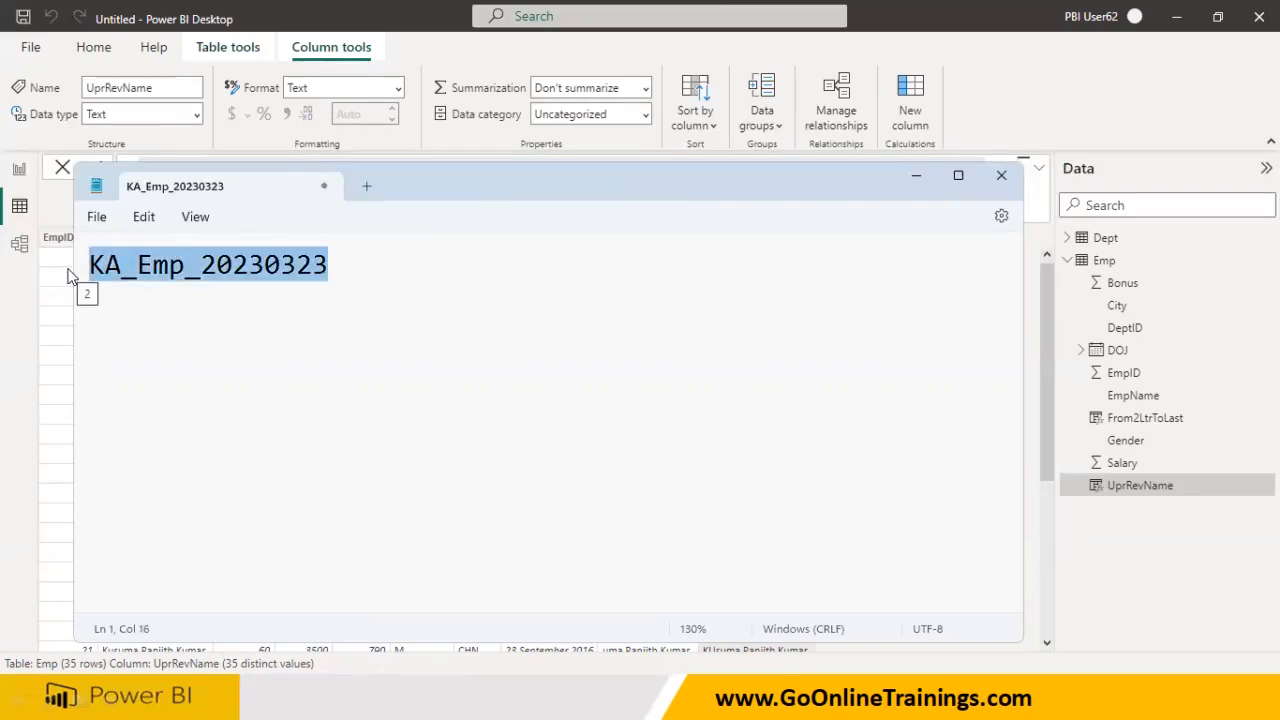
- Switch between Notepad and the Power BI Emp table, ending with the Start menu open
left_click(58, 405)
left_click(60, 194)
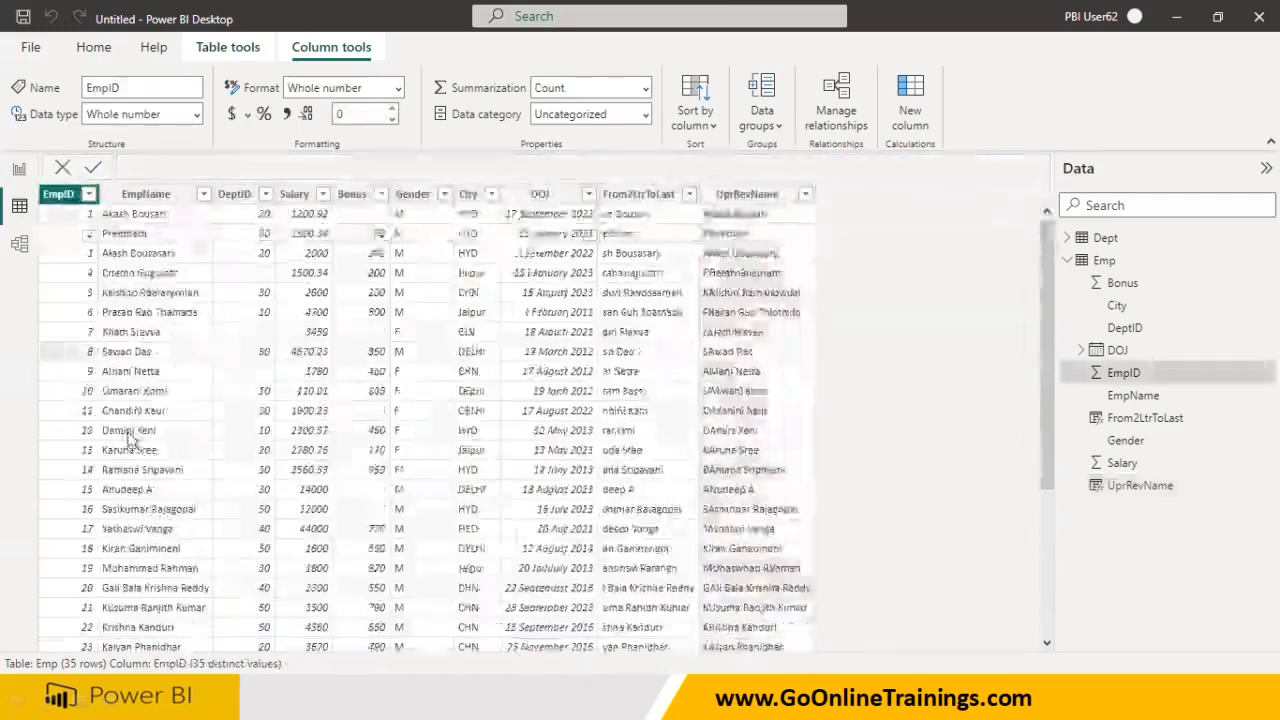
key("super")
left_click(920, 697)
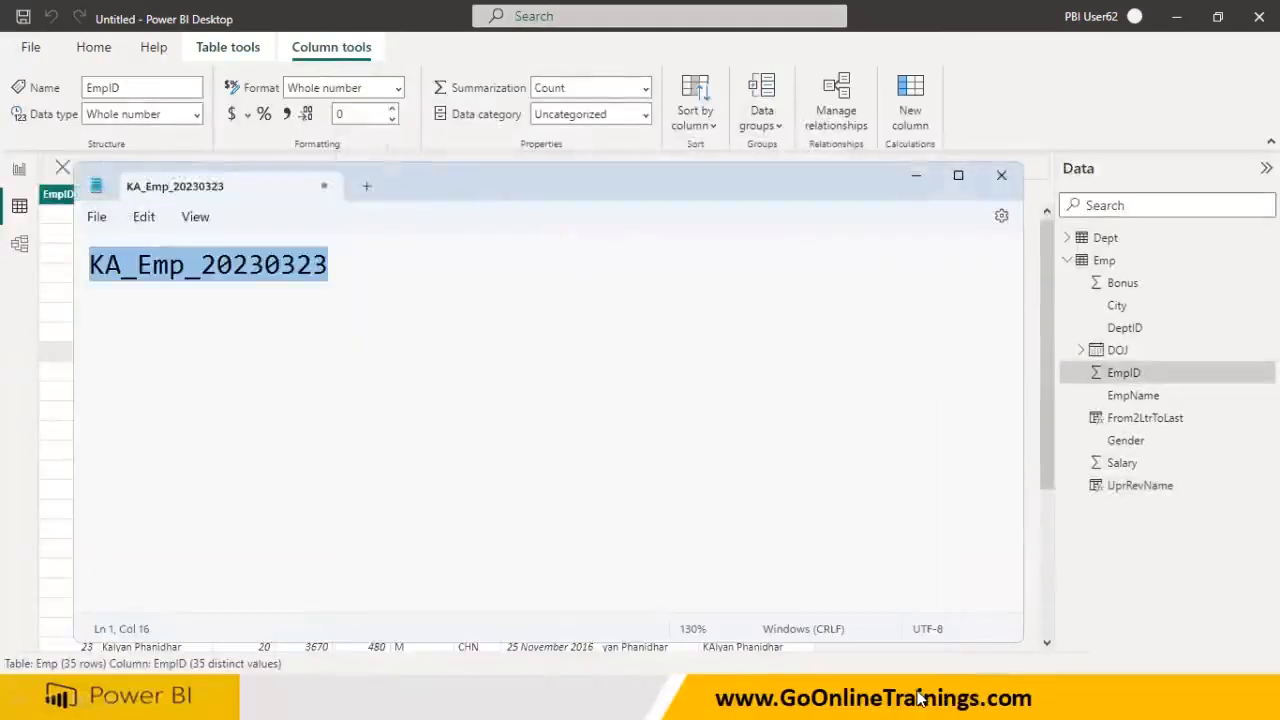
key("super")
left_click(897, 700)
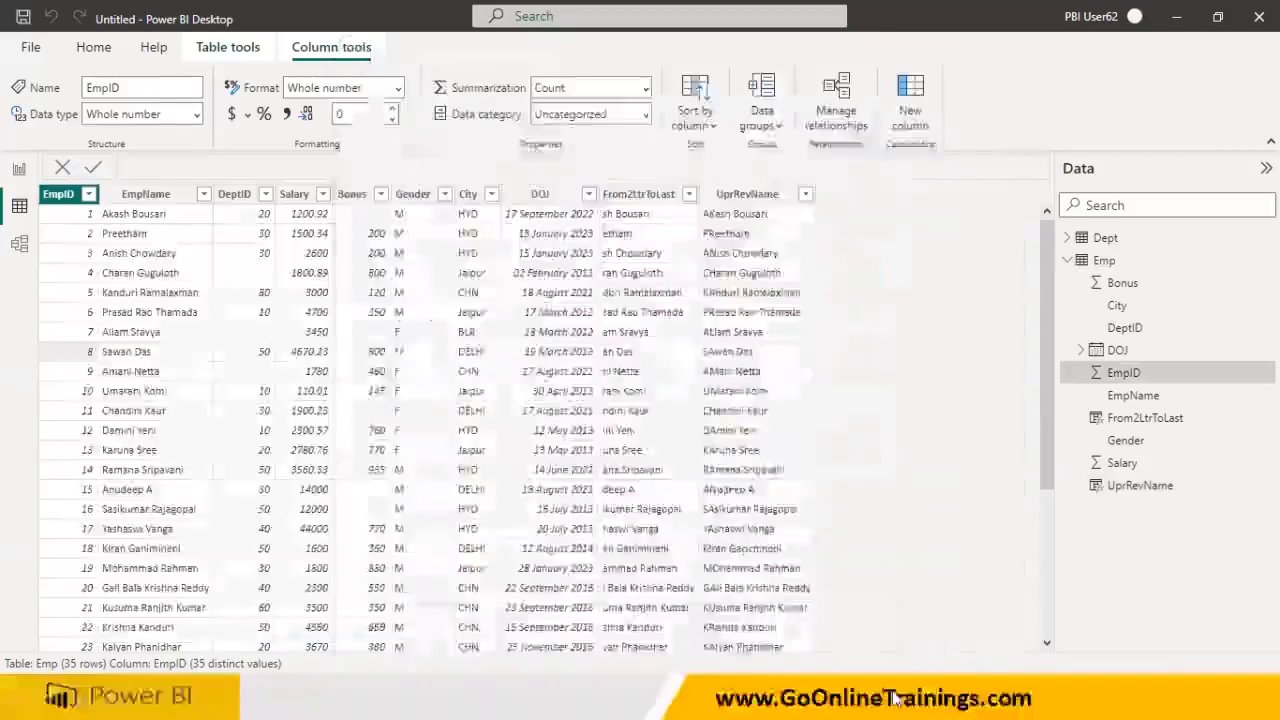
key("super")
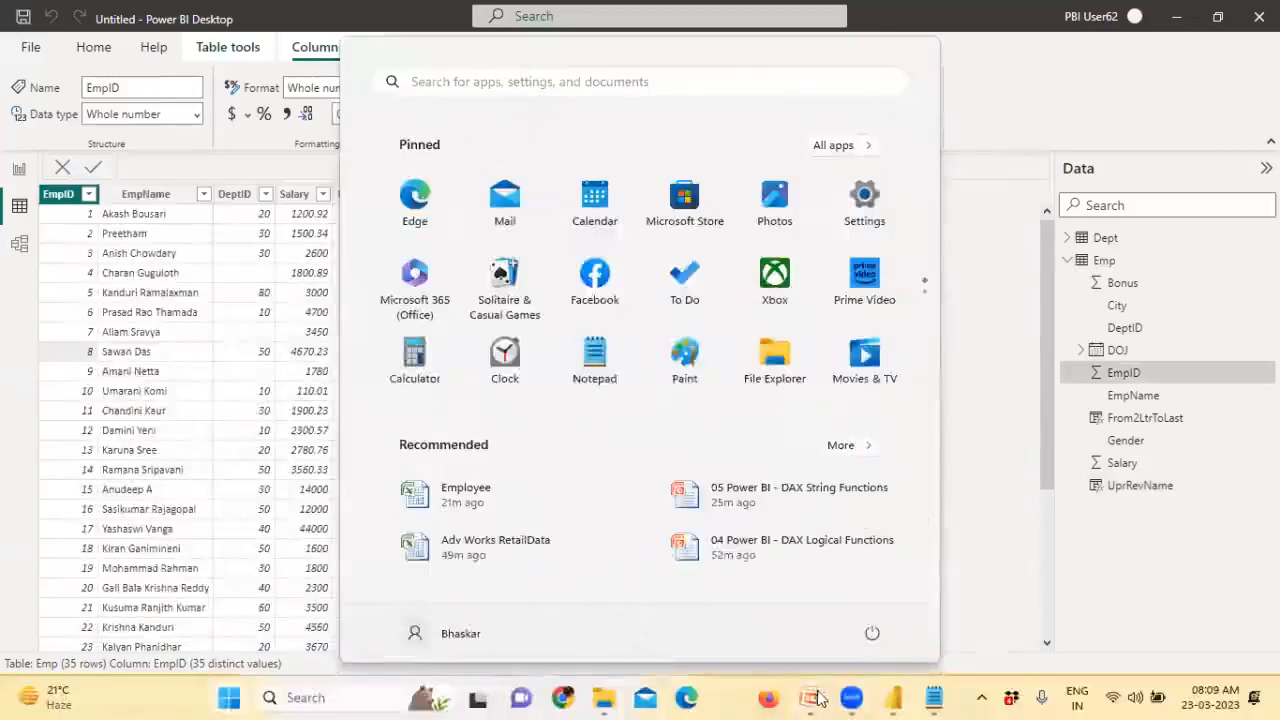
- Return to the PowerPoint slide show and advance one slide from Interview Qns
mouse_move(818, 697)
left_click(886, 606)
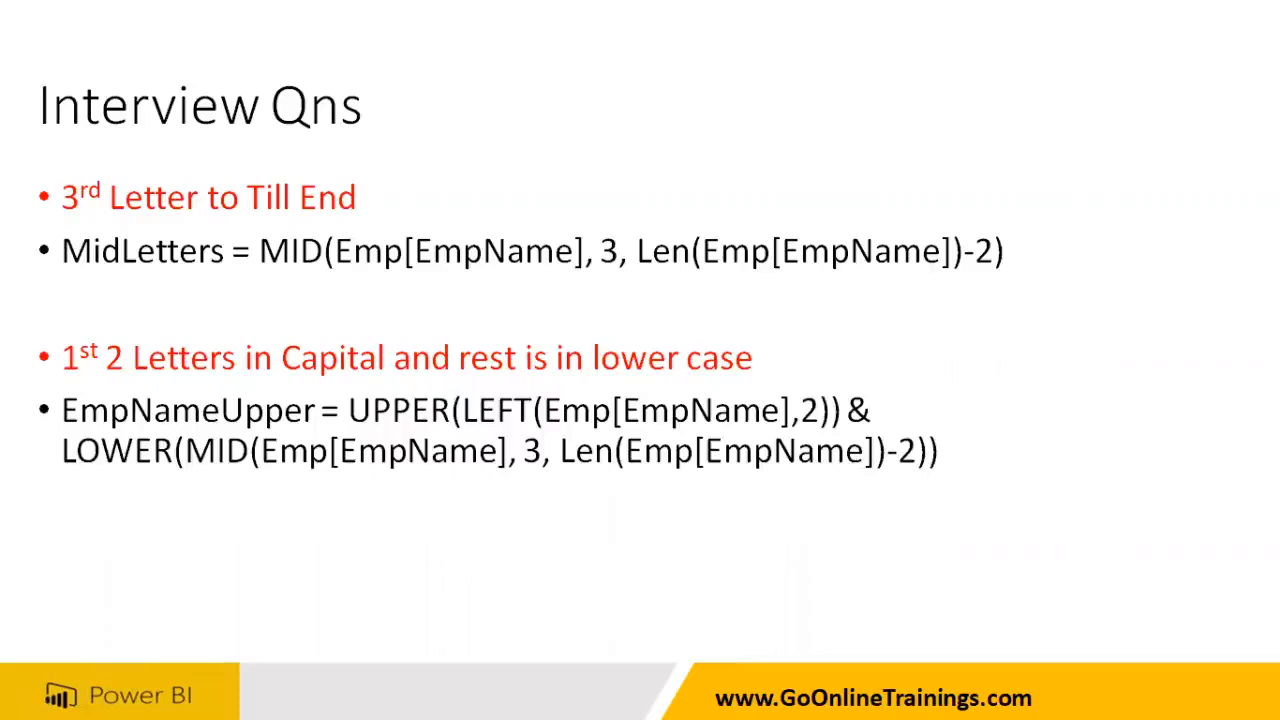
key("Right")
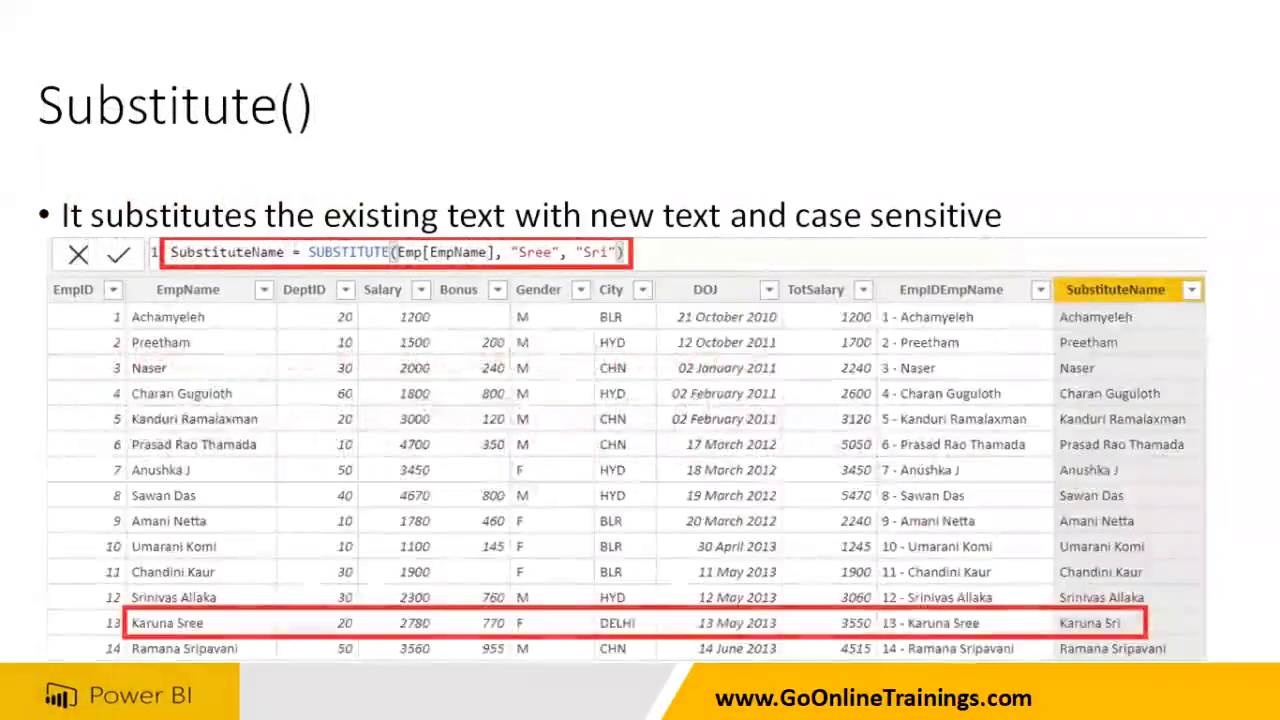
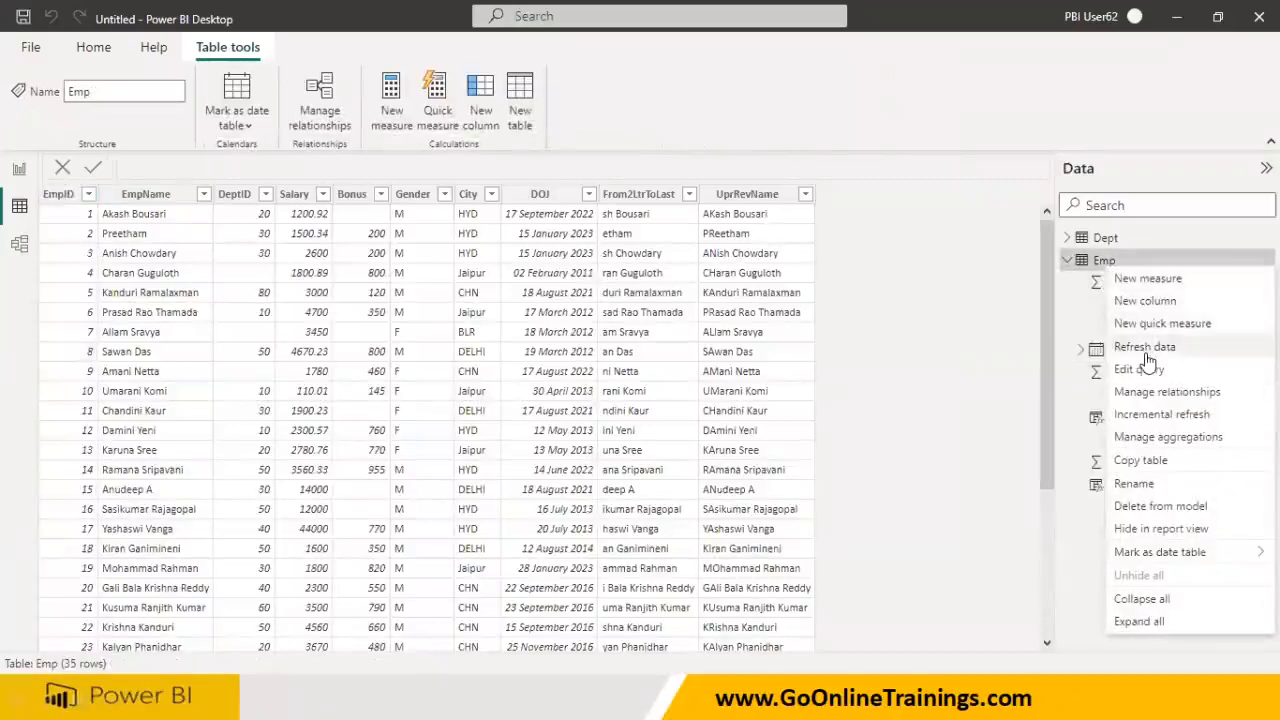
- Create a RevName column in Emp with the formula SUBSTITUTE(Emp[EmpName], "Sree", "Sri")
left_click(1148, 302)
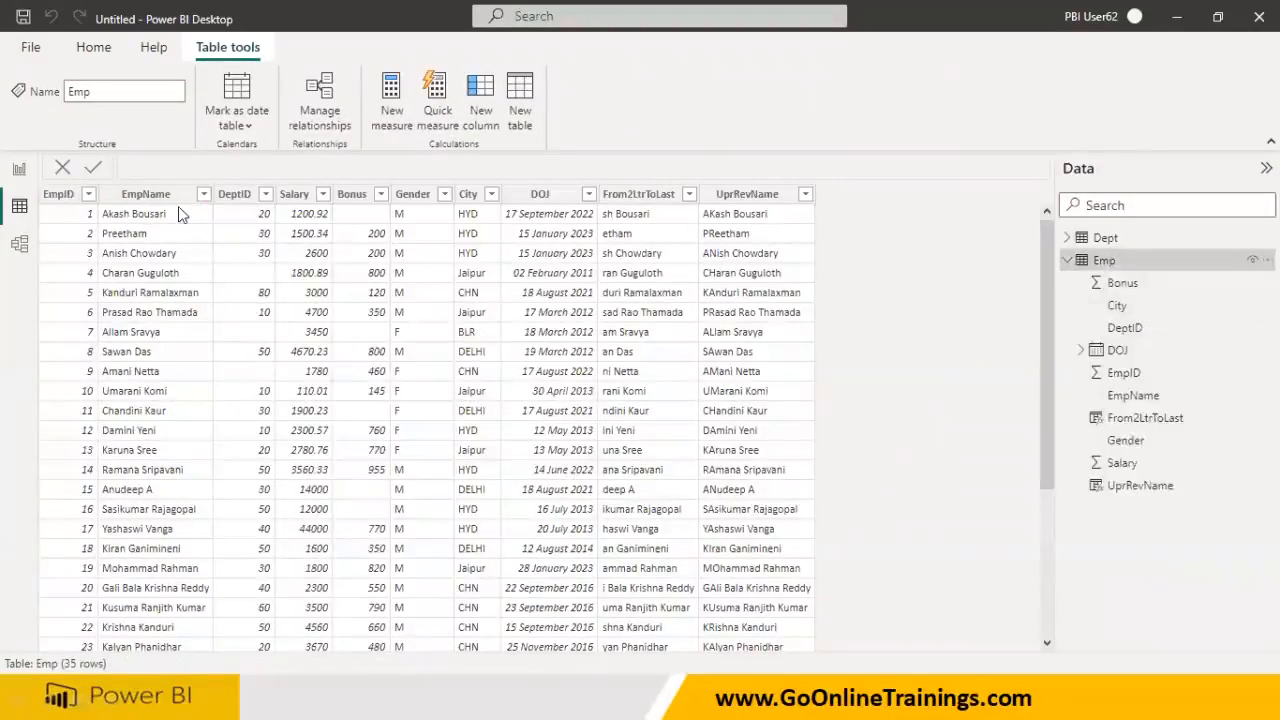
double_click(190, 172)
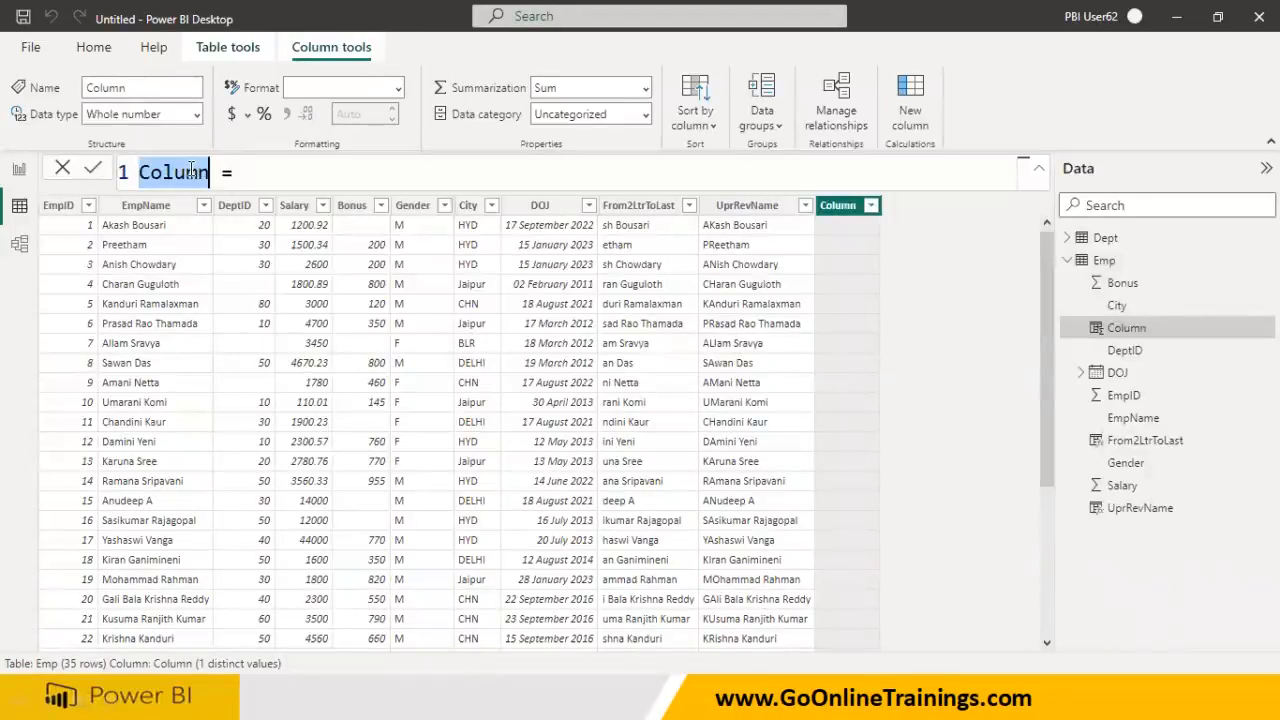
type("Re")
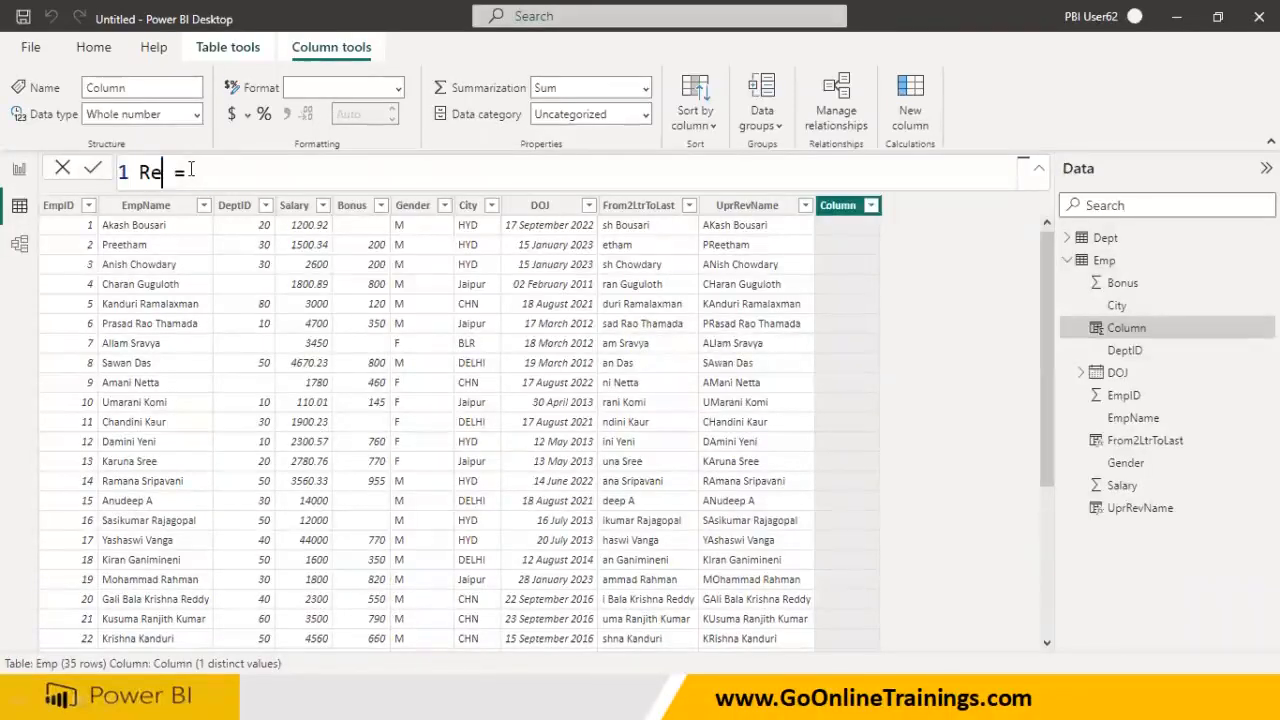
type("V")
key("BackSpace")
type("vName")
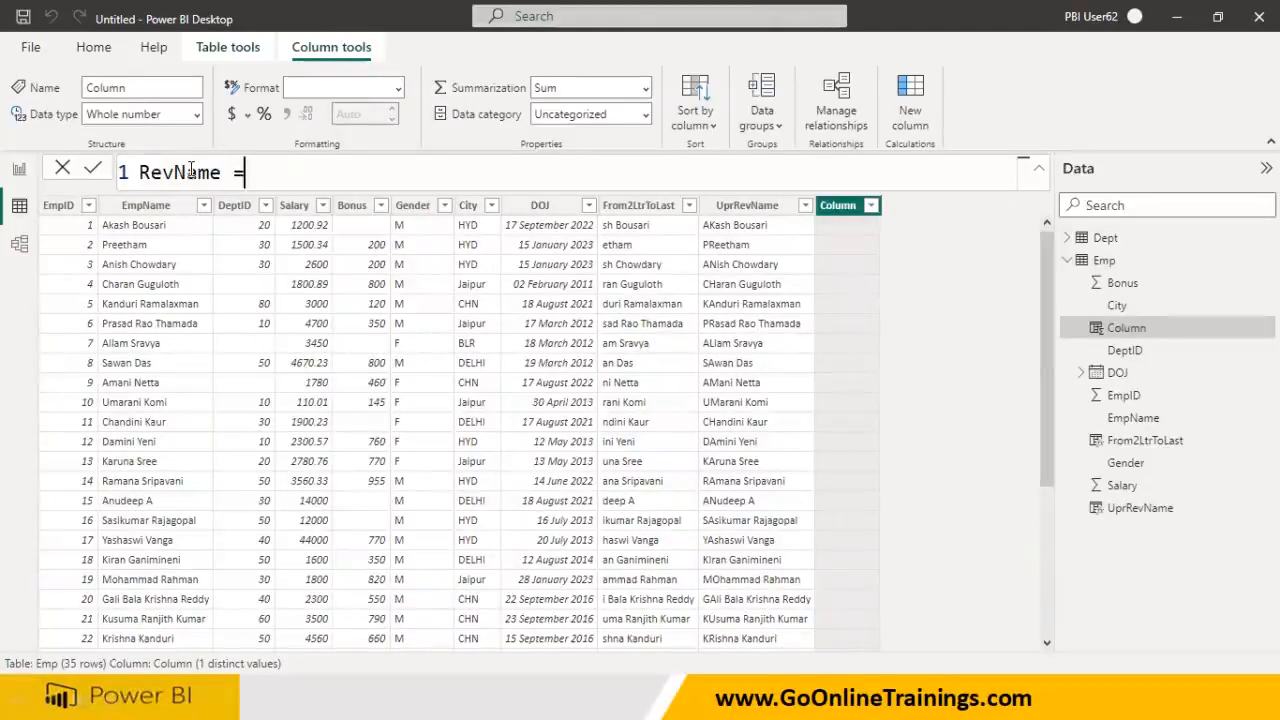
type(" = Subs")
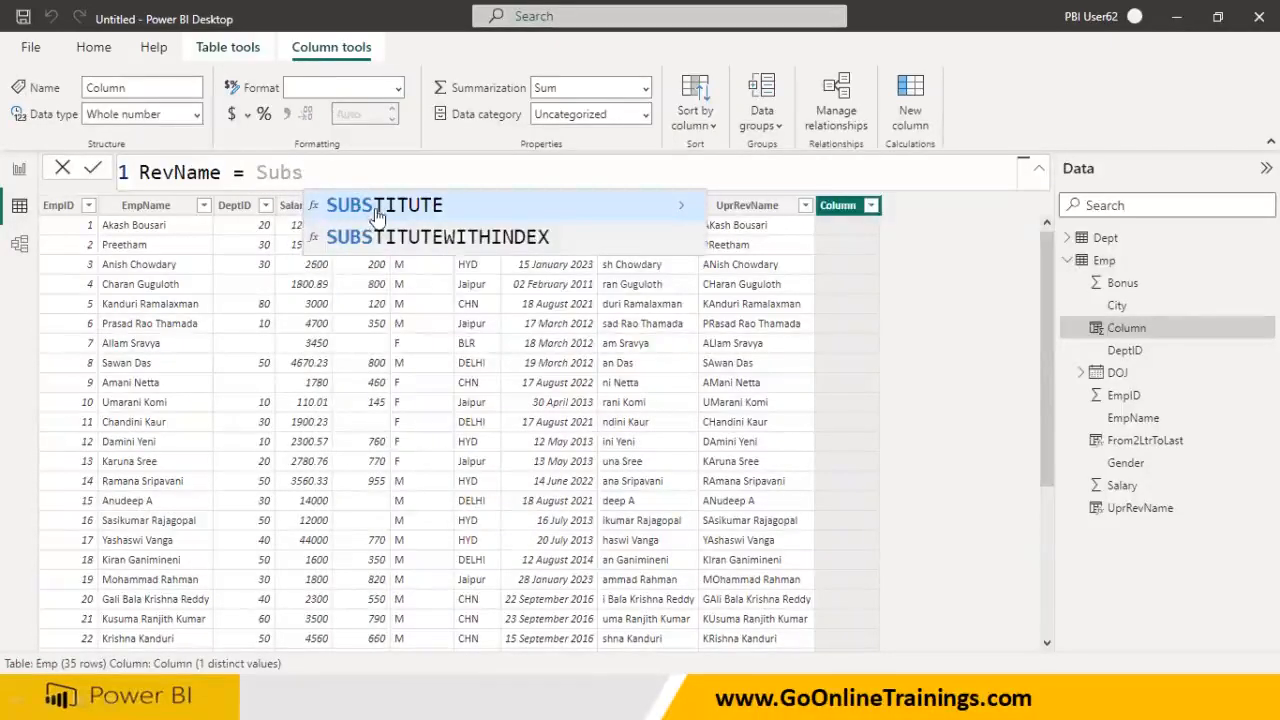
left_click(375, 208)
type("Empn")
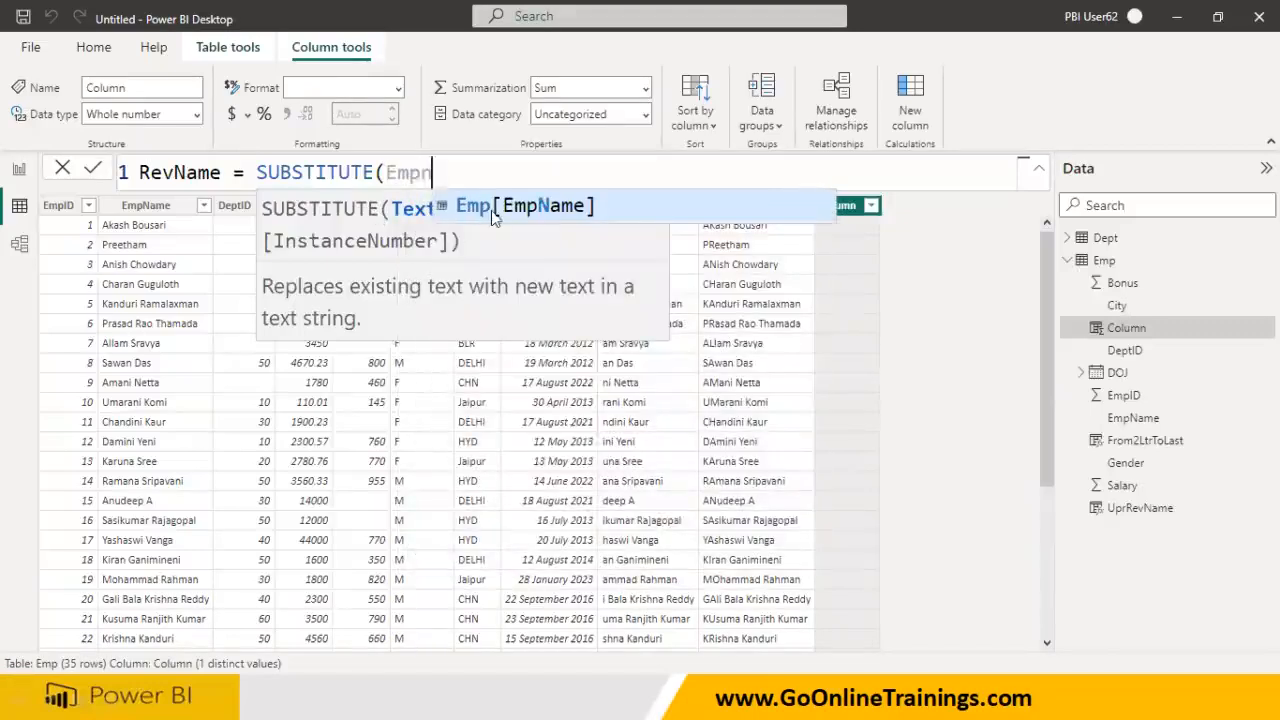
left_click(491, 208)
type(", \"Sree\", \"Sr")
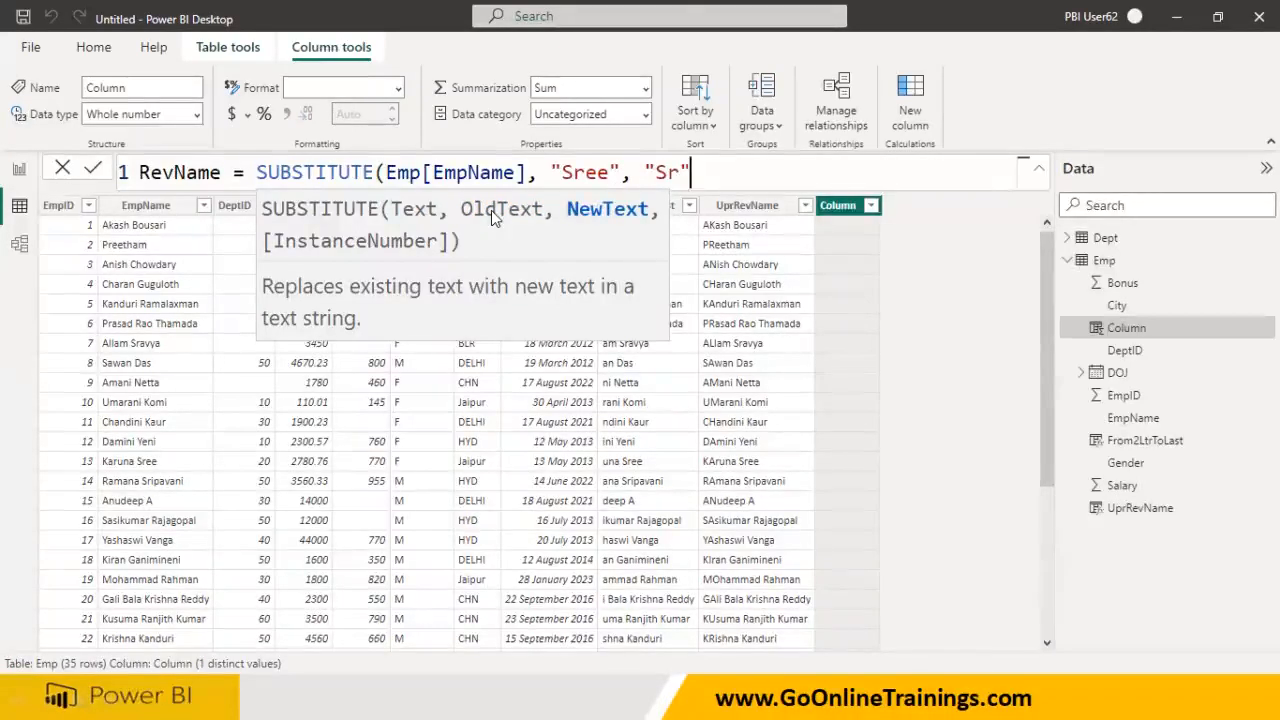
type("i\")")
key("Return")
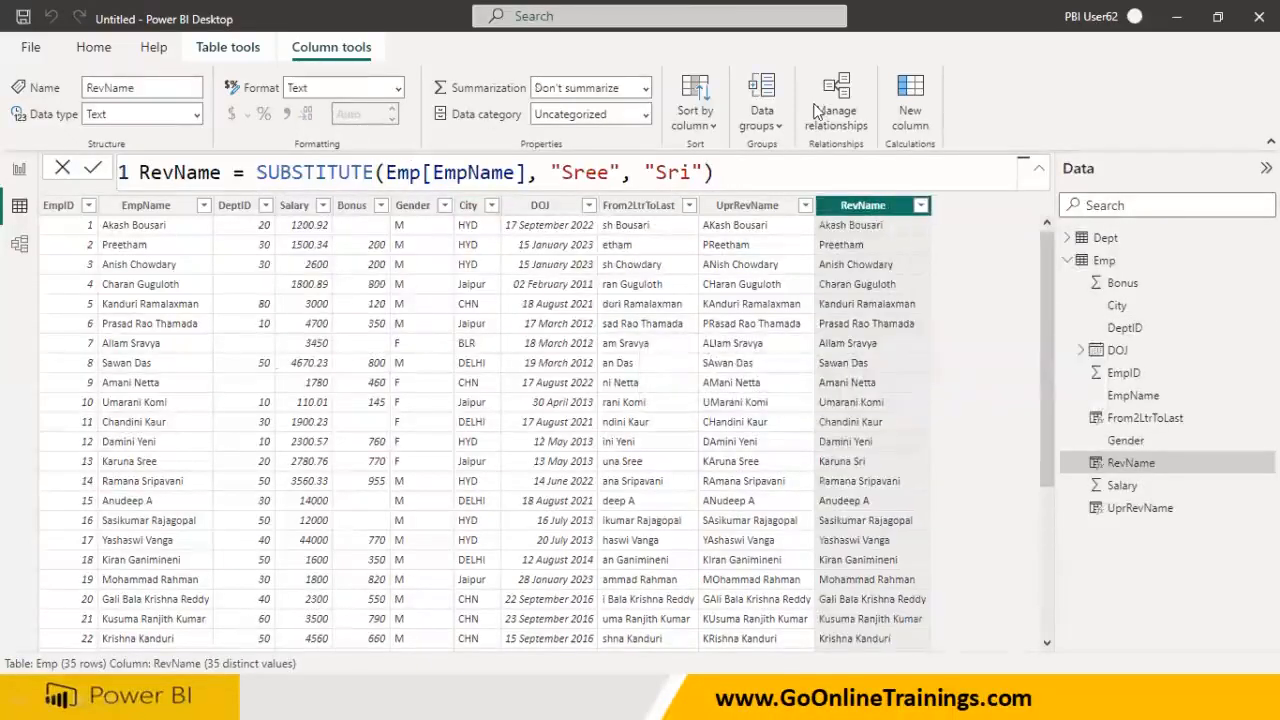
- Empty the RevName replacement argument so Sree is replaced with nothing
left_click_drag(80, 466, 876, 465)
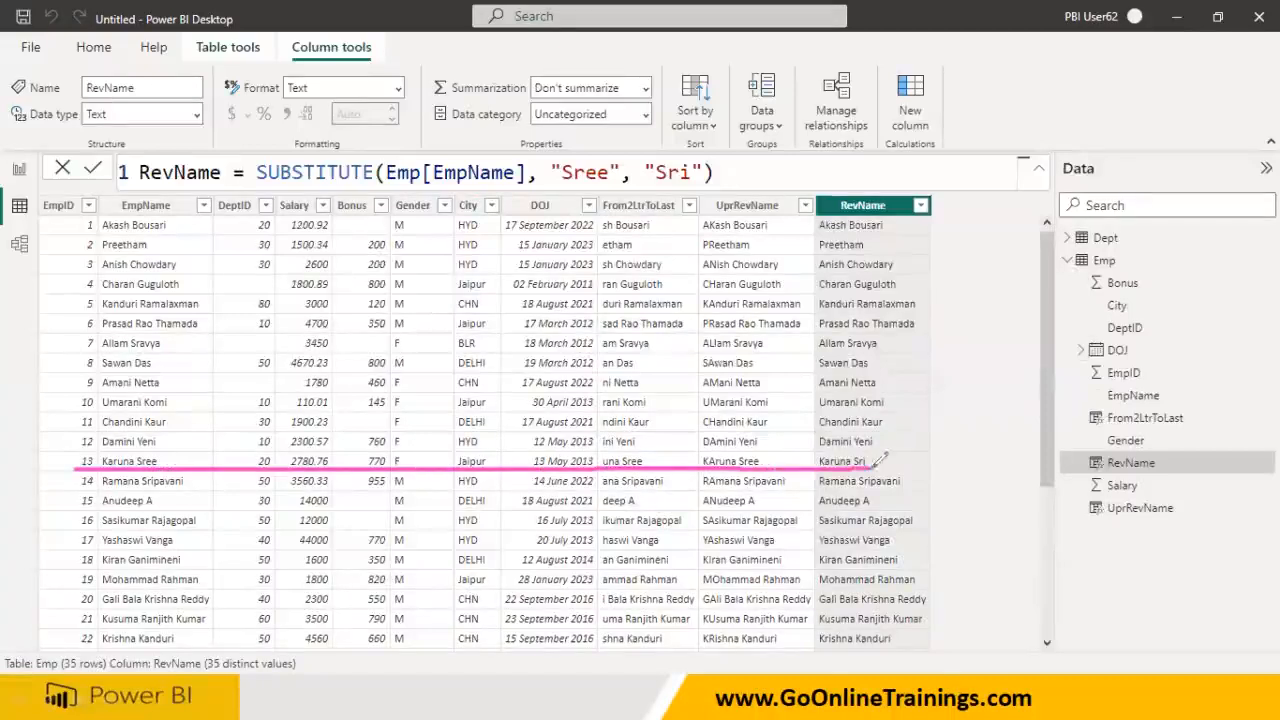
left_click_drag(656, 182, 692, 183)
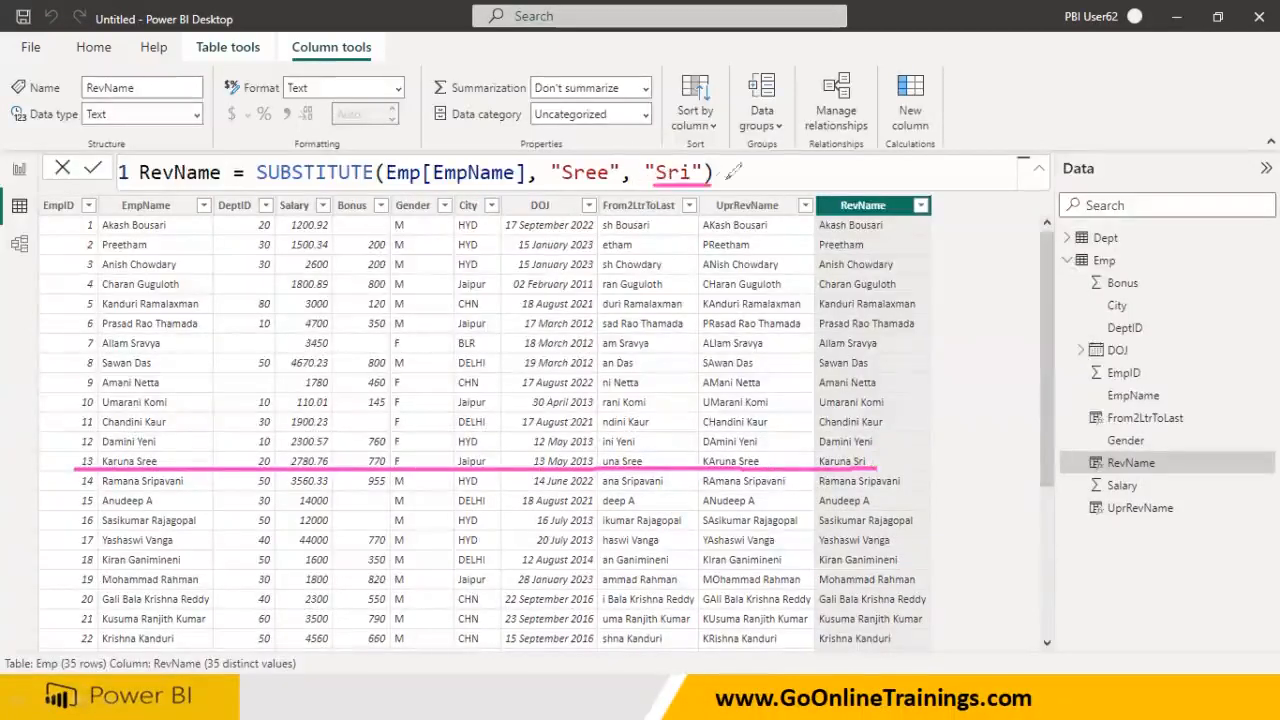
key("Escape")
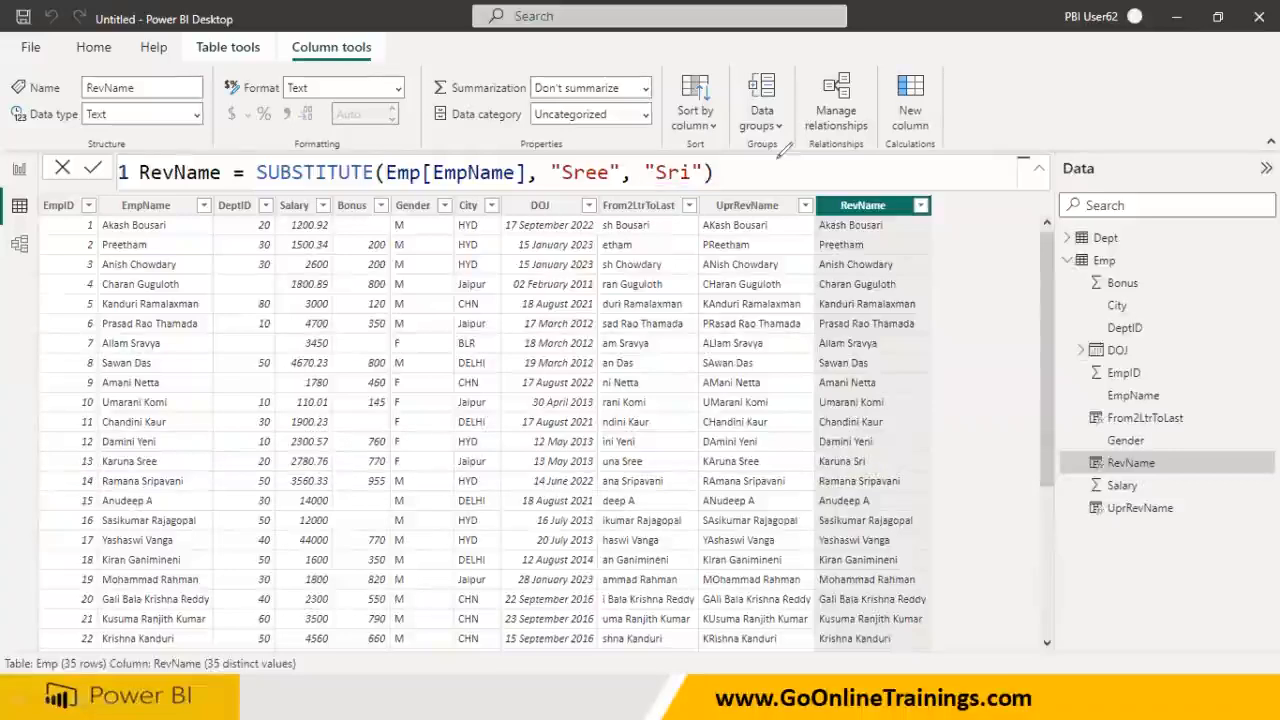
left_click(690, 173)
key("BackSpace")
key("BackSpace")
key("BackSpace")
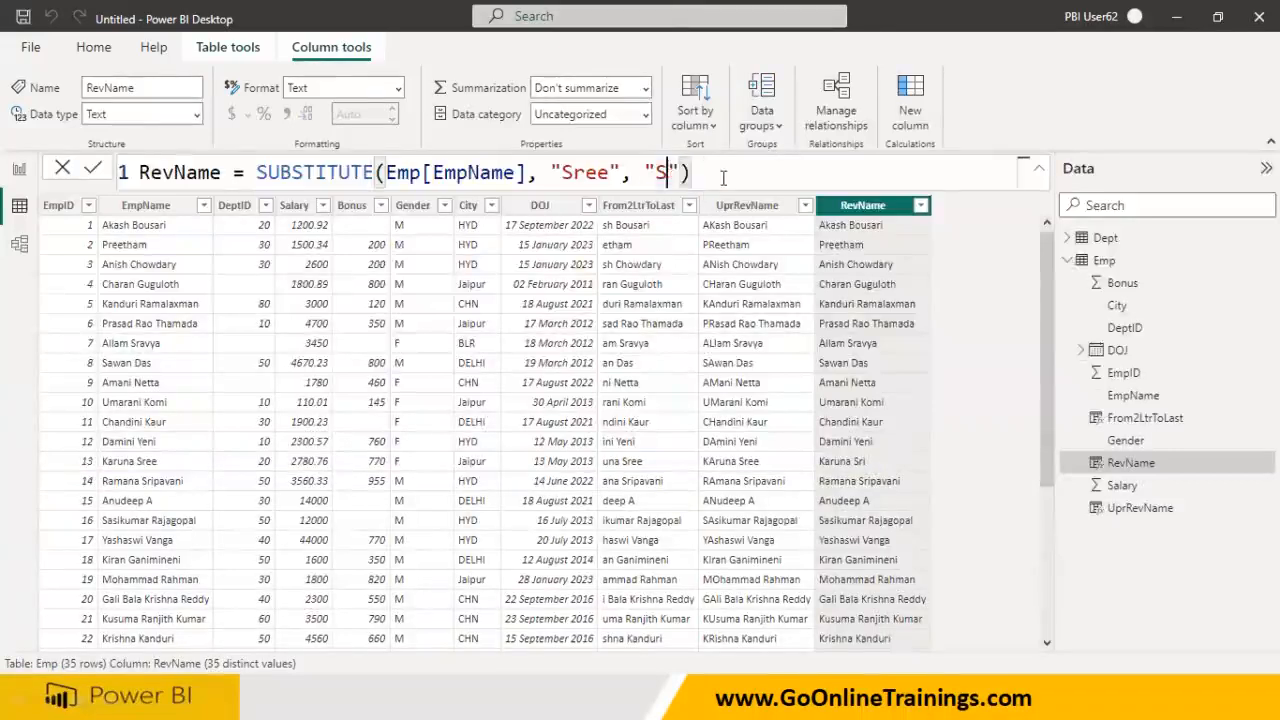
key("Return")
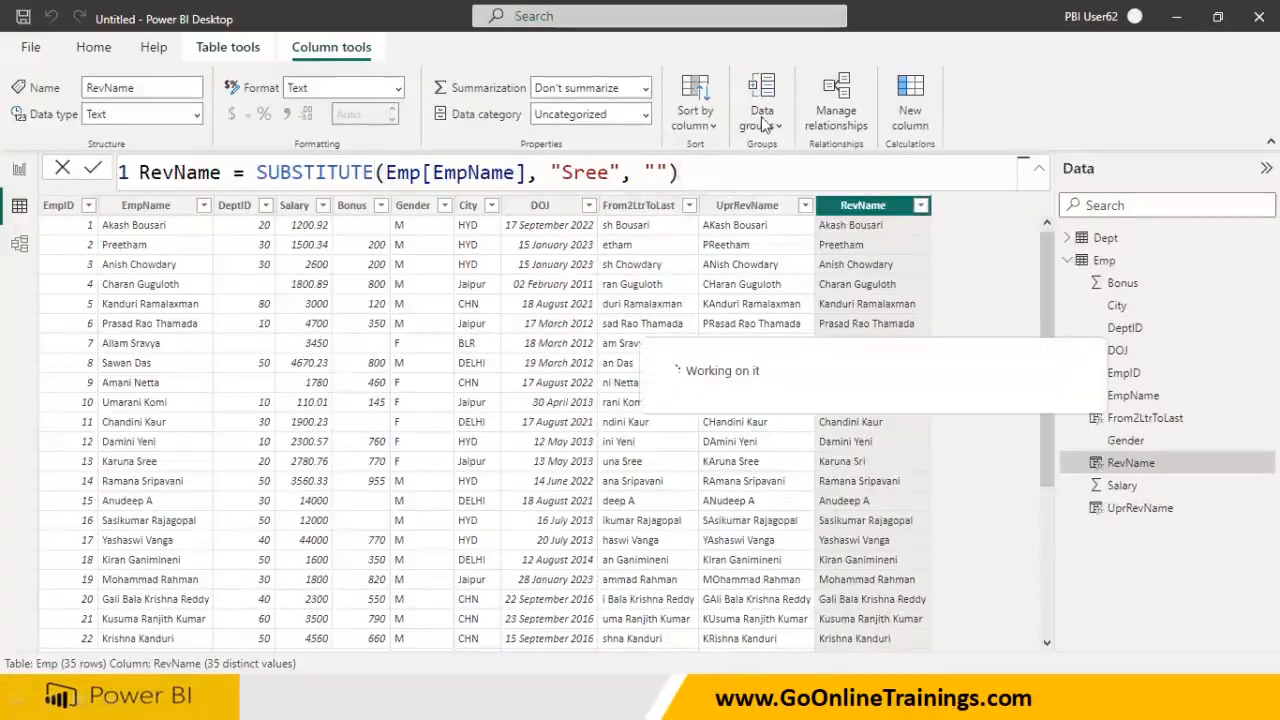
- Set the replacement text to "aaaaaaa" so row 13 shows aaaaaaa in place of Sree
left_click_drag(100, 470, 775, 466)
mouse_move(866, 458)
left_mouse_down()
mouse_move(805, 446)
mouse_move(820, 466)
left_mouse_up()
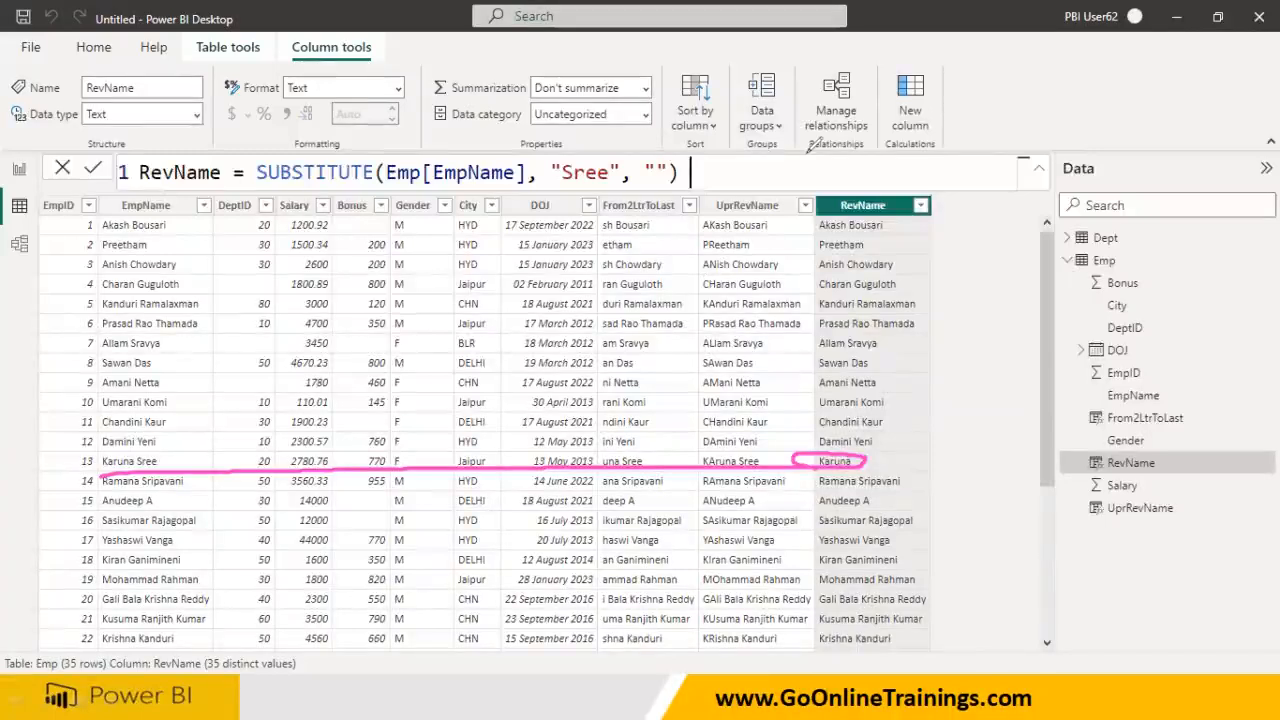
key("e")
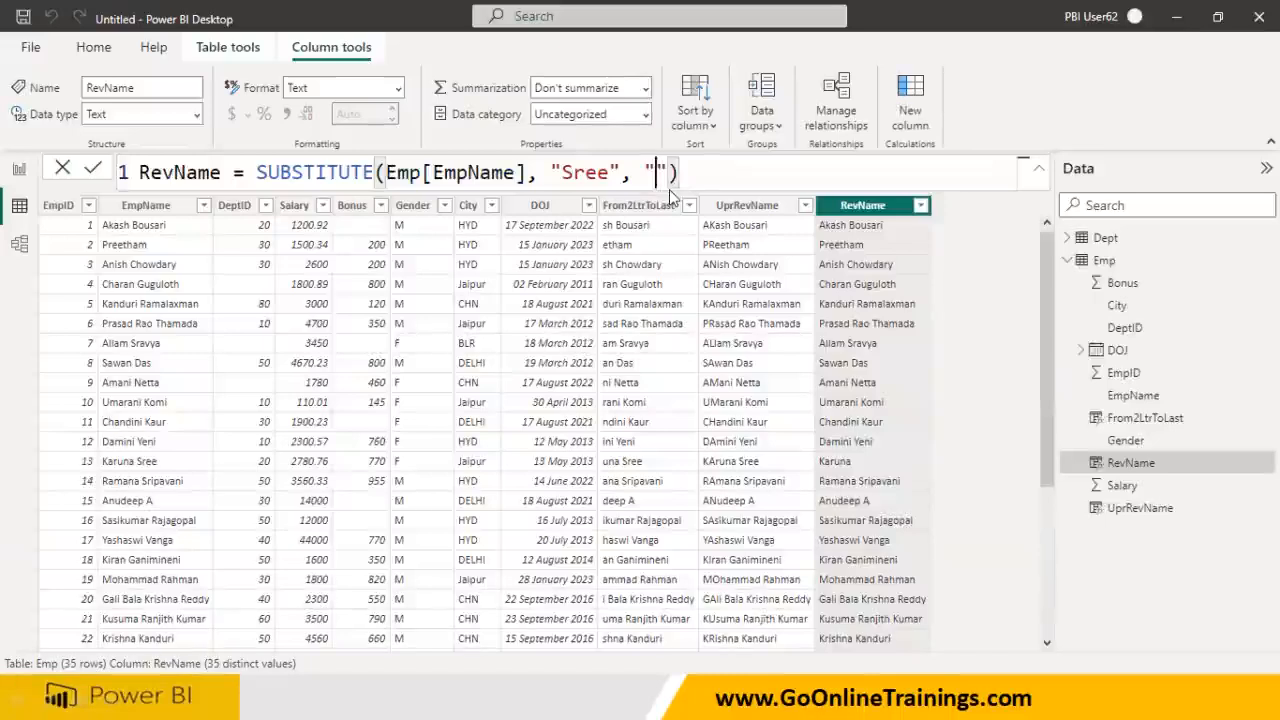
type("aaaaaaa")
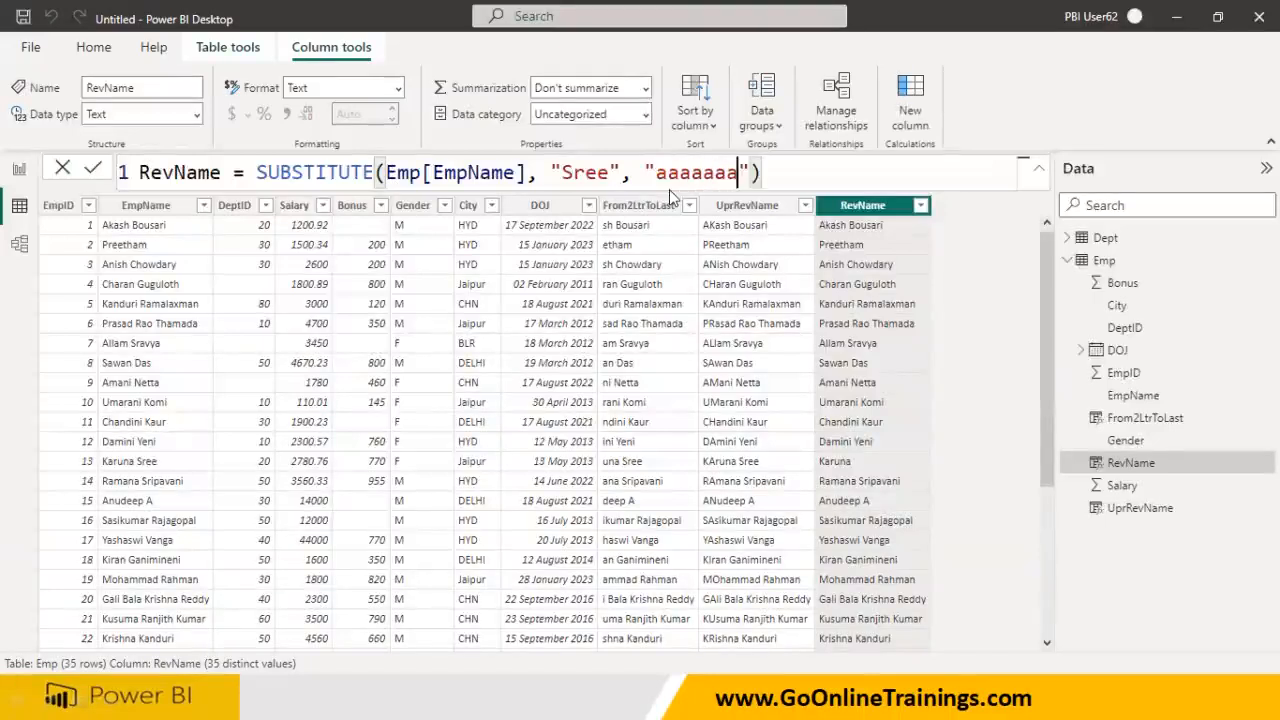
key("Return")
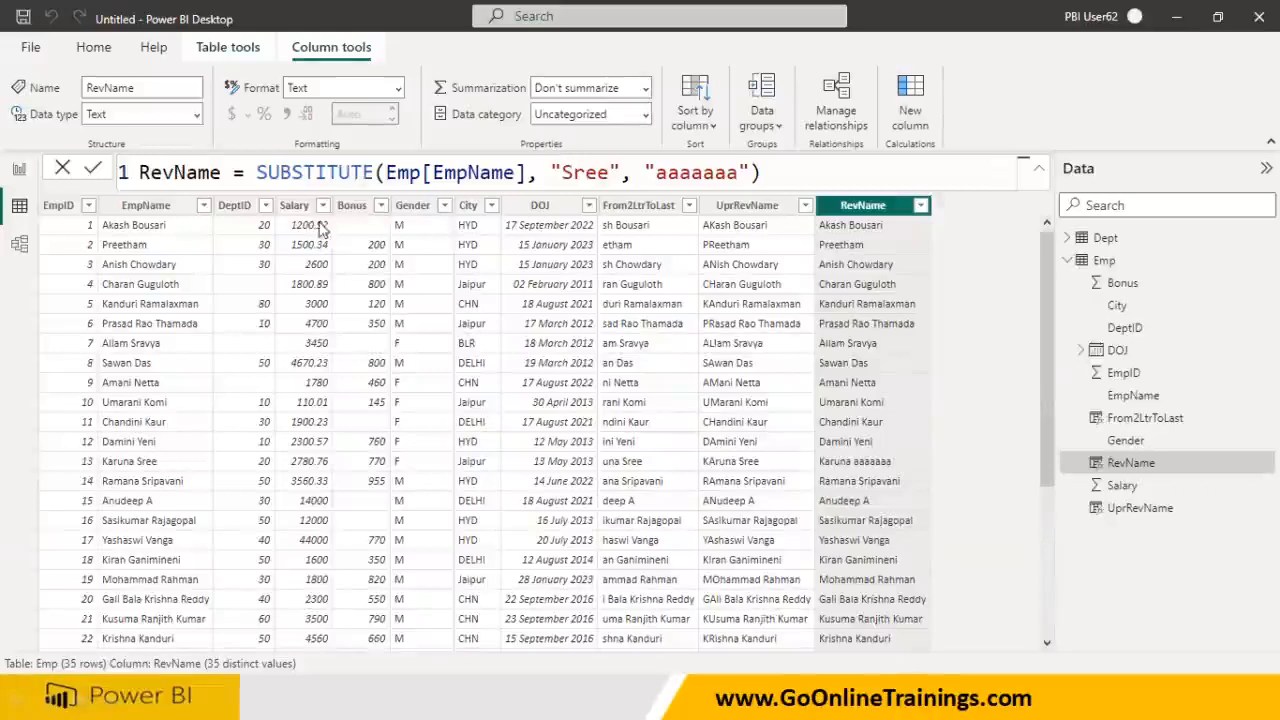
- Change the RevName search text from "Sree" to lowercase "sree"
left_click(565, 173)
key("BackSpace")
type("s")
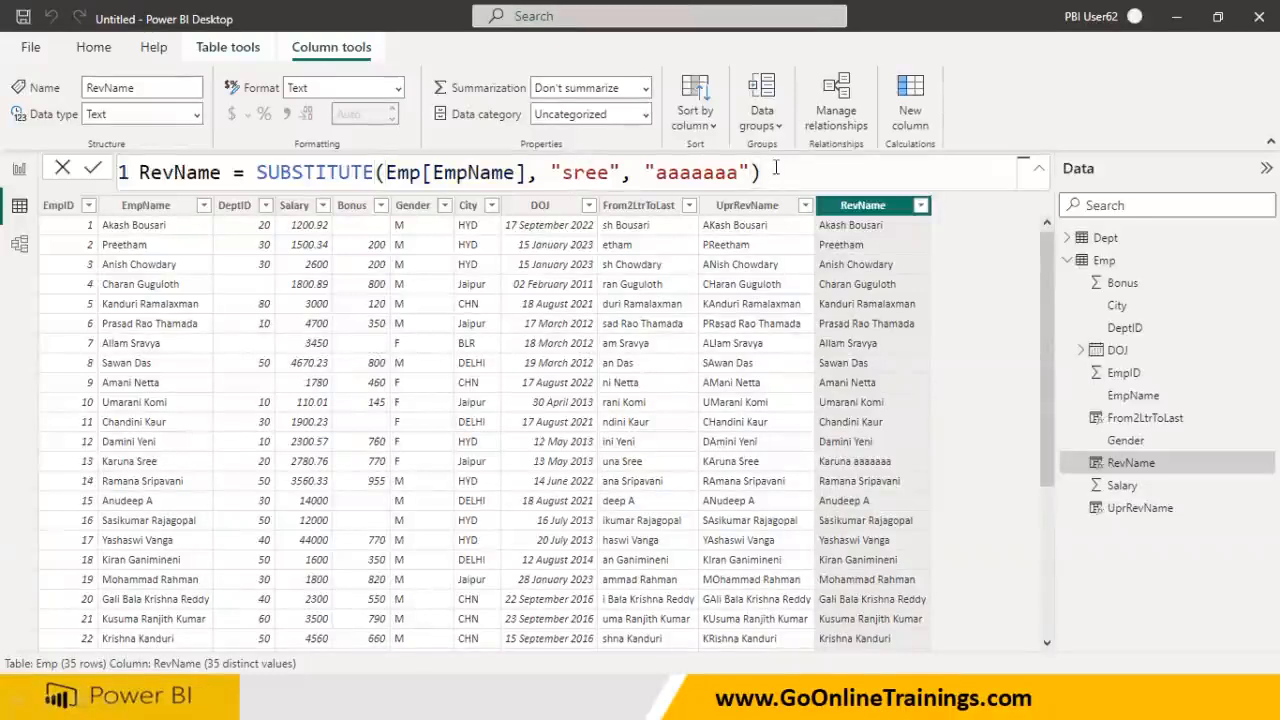
key("Return")
- Highlight that row 13 stays unchanged because SUBSTITUTE is case-sensitive
mouse_move(100, 466)
left_mouse_down()
mouse_move(898, 452)
mouse_move(824, 440)
mouse_move(806, 470)
mouse_move(892, 455)
left_mouse_up()
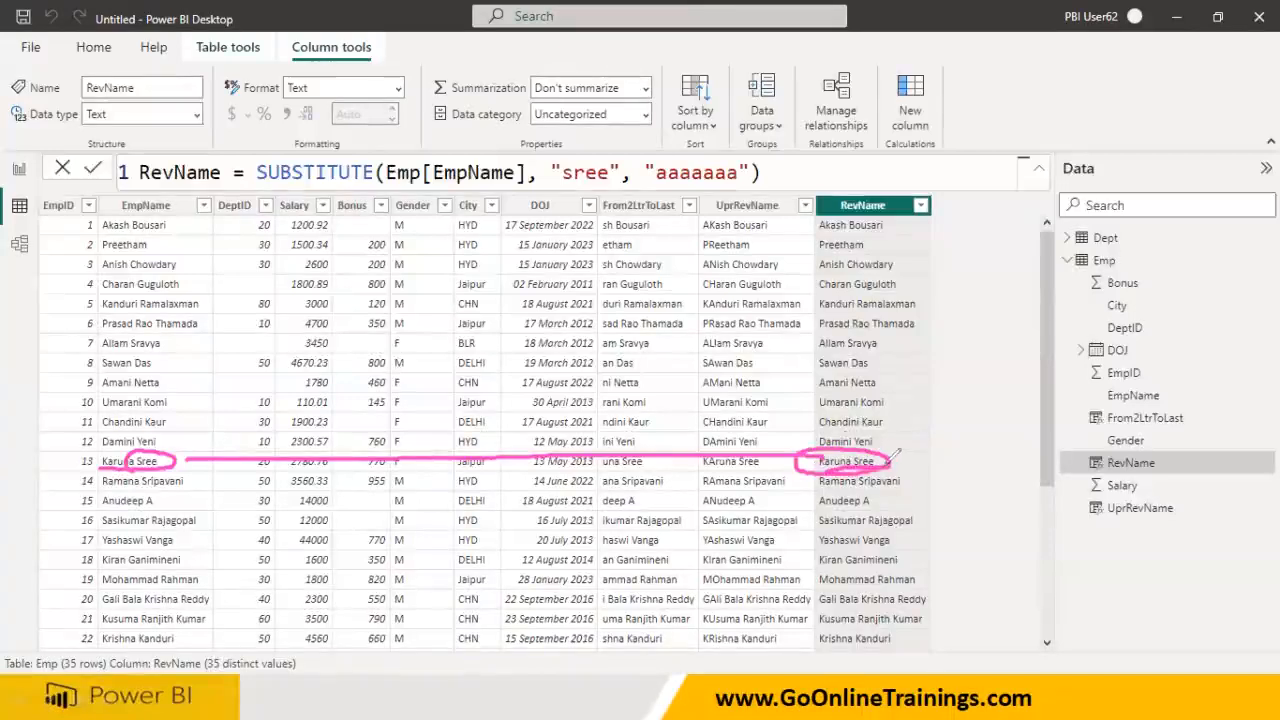
left_click_drag(578, 181, 607, 183)
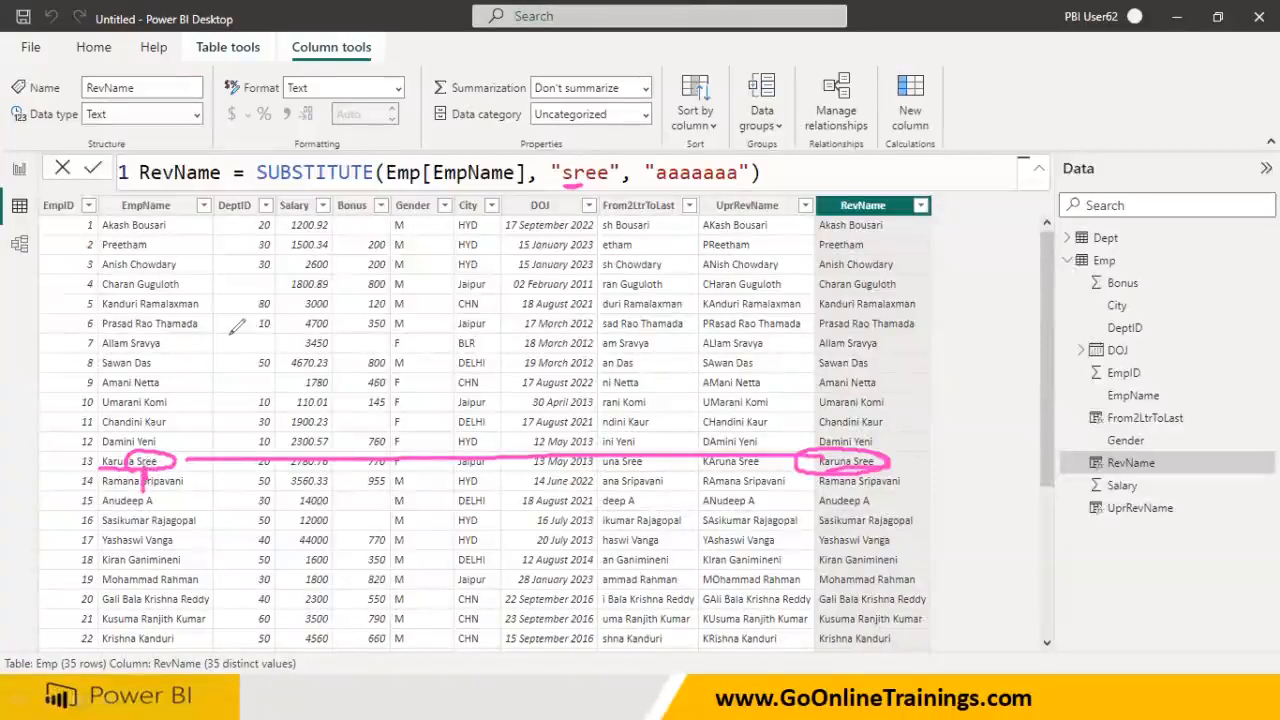
left_click_drag(388, 170, 530, 184)
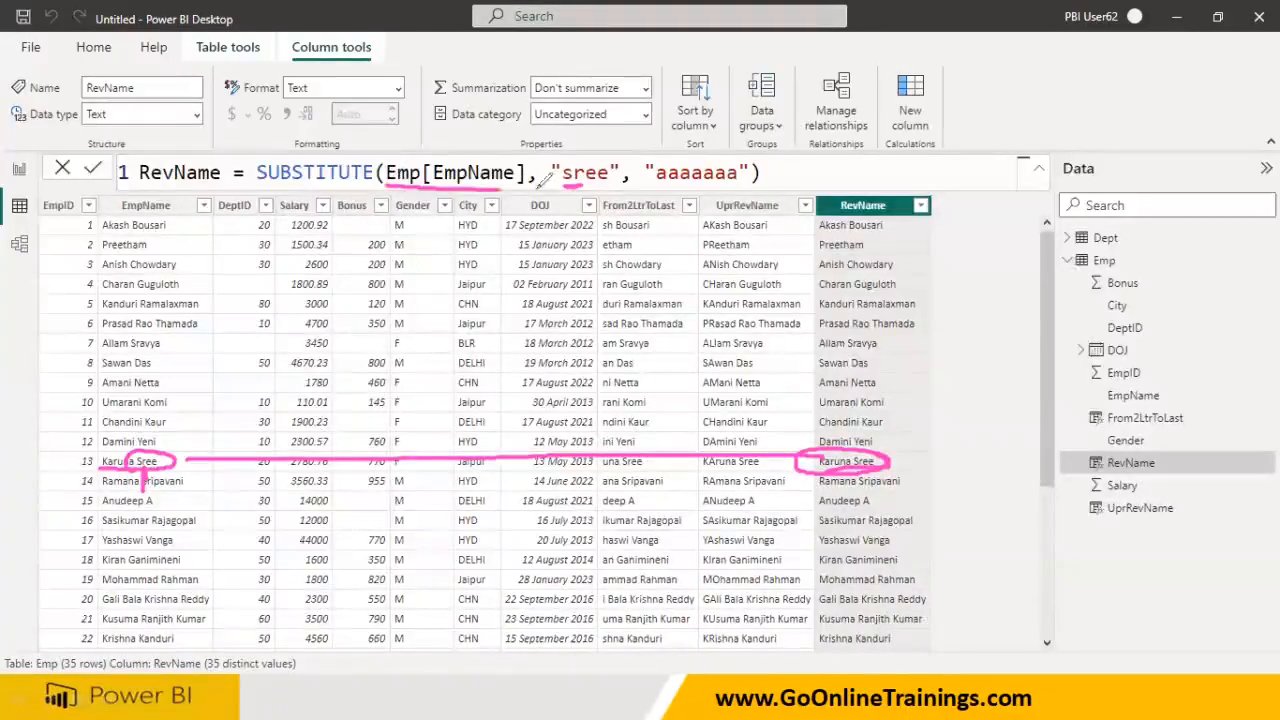
left_click_drag(418, 191, 536, 190)
left_click_drag(415, 196, 502, 194)
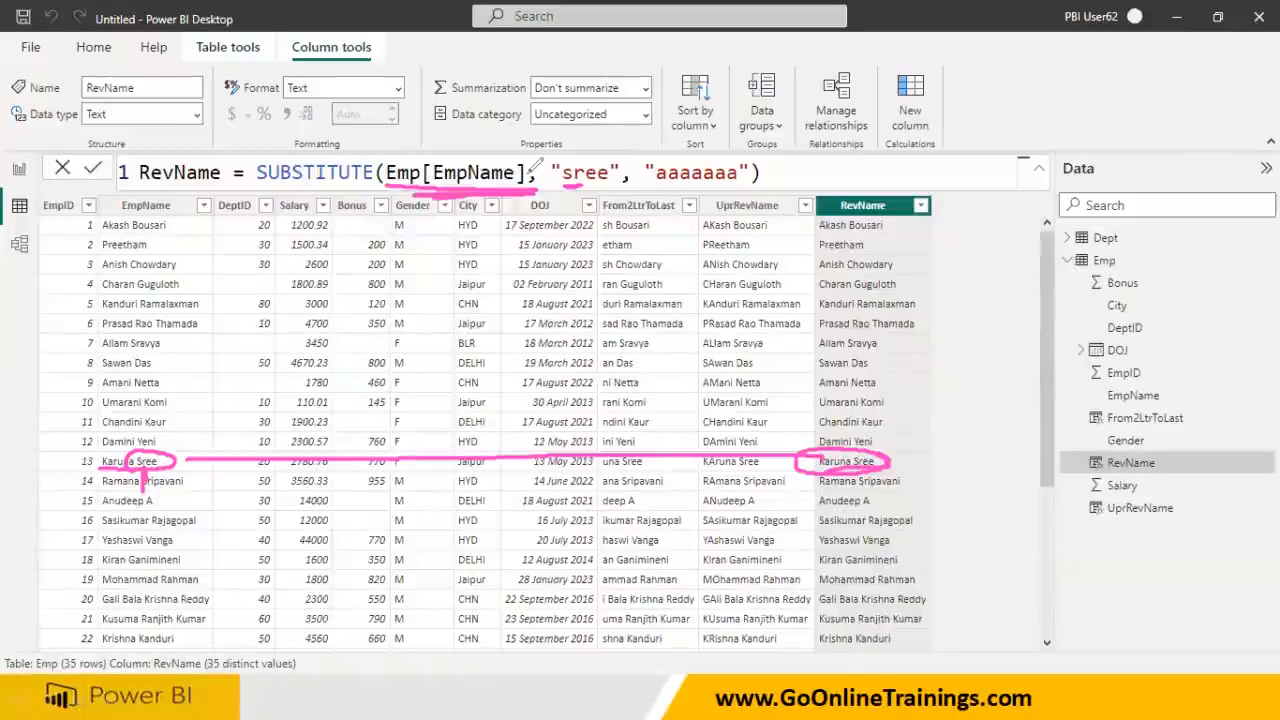
key("Escape")
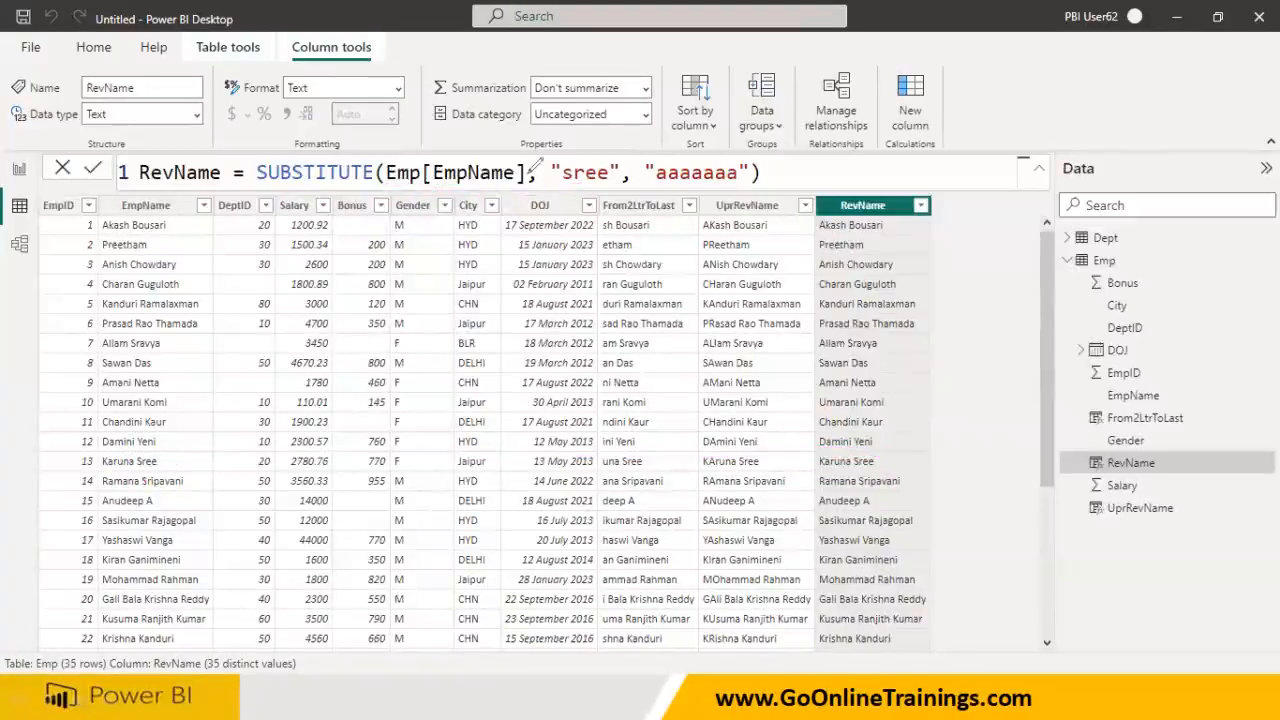
- Wrap Emp[EmpName] in lower() inside the RevName formula
left_click(386, 172)
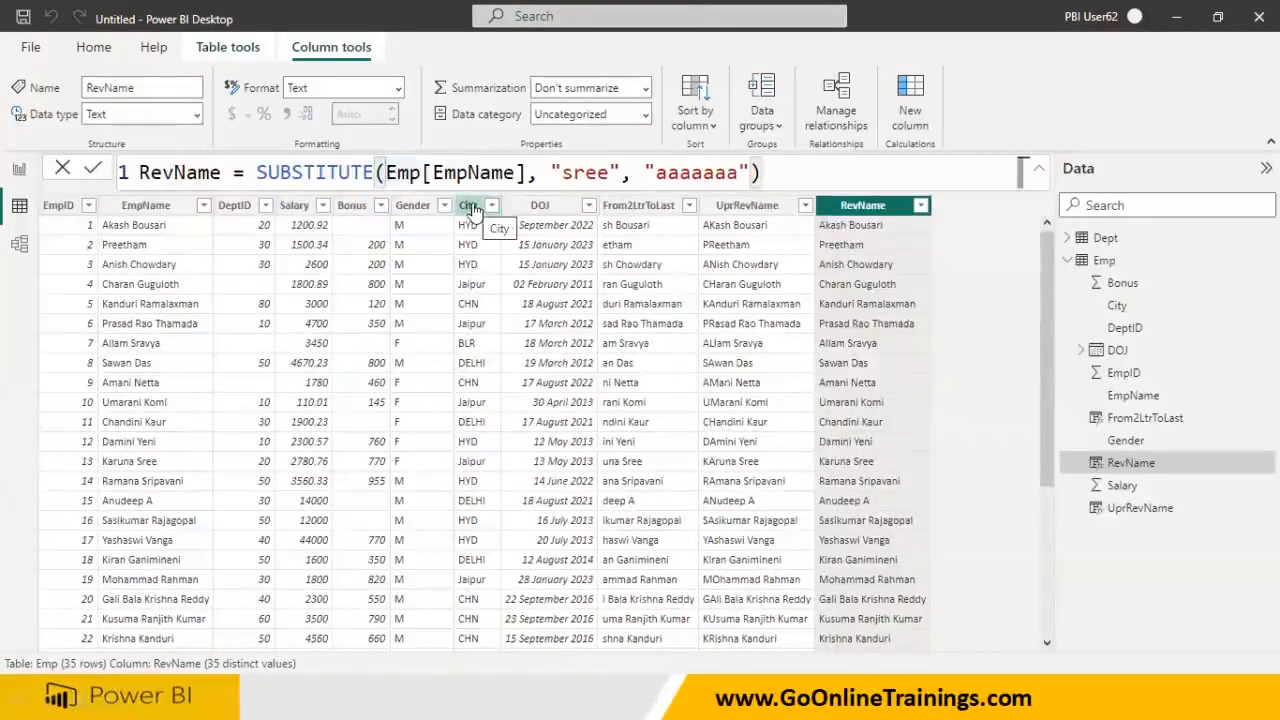
type("lower(")
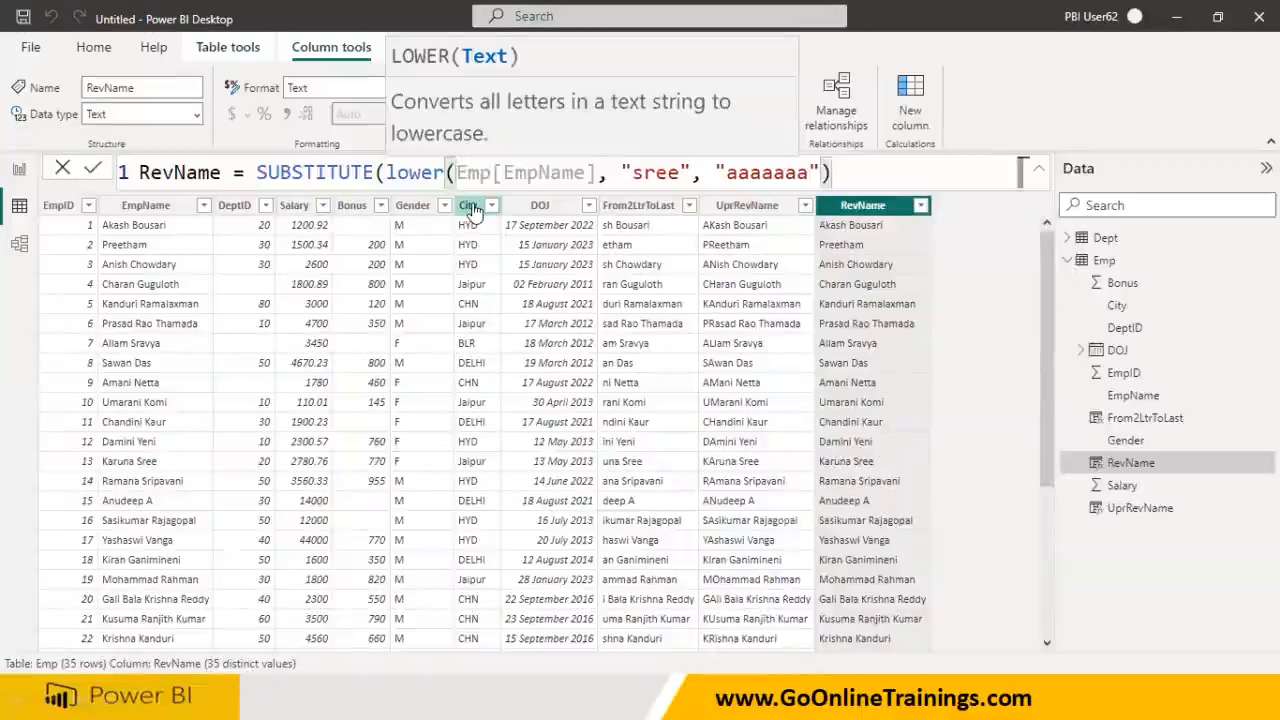
key("Right")
key("Right")
key("Right")
key("Right")
key("Right")
key("Right")
key("Right")
key("Right")
key("Right")
key("Right")
key("Right")
key("Right")
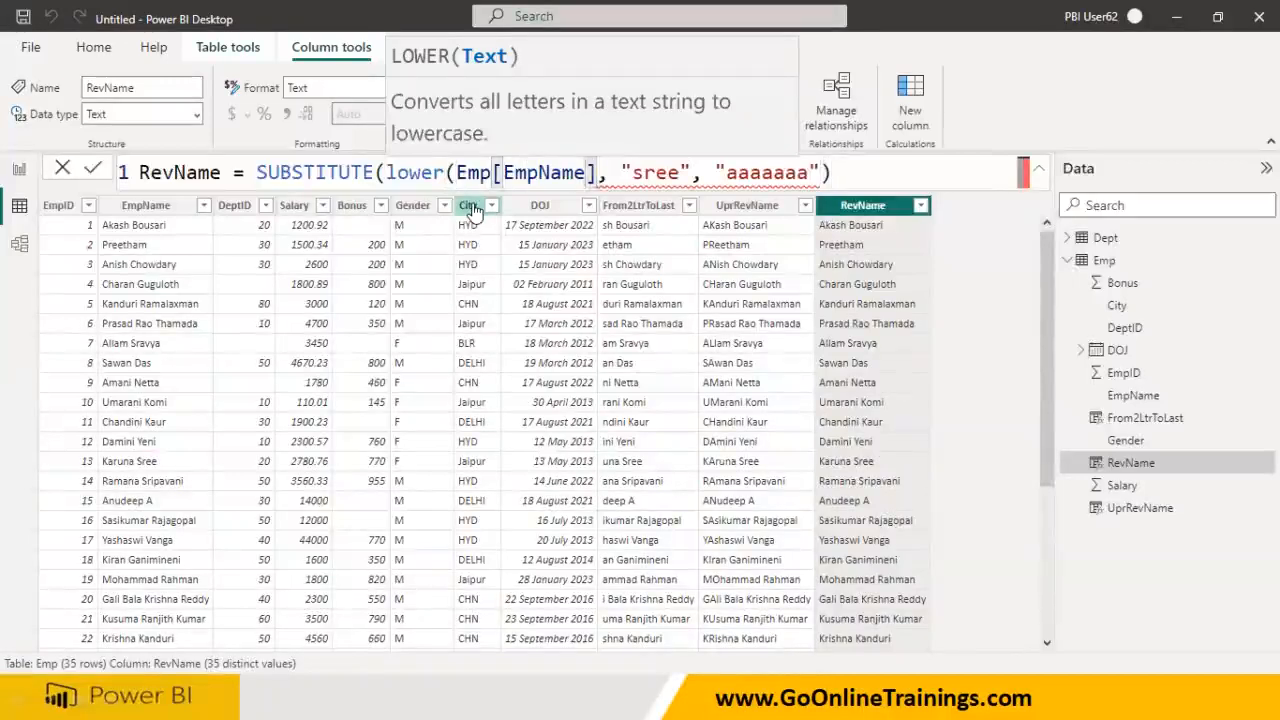
type(")")
key("Return")
- Change the replacement from aaaaaaa to "sri" and mark the lowercased row 13 result
double_click(779, 172)
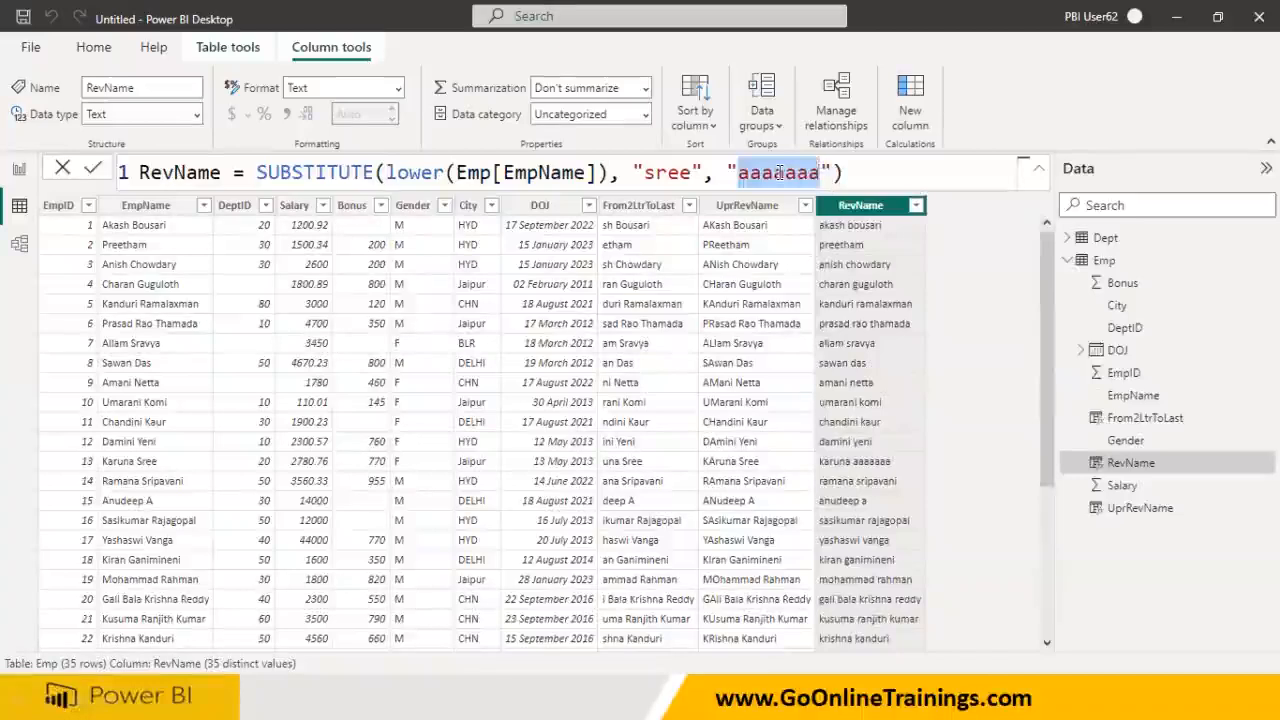
type("sri")
key("Return")
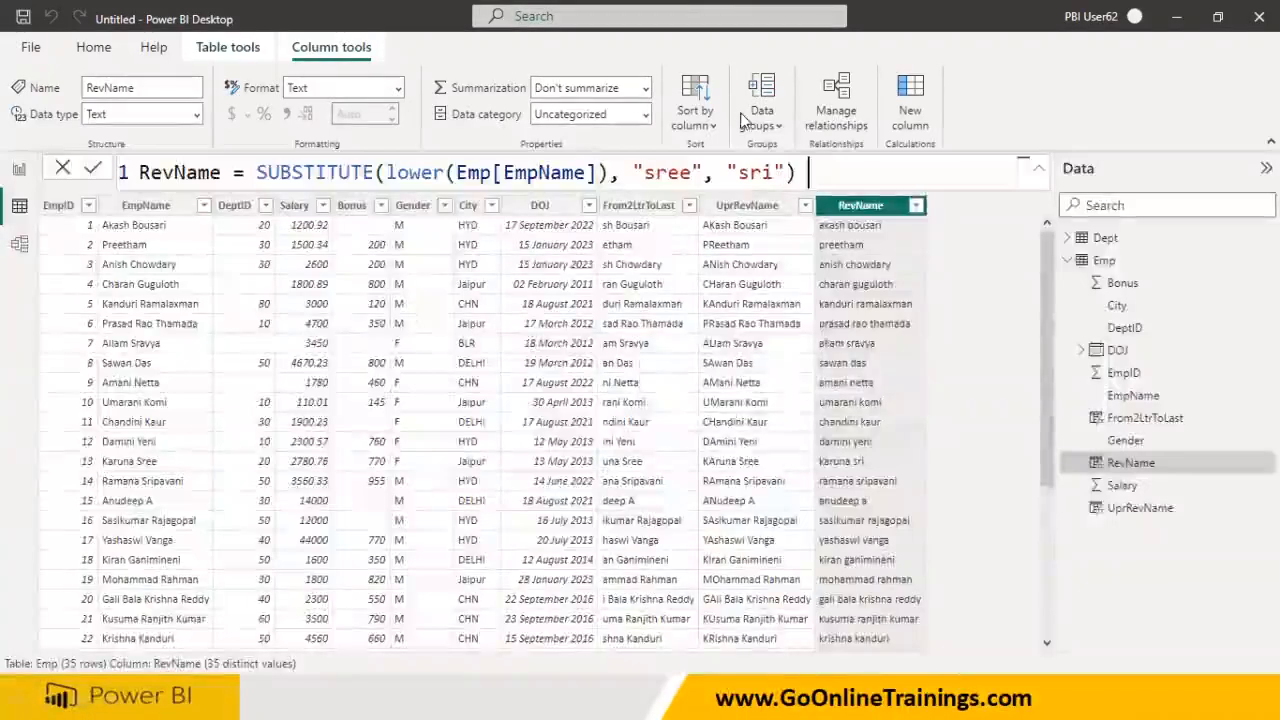
left_click_drag(112, 465, 872, 465)
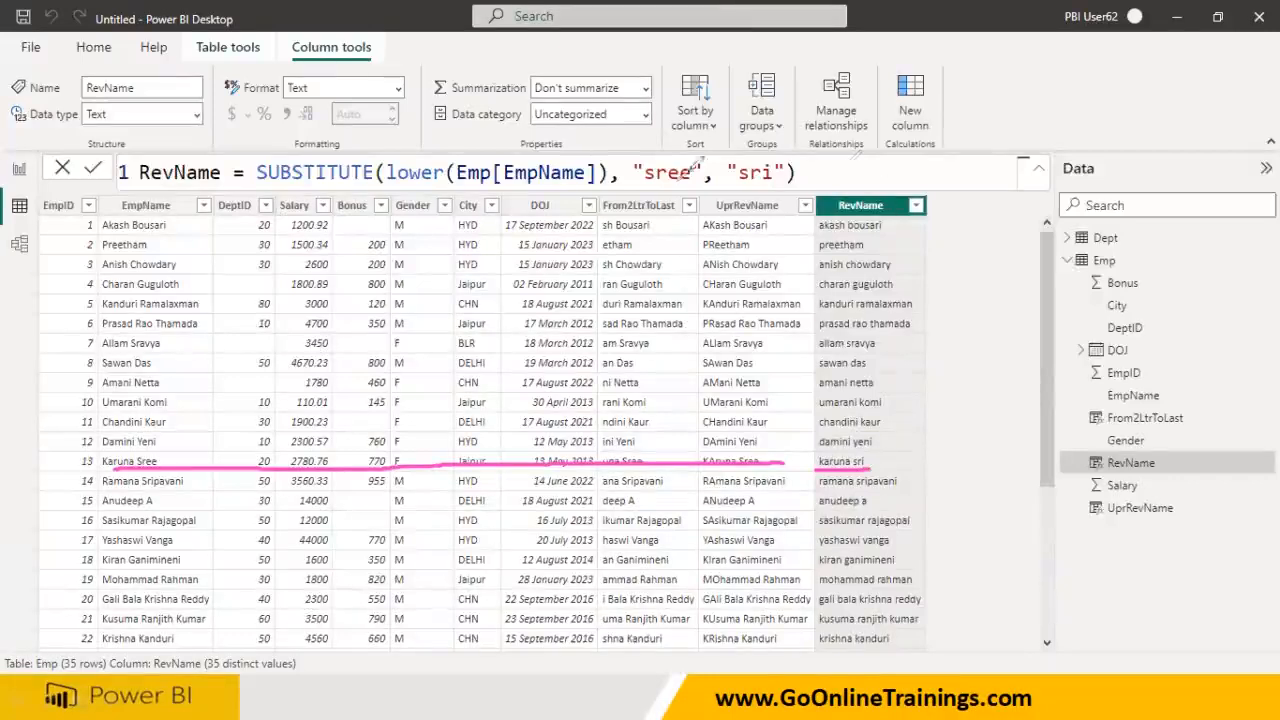
left_click_drag(664, 200, 660, 240)
mouse_move(738, 246)
left_mouse_down()
mouse_move(757, 192)
mouse_move(766, 208)
left_mouse_up()
left_click_drag(656, 214, 690, 208)
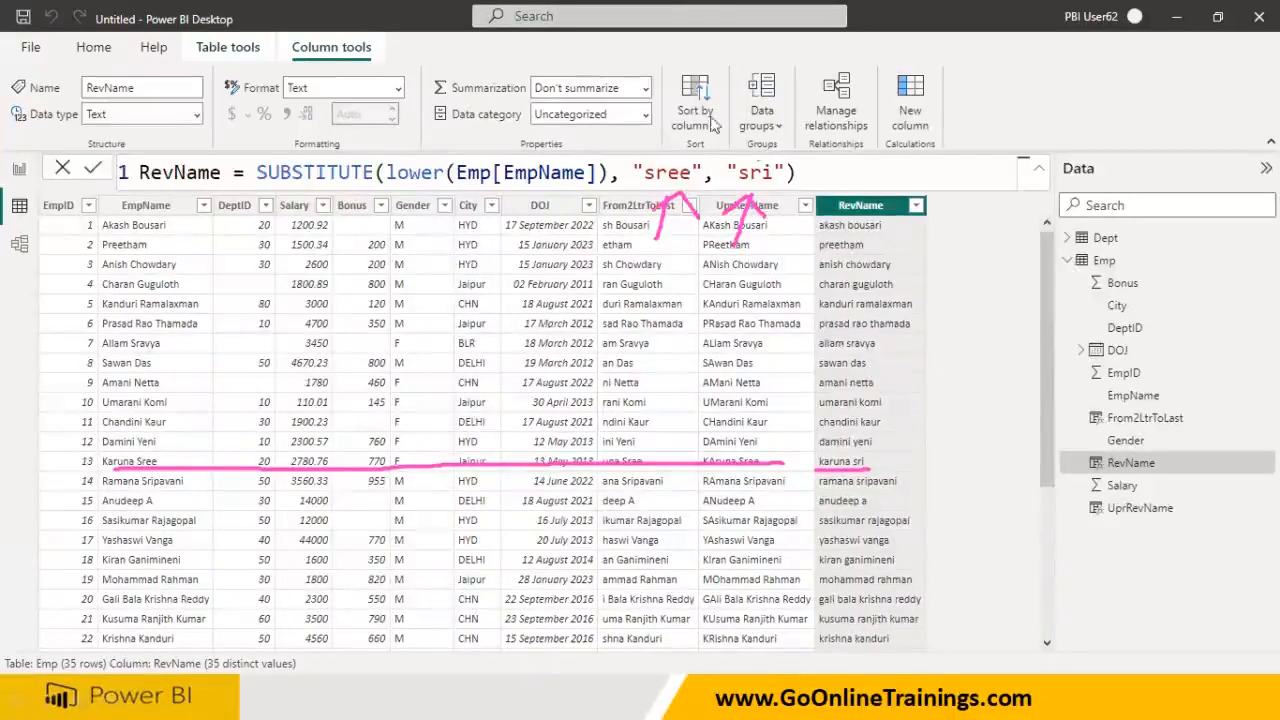
left_click(853, 107)
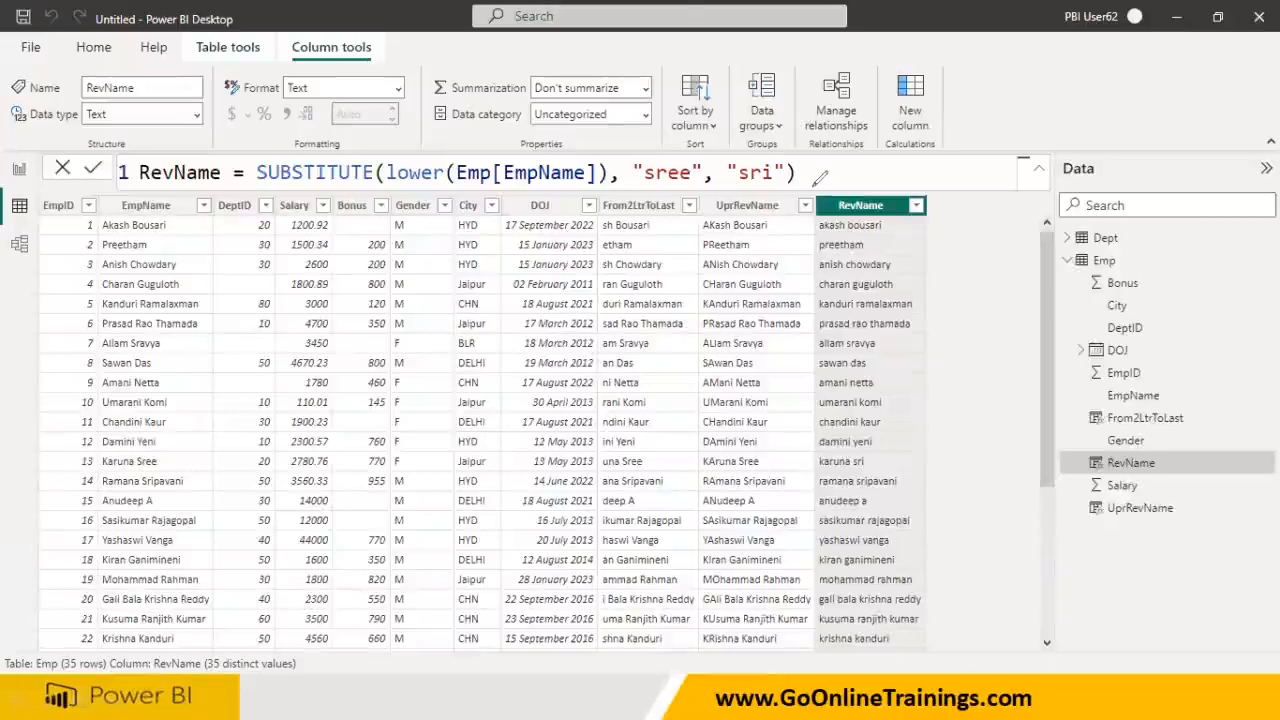
- In Employee.xlsx, give employee 6 in cell B7 a new name starting with Sree, then close Excel
key("super")
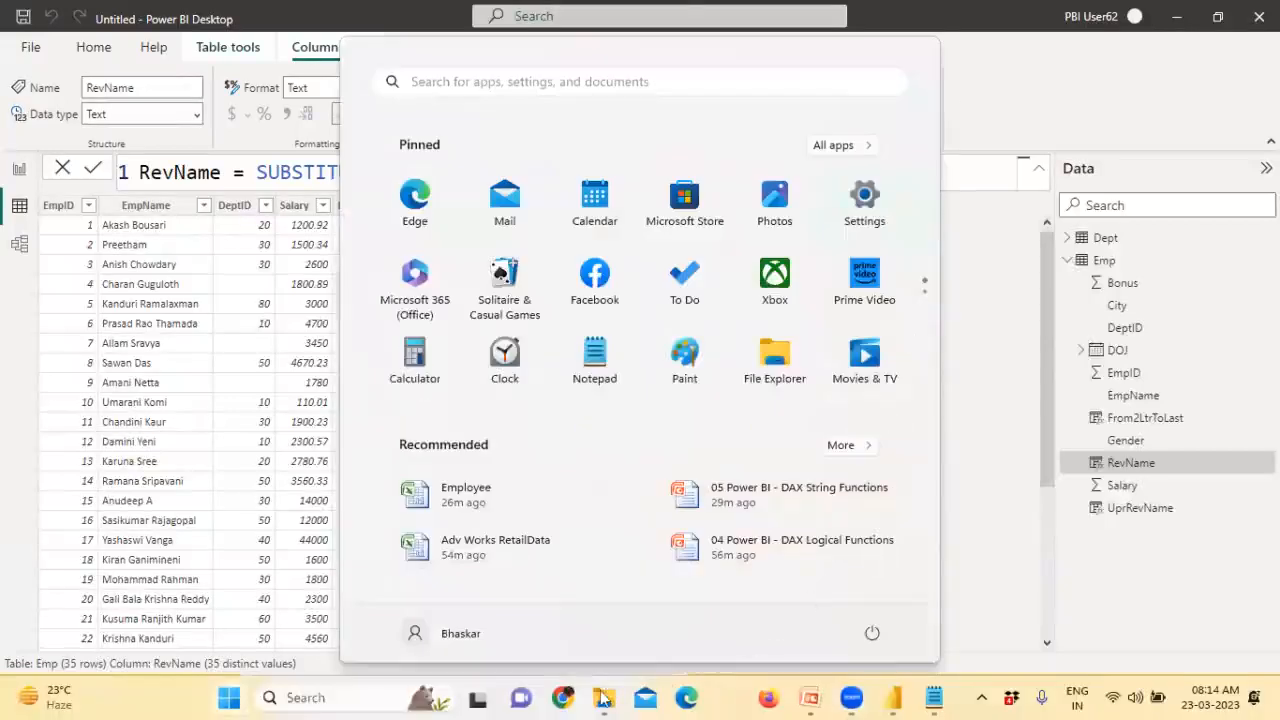
left_click(476, 491)
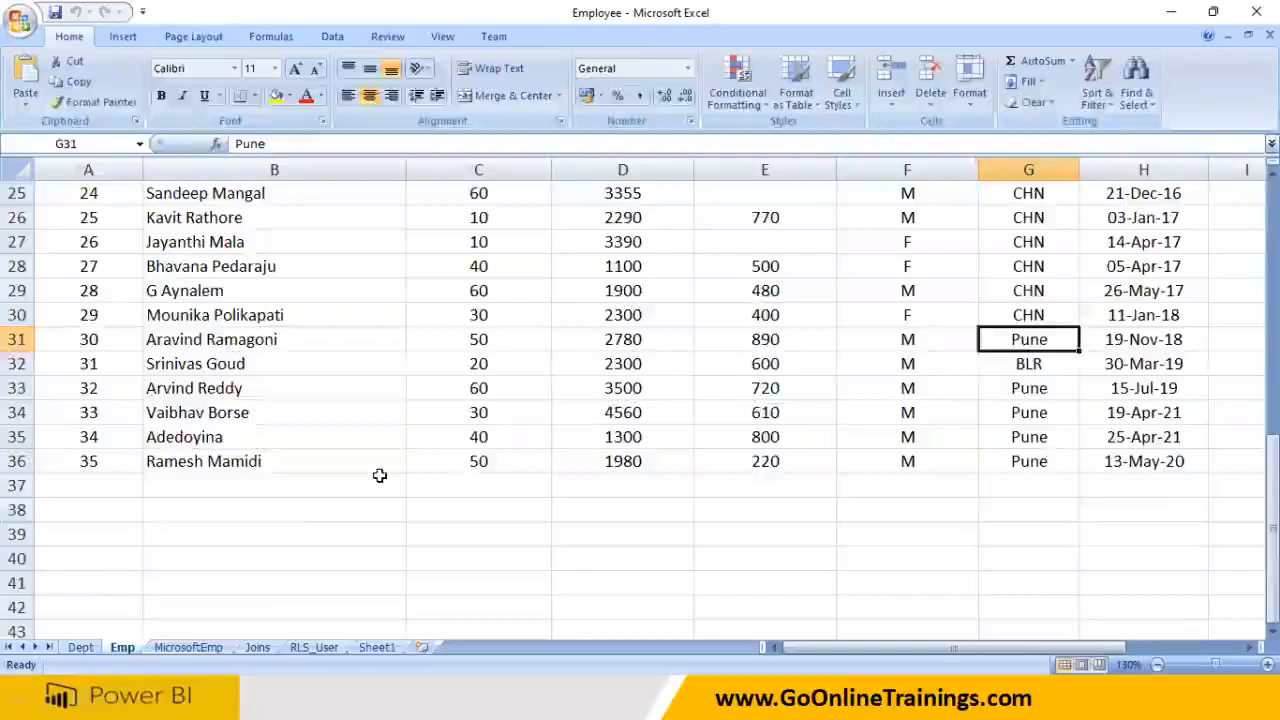
scroll(380, 475, "up", 8)
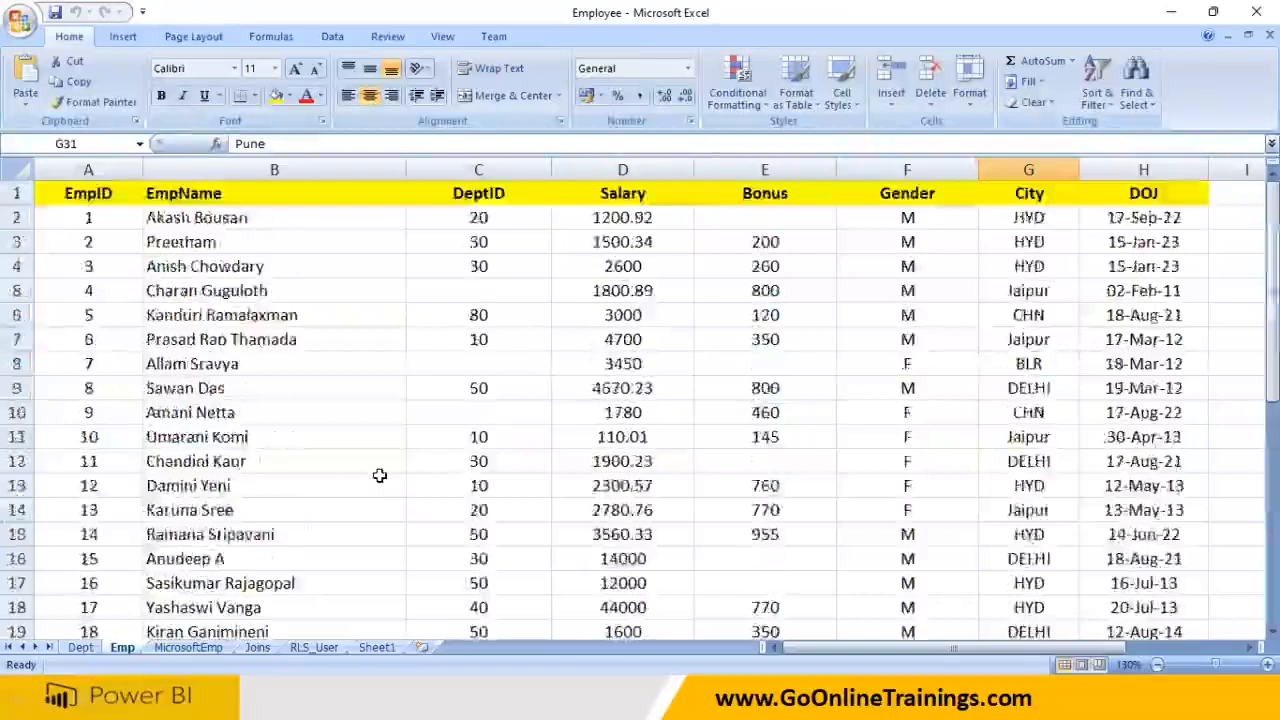
left_click(268, 340)
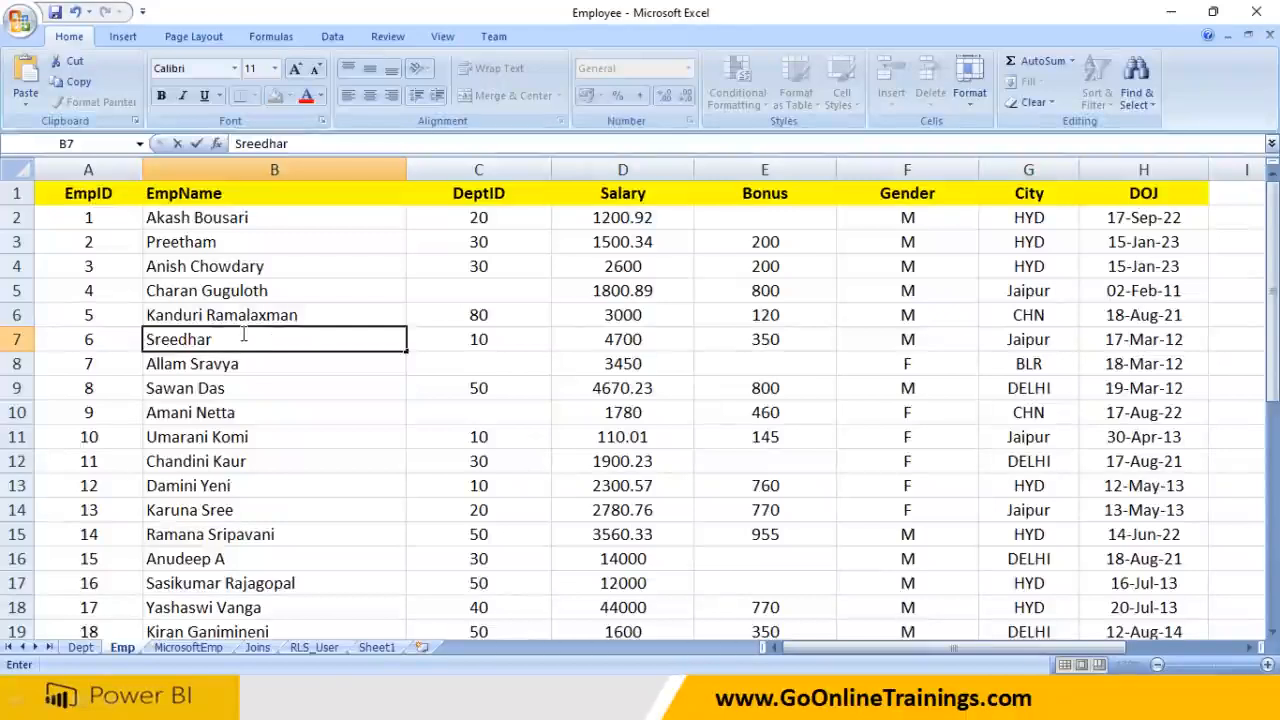
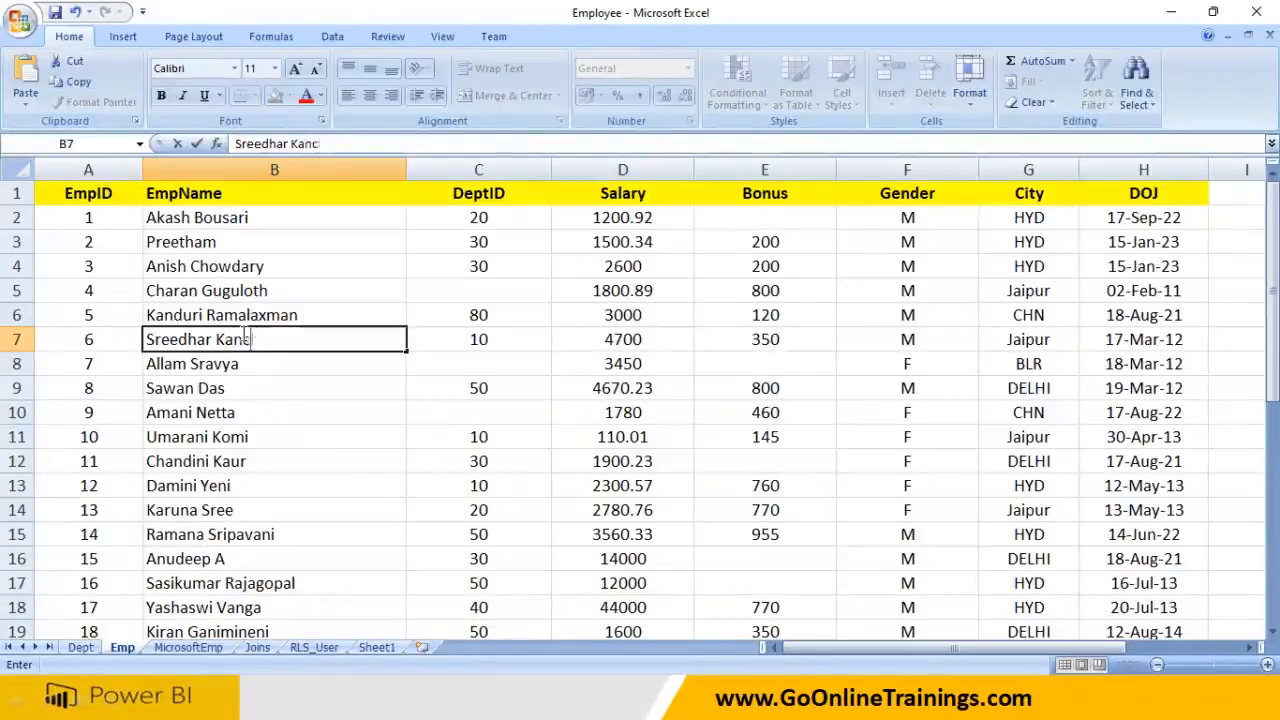
key("Return")
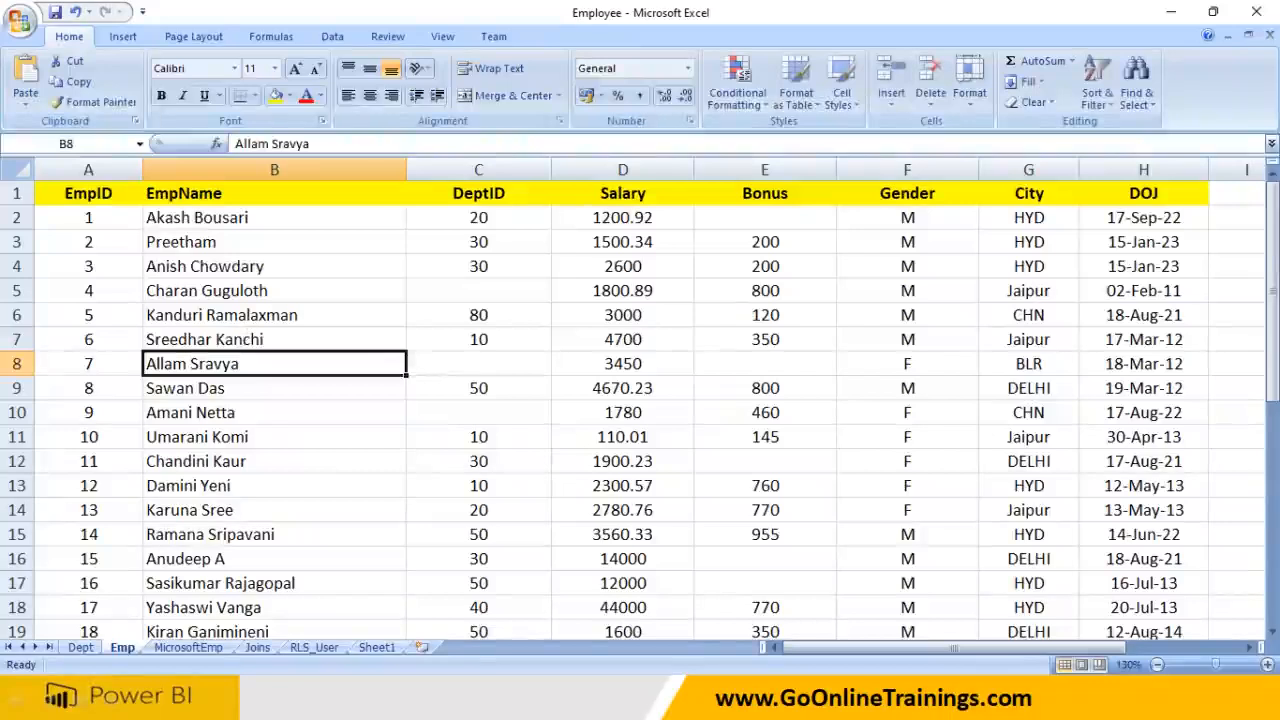
left_click(1258, 12)
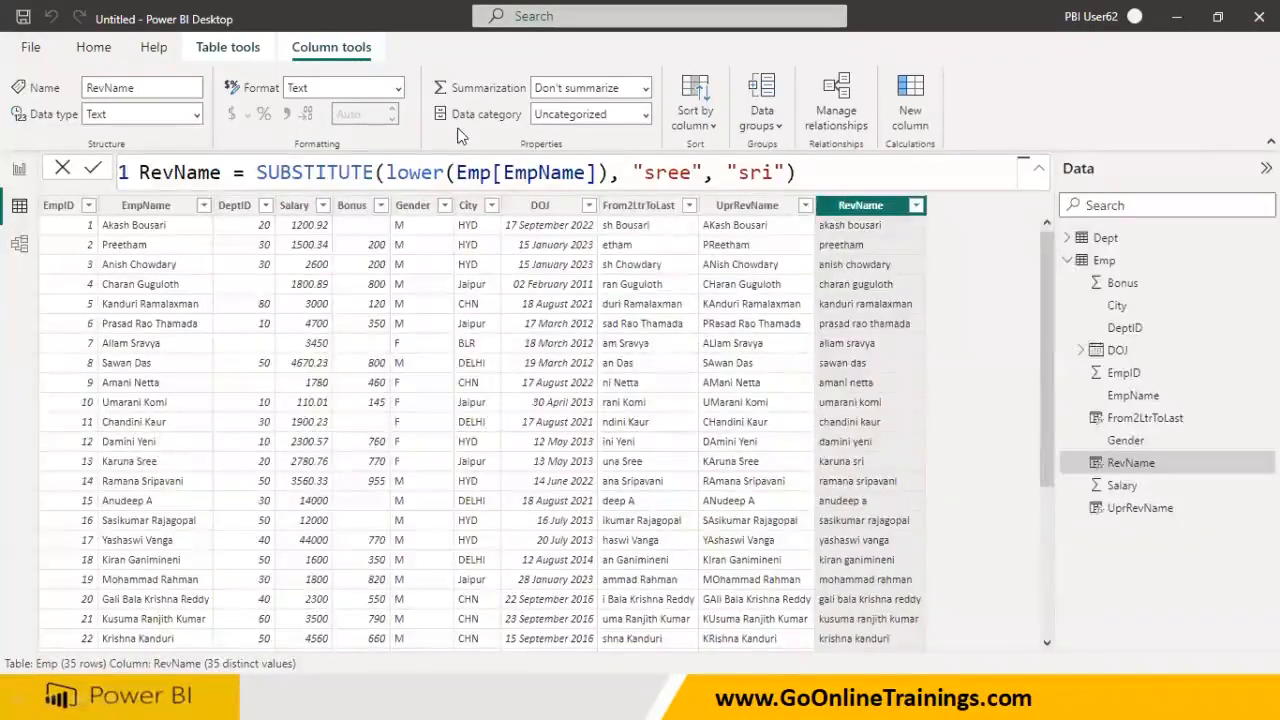
- Refresh the data and mark employee 6's updated name and its sri-converted RevName value
left_click(88, 50)
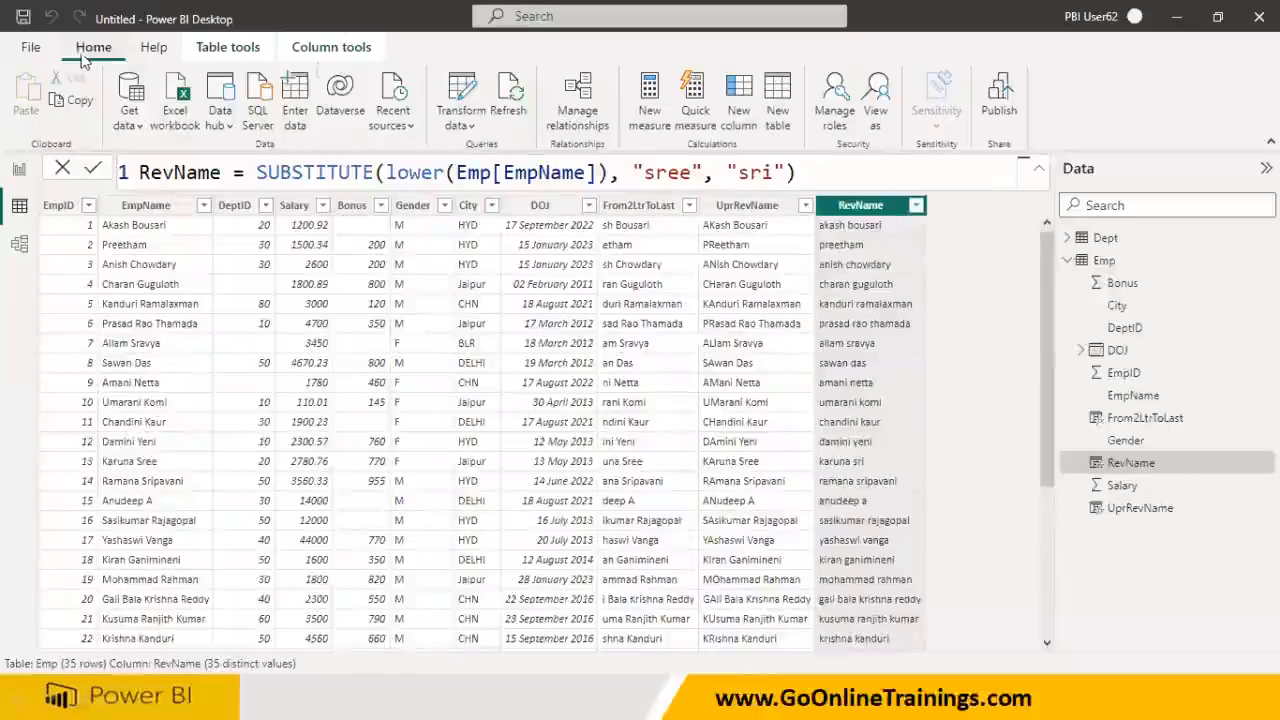
left_click(510, 100)
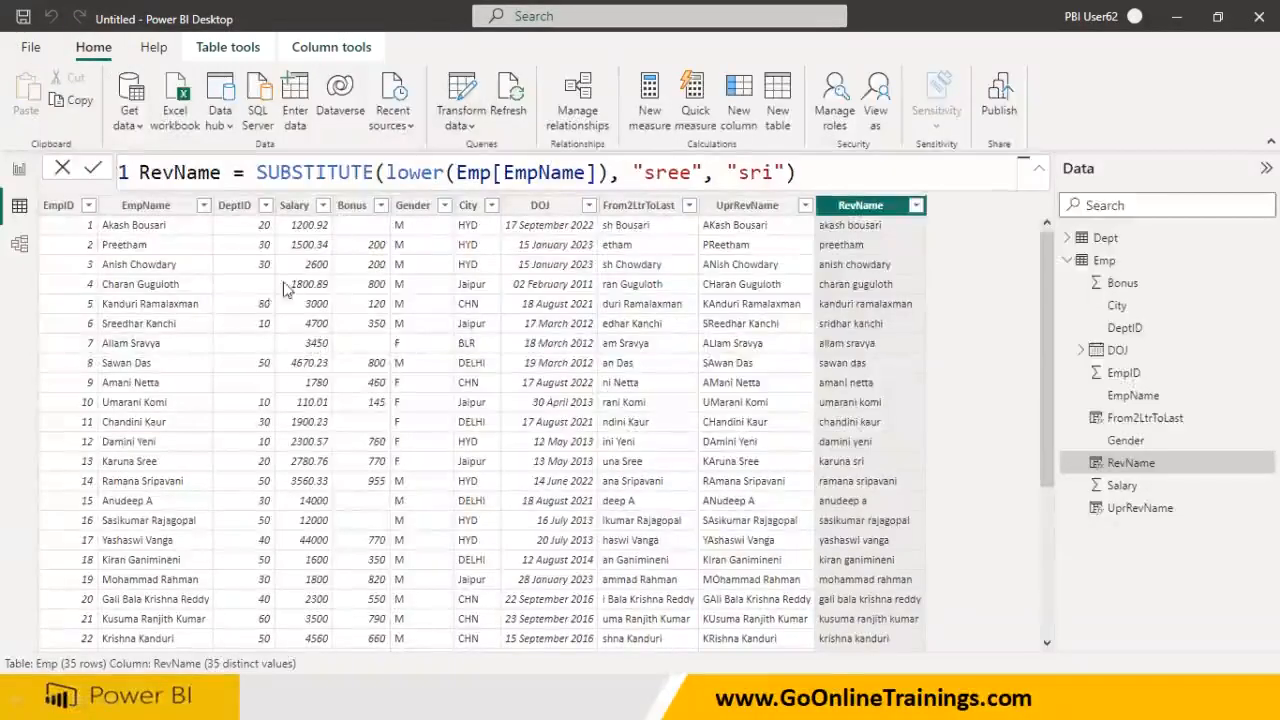
left_click_drag(76, 339, 194, 327)
mouse_move(818, 335)
left_mouse_down()
mouse_move(842, 329)
mouse_move(828, 334)
left_mouse_up()
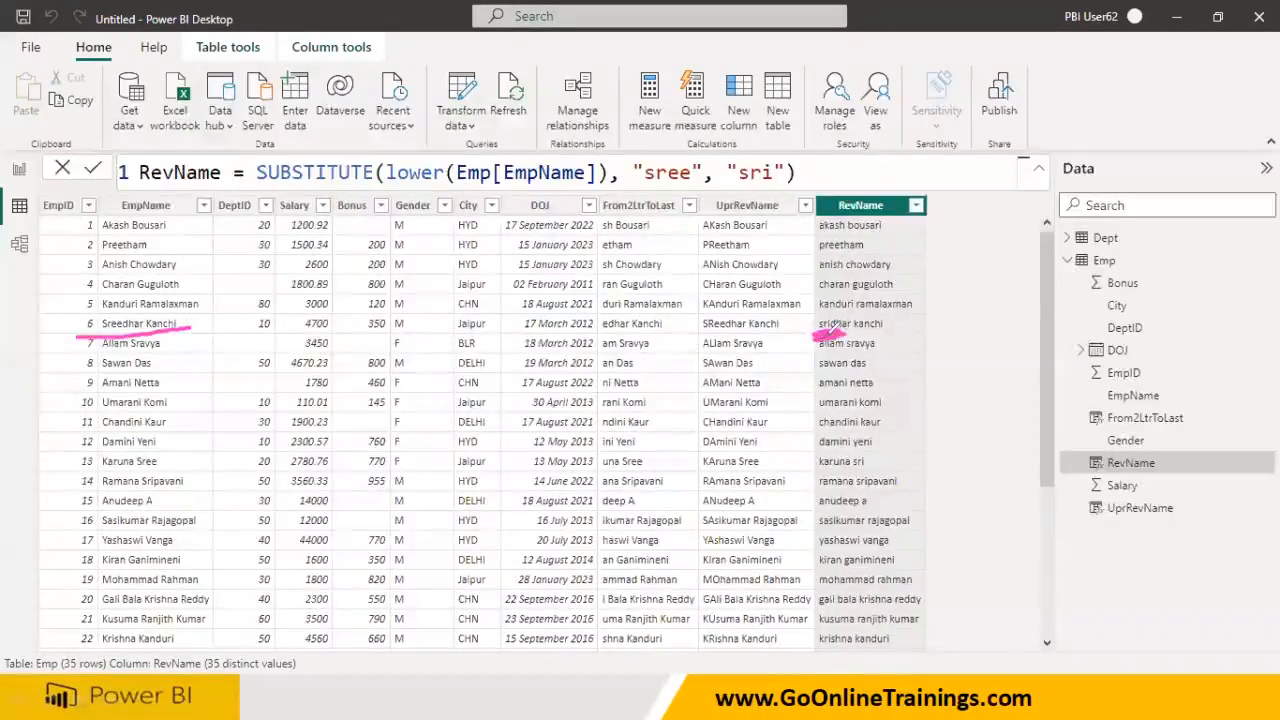
mouse_move(136, 314)
left_mouse_down()
mouse_move(112, 336)
mouse_move(190, 318)
left_mouse_up()
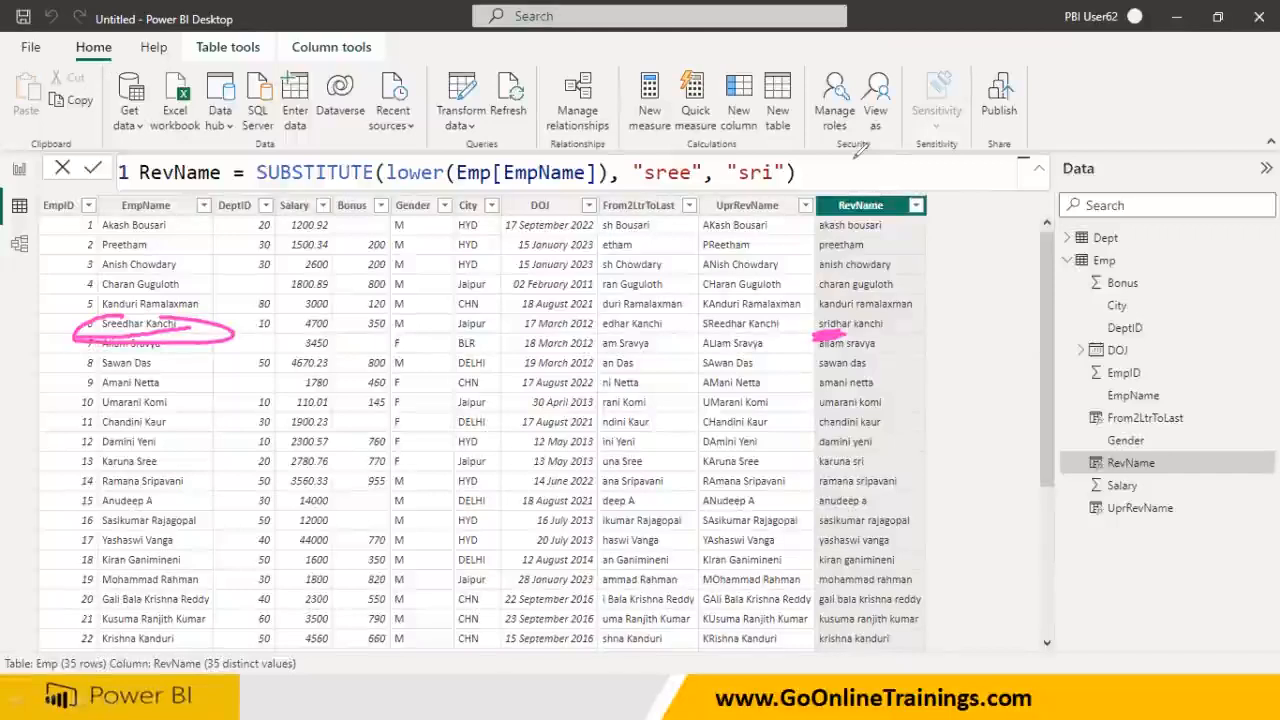
key("e")
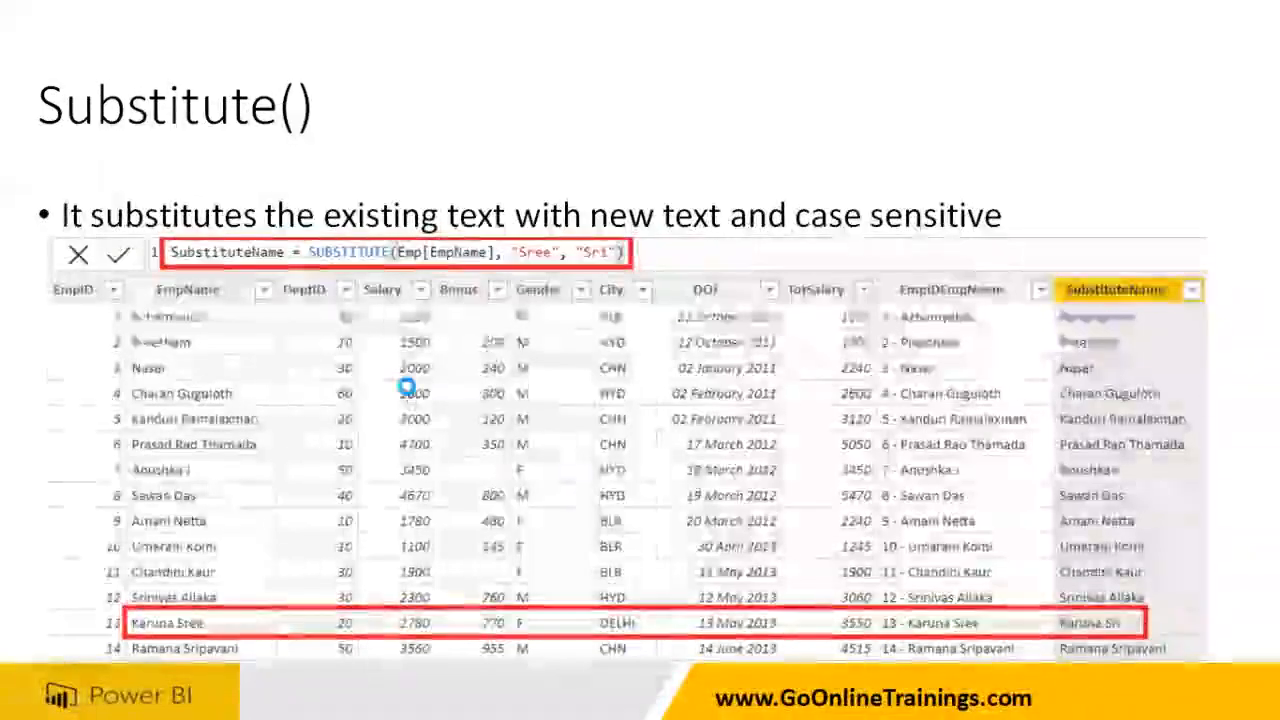
- Advance the slideshow to the Replace() slide, then return to the Power BI Emp table
left_click(407, 387)
left_click(407, 390)
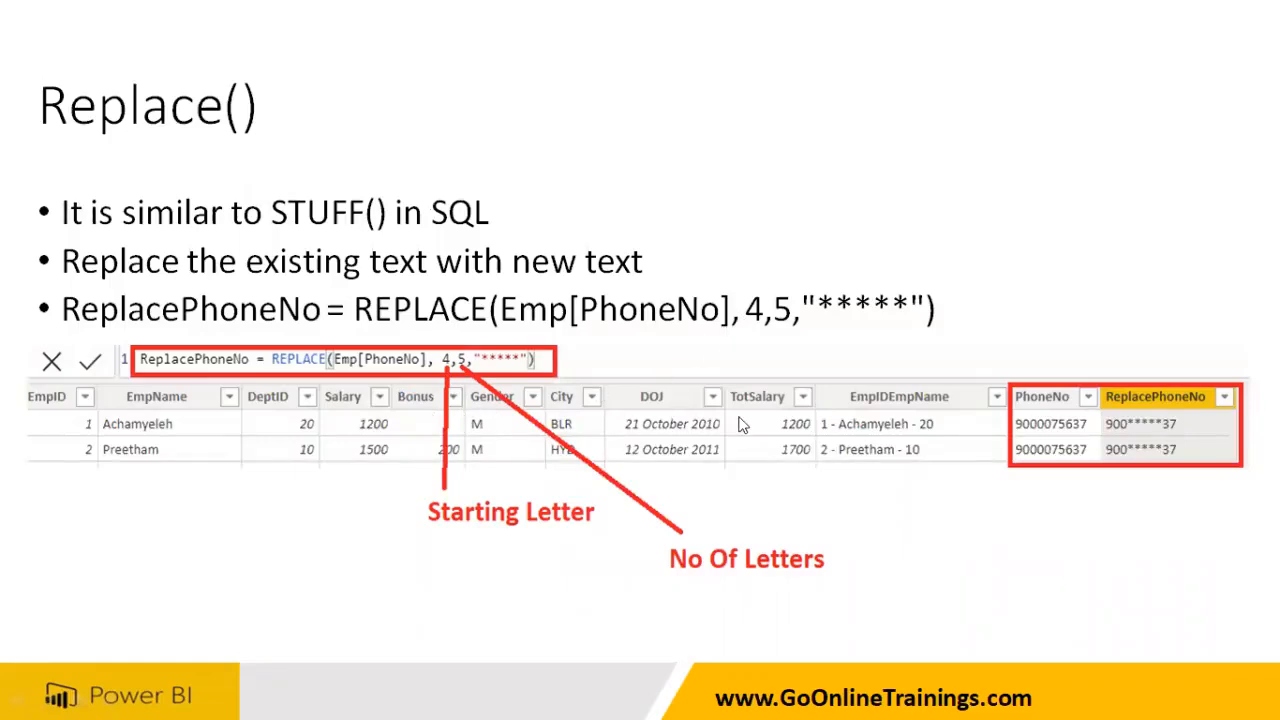
key("super")
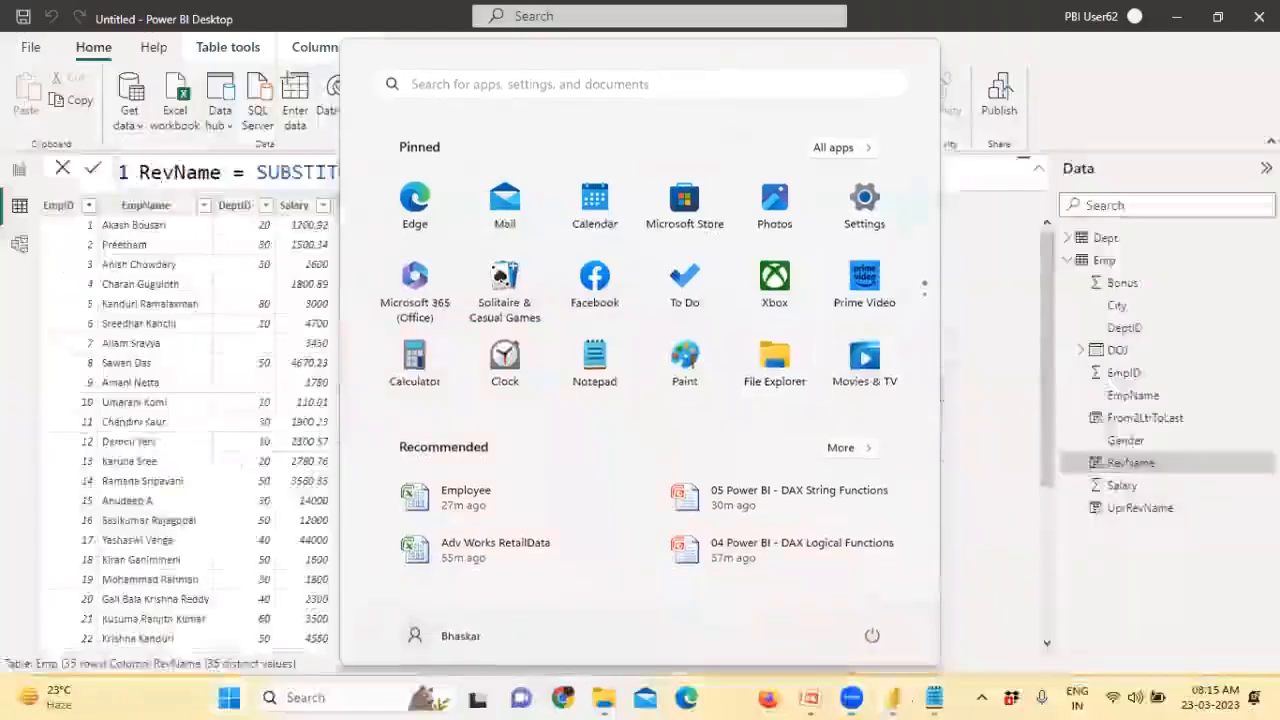
key("super")
right_click(838, 212)
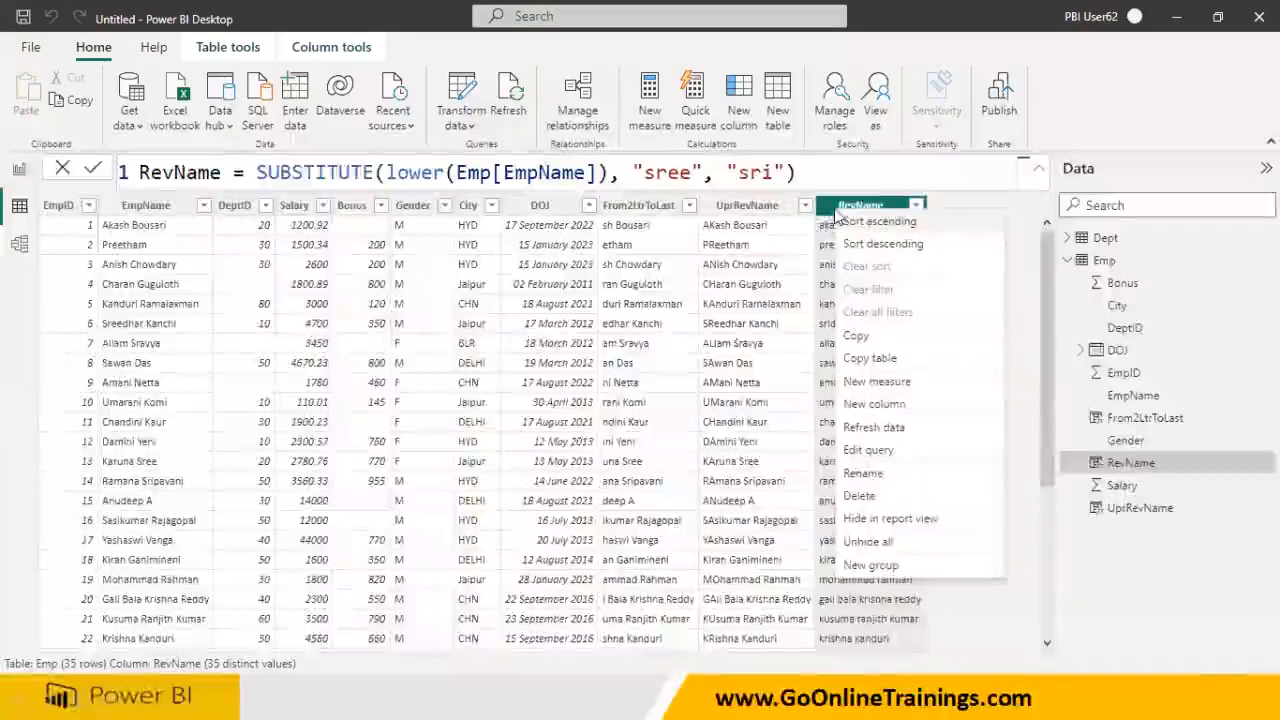
- Delete the RevName and UprRevName columns from the Emp table
left_click(862, 497)
left_click(740, 383)
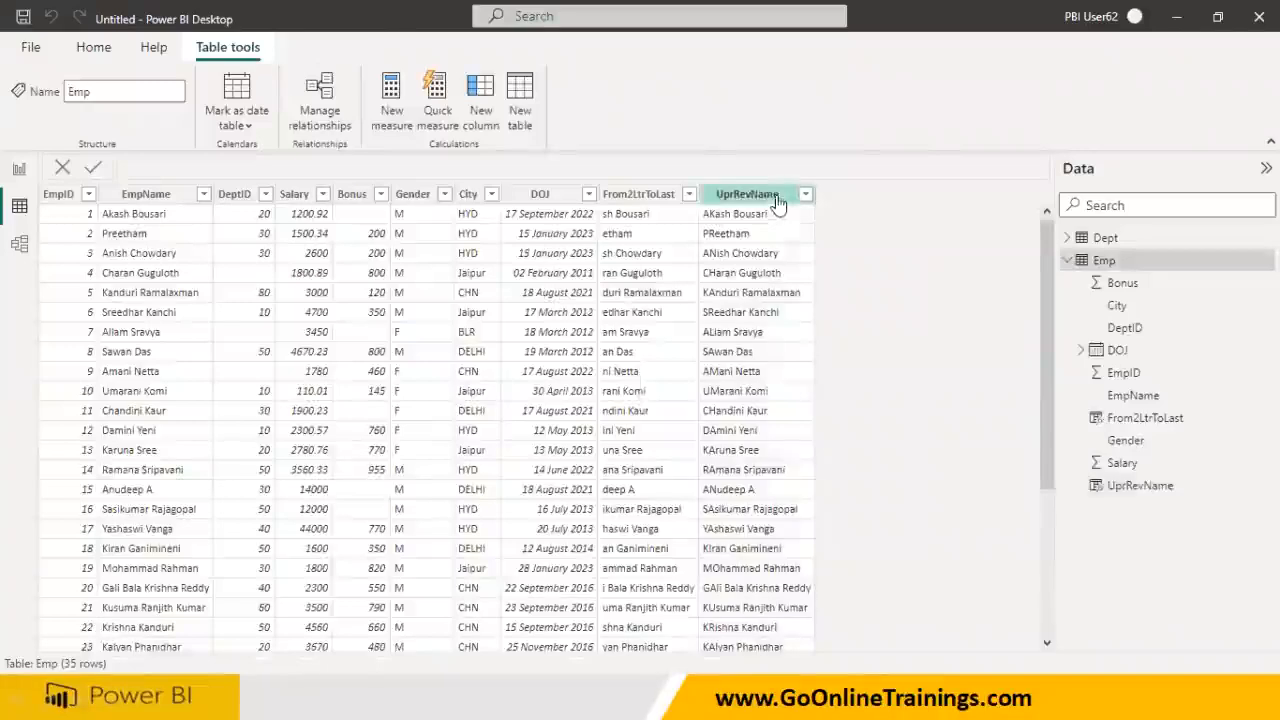
left_click(778, 203)
right_click(777, 240)
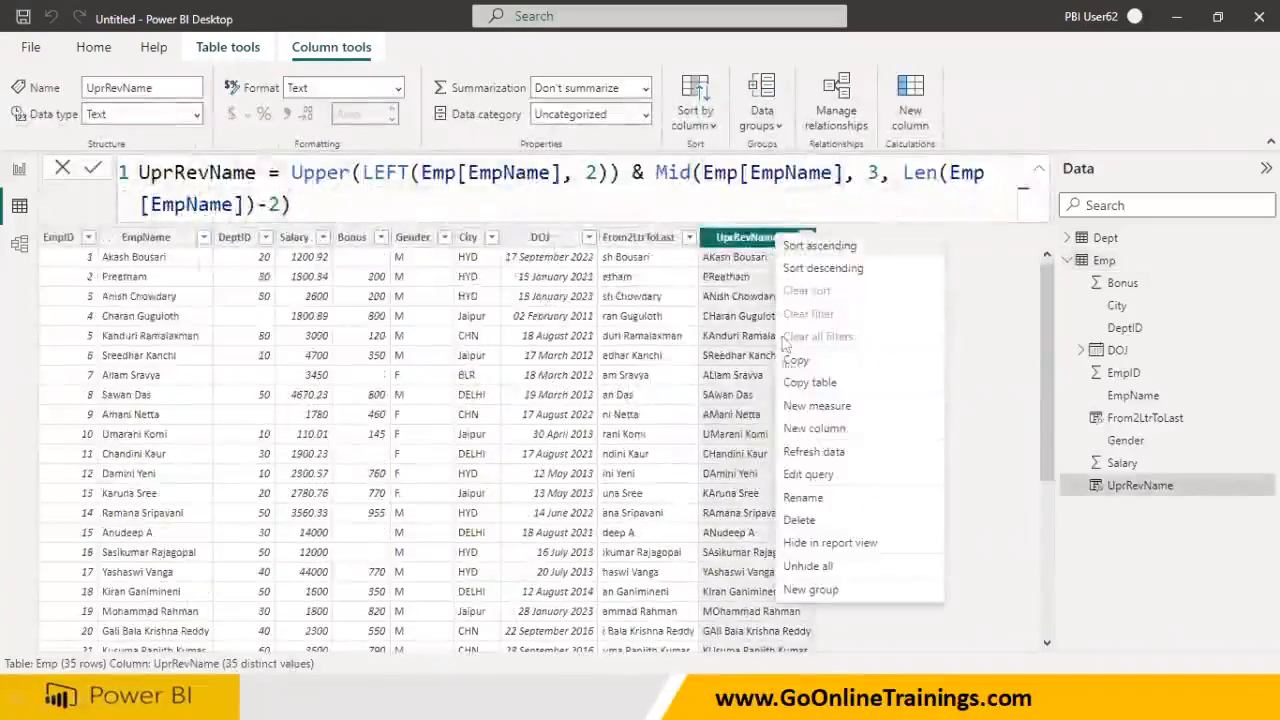
left_click(790, 520)
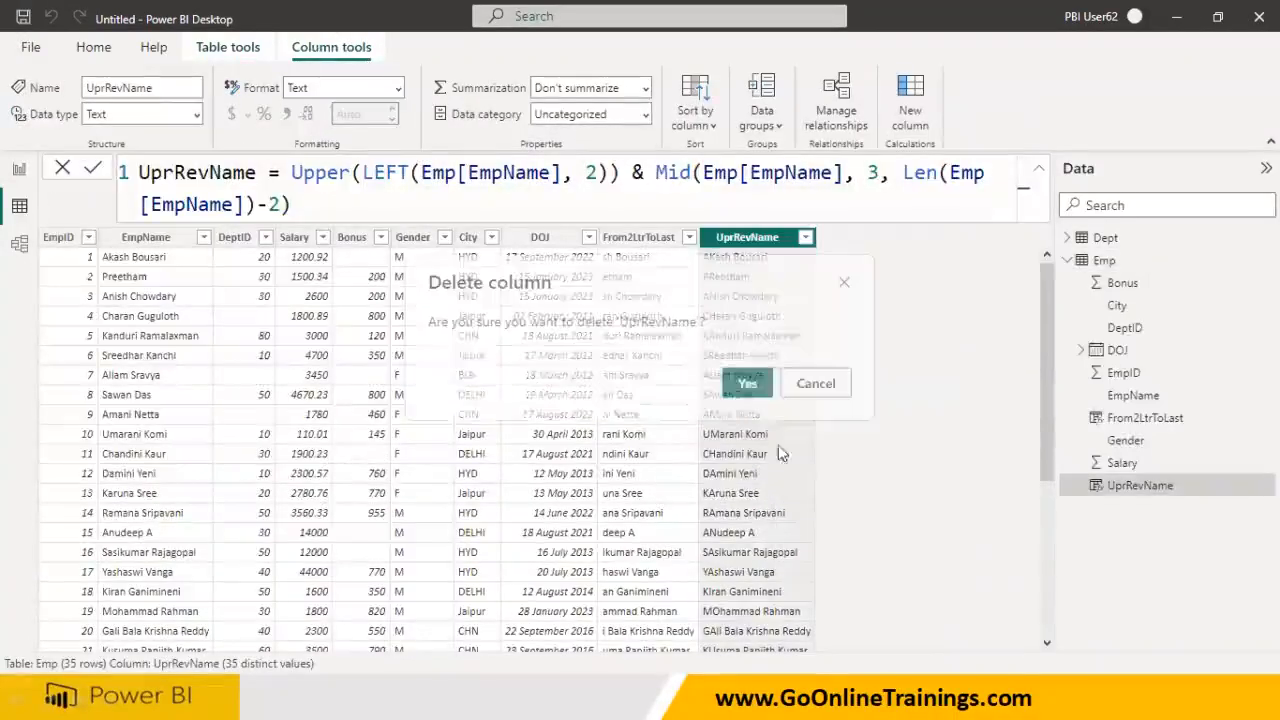
left_click(748, 384)
left_click(650, 194)
right_click(676, 206)
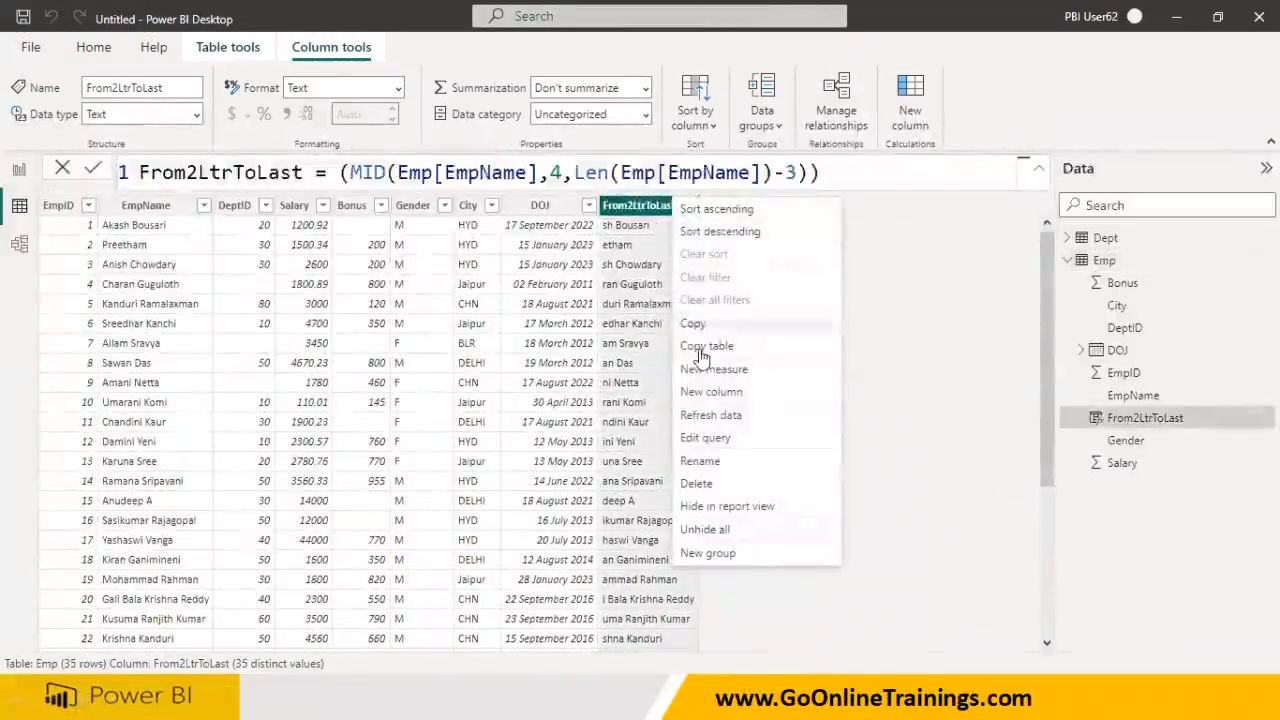
- Rewrite the From2LtrToLast formula as PhoneNo = a quoted ten-digit sample phone number
left_click(226, 172)
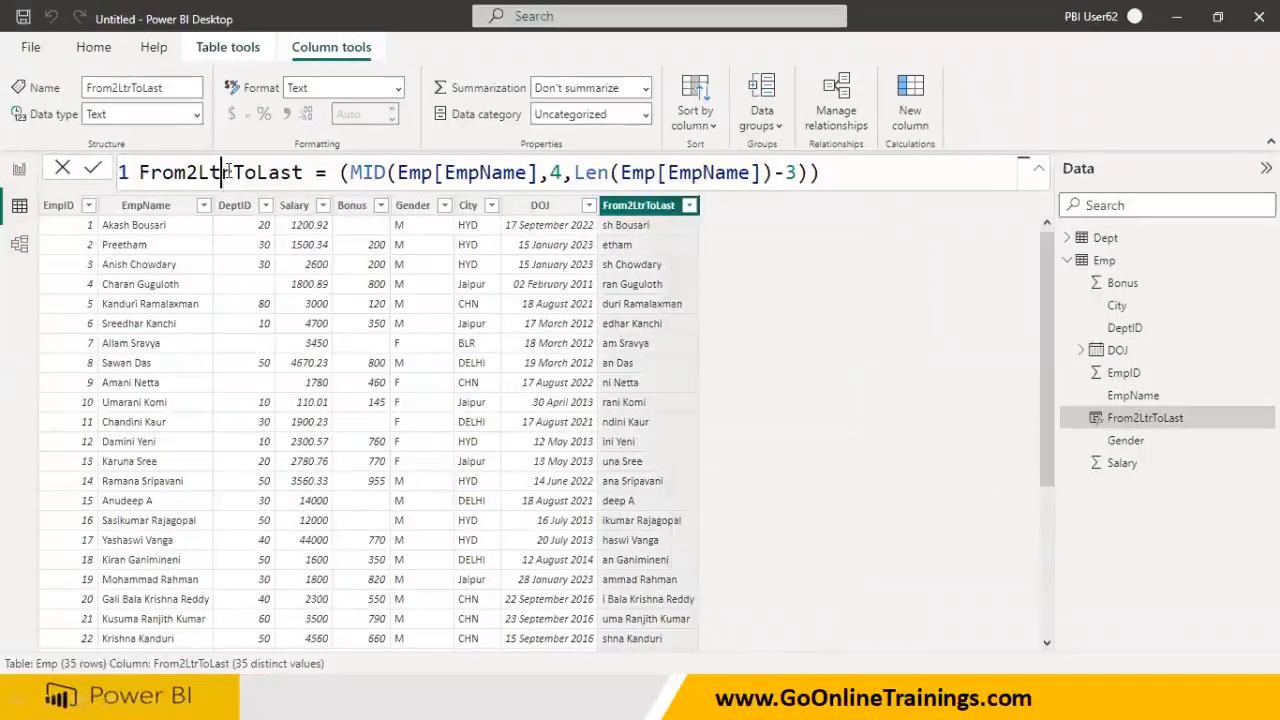
double_click(228, 172)
type("PhoneNo")
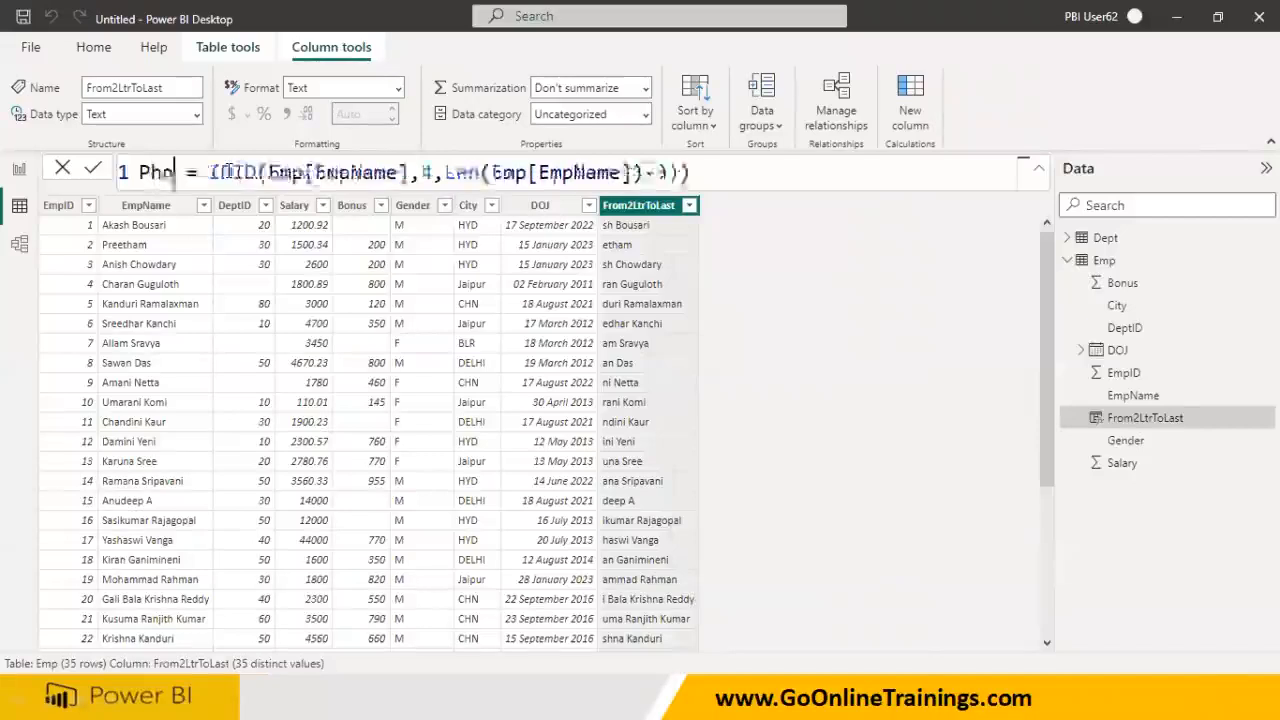
key("Right")
key("Right")
key("Right")
key("shift+Right")
key("shift+Right")
key("shift+Right")
key("shift+Right")
key("shift+Right")
key("shift+Right")
key("shift+Right")
key("shift+Right")
key("shift+Right")
key("shift+Right")
key("shift+Right")
key("shift+Right")
key("shift+Right")
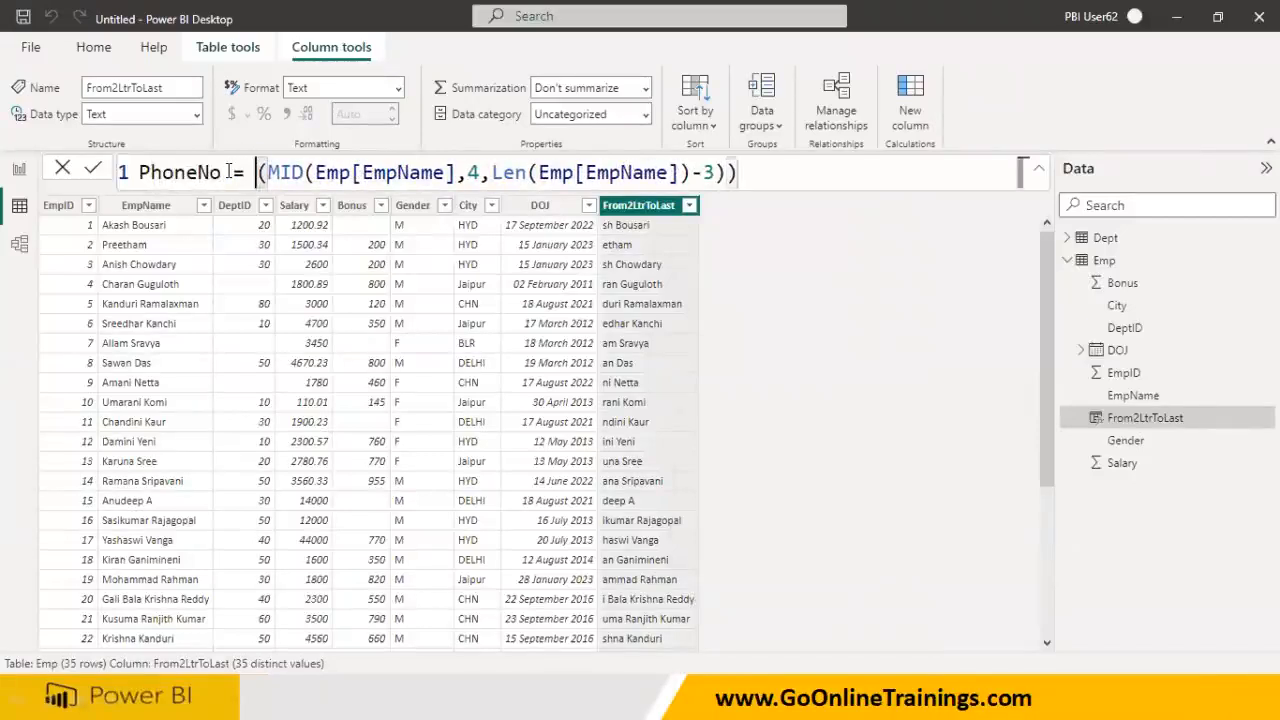
key("shift+Right")
key("shift+Right")
key("shift+Right")
key("shift+Right")
key("shift+Right")
key("shift+Right")
key("shift+Right")
key("shift+Right")
key("shift+Right")
key("shift+Right")
key("shift+Right")
key("shift+Right")
key("shift+Right")
key("shift+Right")
key("shift+Right")
key("shift+Right")
key("shift+Right")
key("shift+Right")
key("shift+Right")
key("shift+Right")
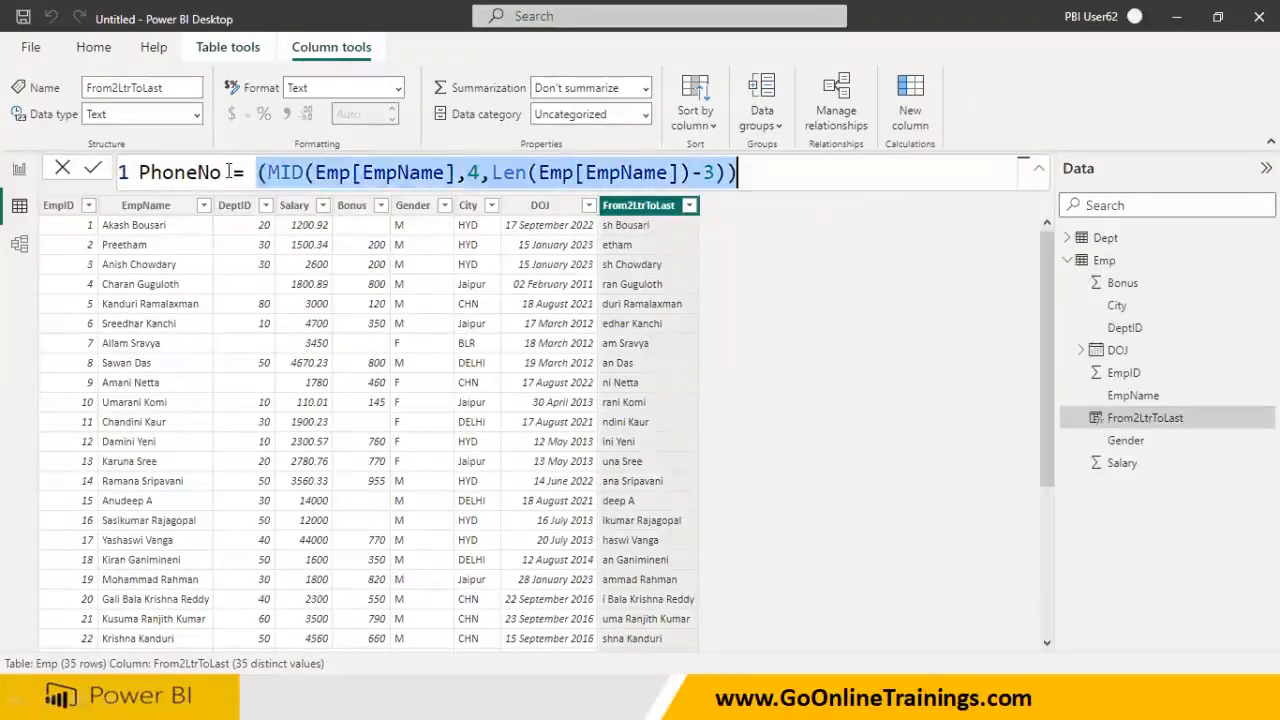
type("\"\"")
key("Left")
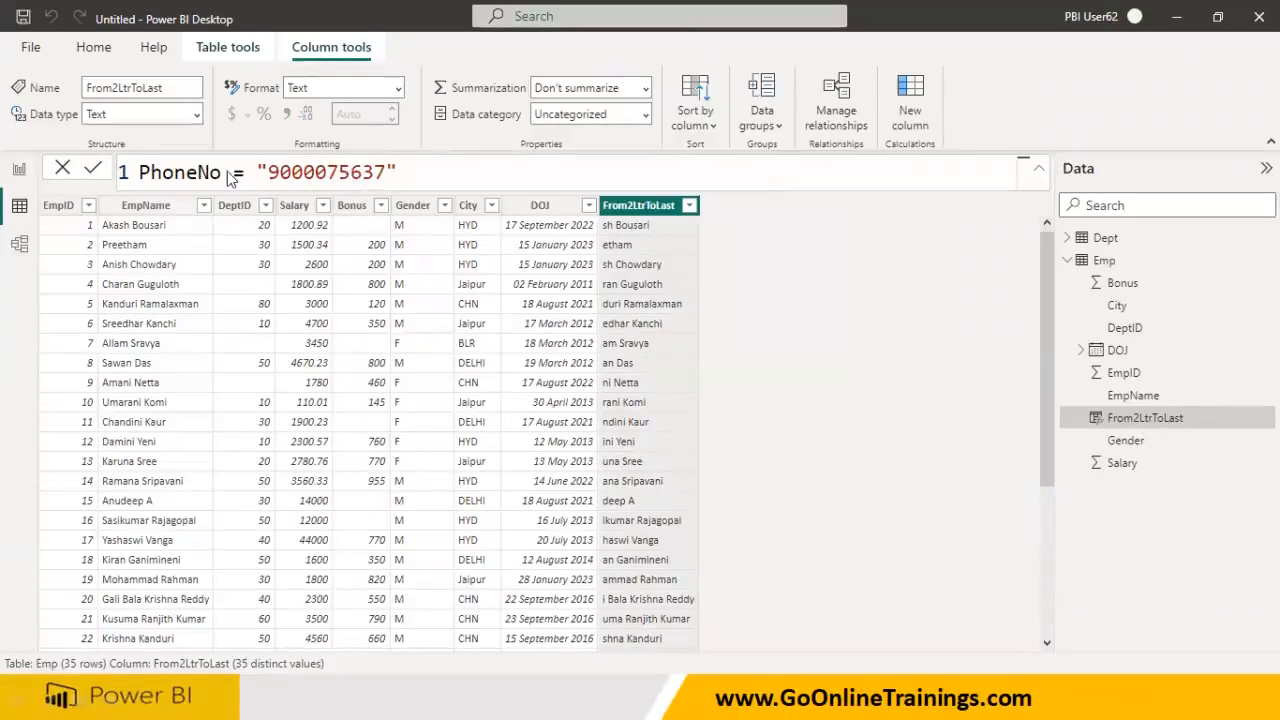
key("Return")
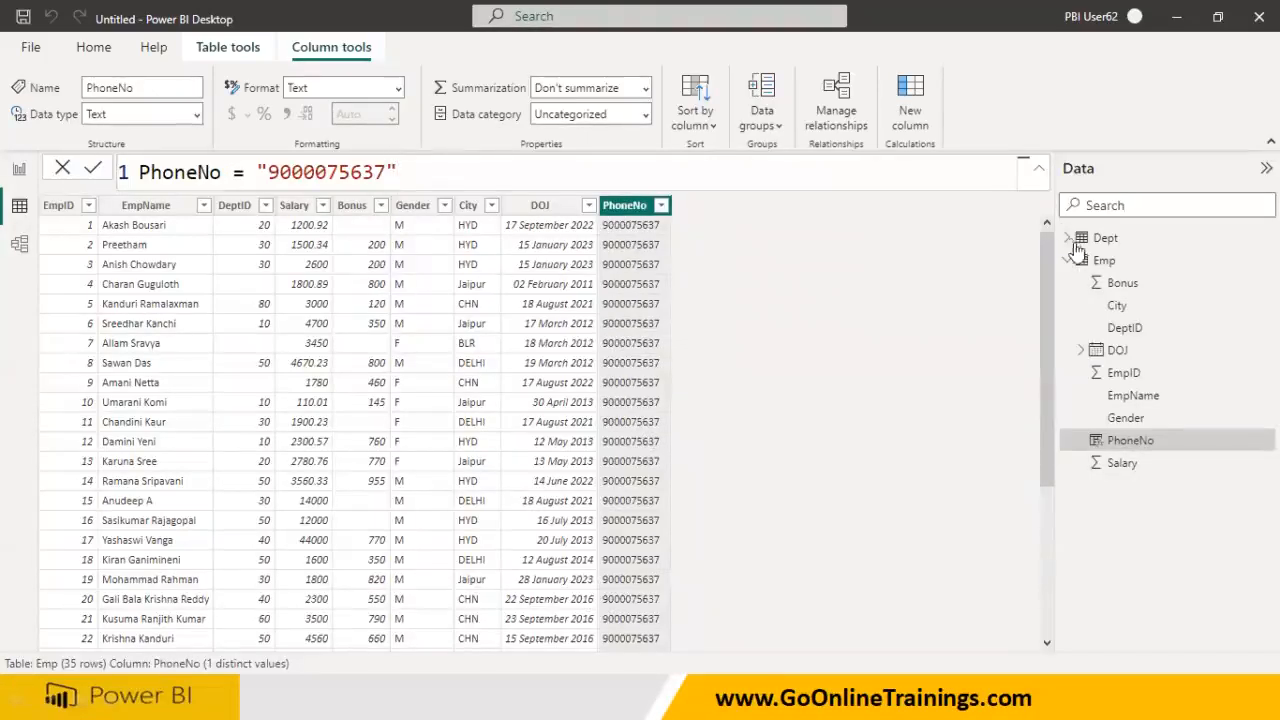
- Start a new Emp column whose formula begins MaskPhoneNo =
left_click(1102, 262)
right_click(1102, 262)
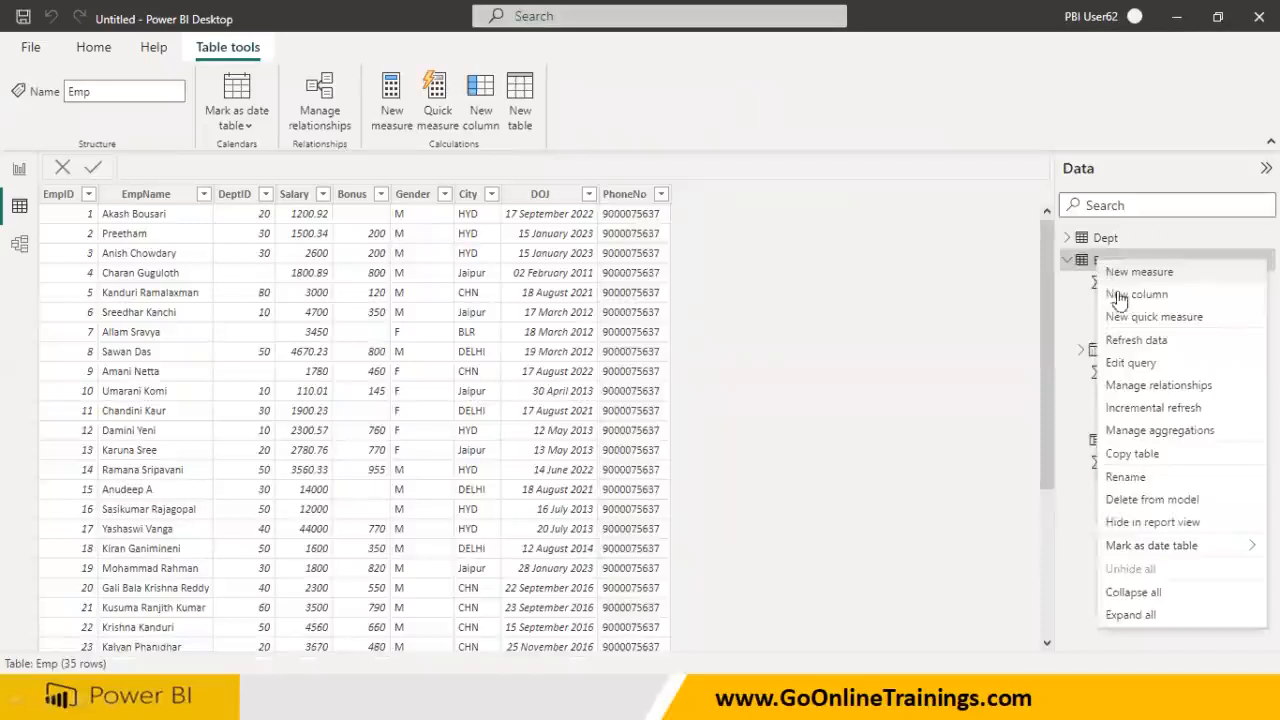
key("Escape")
left_click(481, 100)
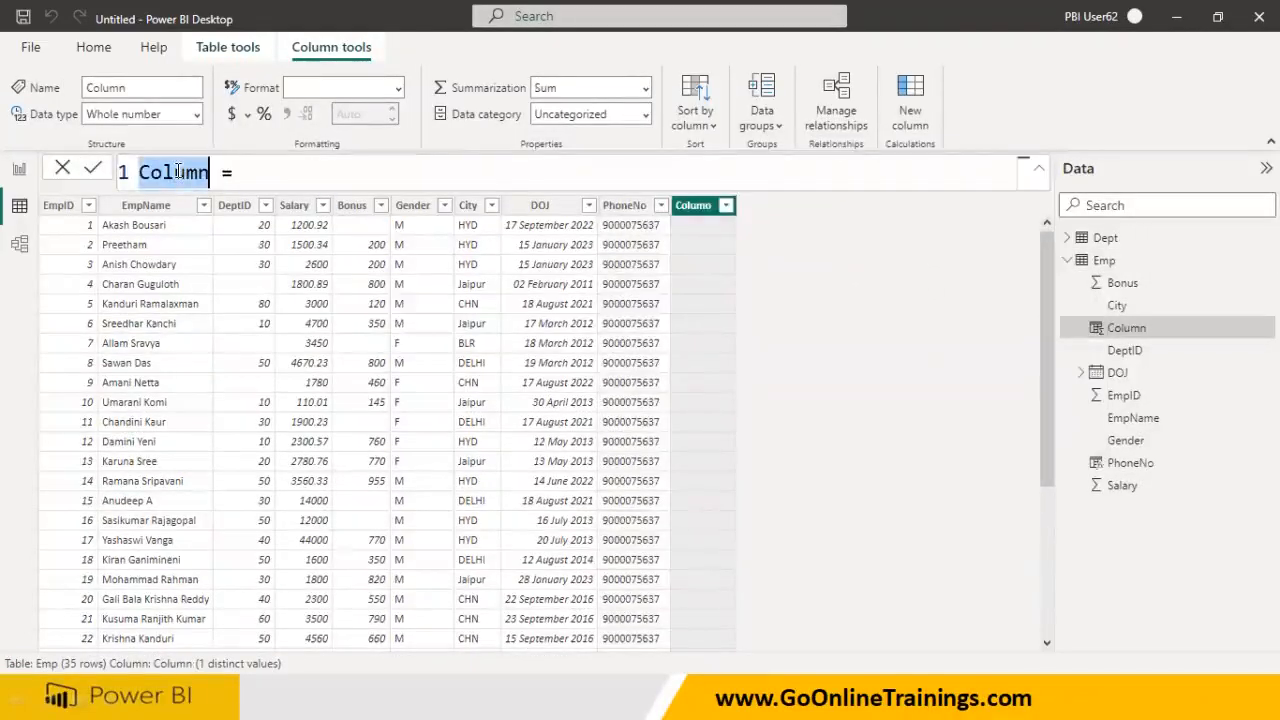
type("Mak")
key("BackSpace")
type("s")
key("BackSpace")
type("k")
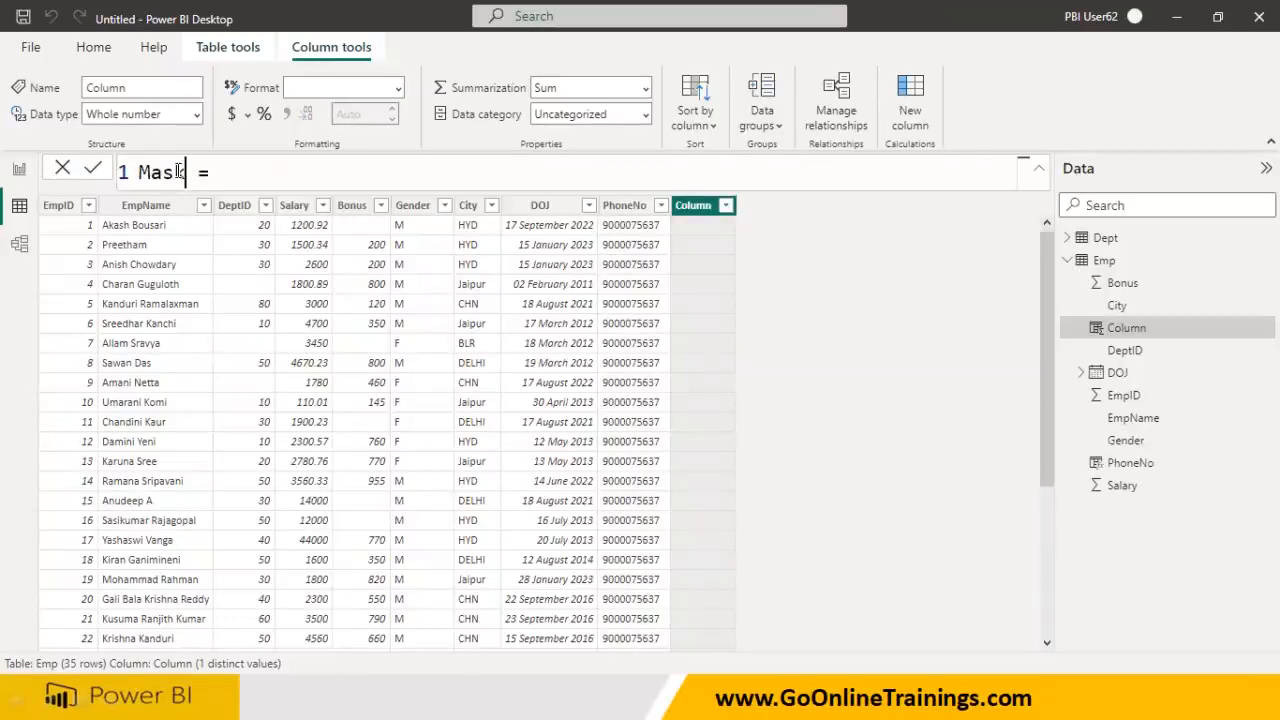
type("PhoneNo")
key("End")
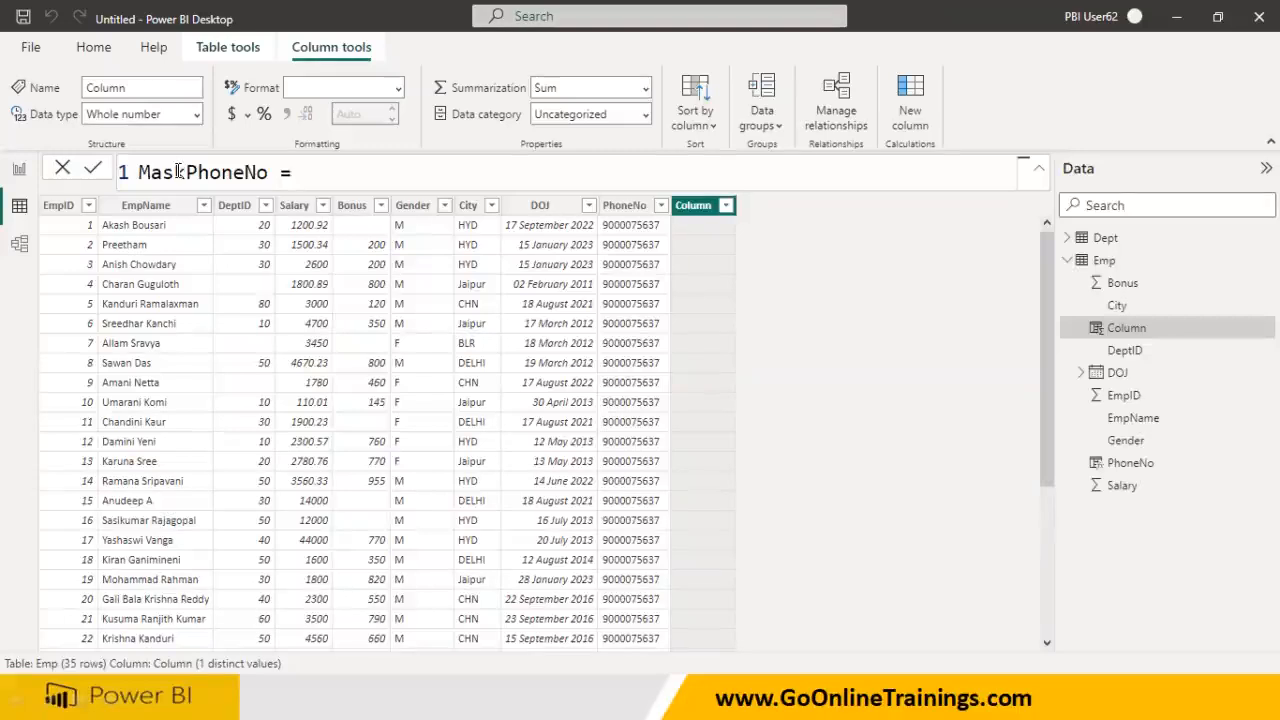
- Switch to the PowerPoint slide show explaining Replace()
key("super")
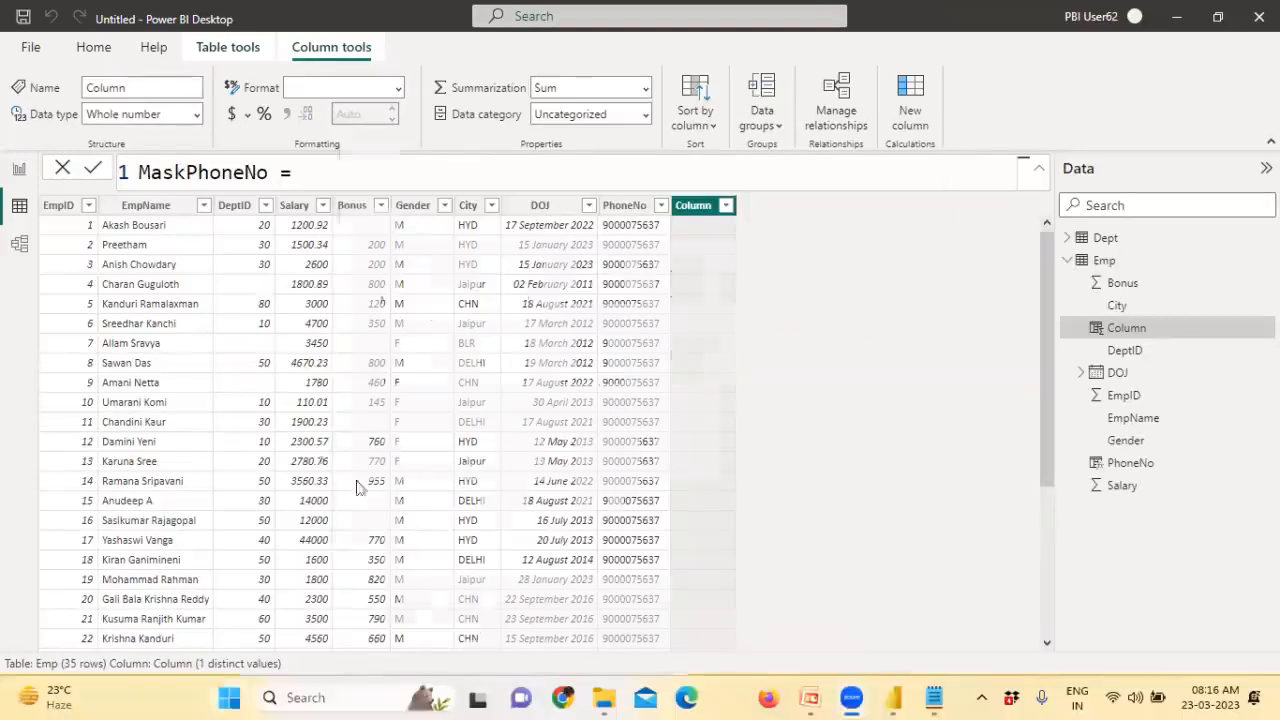
left_click(903, 690)
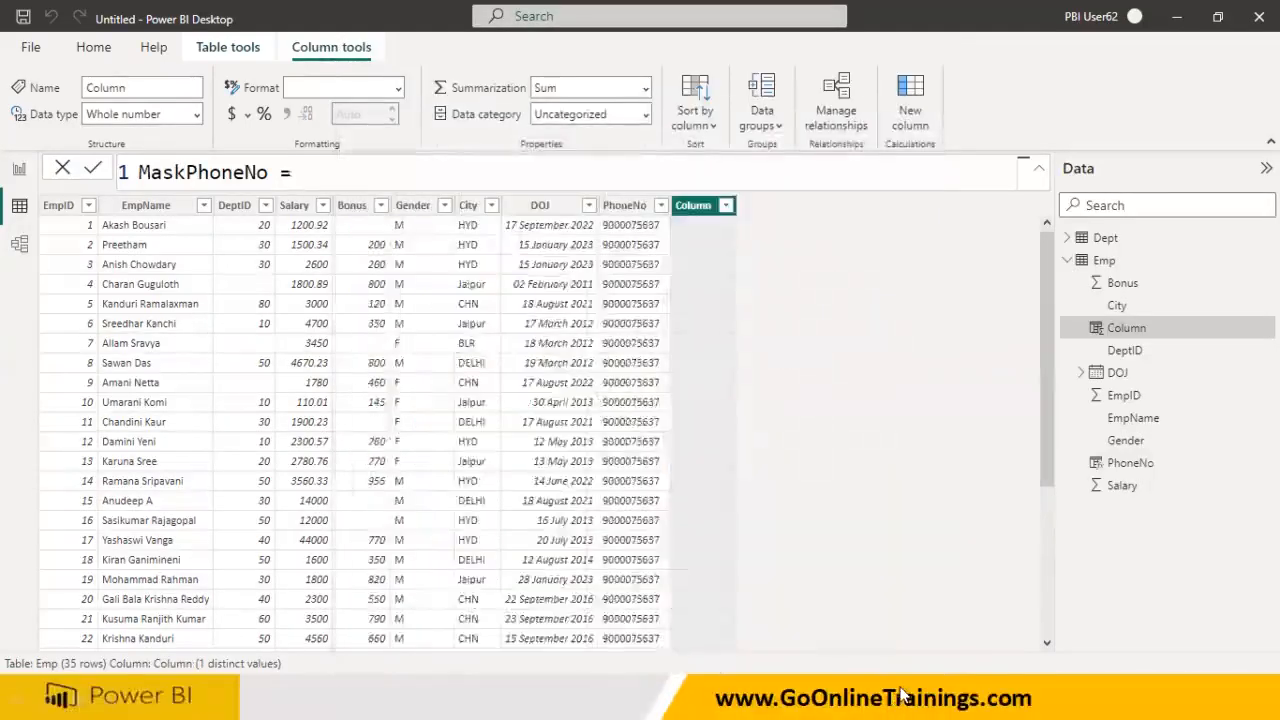
key("super")
mouse_move(810, 697)
left_click(870, 620)
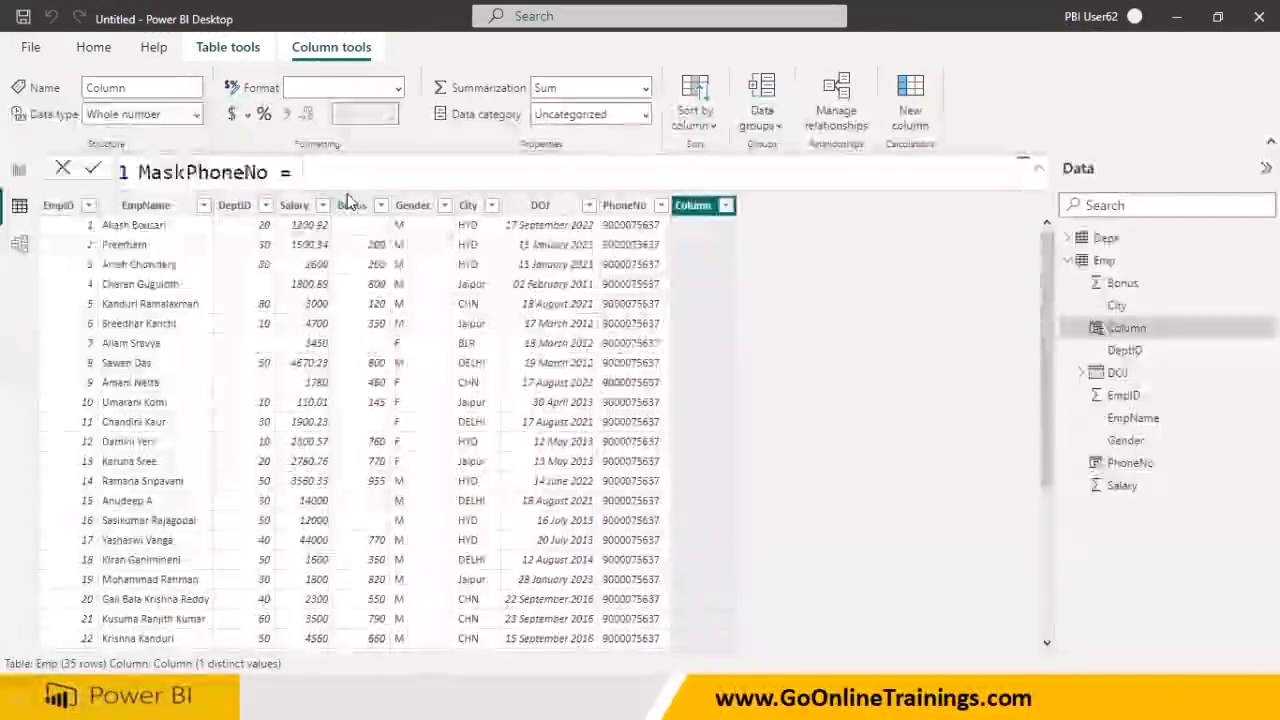
- Define MaskPhoneNo as REPLACE(Emp[PhoneNo], 3, 5, "********") and commit it
type("Repla")
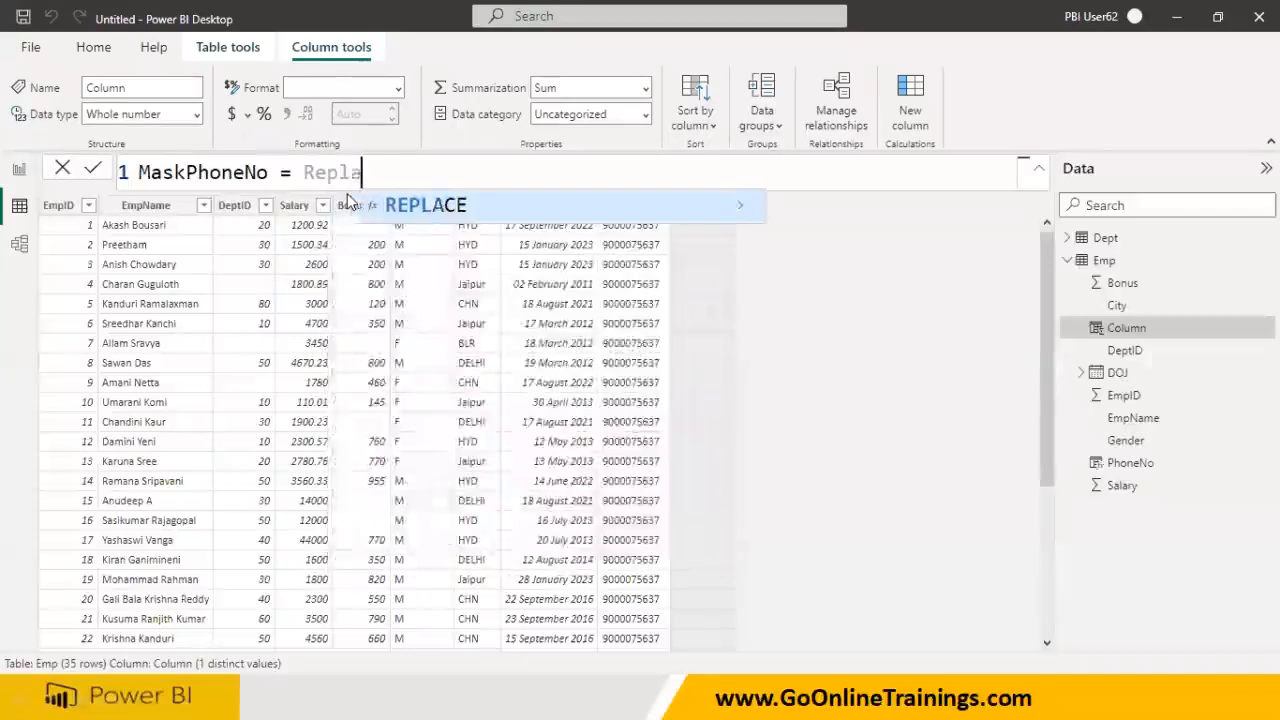
left_click(410, 208)
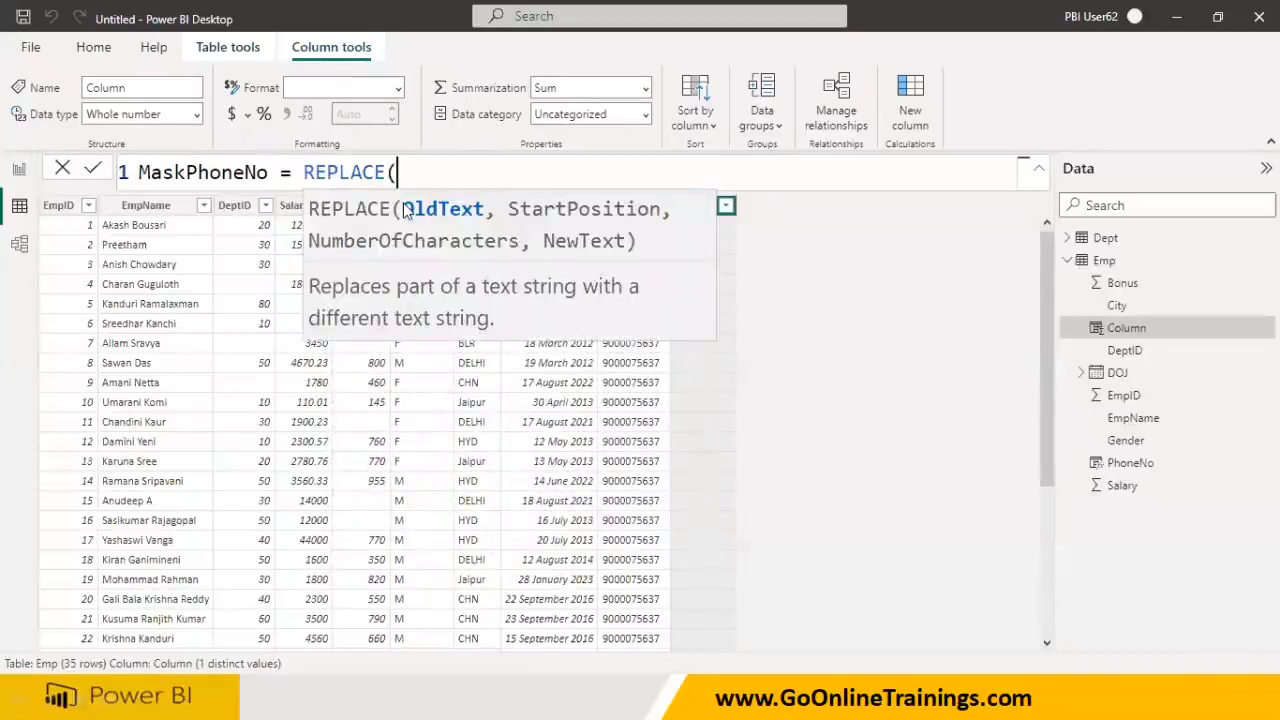
type("Phone")
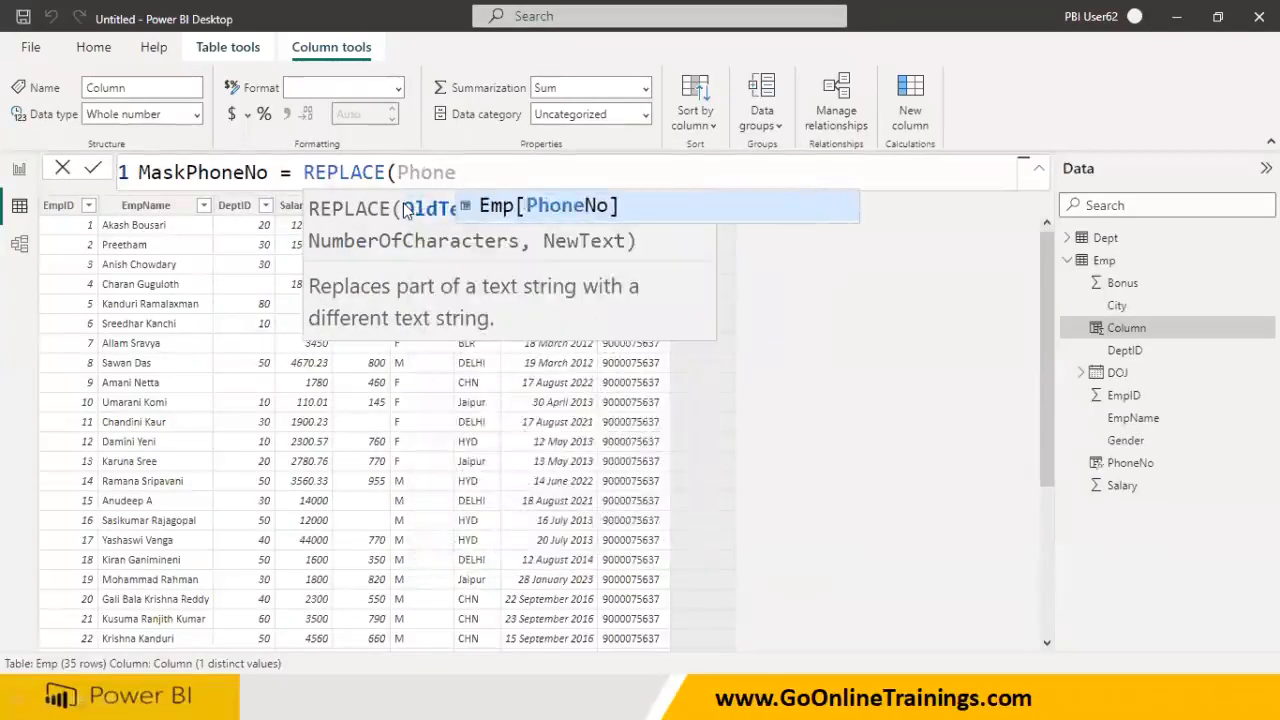
left_click(523, 206)
type(", 3,")
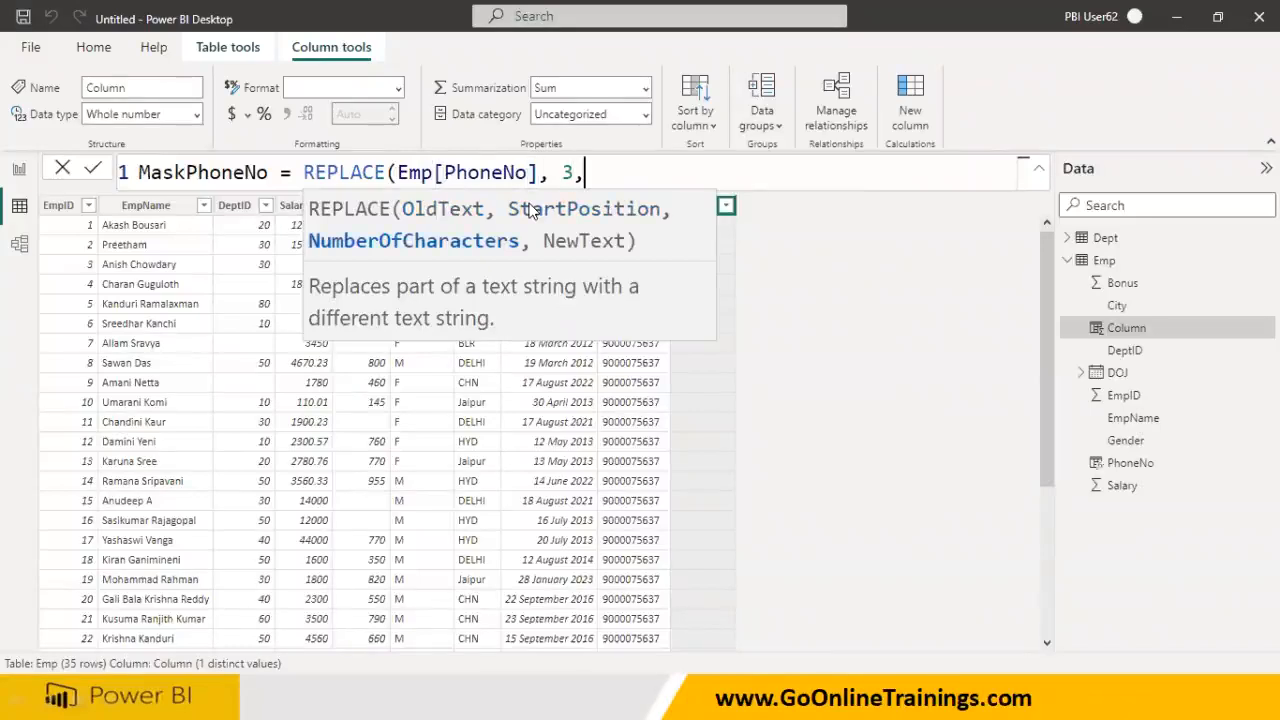
type("5")
type(", \"")
type("8888")
key("BackSpace")
key("BackSpace")
key("BackSpace")
key("BackSpace")
type("********")
key("Right")
type(")")
key("Return")
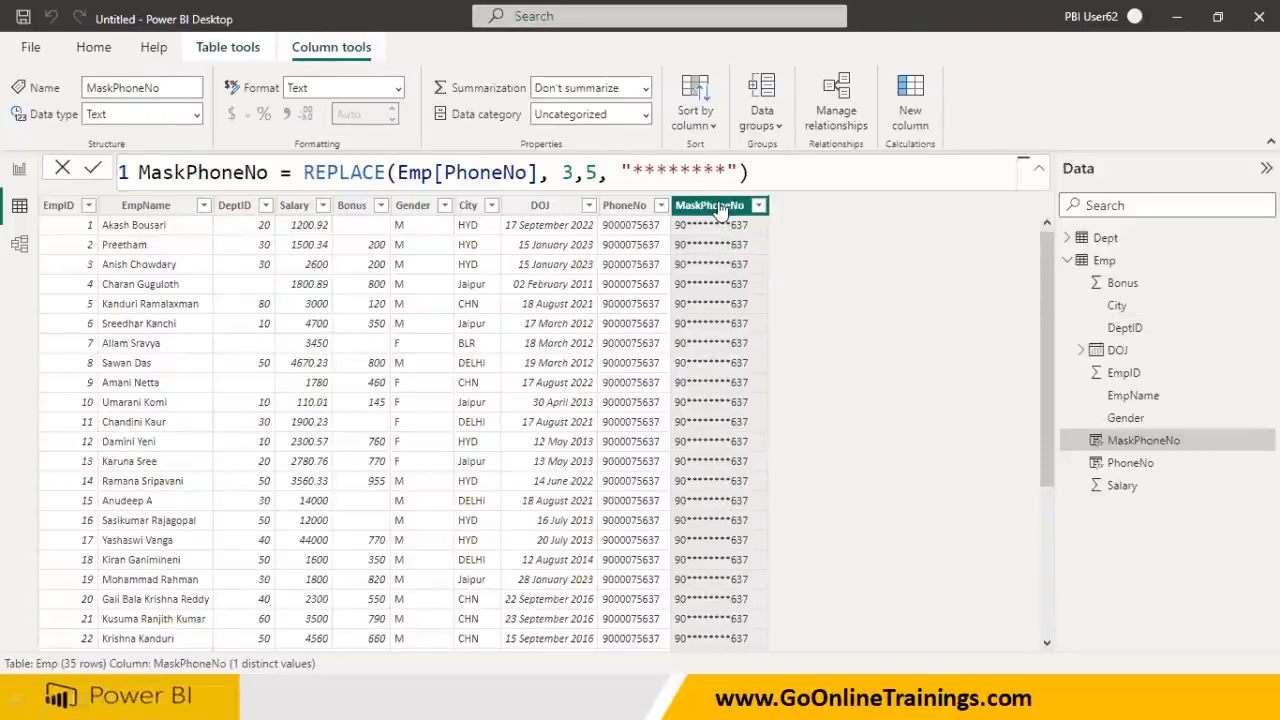
- Trim the replacement text to a single "*" so five digits collapse into one asterisk
left_click_drag(643, 172, 727, 170)
key("BackSpace")
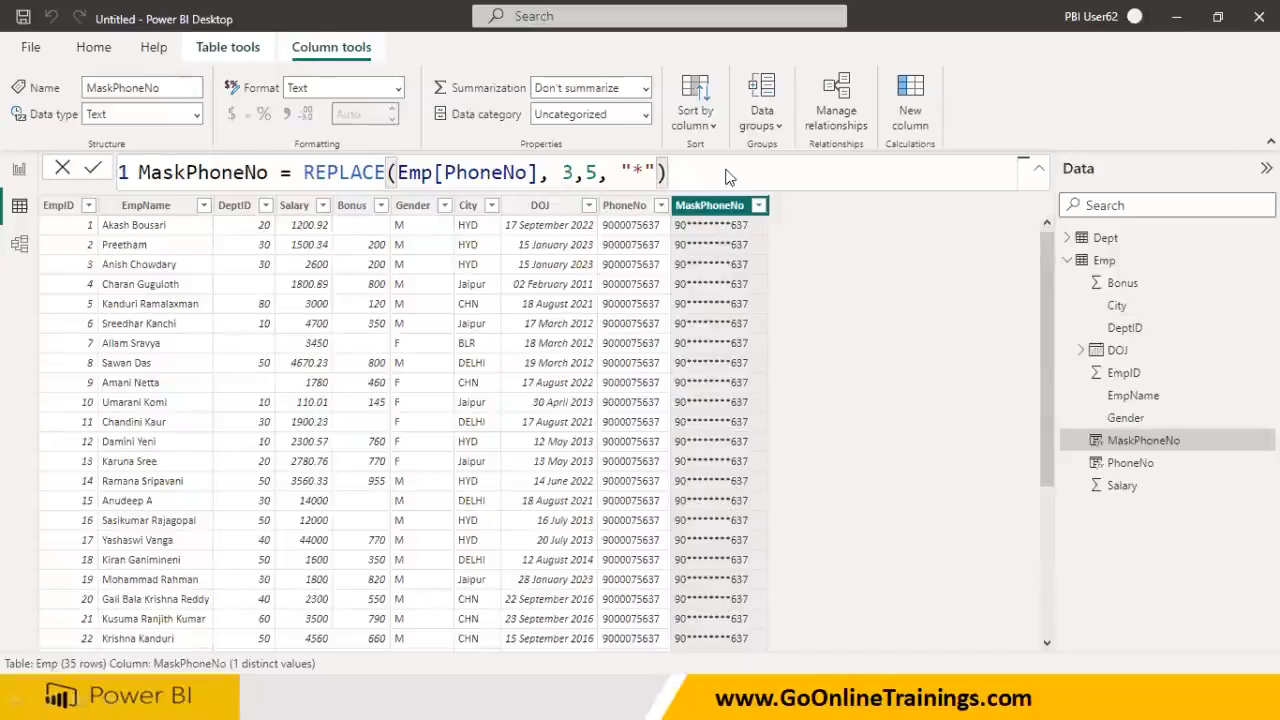
key("Return")
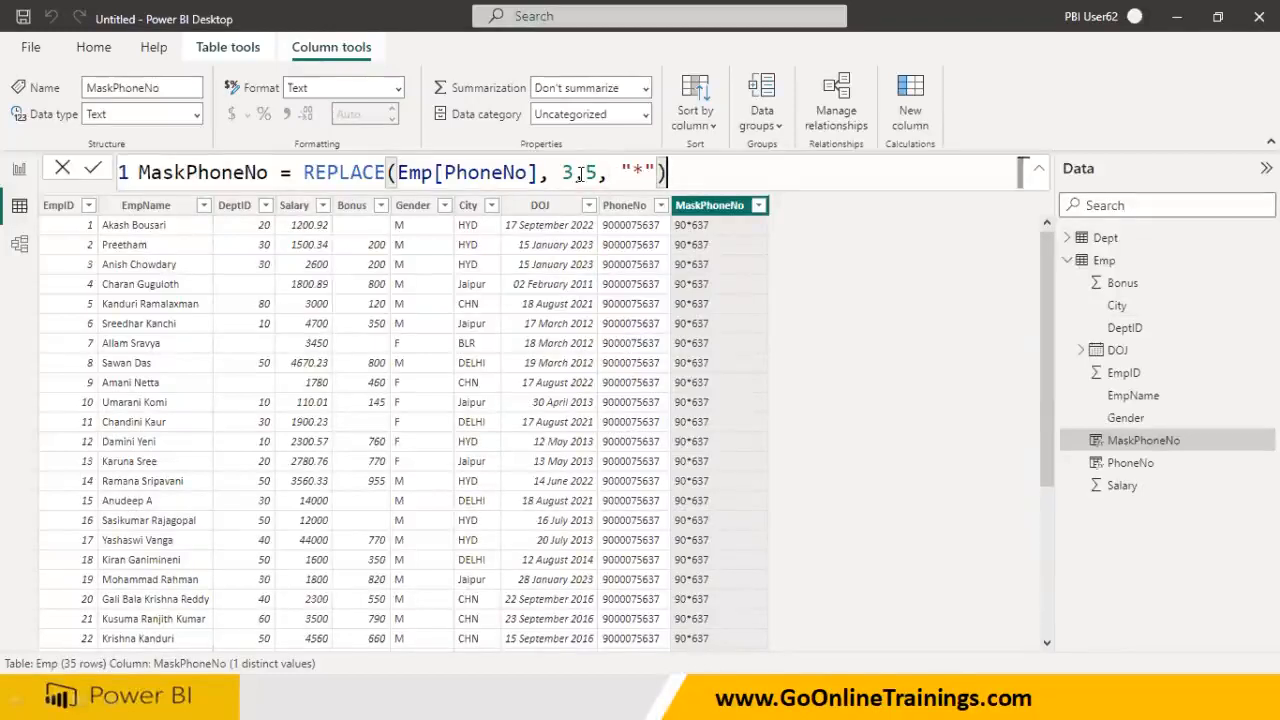
- Replace the fixed length 5 with Len(Emp[PhoneNo])-2 in the MaskPhoneNo formula
double_click(592, 175)
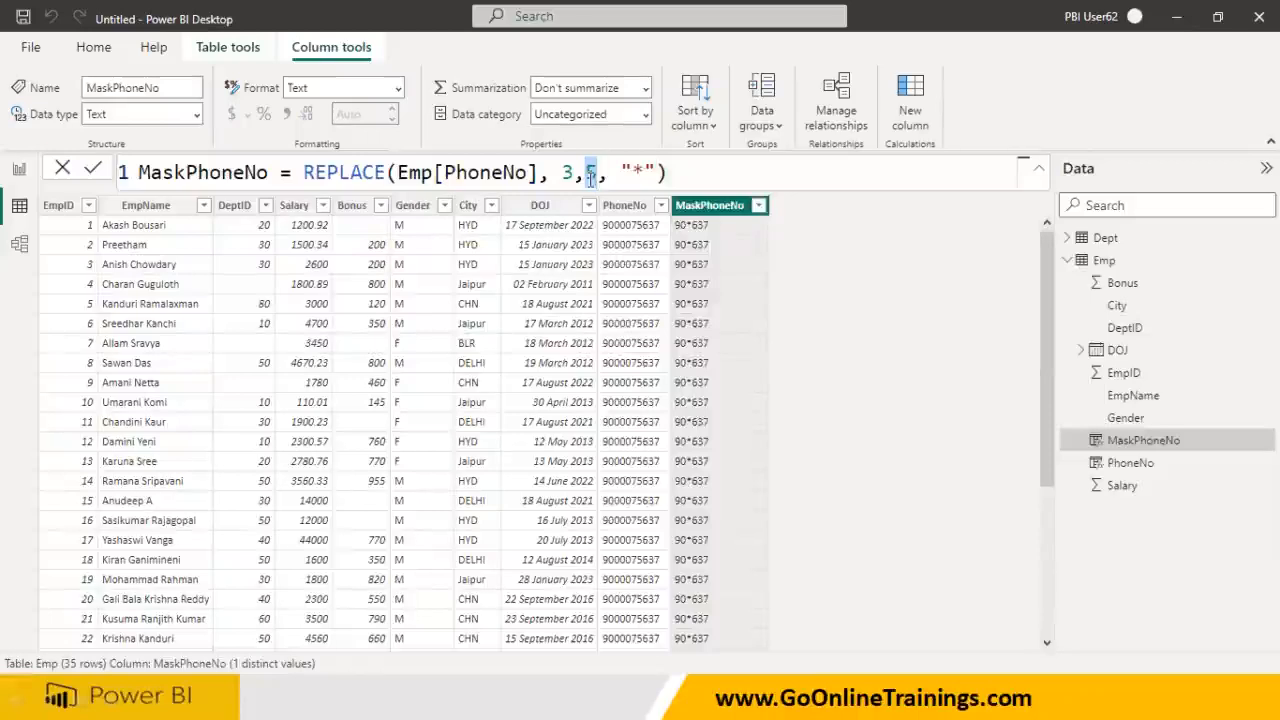
type("Len(")
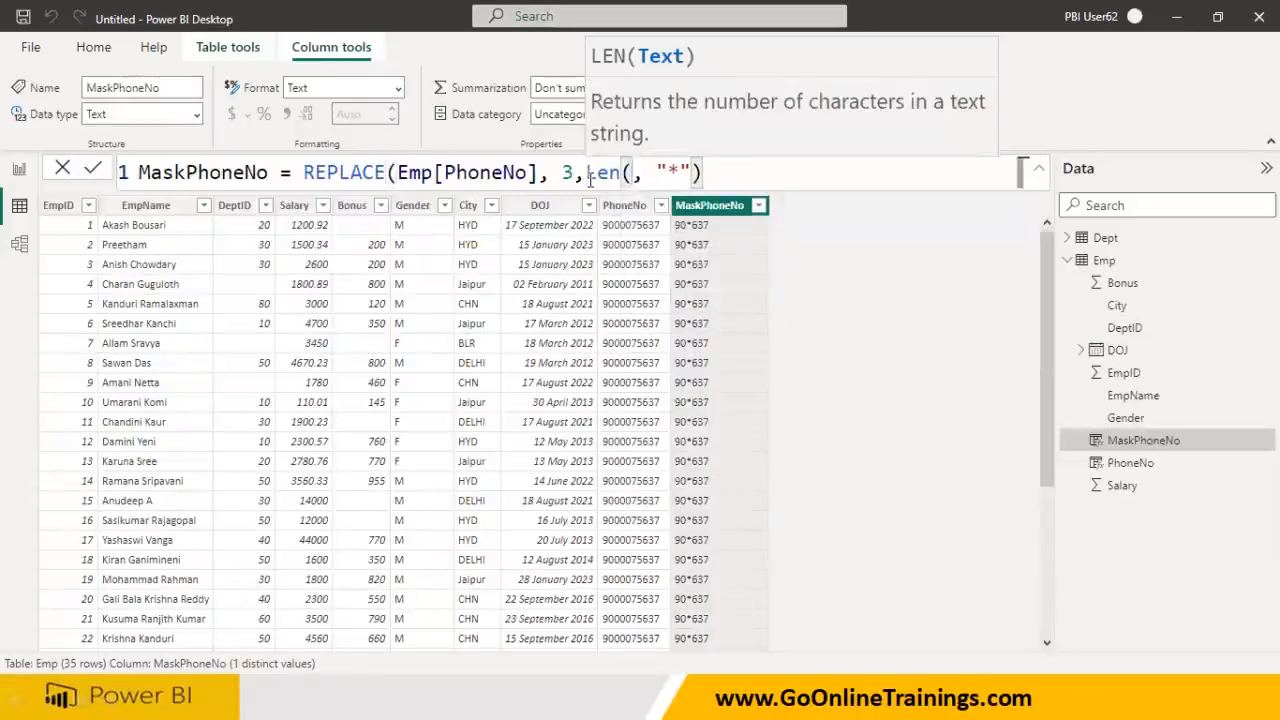
type("Phone")
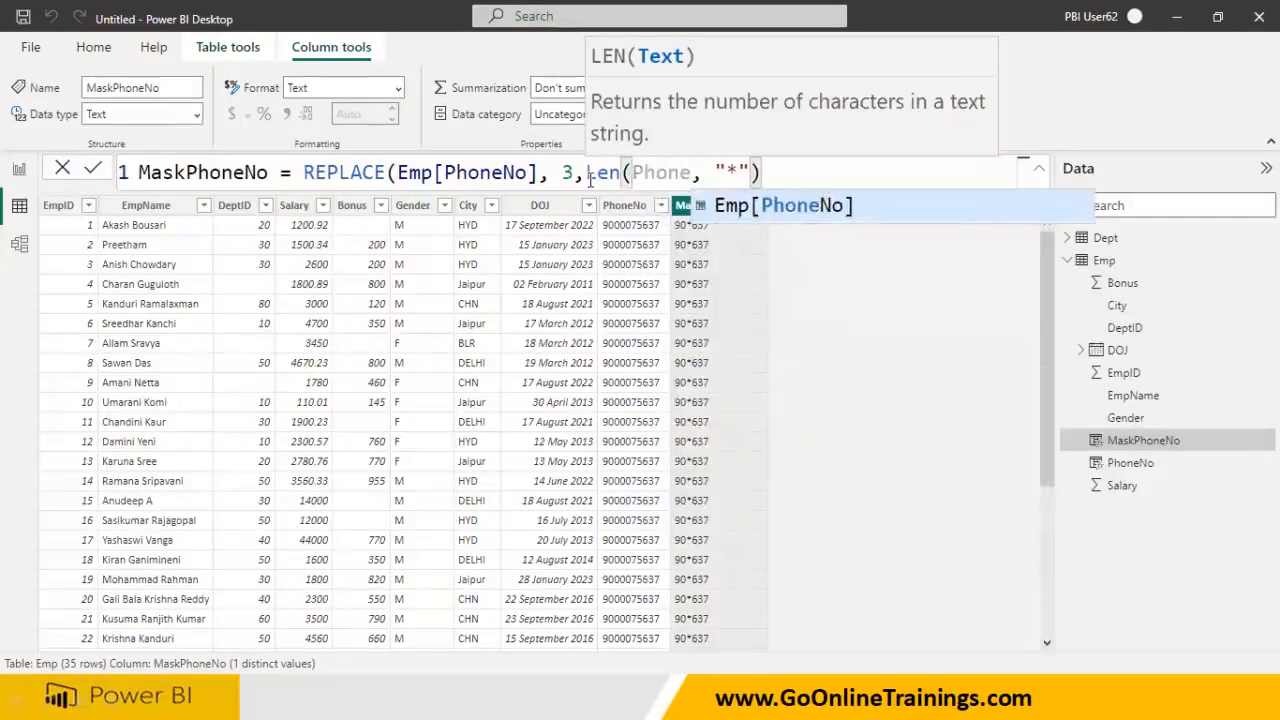
left_click(735, 206)
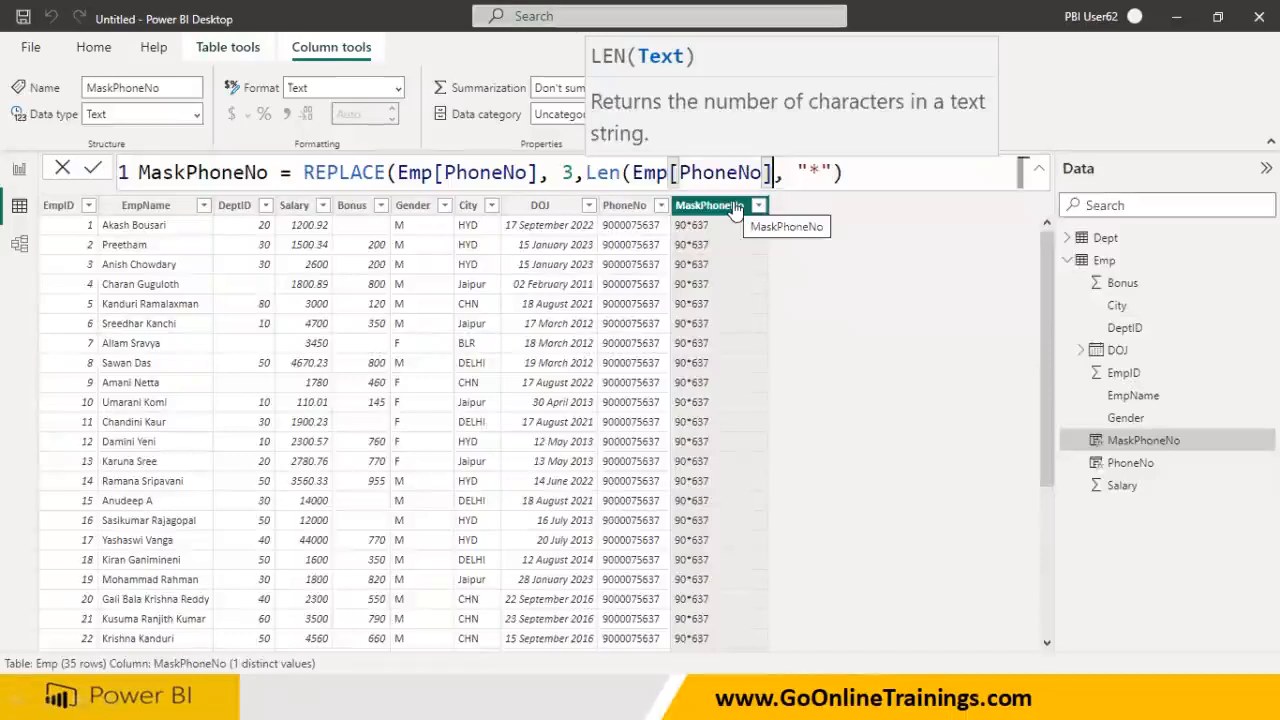
type(")-")
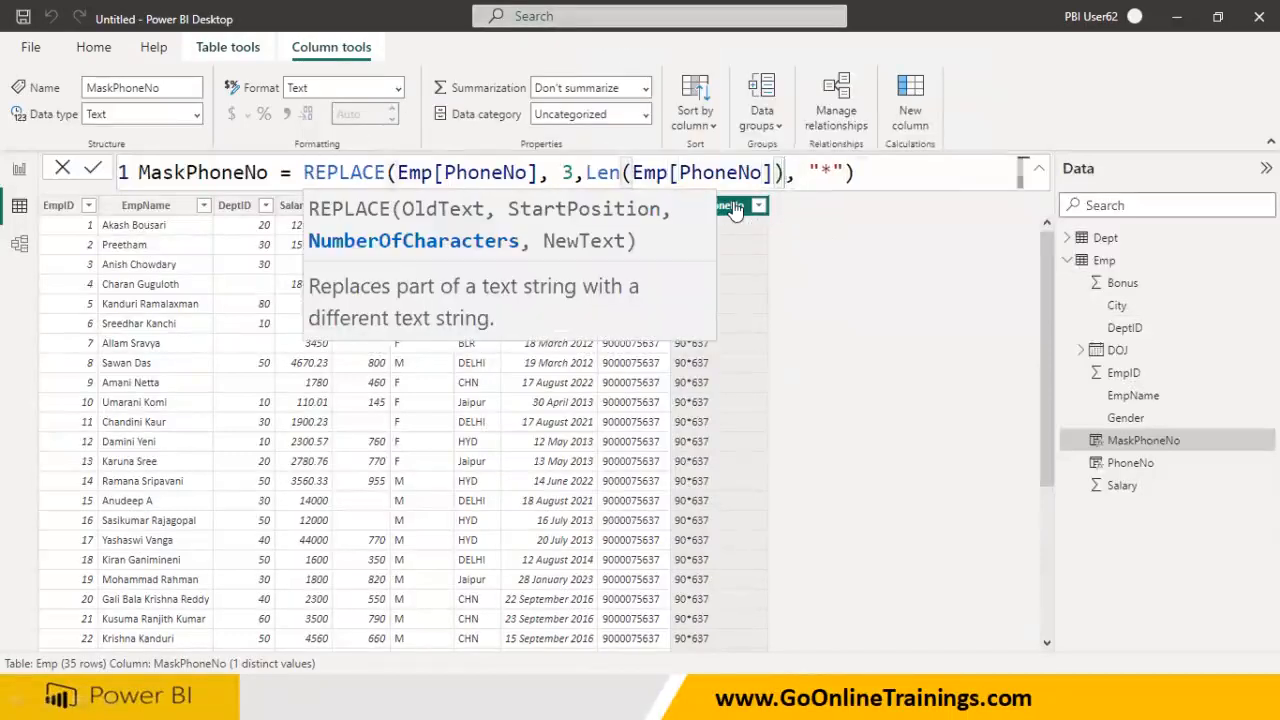
type("2")
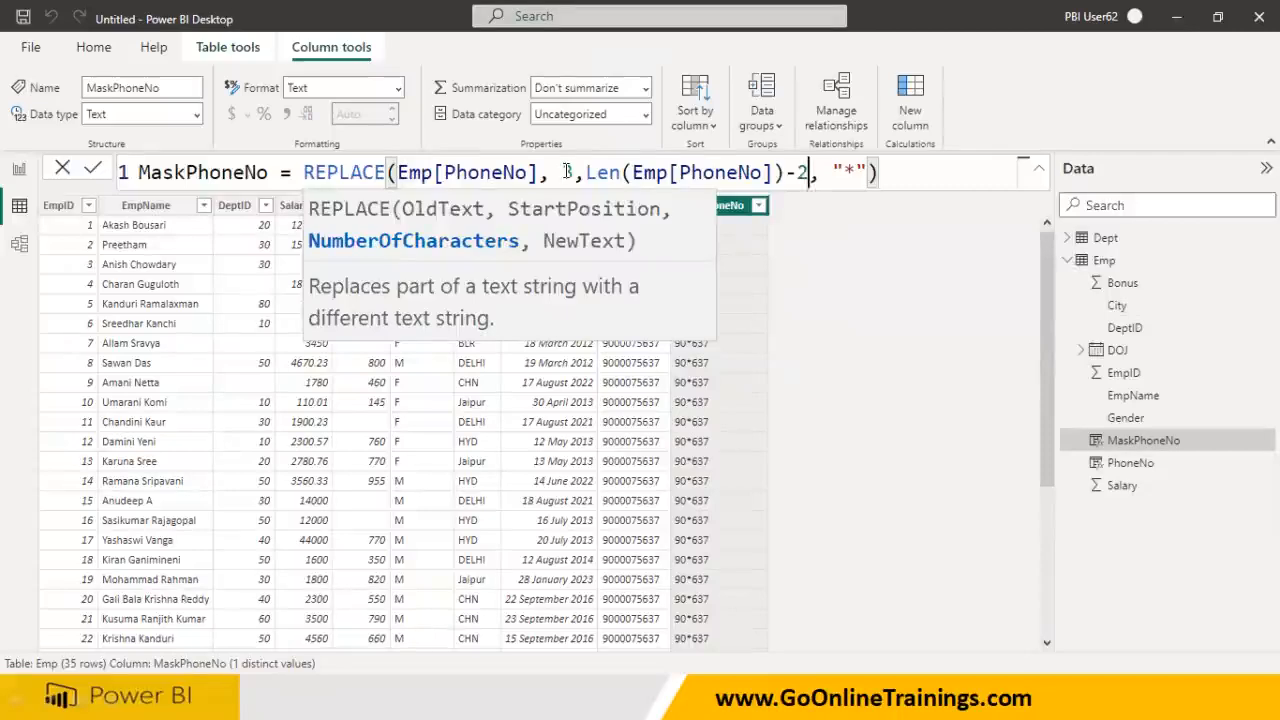
left_click(566, 173)
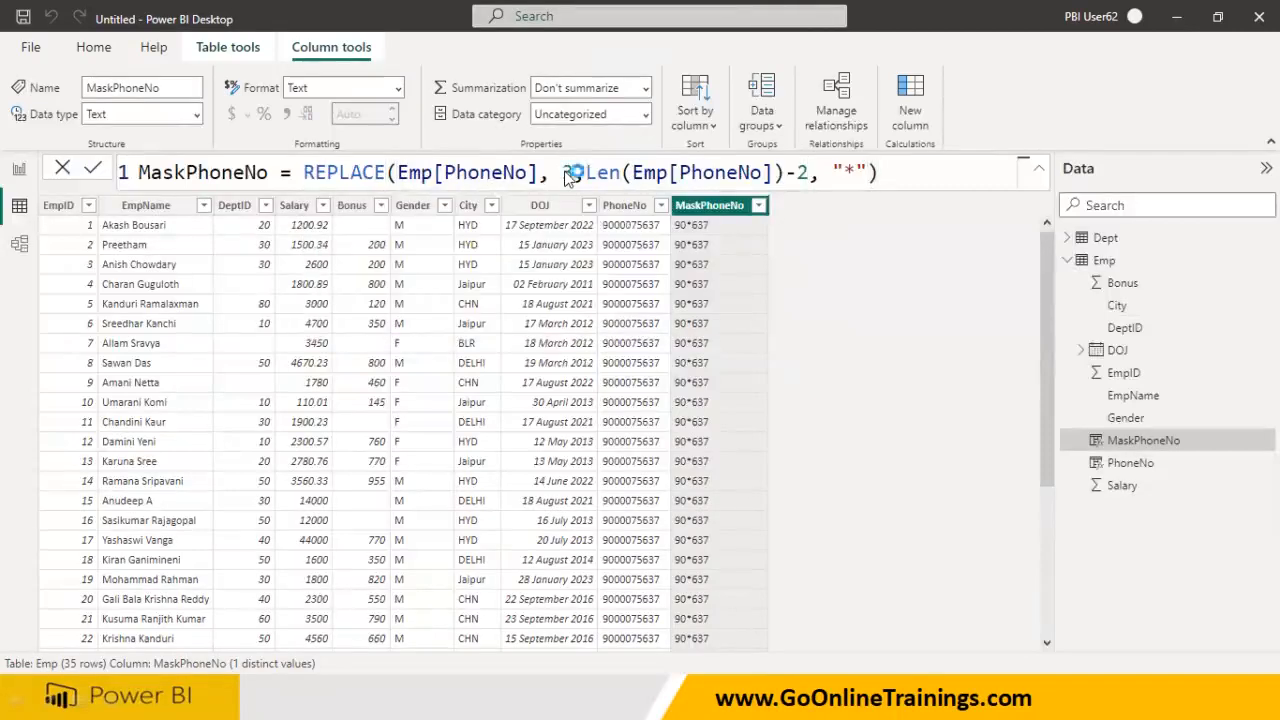
key("Return")
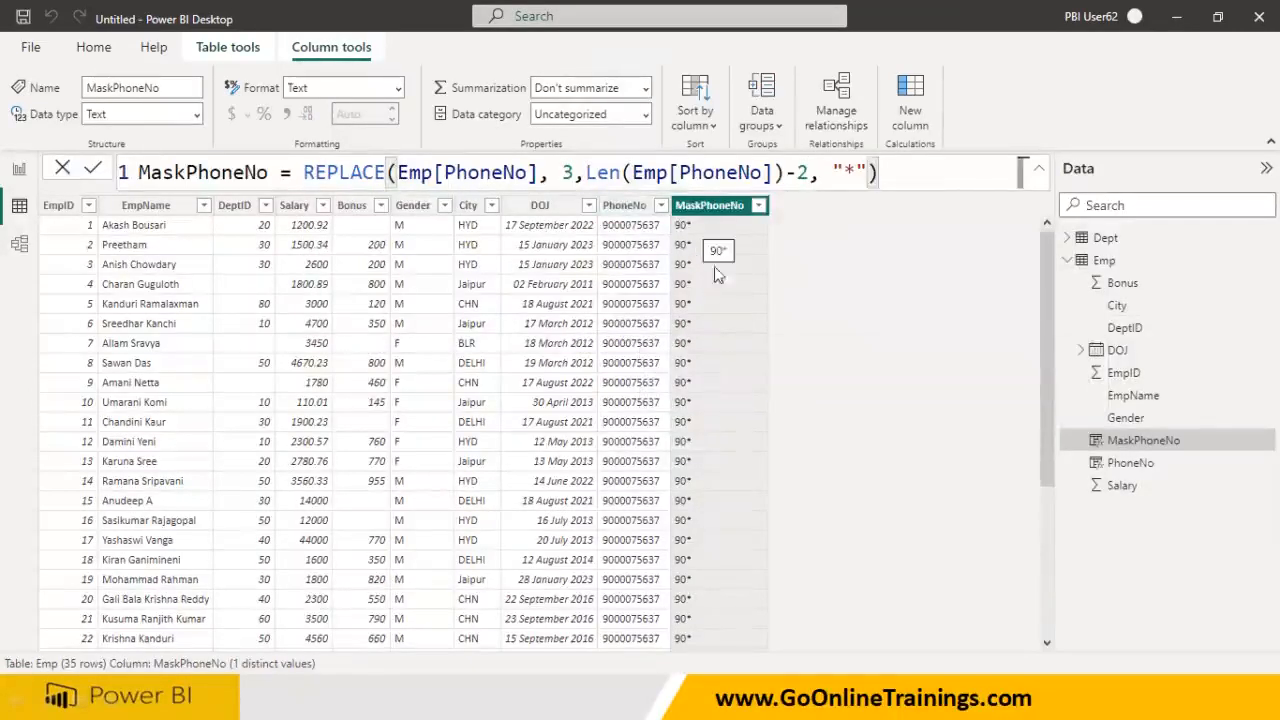
- Change the start position from 3 to 2 and the length offset from -2 to -1
type("****")
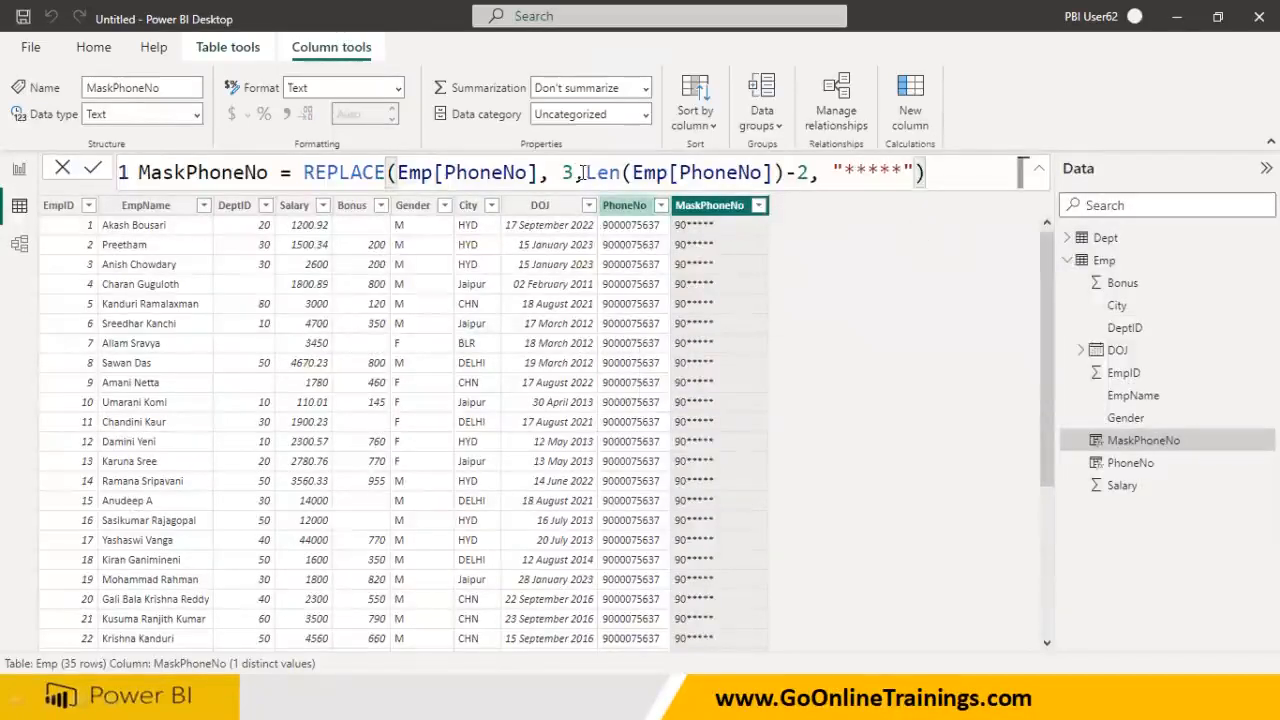
left_click_drag(563, 172, 832, 174)
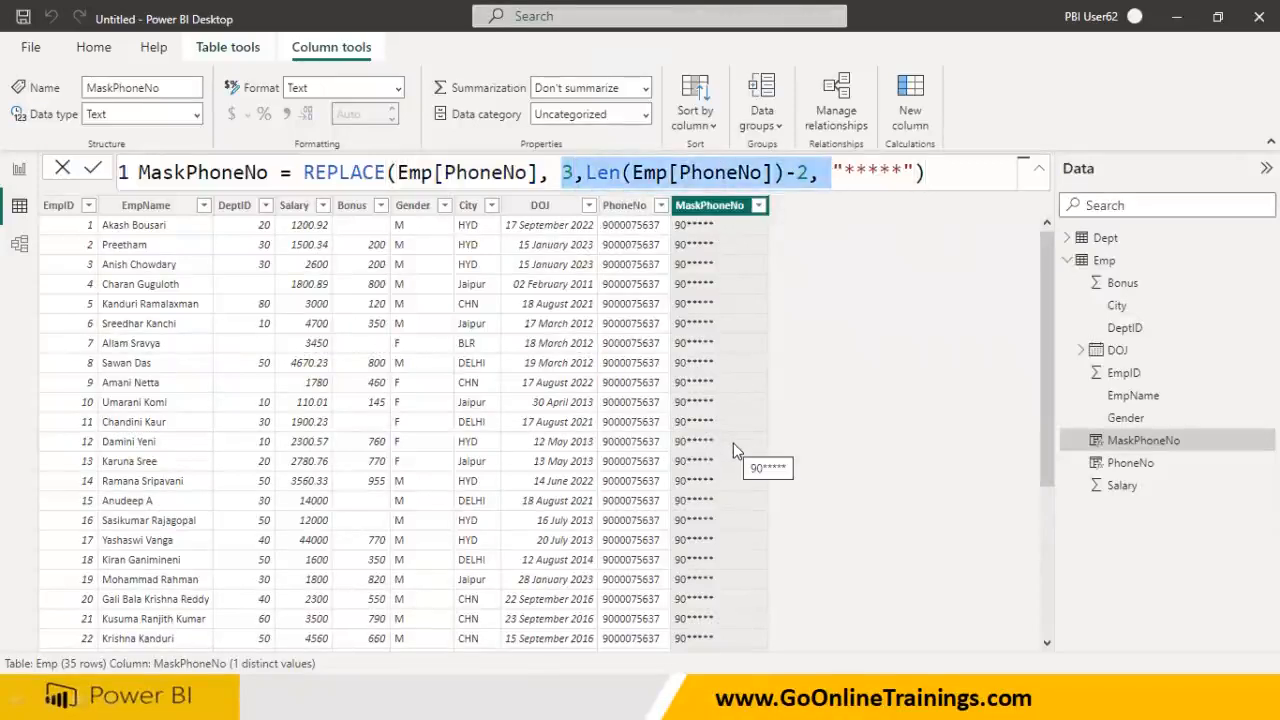
left_click(566, 173)
double_click(566, 173)
type("2")
double_click(804, 173)
type("1")
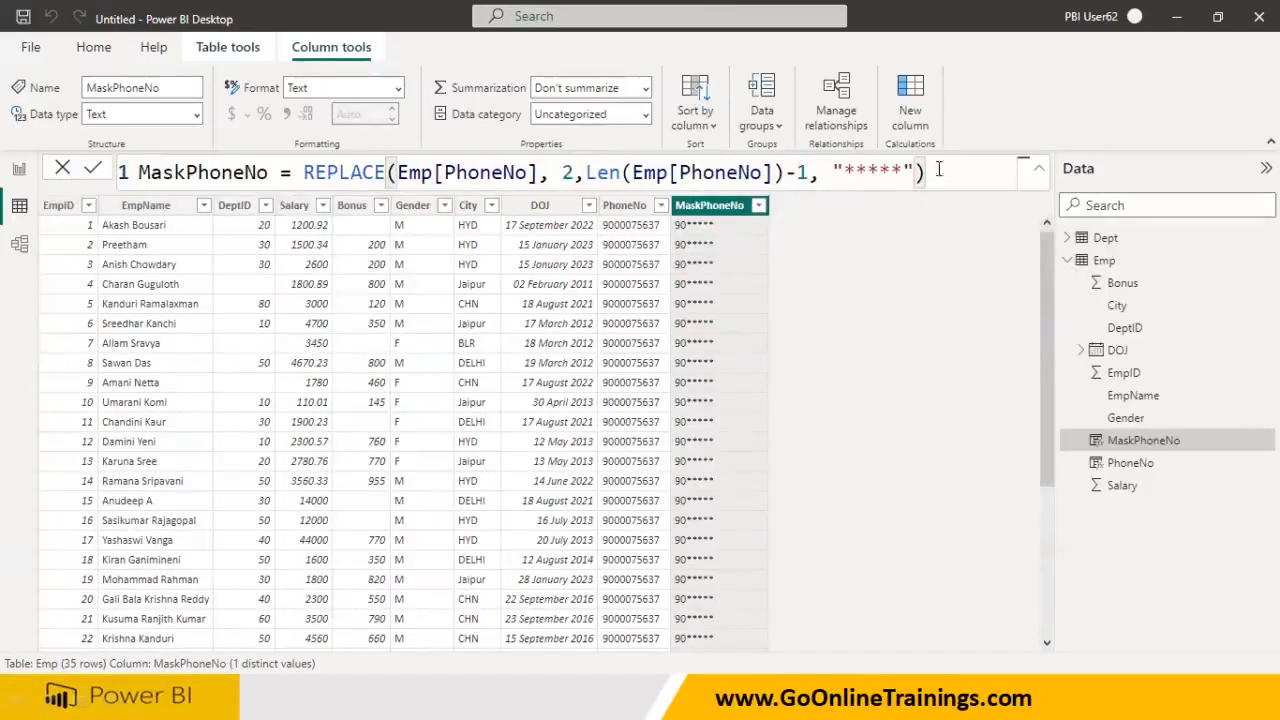
key("Return")
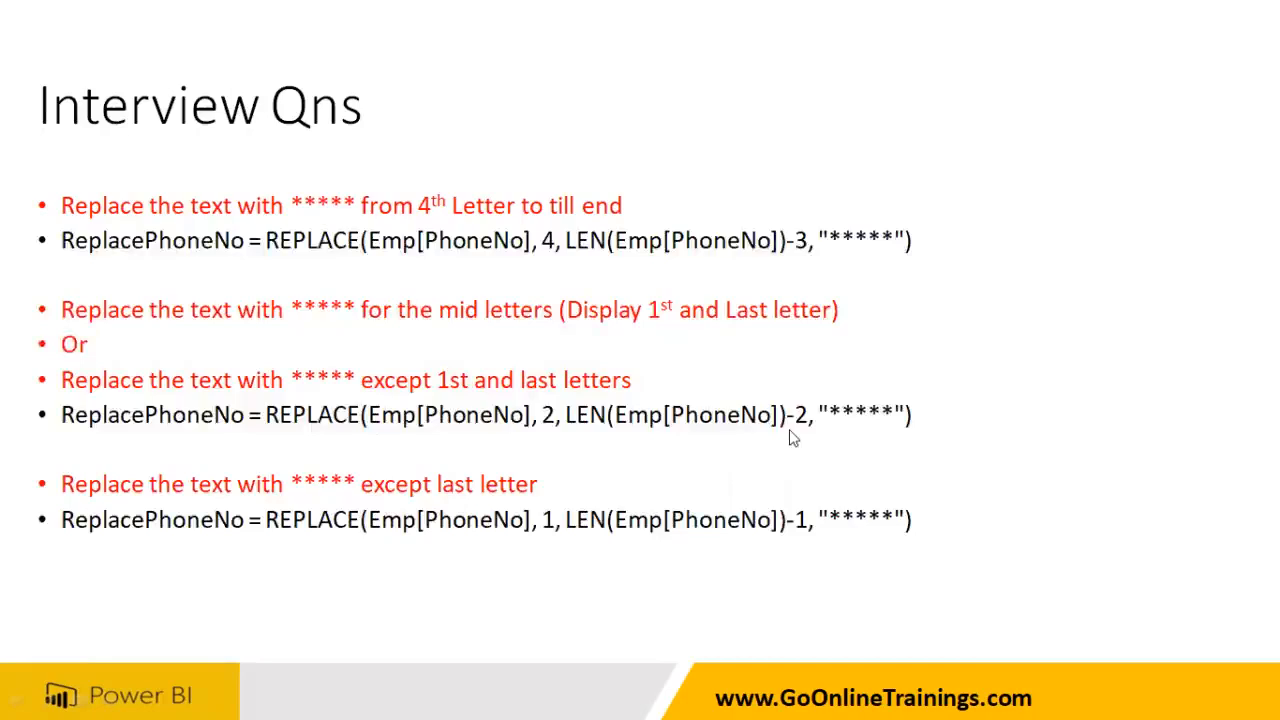
- Alt+Tab from the Interview Qns slide back to Power BI Desktop
key("alt+Tab")
- Change the length offset from -1 to -2 so phone numbers display as 9*****7
left_click(801, 174)
key("Delete")
type("2")
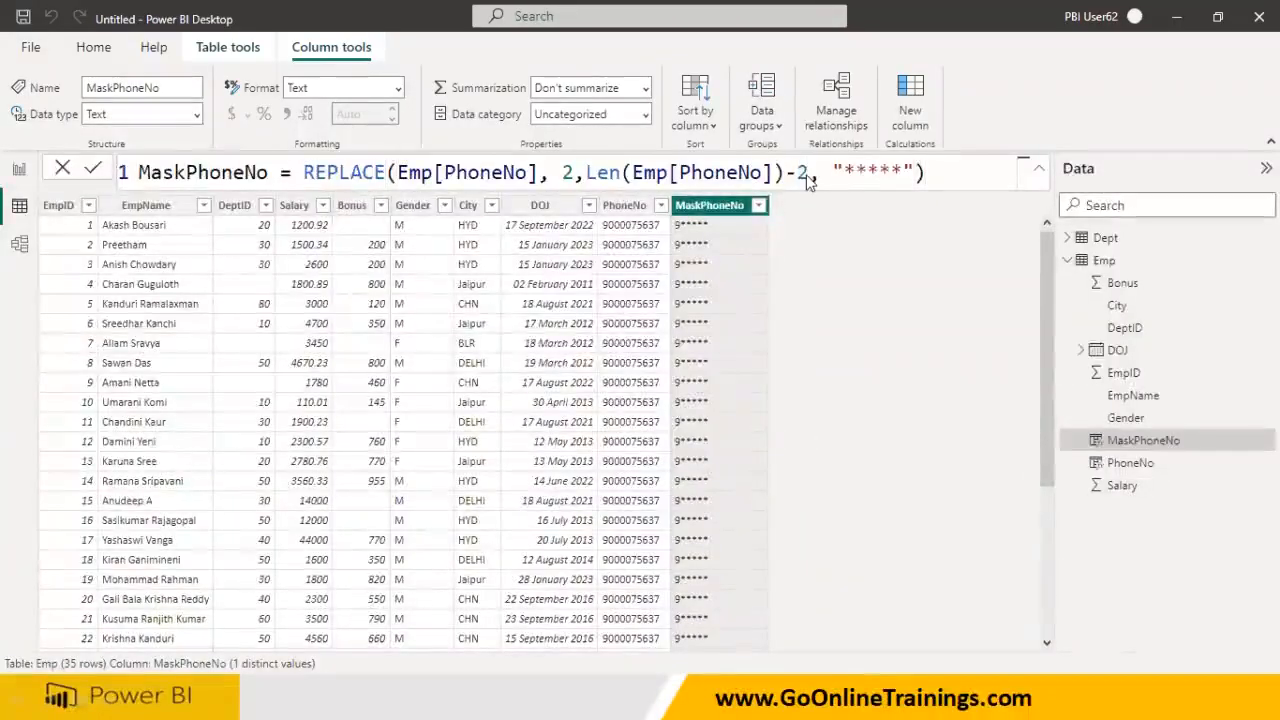
key("Return")
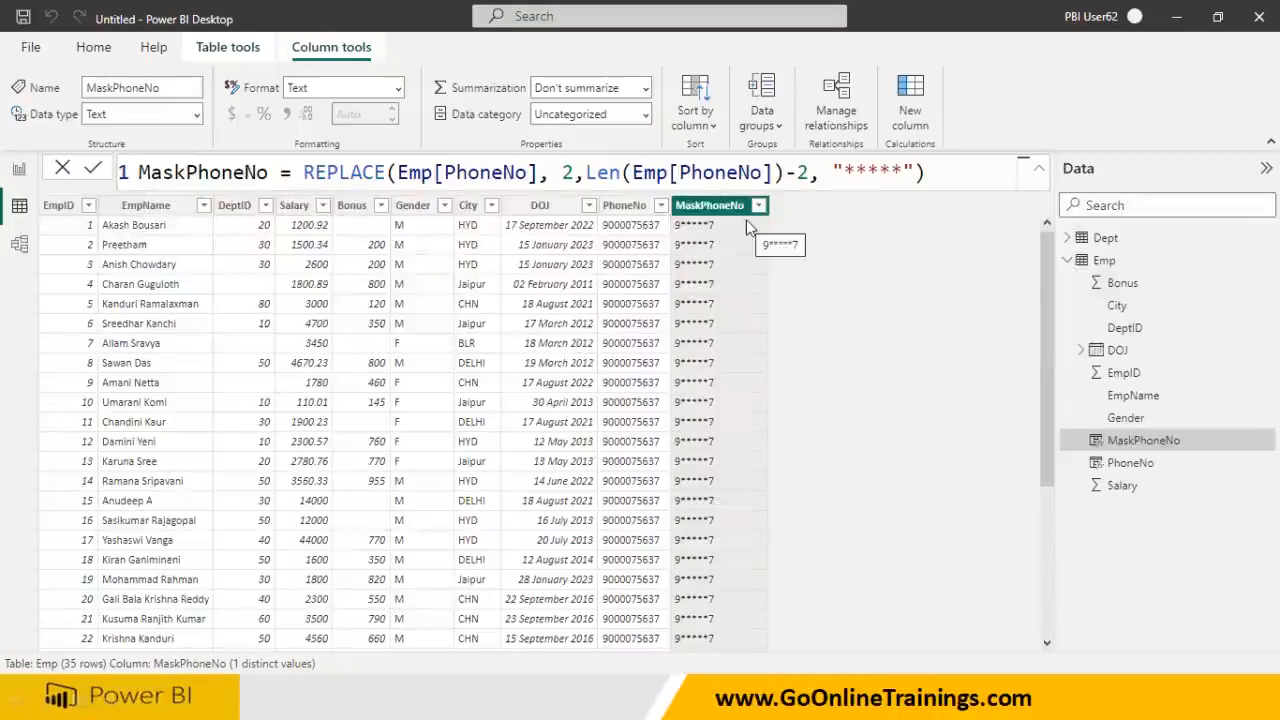
- Annotate the table with a Sree to Sri example and arrows to the MaskPhoneNo column
mouse_move(798, 322)
left_mouse_down()
mouse_move(808, 345)
mouse_move(878, 366)
mouse_move(1072, 350)
mouse_move(1076, 307)
mouse_move(1073, 320)
left_mouse_up()
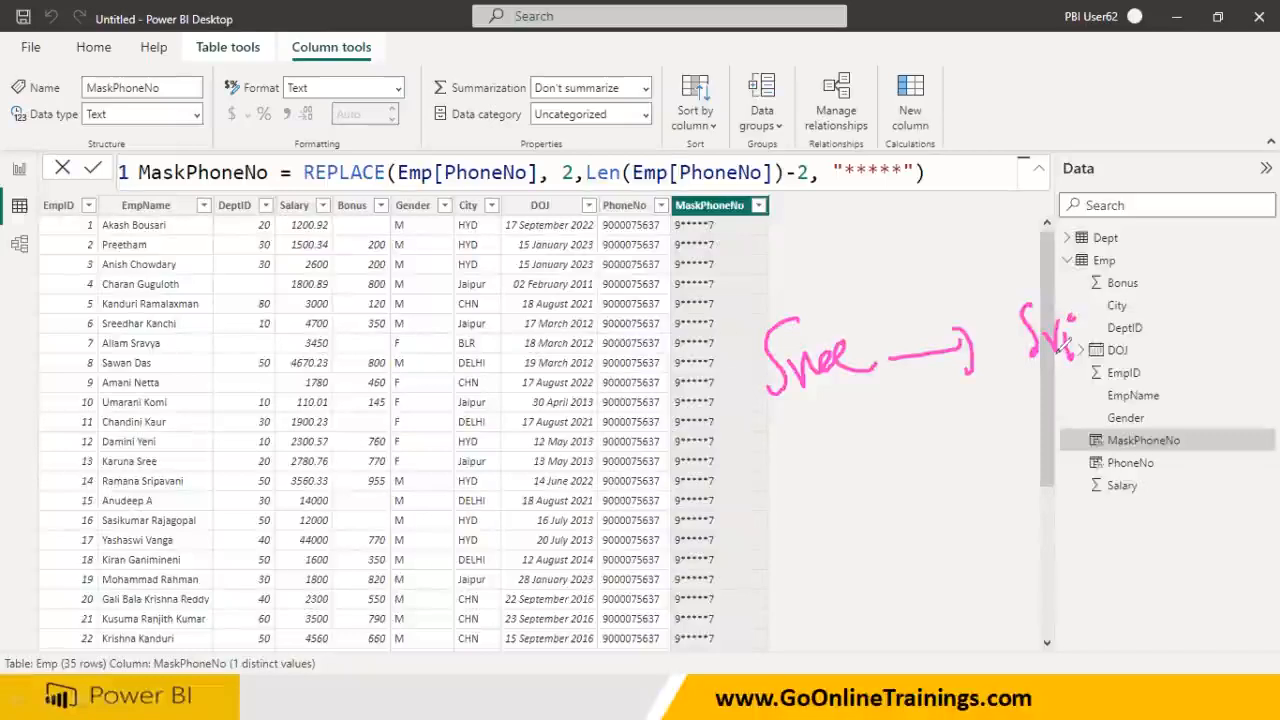
left_click_drag(798, 497, 866, 482)
left_click_drag(1040, 478, 1128, 450)
mouse_move(857, 274)
left_mouse_down()
mouse_move(665, 370)
mouse_move(1143, 308)
mouse_move(1100, 270)
mouse_move(850, 255)
left_mouse_up()
mouse_move(508, 324)
left_mouse_down()
mouse_move(500, 398)
mouse_move(598, 350)
mouse_move(597, 325)
mouse_move(625, 330)
mouse_move(665, 290)
mouse_move(690, 295)
left_mouse_up()
mouse_move(552, 487)
left_mouse_down()
mouse_move(535, 505)
mouse_move(585, 468)
mouse_move(738, 474)
mouse_move(746, 488)
left_mouse_up()
left_click_drag(701, 223, 714, 645)
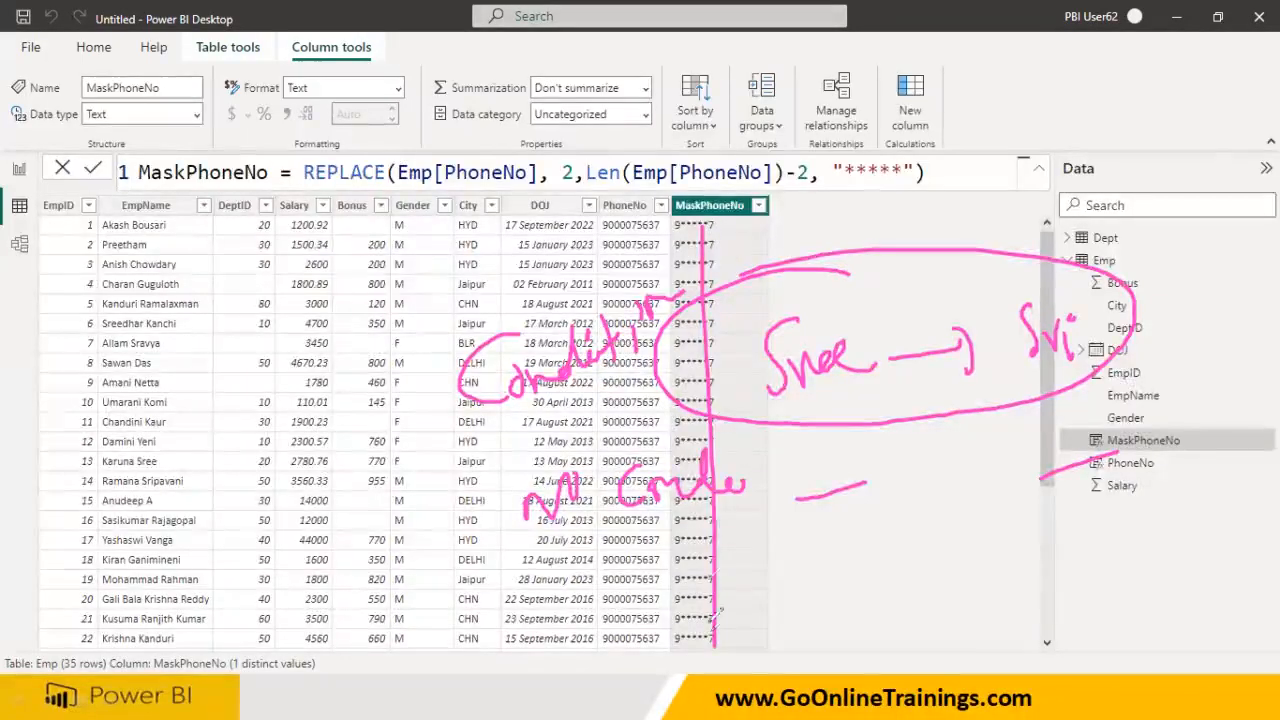
- Sketch 0000 and 111 masking examples, erase all annotations, and return to the Interview Qns slide
mouse_move(812, 590)
left_mouse_down()
mouse_move(862, 545)
mouse_move(910, 545)
mouse_move(1047, 566)
mouse_move(1045, 598)
left_mouse_up()
left_click_drag(1113, 528, 1115, 530)
left_click_drag(812, 628, 1124, 555)
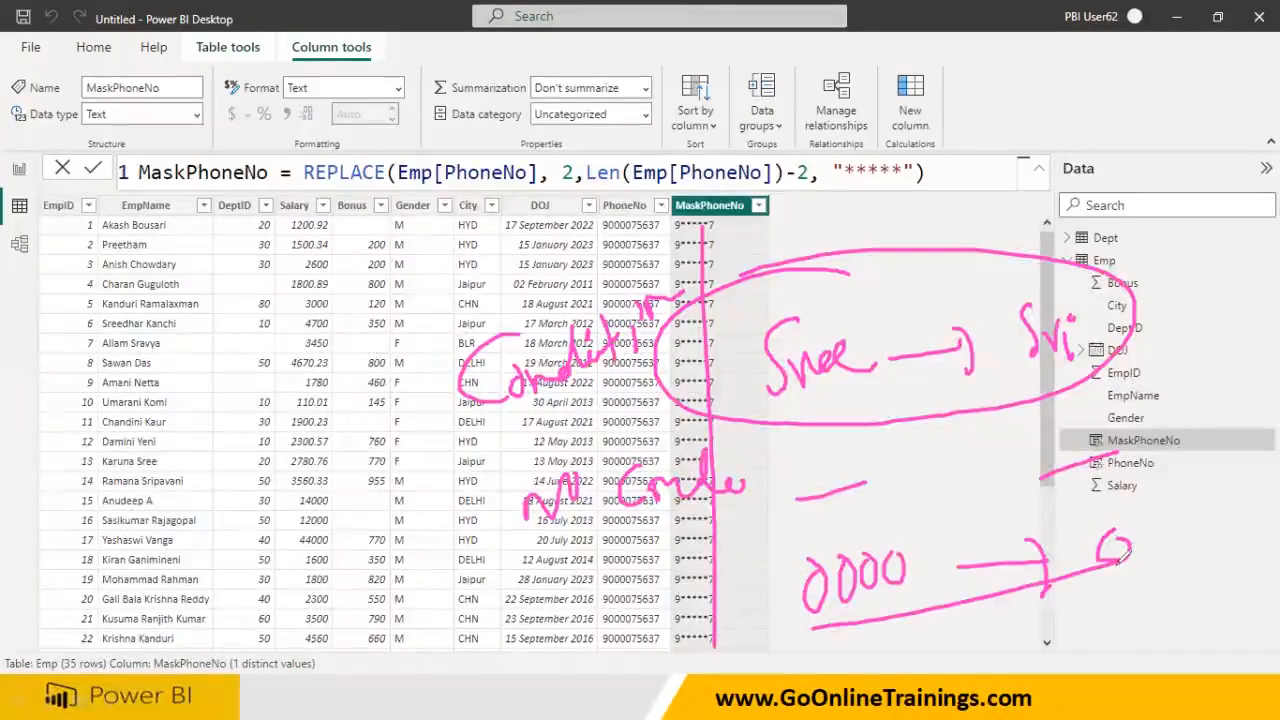
left_click_drag(817, 655, 899, 667)
left_click_drag(914, 627, 925, 652)
left_click_drag(872, 692, 974, 658)
left_click_drag(972, 614, 976, 646)
left_click_drag(1050, 628, 1040, 650)
left_click_drag(1095, 620, 1048, 643)
left_click_drag(1110, 600, 1127, 631)
left_click_drag(1142, 600, 1159, 631)
left_click_drag(764, 566, 814, 690)
left_click_drag(781, 588, 811, 682)
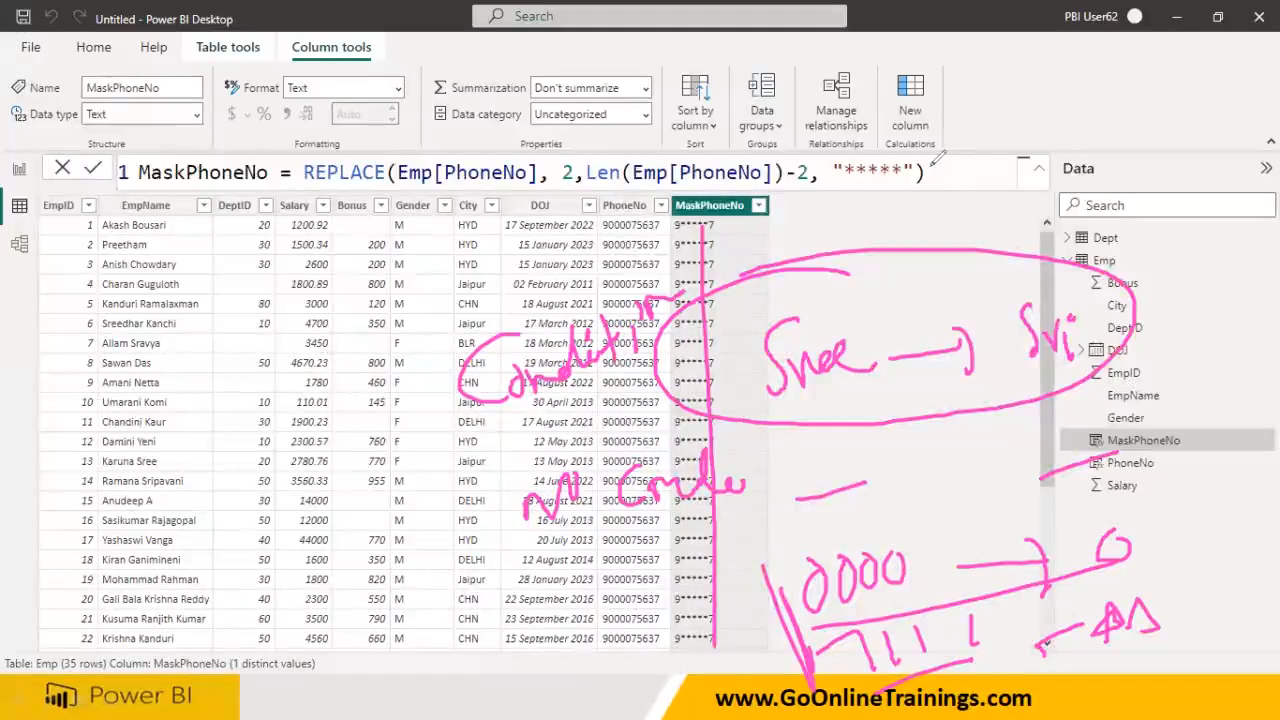
key("e")
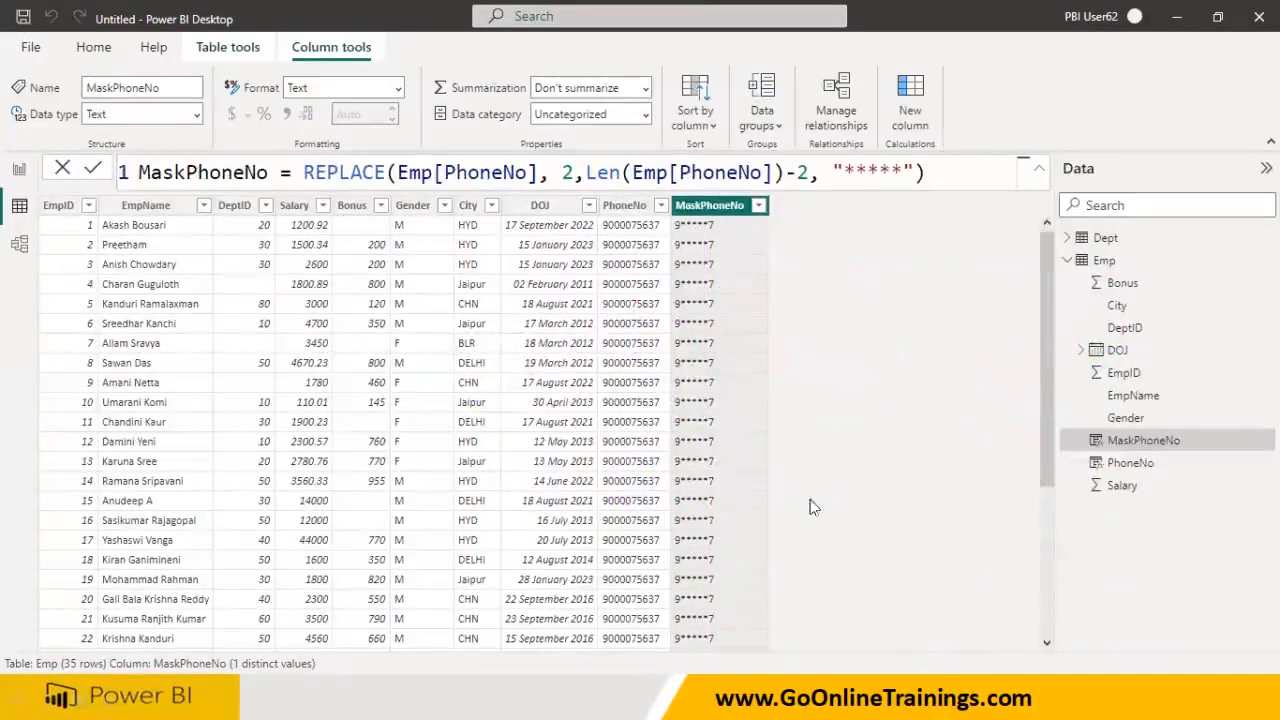
left_click(677, 699)
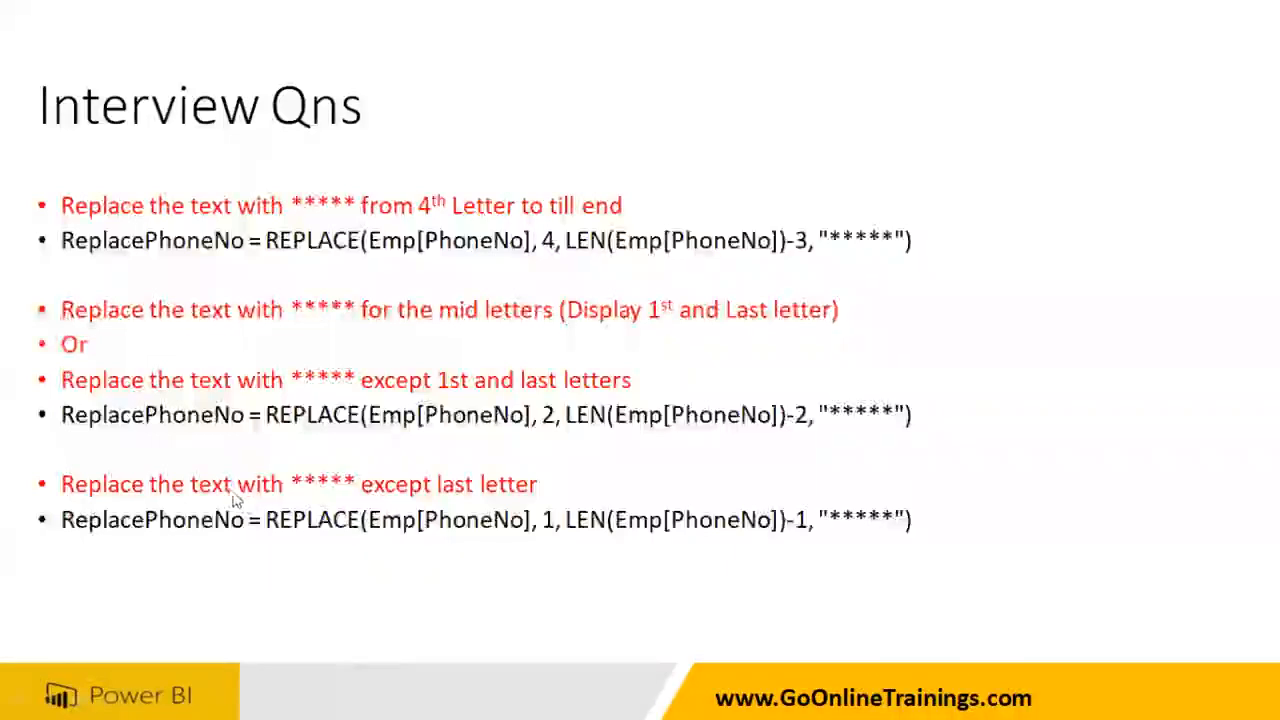